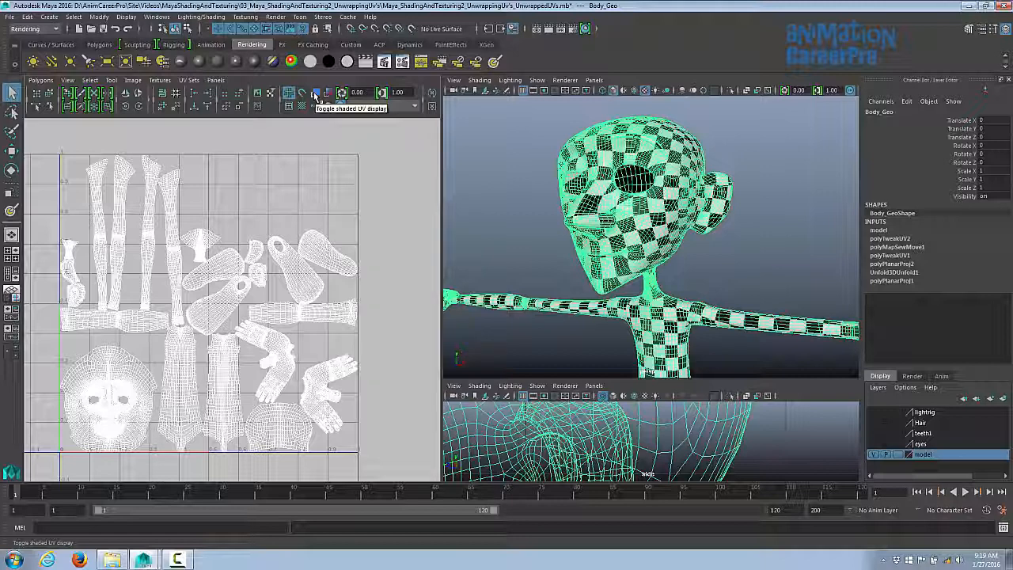
- Turn on shaded UV display and enlarge the UV Editor to fill the workspace
left_click(315, 93)
scroll(291, 233, "up", 2)
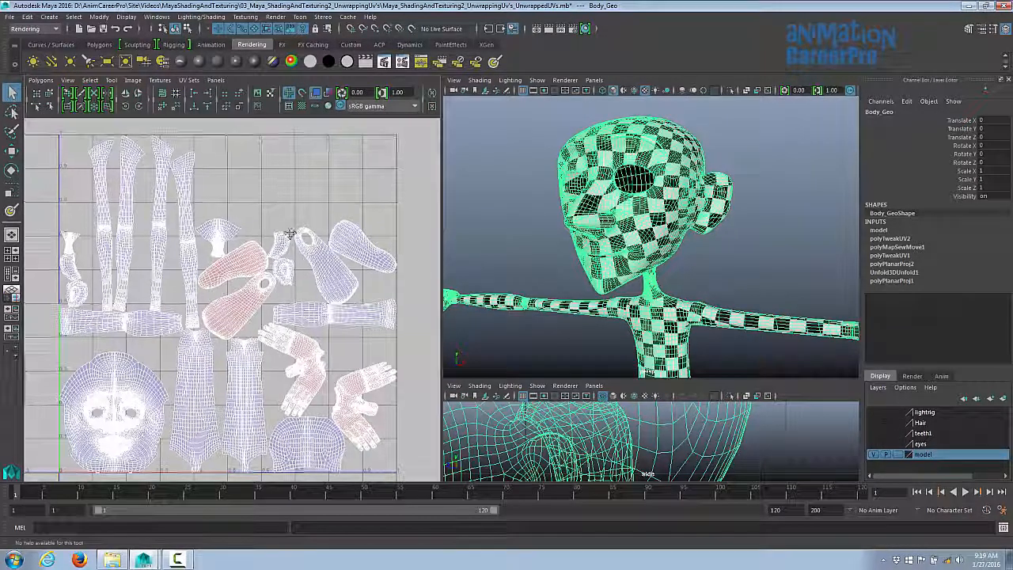
middle_click_drag(291, 234, 293, 235, "alt")
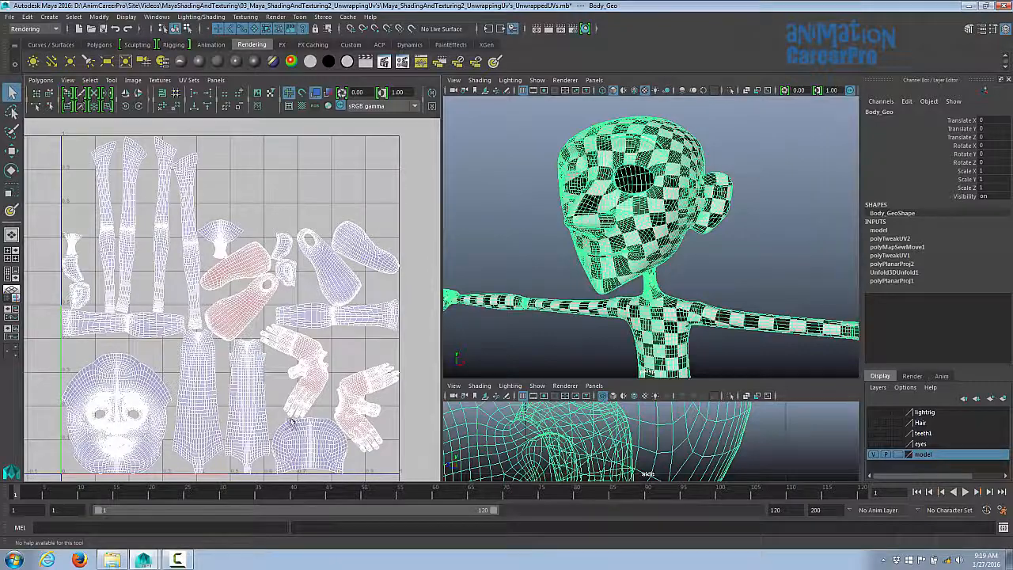
key("space")
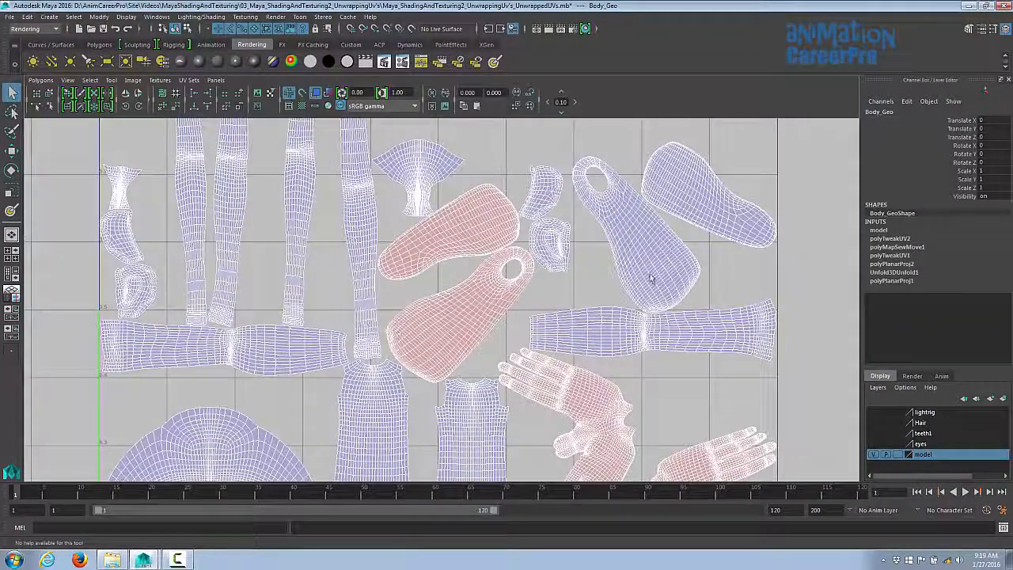
- Move the small neck shell upward within the UV tile
middle_click_drag(648, 278, 599, 331, "alt")
right_click_drag(498, 334, 193, 343, "alt")
middle_click_drag(365, 274, 397, 211, "alt")
right_click_drag(297, 273, 192, 278, "alt")
middle_click_drag(441, 287, 405, 303, "alt")
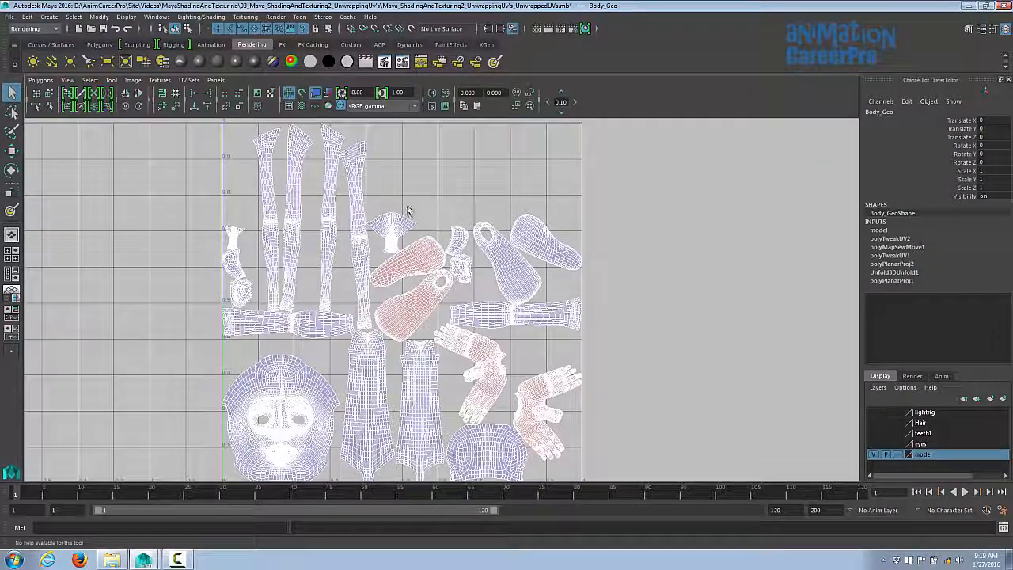
right_click_drag(403, 226, 372, 211)
left_click(395, 229)
key("w")
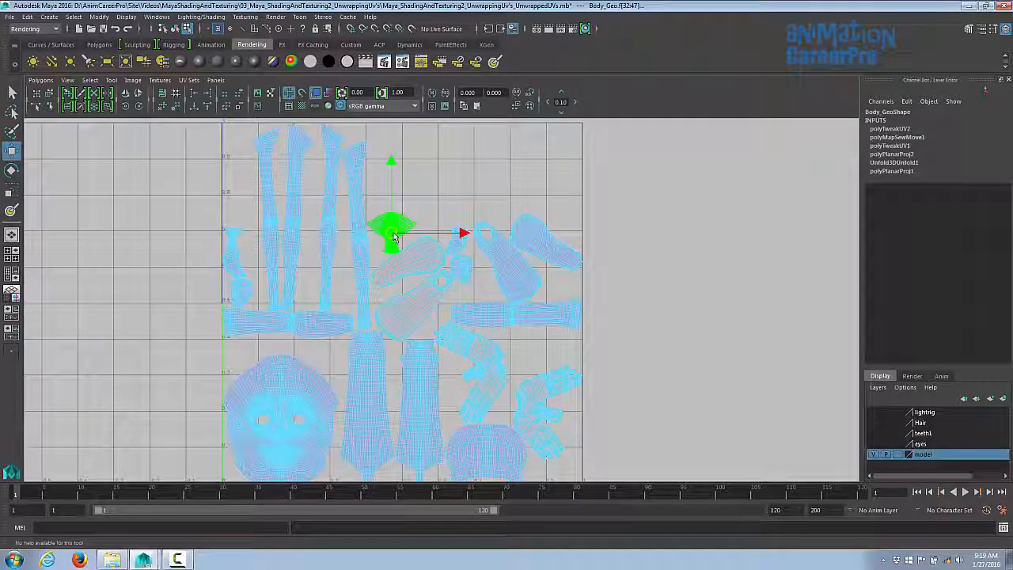
left_click_drag(395, 237, 408, 210)
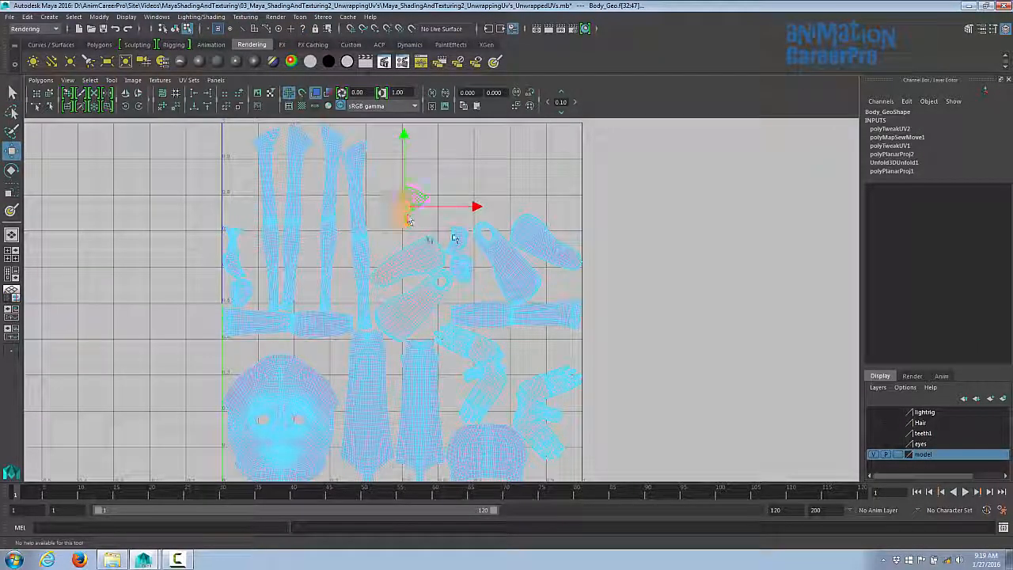
- Move the foot shells into the upper right of the UV tile and shift a small shell right
left_click(528, 236)
left_click(514, 258, "shift")
left_click_drag(528, 257, 524, 181)
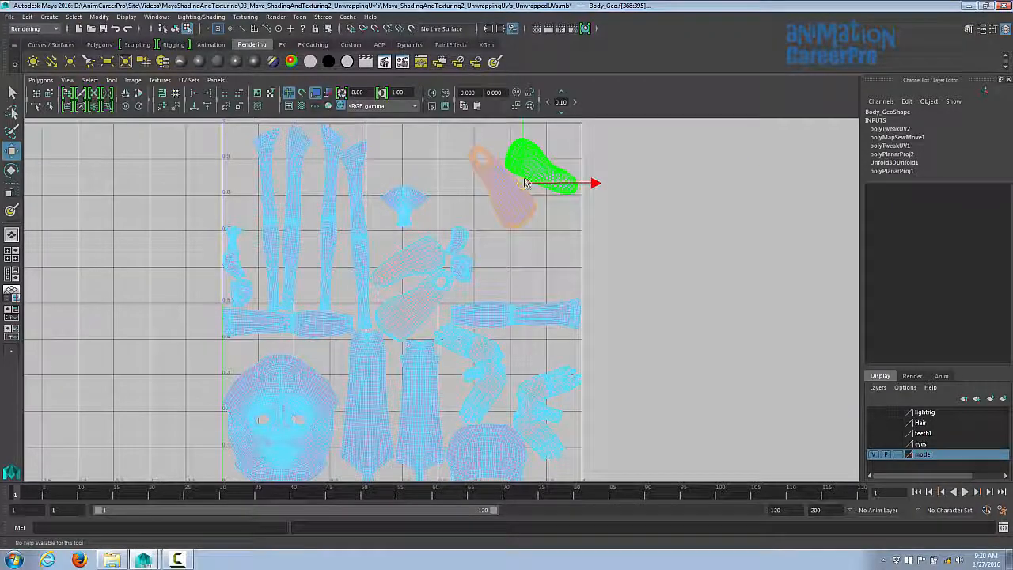
left_click(461, 267)
left_click_drag(463, 255, 551, 281)
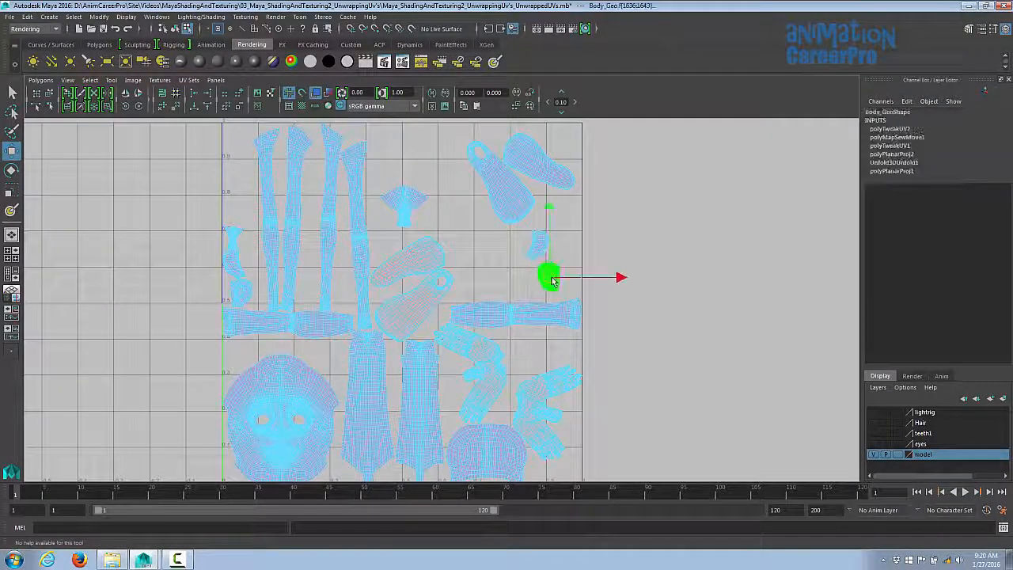
- Move the small cap shell and a leg shell upward into the top area of the UV tile
left_click(406, 206)
left_click_drag(406, 205, 420, 161)
left_click(418, 253)
left_click(410, 302, "shift")
left_click_drag(412, 289, 444, 237)
left_click(361, 238)
left_click(336, 152)
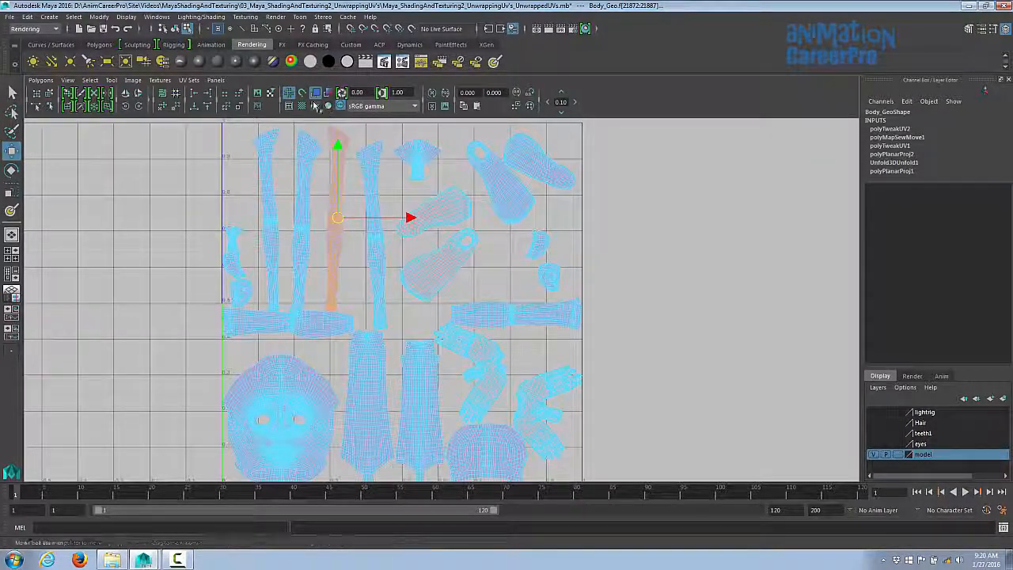
left_click_drag(339, 145, 340, 157)
- Shift the long leg shell and the arm shell slightly within the UV tile
right_click_drag(468, 218, 367, 224, "alt")
middle_click_drag(358, 229, 362, 219, "alt")
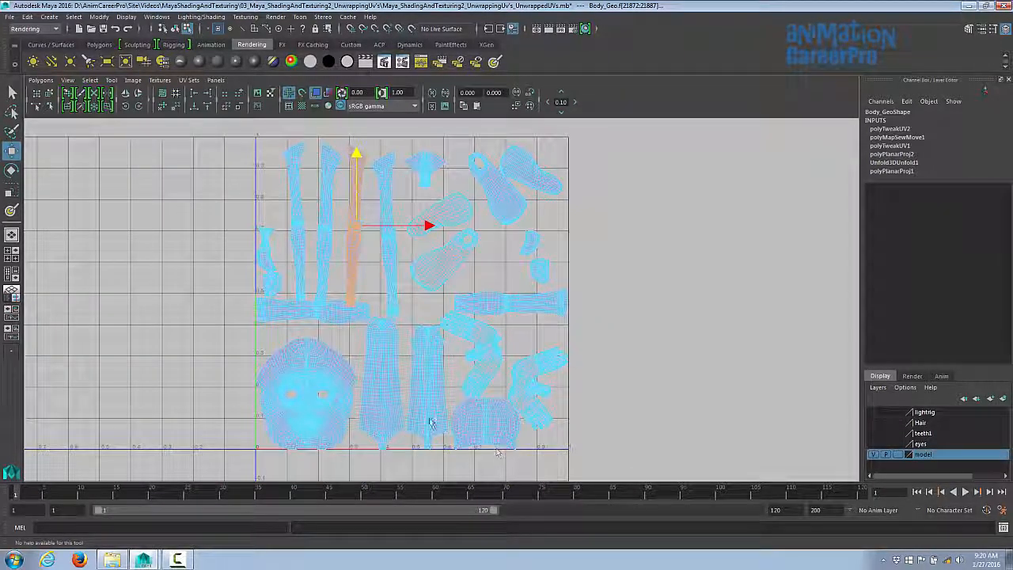
middle_click_drag(422, 240, 445, 264, "alt")
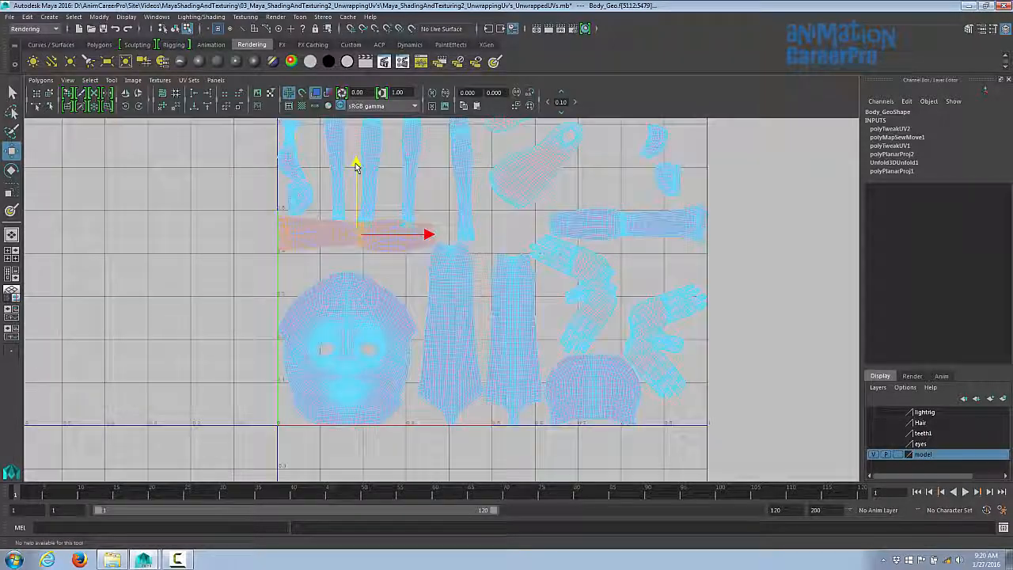
left_click_drag(358, 165, 360, 184)
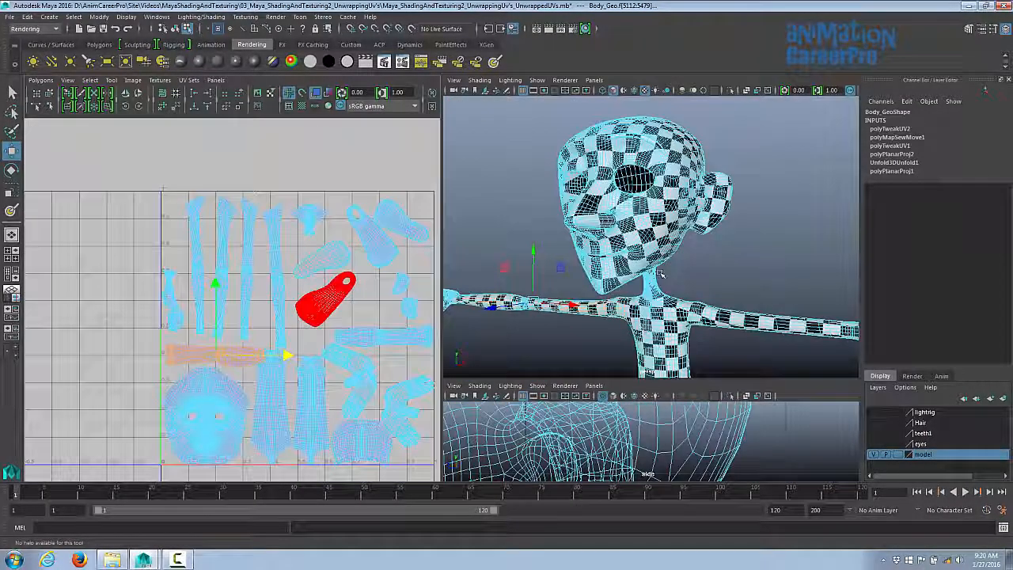
left_click_drag(662, 274, 692, 289, "alt")
scroll(269, 316, "up", 3)
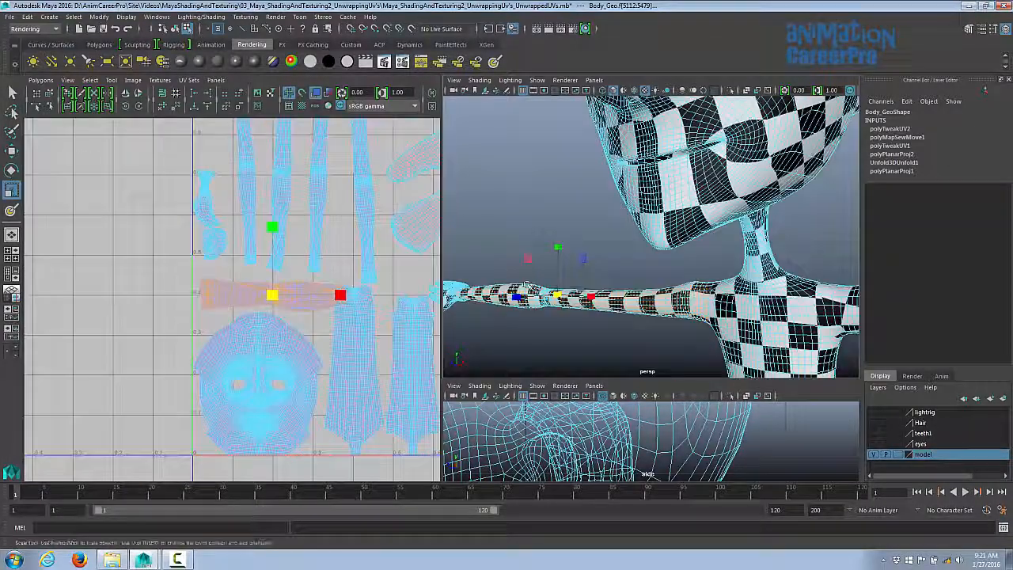
- Reposition the small shells along the left and right edges of the UV tile
left_click_drag(272, 295, 350, 298)
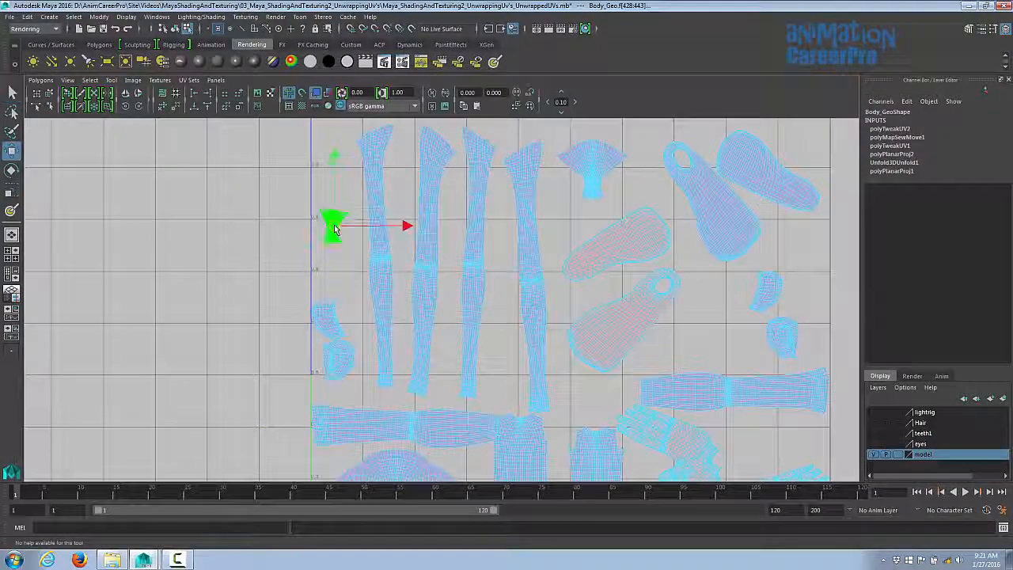
left_click_drag(331, 323, 340, 305)
left_click(341, 353, "shift")
middle_click_drag(526, 371, 444, 172, "alt")
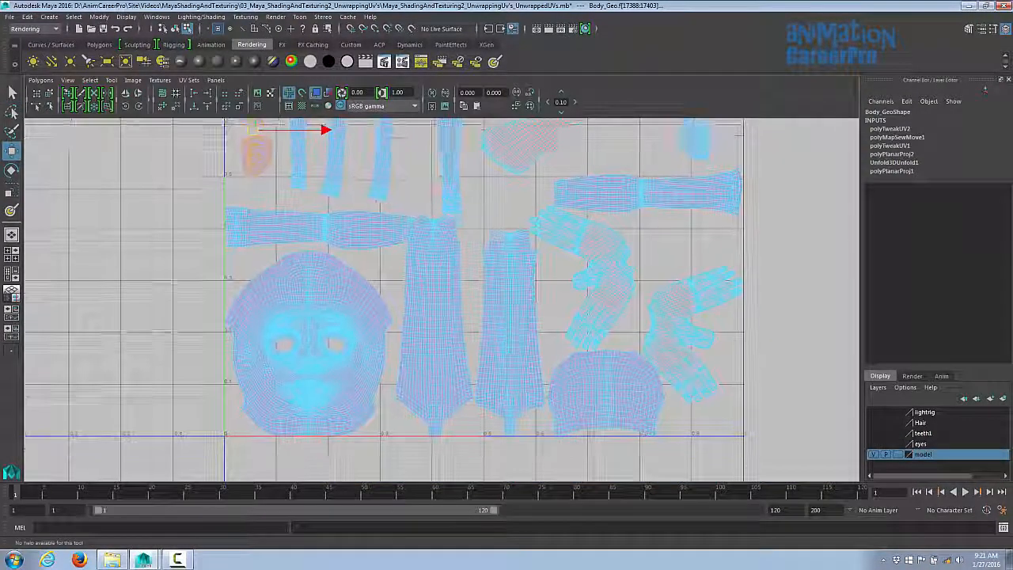
right_click_drag(491, 190, 570, 234, "alt")
middle_click_drag(569, 235, 504, 308, "alt")
left_click(509, 301)
left_click_drag(528, 295, 526, 291)
left_click_drag(549, 258, 563, 225)
left_click_drag(560, 235, 564, 219)
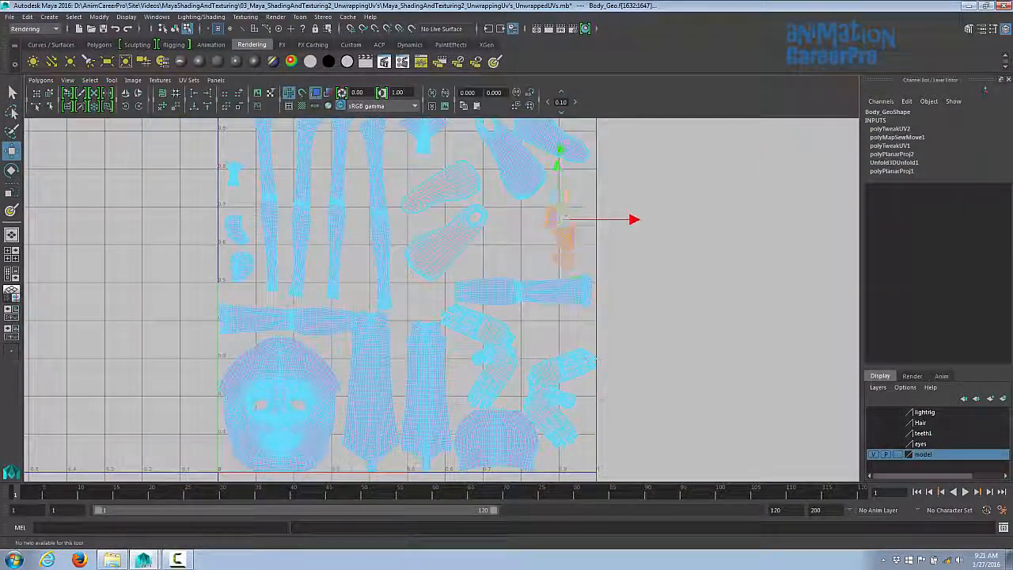
- Move the bent arm shells into the lower right area of the tile
left_click(526, 293)
left_click_drag(525, 292, 524, 280)
left_click(450, 247)
left_click_drag(449, 244, 448, 239)
left_click(488, 353)
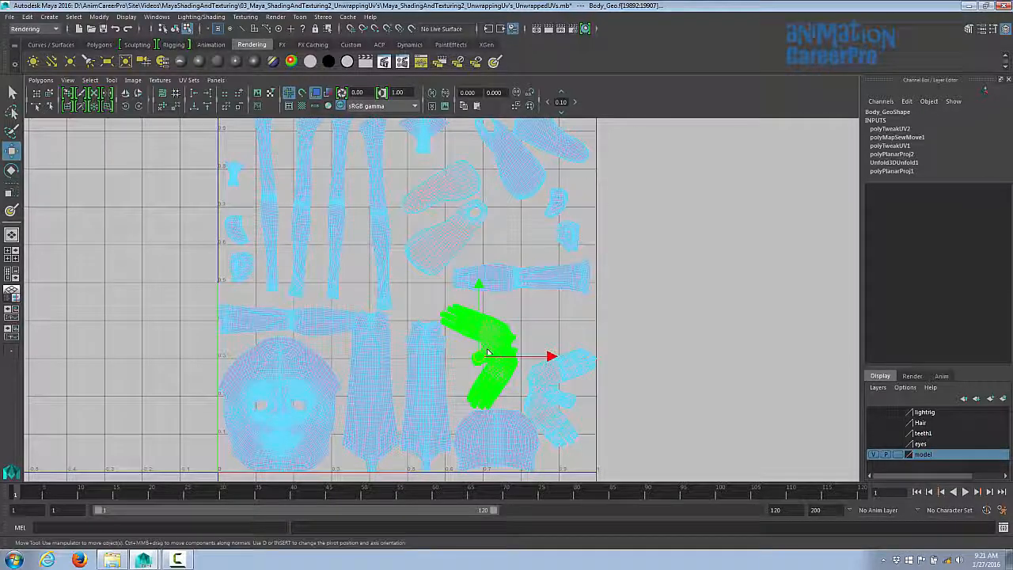
left_click_drag(487, 352, 498, 342)
- Rotate the hand shell and move it up beside the arm shells
left_click(432, 394)
left_click(559, 388)
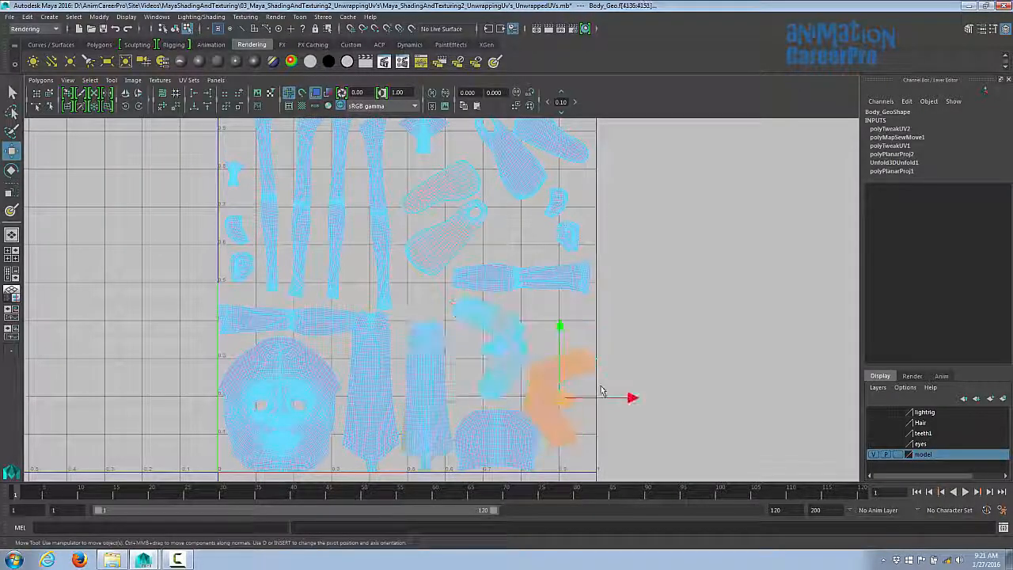
key("e")
left_click_drag(611, 357, 527, 446)
key("w")
left_click_drag(567, 330, 567, 275)
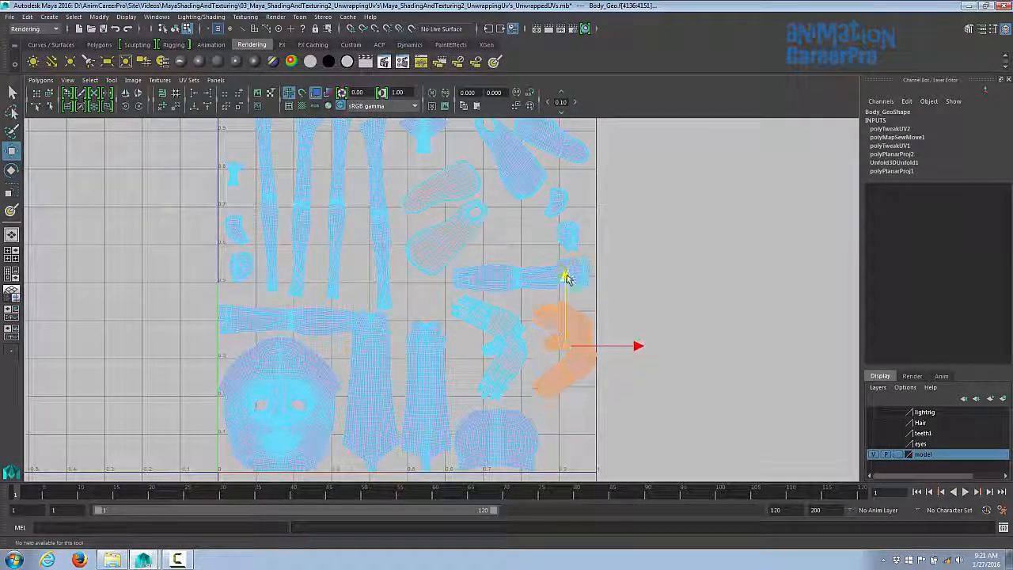
- Reposition the hand and head-cap shells near the bottom of the tile
left_click_drag(638, 349, 635, 349)
left_click(510, 436)
left_click_drag(569, 442, 592, 442)
left_click_drag(520, 371, 521, 364)
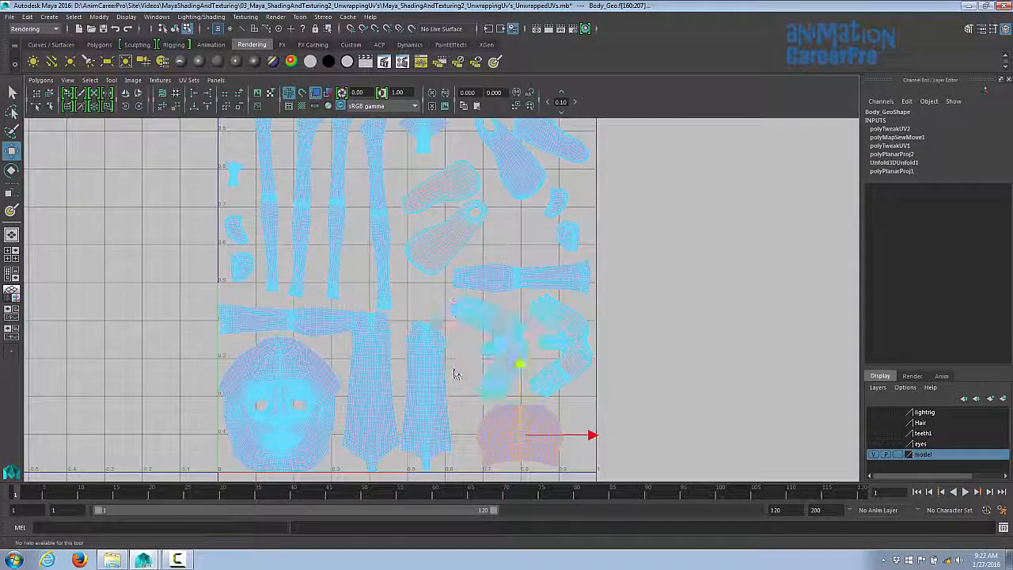
- Shift the torso shells slightly to space them apart
left_click(431, 391)
left_click_drag(497, 397, 504, 397)
left_click(375, 389)
left_click_drag(443, 391, 450, 392)
middle_click_drag(399, 295, 398, 322, "alt")
right_click_drag(398, 322, 394, 323, "alt")
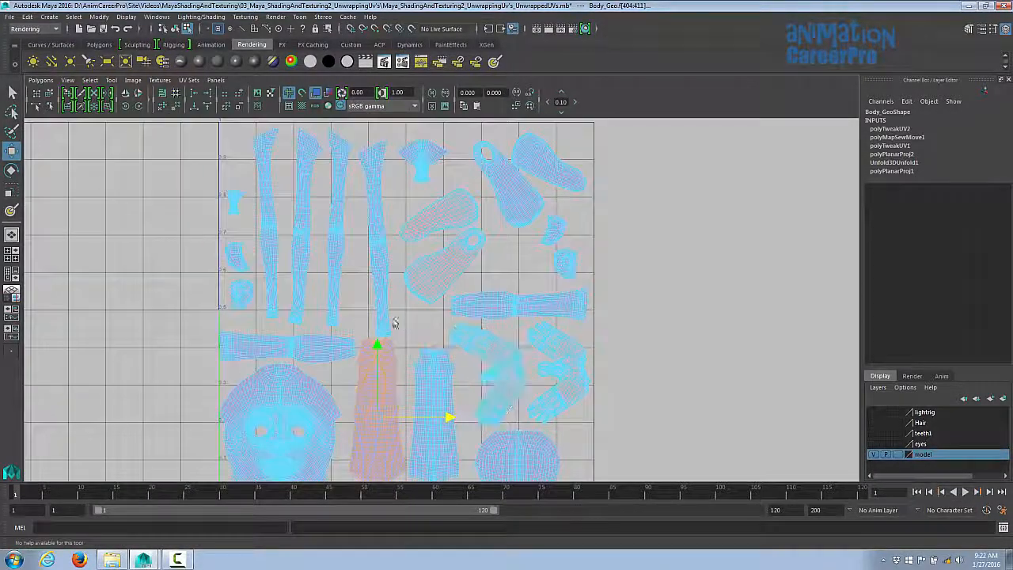
- Move a leg shell and the torso shells to pack them side by side
left_click(381, 257)
left_click_drag(375, 168, 373, 159)
left_click(392, 374)
middle_click_drag(399, 375, 432, 311, "alt")
right_click_drag(431, 311, 463, 316, "alt")
left_click_drag(476, 360, 478, 361)
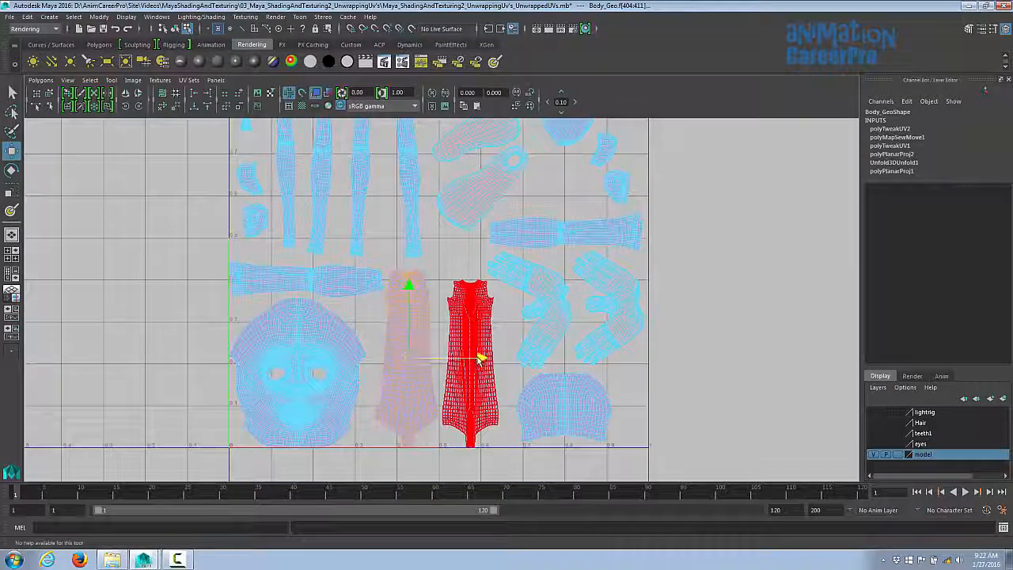
- Nudge the arm and torso shells to tighten the layout
left_click(473, 350)
left_click_drag(543, 361, 545, 361)
left_click(544, 318)
left_click_drag(605, 311, 610, 311)
left_click(476, 340)
left_click_drag(473, 291, 473, 287)
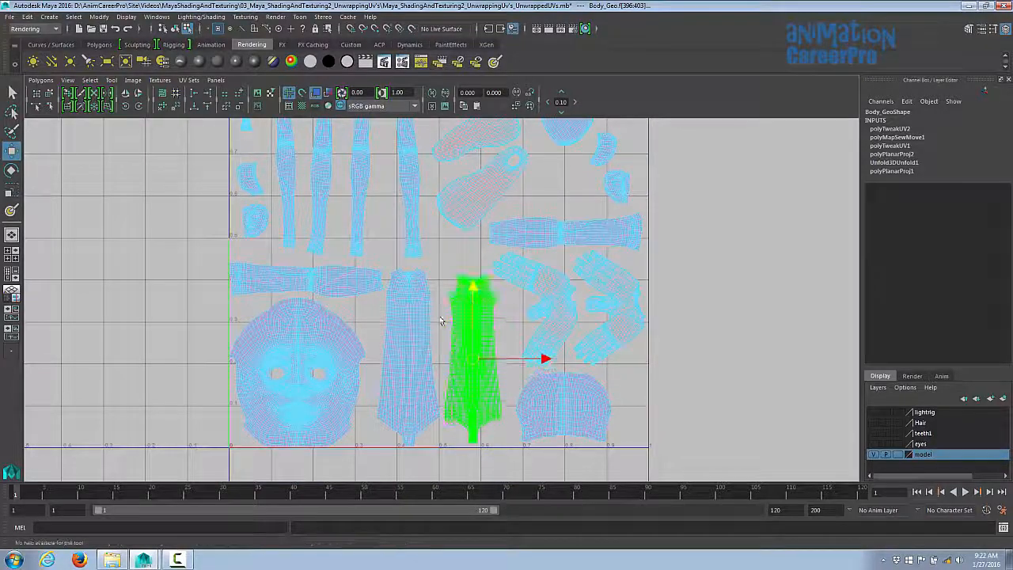
- Fine-tune shell spacing and move the face shell into the lower left corner of the tile
left_click(420, 327)
left_click_drag(409, 356, 412, 352)
left_click(339, 336)
left_click(340, 281)
left_click_drag(307, 209, 306, 206)
middle_click_drag(394, 263, 437, 218, "alt")
left_click(348, 330)
left_click_drag(349, 329, 352, 323)
middle_click_drag(511, 260, 469, 360, "alt")
right_click_drag(469, 359, 584, 209, "alt")
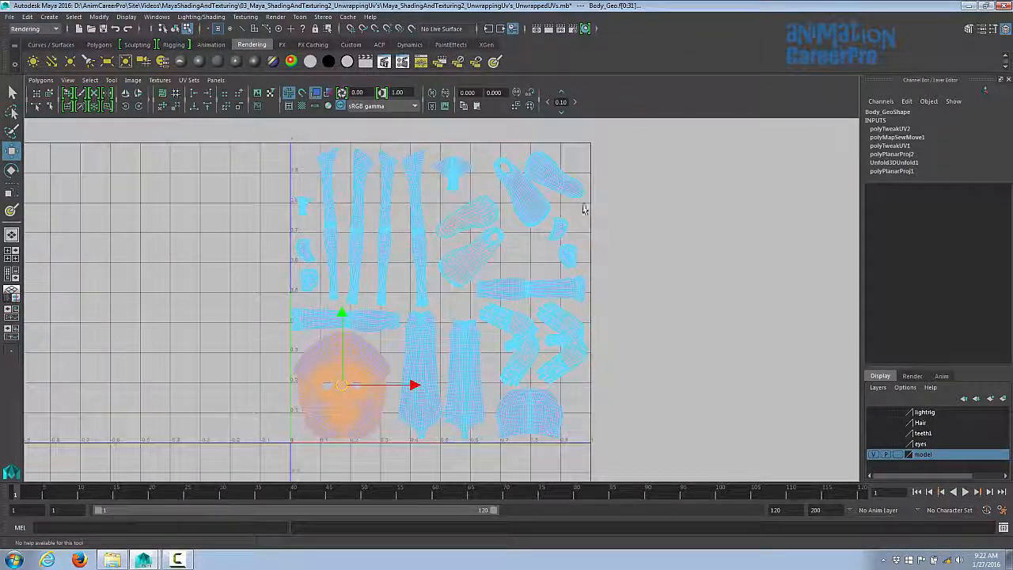
- Select all UVs and open the UV Snapshot dialog
right_click_drag(327, 171, 369, 173)
left_click_drag(273, 130, 712, 460)
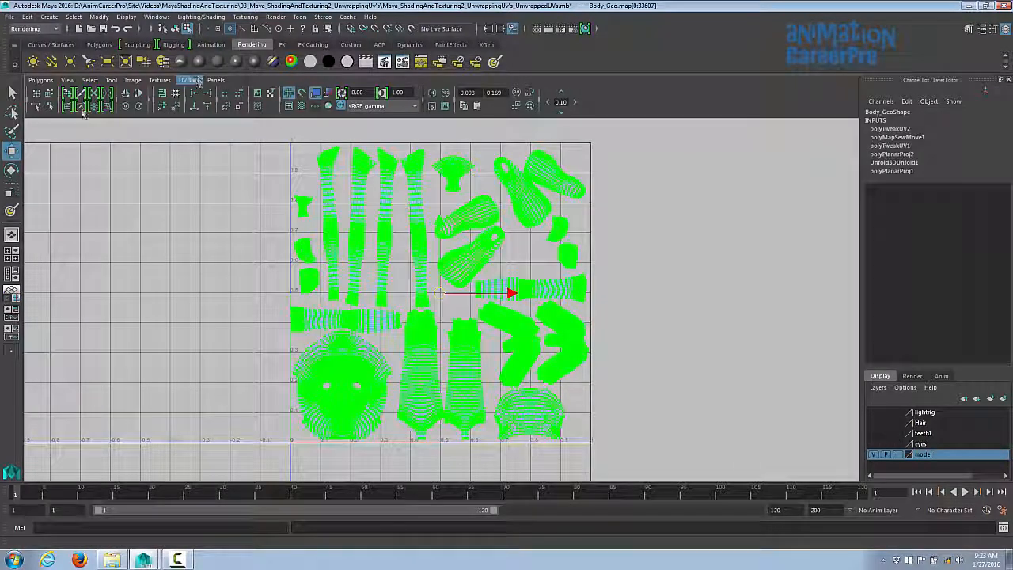
left_click(40, 80)
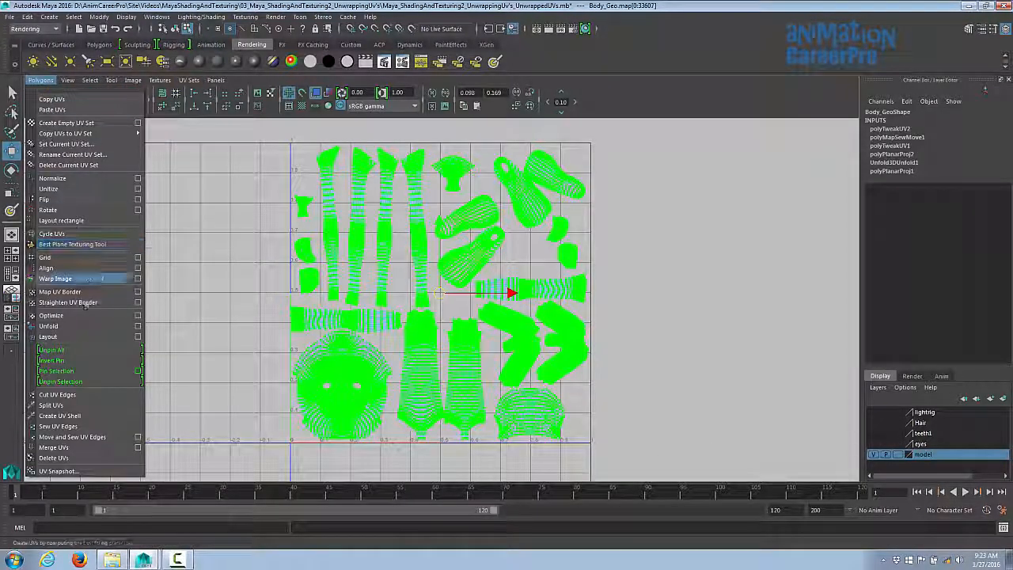
left_click(69, 473)
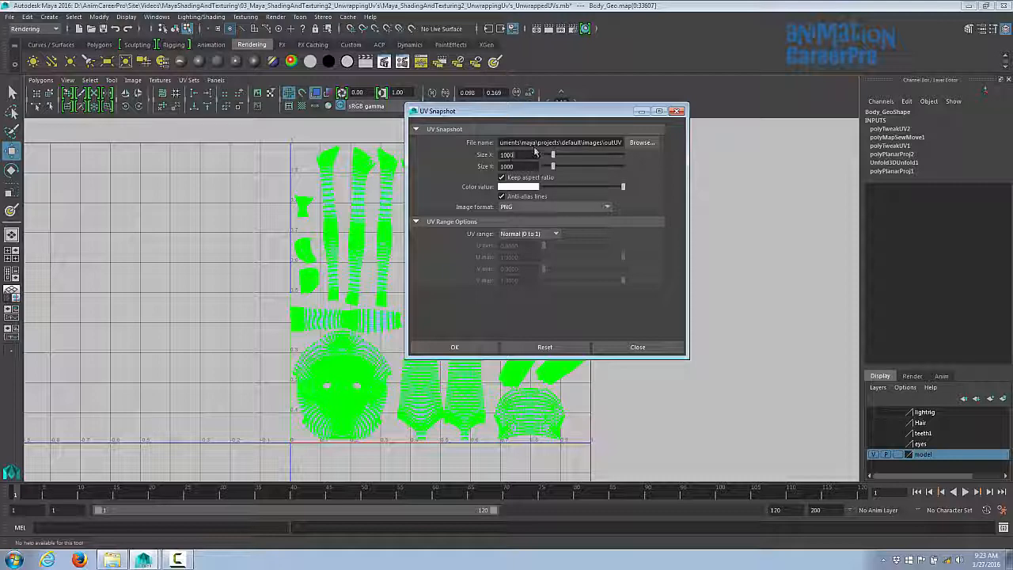
- Set the UV snapshot size to 1500 with PNG image format
left_click_drag(526, 117, 513, 124)
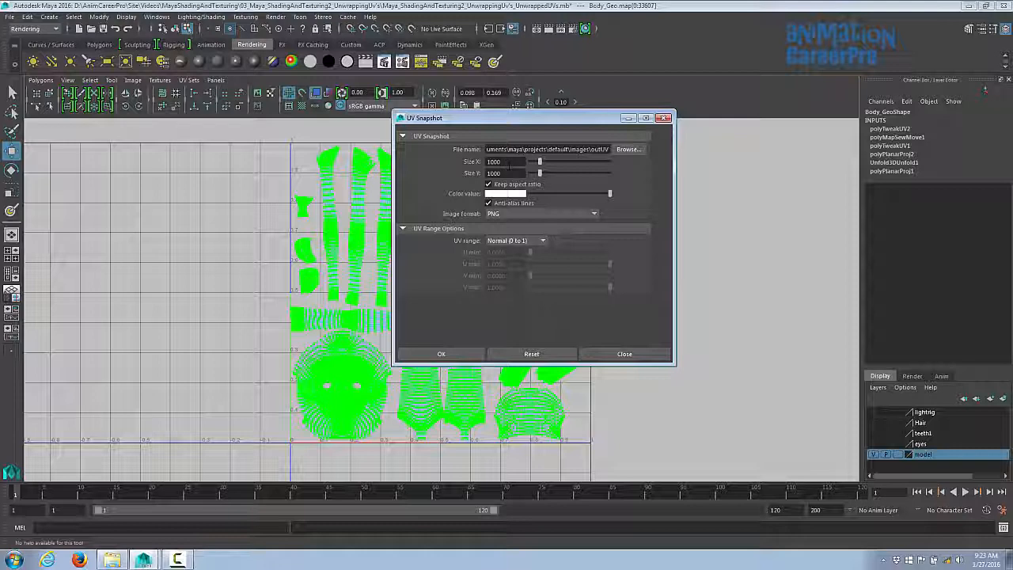
type("1500")
key("Return")
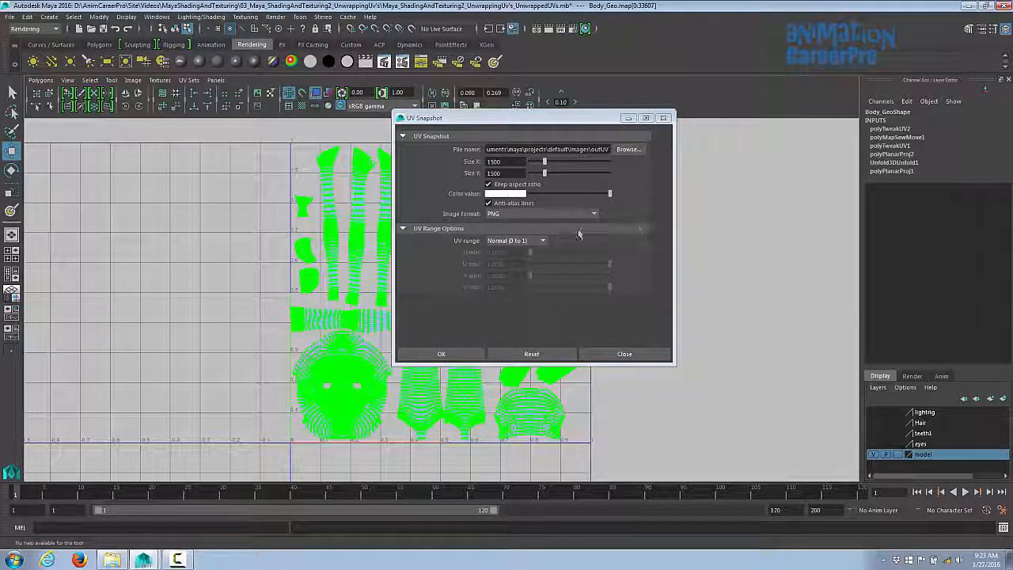
left_click(594, 214)
left_click(570, 298)
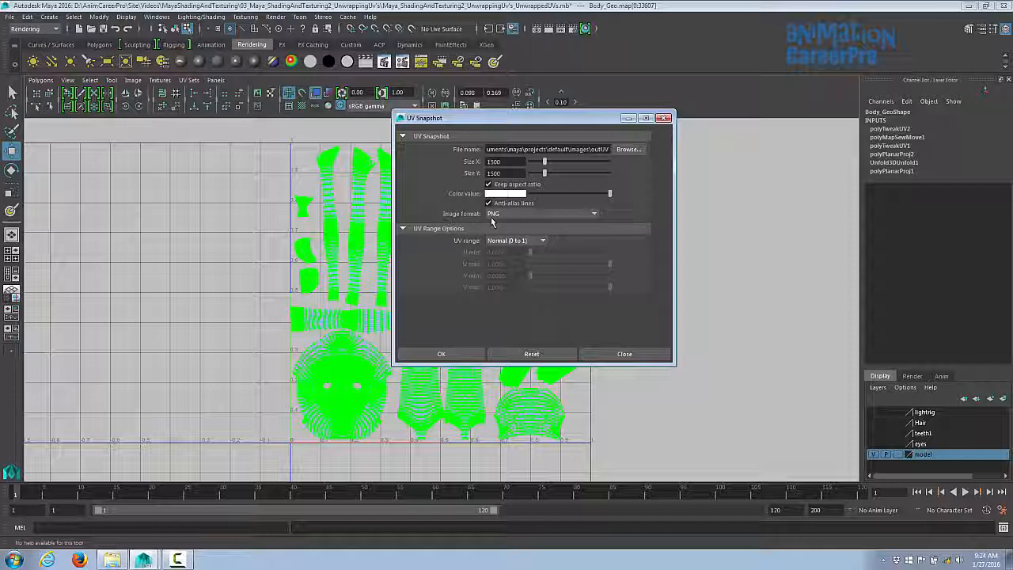
- Browse to the current project's images folder as the snapshot location
left_click(631, 151)
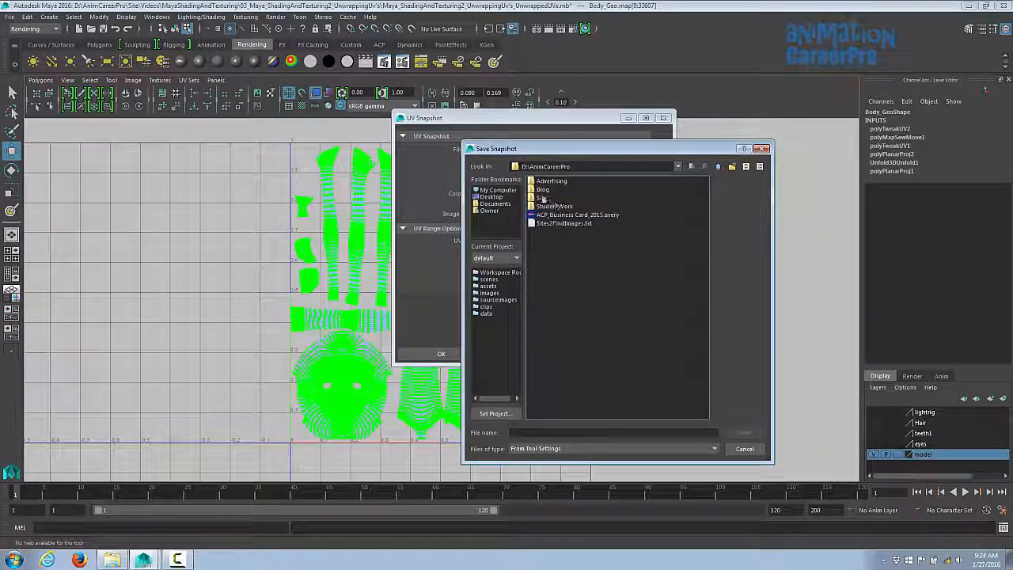
double_click(543, 198)
double_click(544, 205)
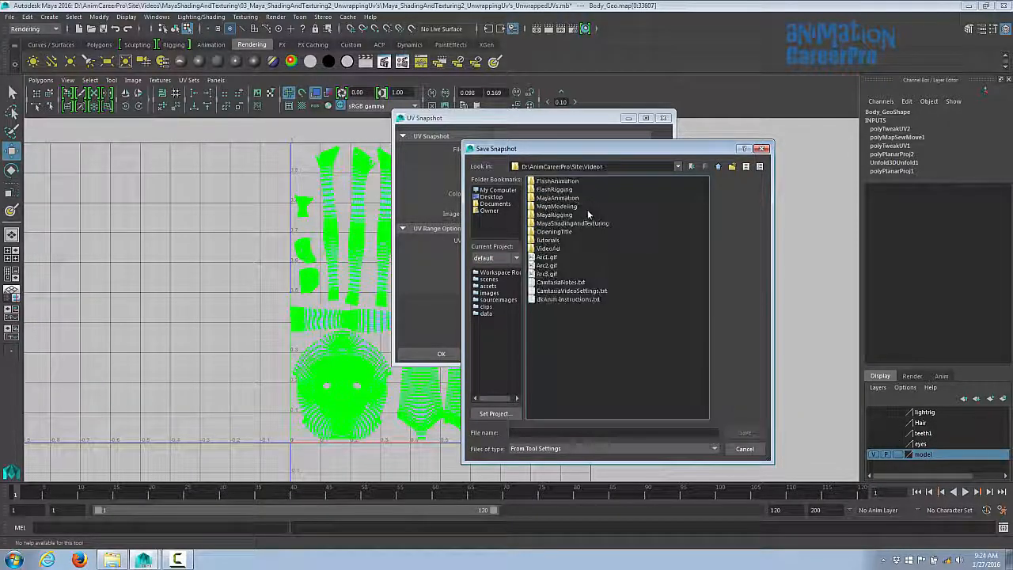
left_click_drag(562, 150, 574, 184)
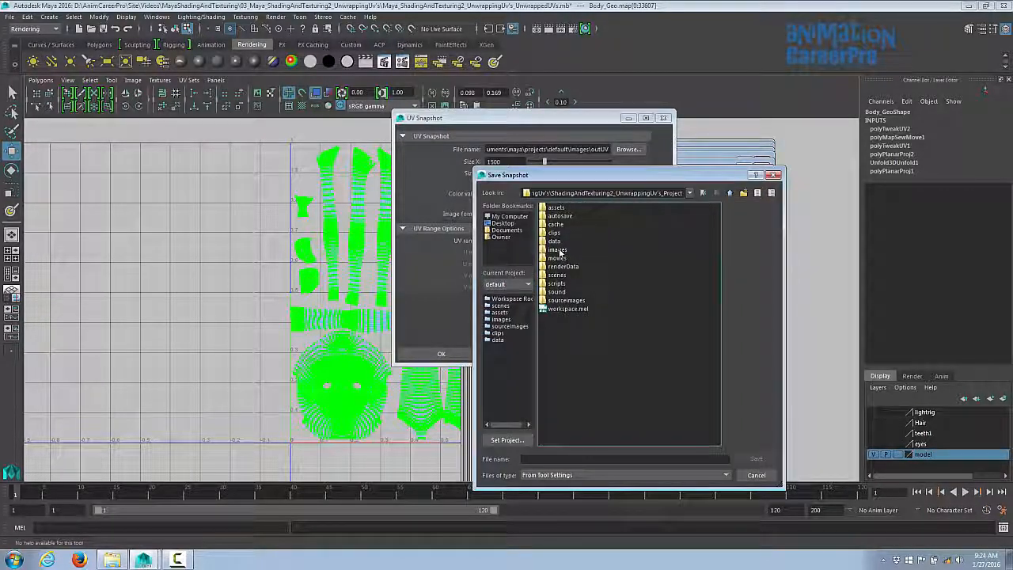
double_click(557, 250)
- Save the snapshot file as Character_UVs and create the UV snapshot
left_click(549, 460)
type("Character")
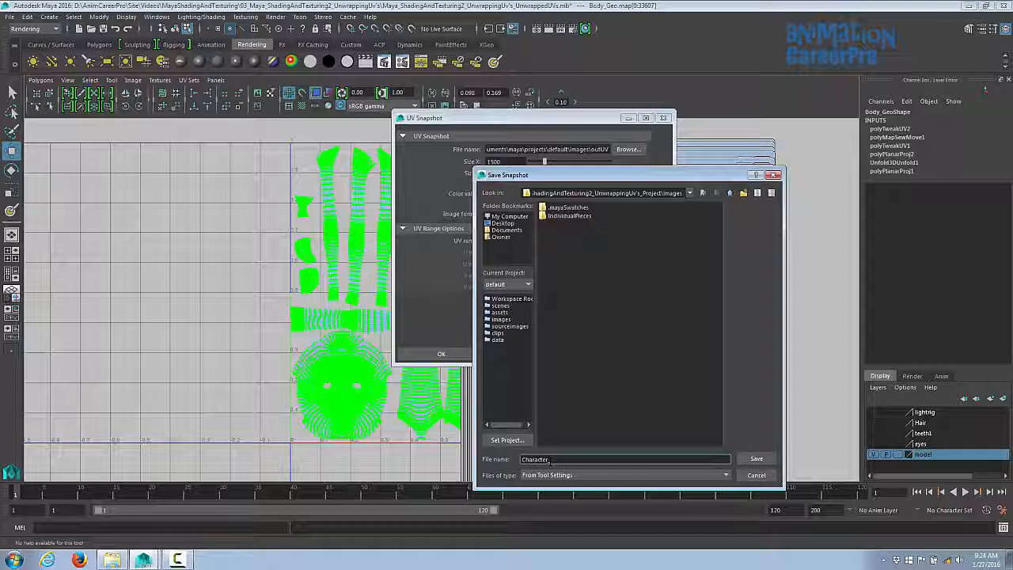
type("_Uvs")
left_click(756, 458)
left_click(441, 354)
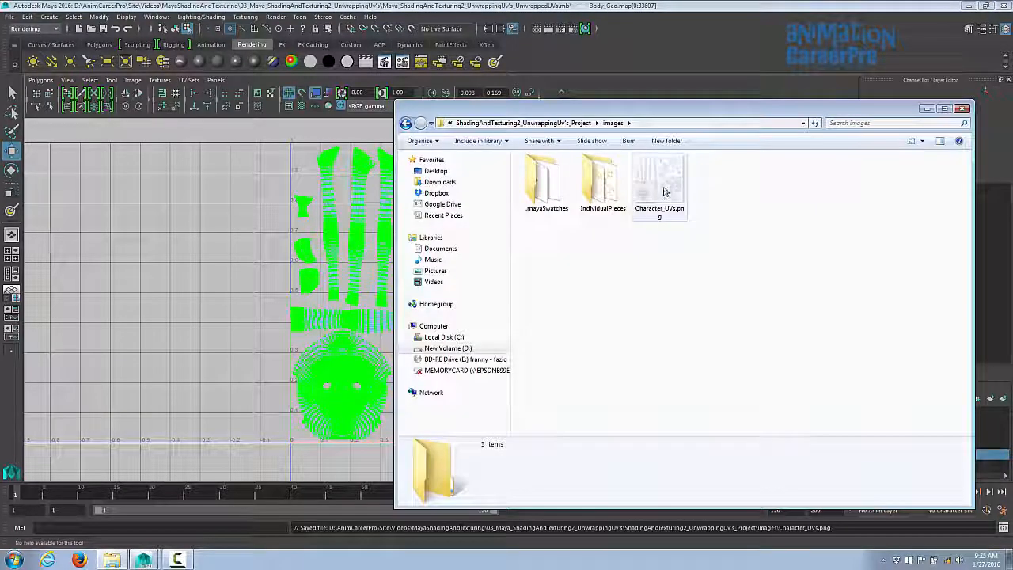
- Open the saved Character_UVs.png snapshot in a photo viewer and zoom in to check the UV layout
double_click(664, 191)
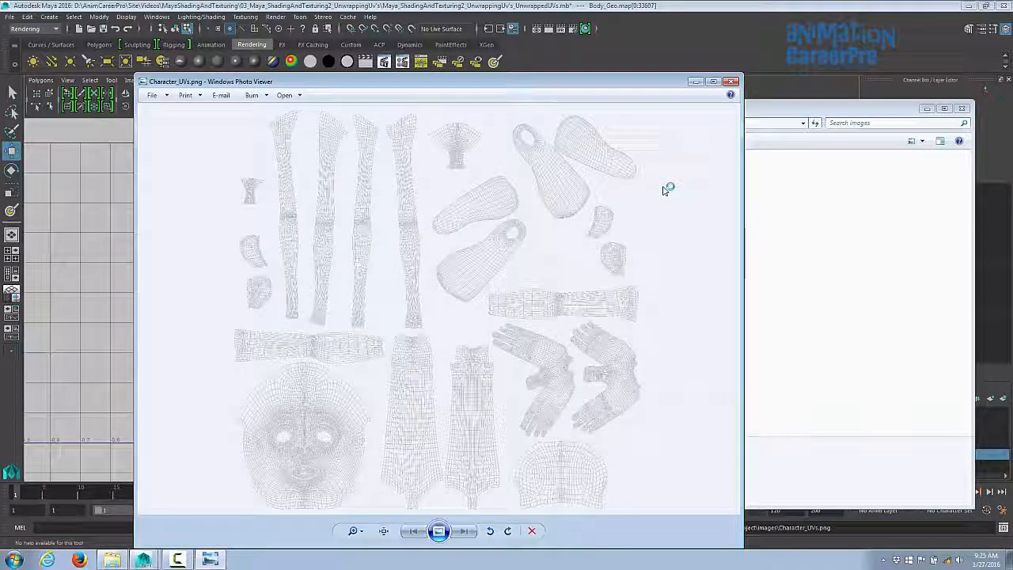
scroll(583, 205, "up", 3)
scroll(584, 205, "down", 3)
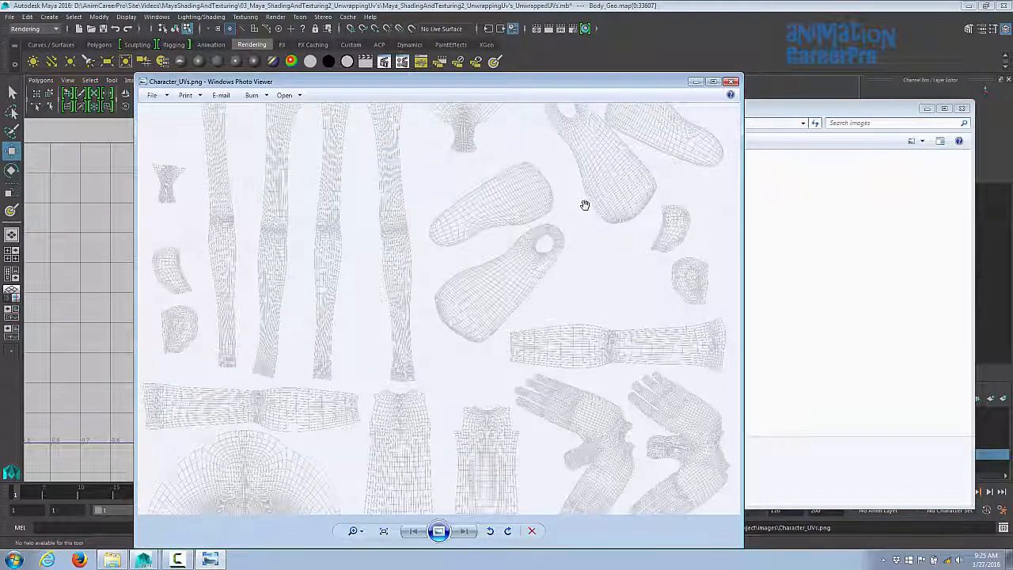
key("Escape")
- Open the Character_UVs.png snapshot with Adobe Photoshop CC
right_click(557, 159)
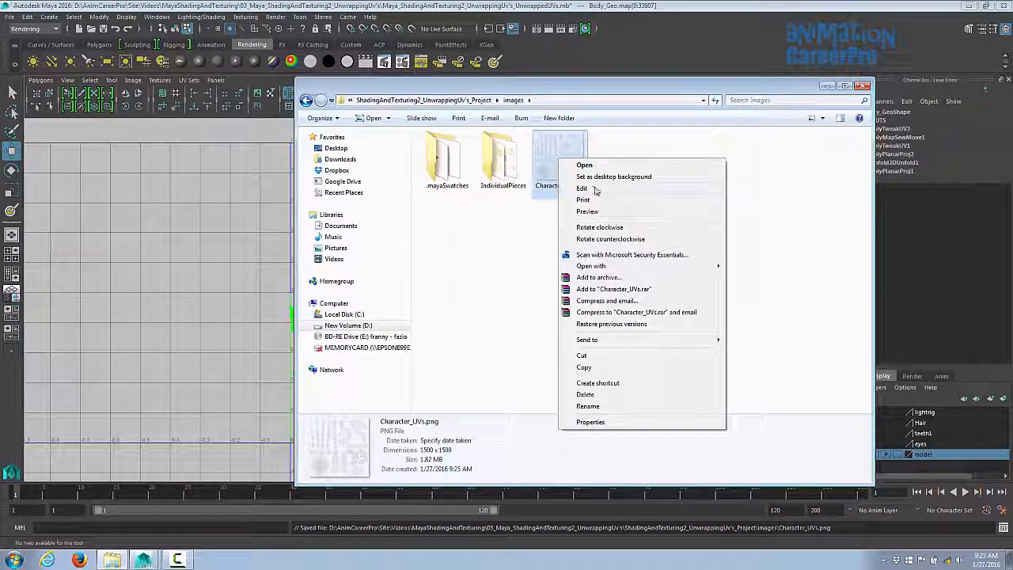
mouse_move(618, 267)
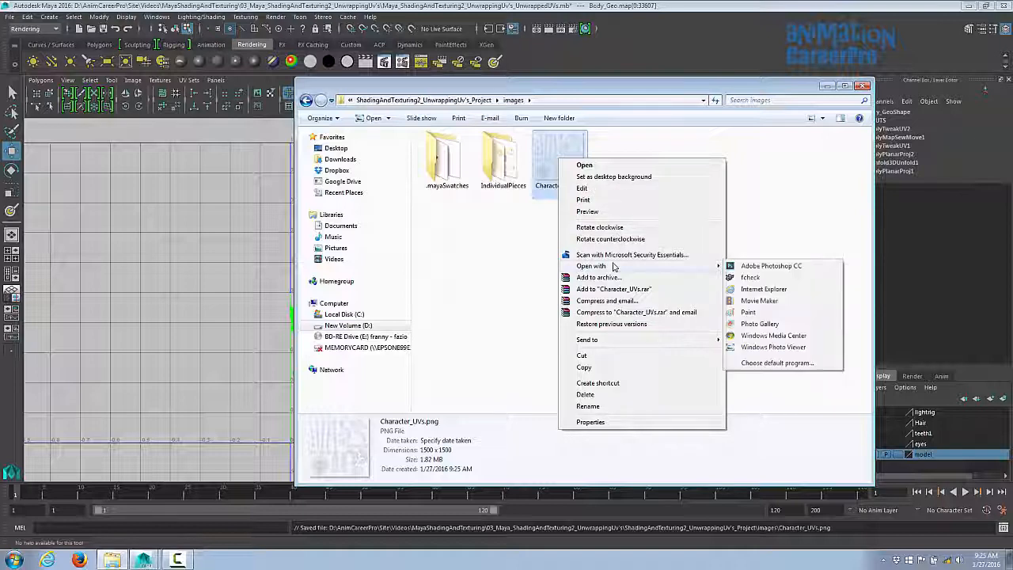
left_click(748, 267)
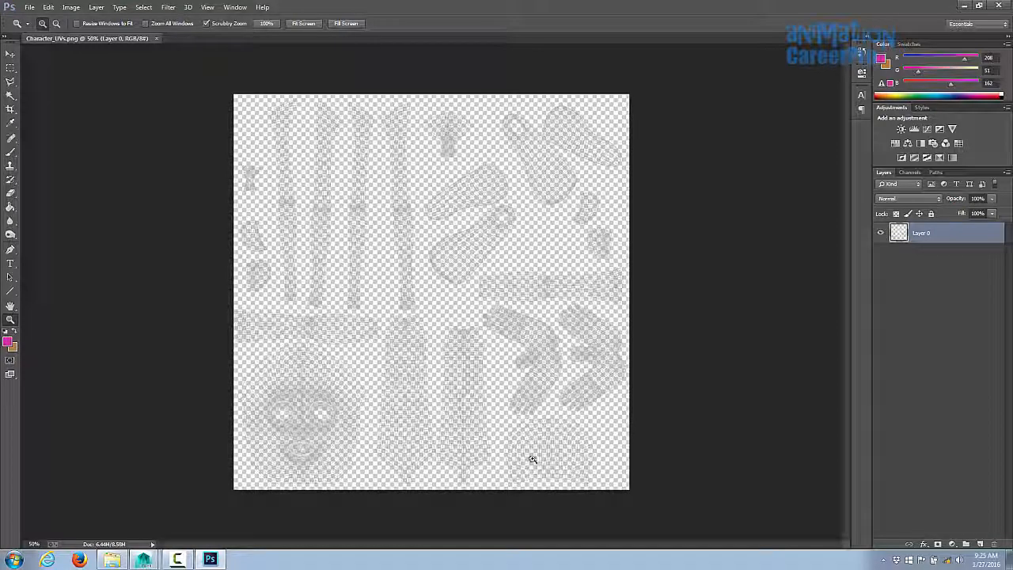
- Rename the snapshot layer to UVs
double_click(918, 232)
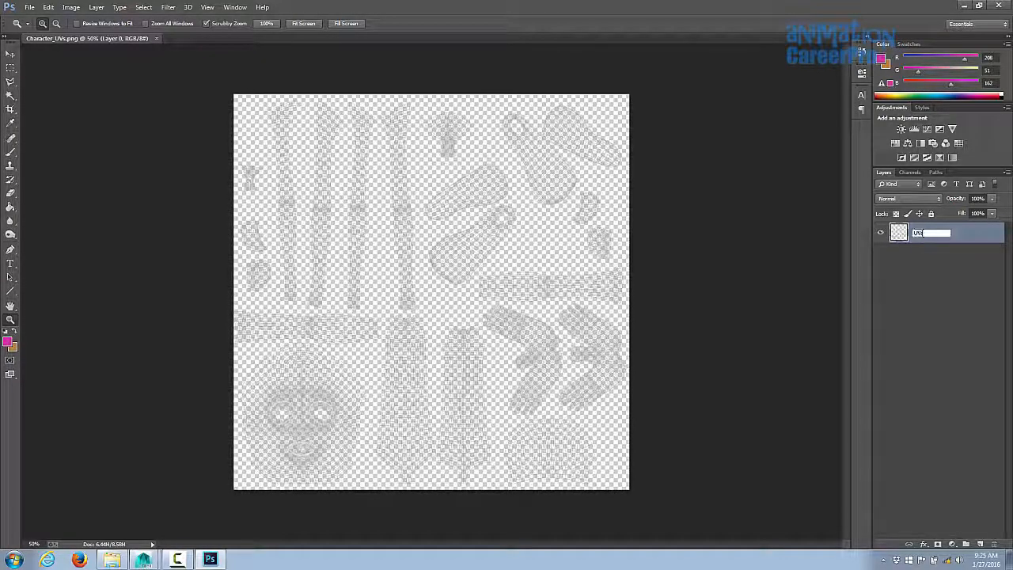
key("Return")
scroll(923, 233, "up", 1)
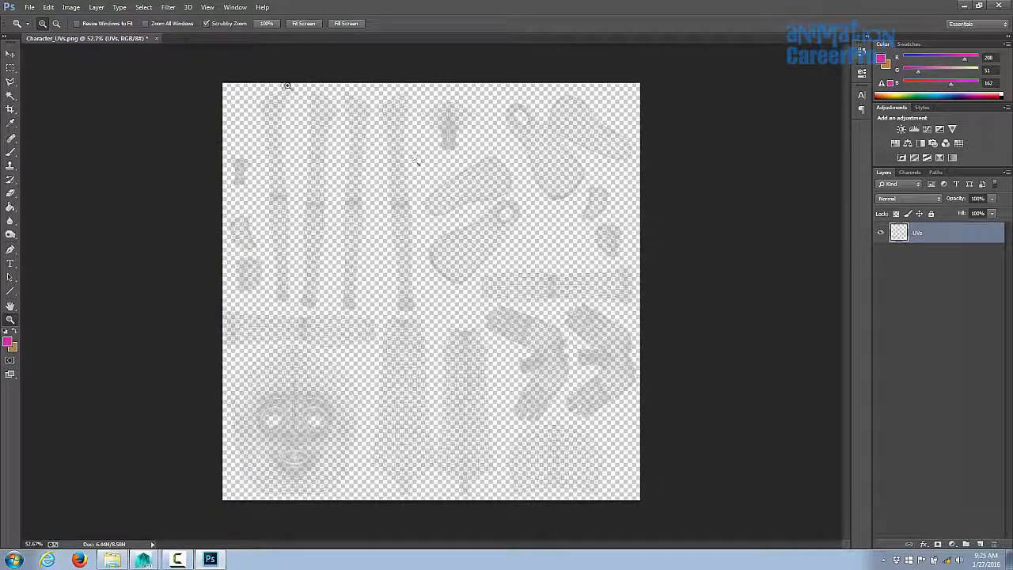
- Add a new layer named reference
left_click(96, 7)
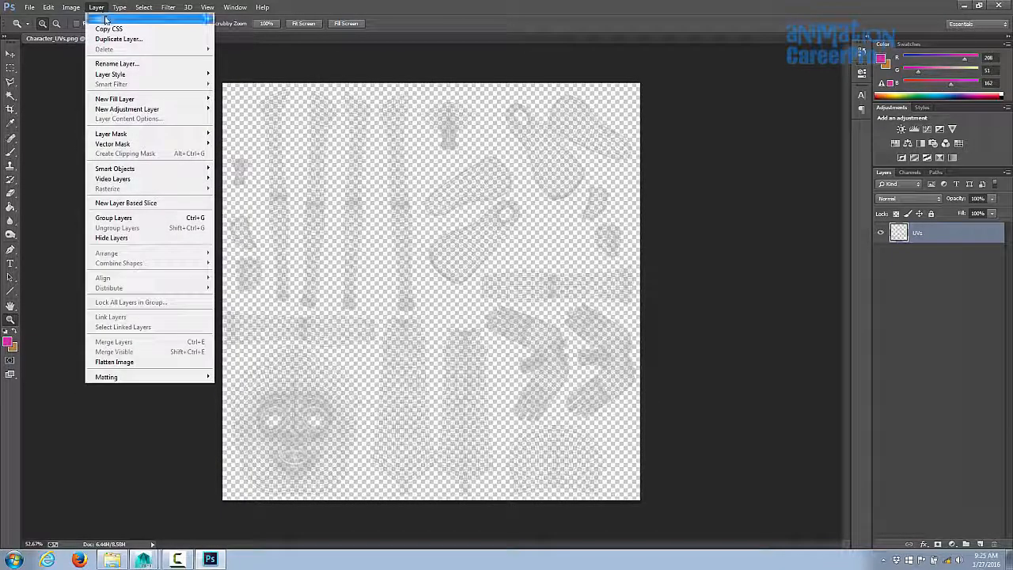
mouse_move(105, 19)
left_click(231, 20)
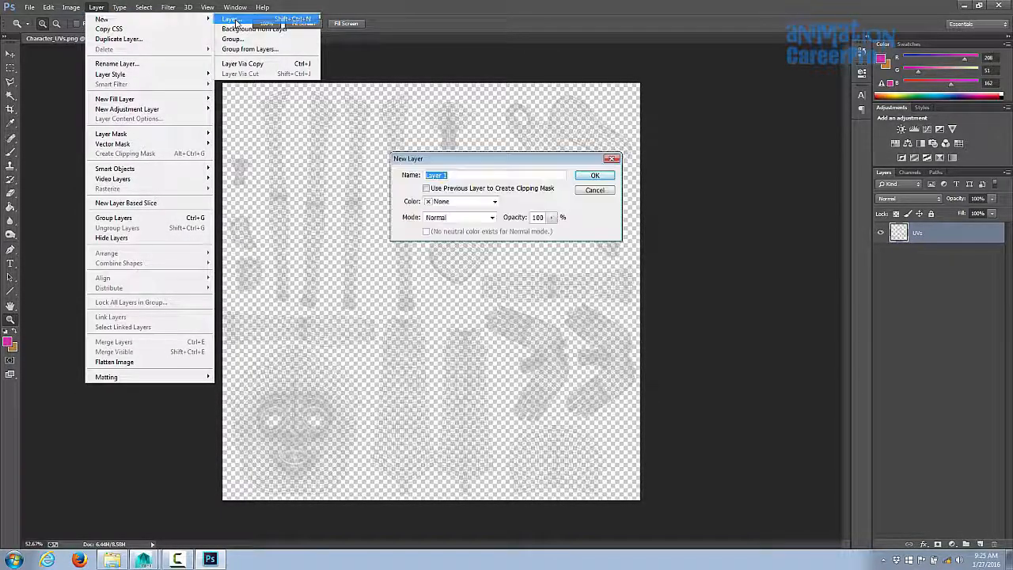
type("reference")
left_click(592, 175)
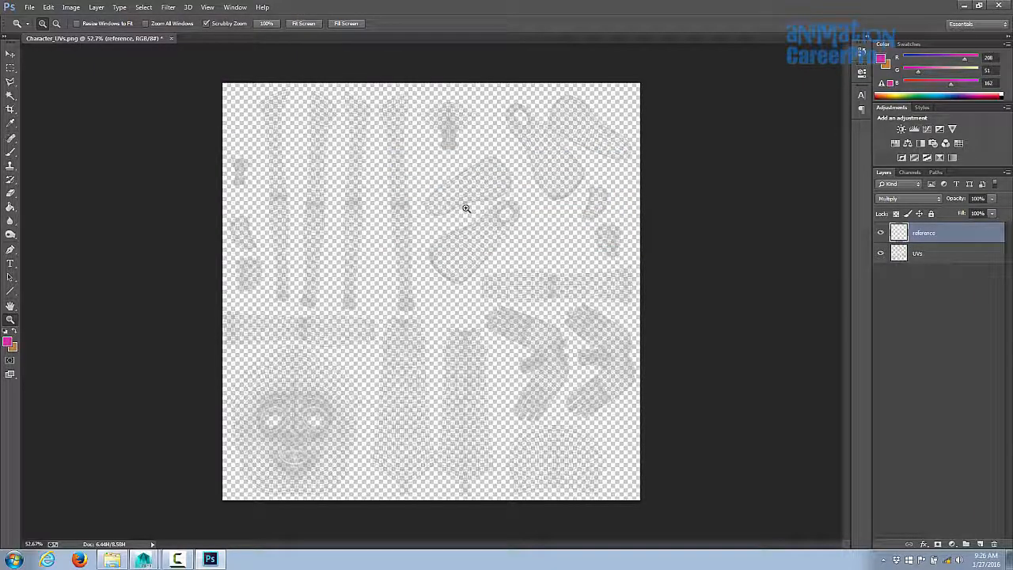
- Add three more new layers named SkinBase, SkinHues and Custume
key("ctrl+shift+n")
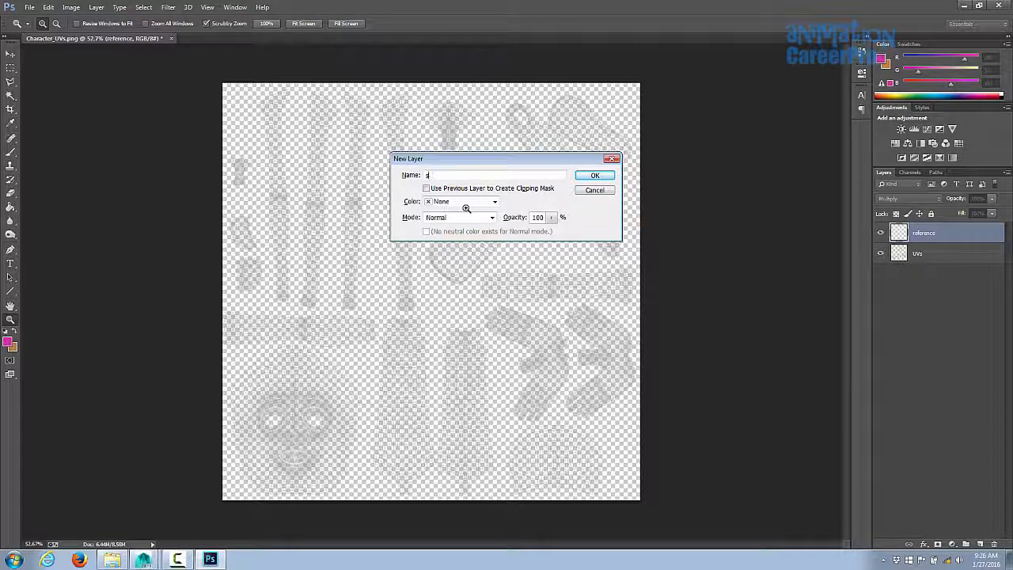
left_click(596, 176)
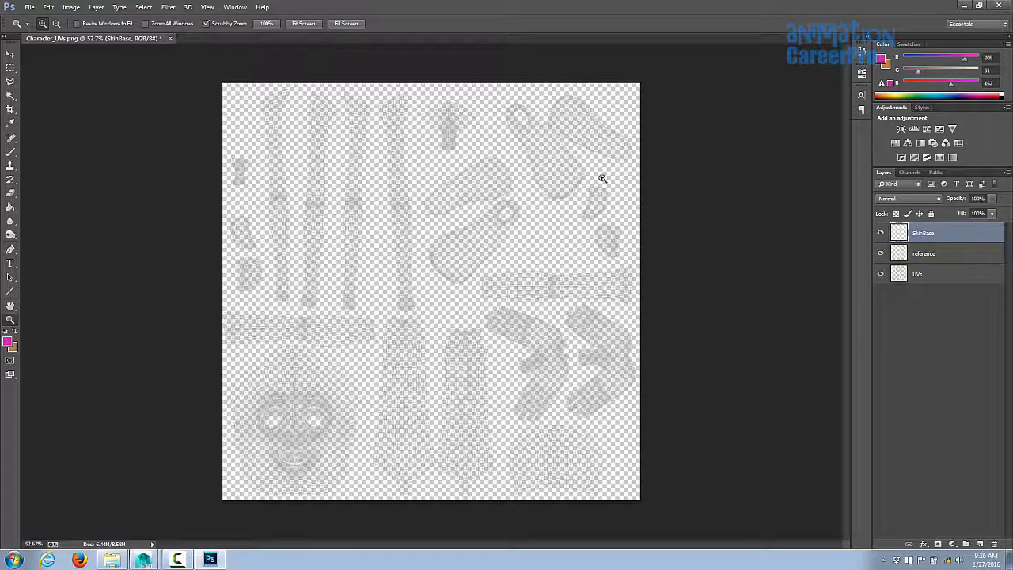
left_click(96, 7)
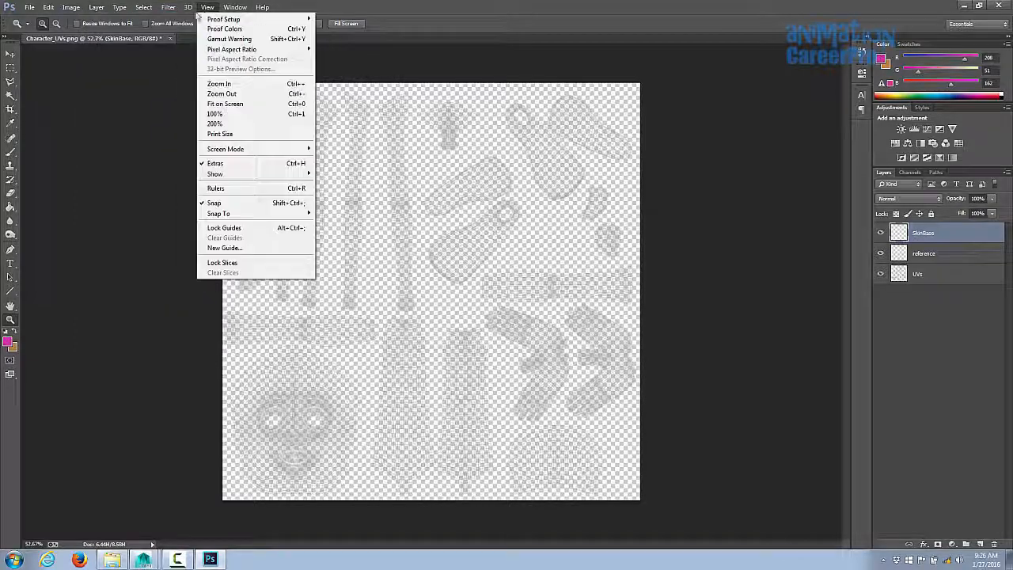
mouse_move(98, 20)
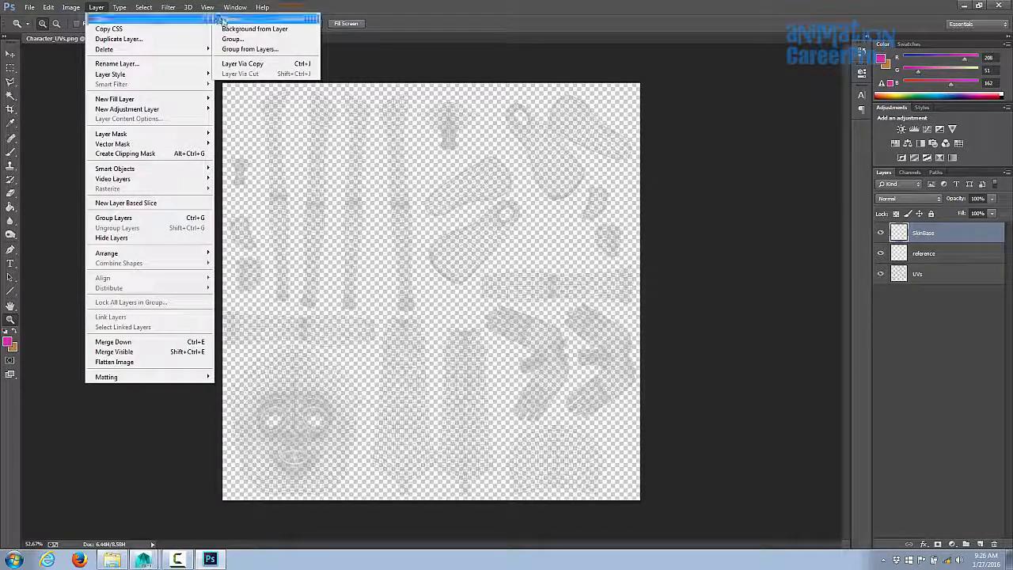
left_click(225, 22)
left_click(475, 175)
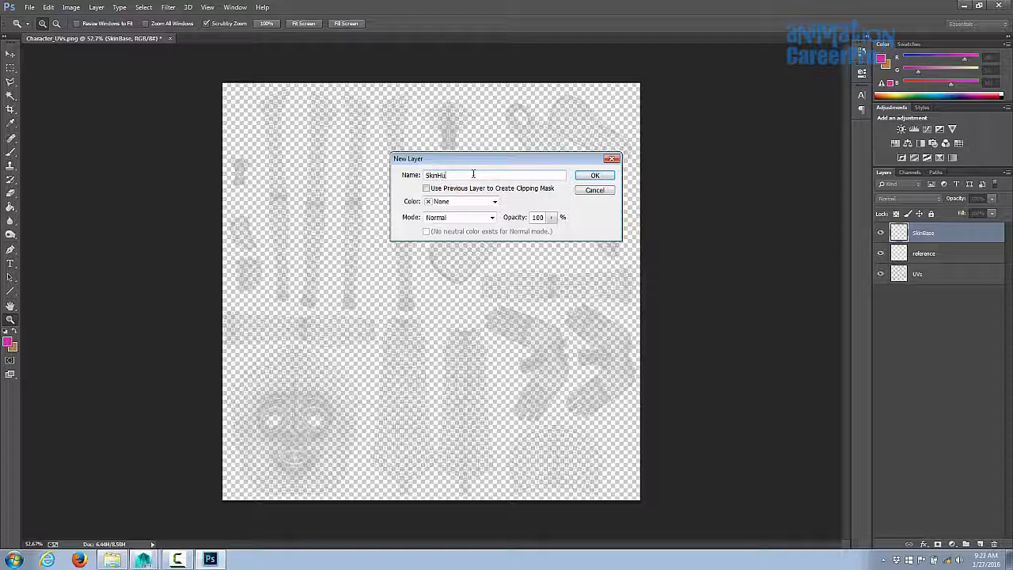
left_click(593, 178)
key("ctrl+shift+n")
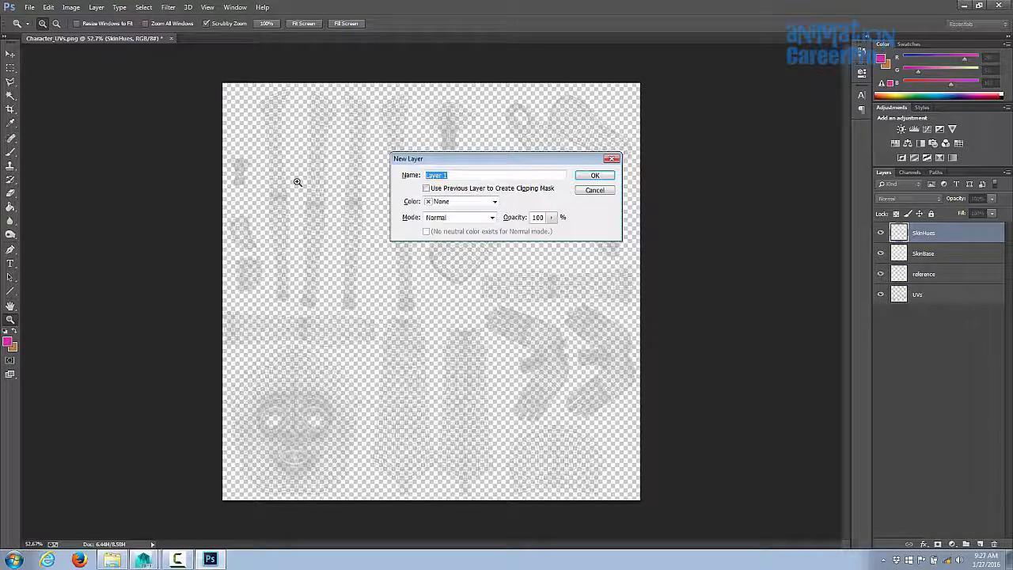
left_click(582, 178)
- Set the foreground color to tan #b88140 and fill the SkinBase layer with it using the Paint Bucket
left_click(939, 294)
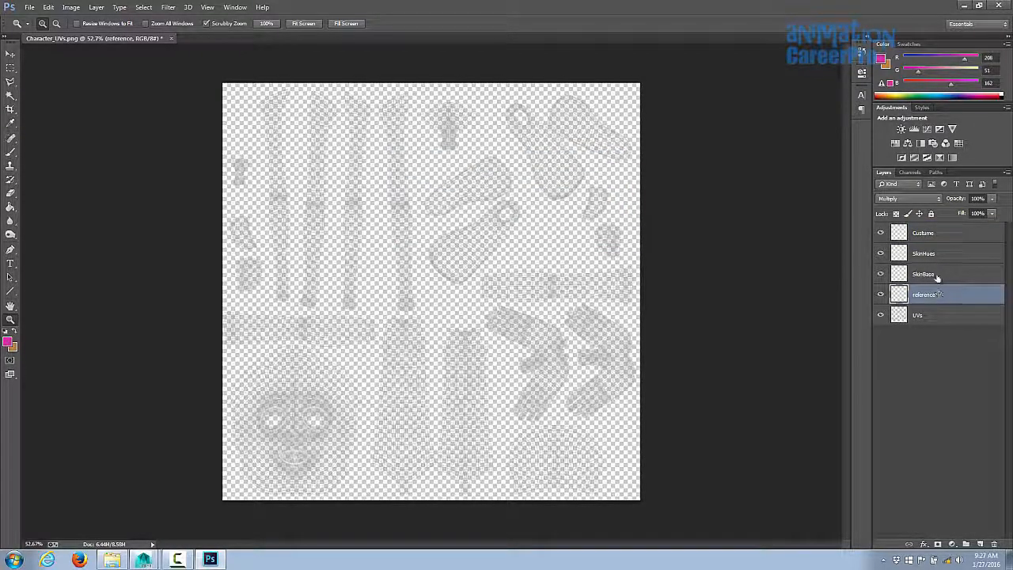
left_click(937, 277)
key("x")
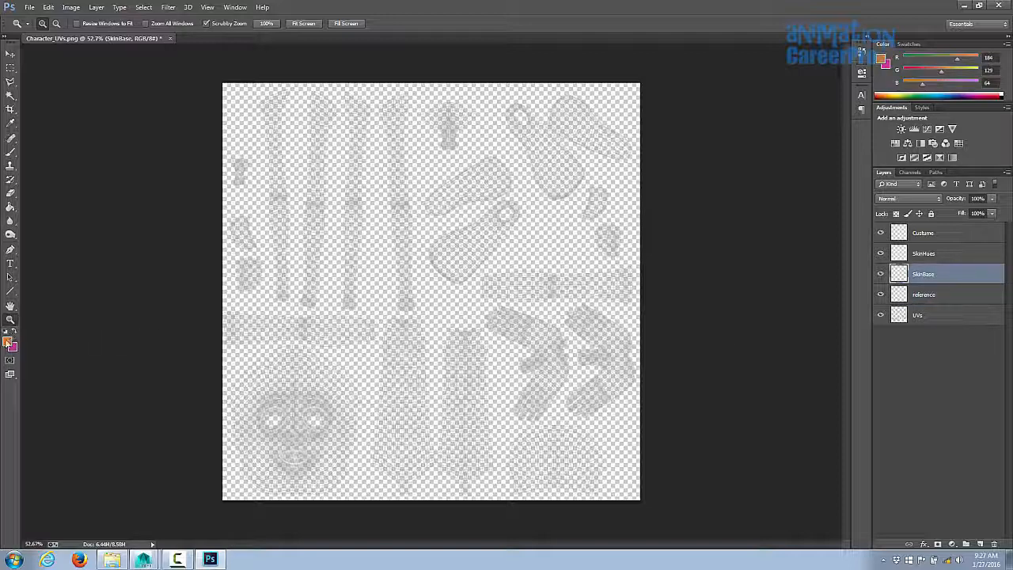
left_click(8, 343)
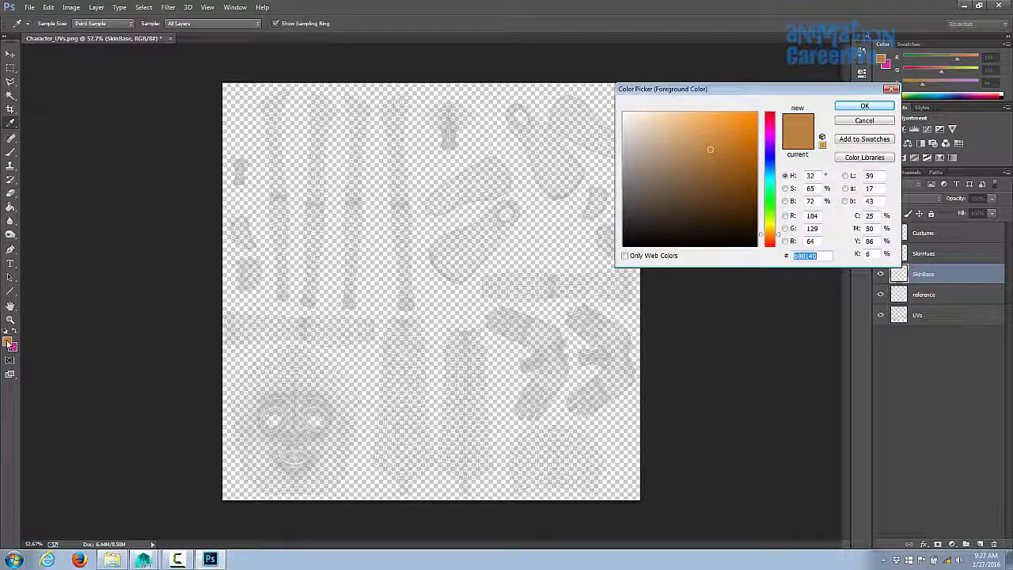
left_click(842, 109)
key("g")
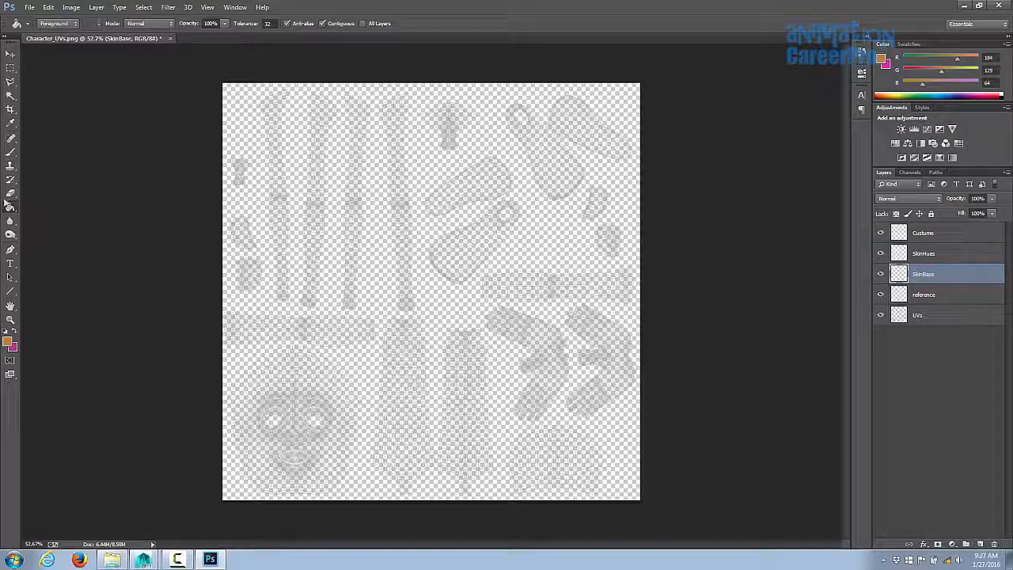
left_click(431, 241)
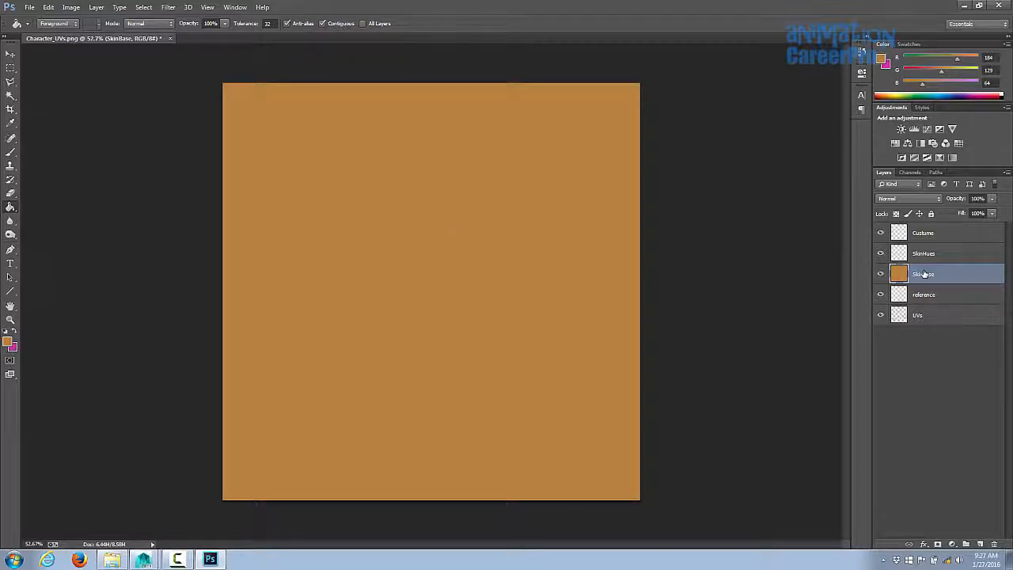
- Move the UVs layer above the SkinBase layer
left_click(920, 317)
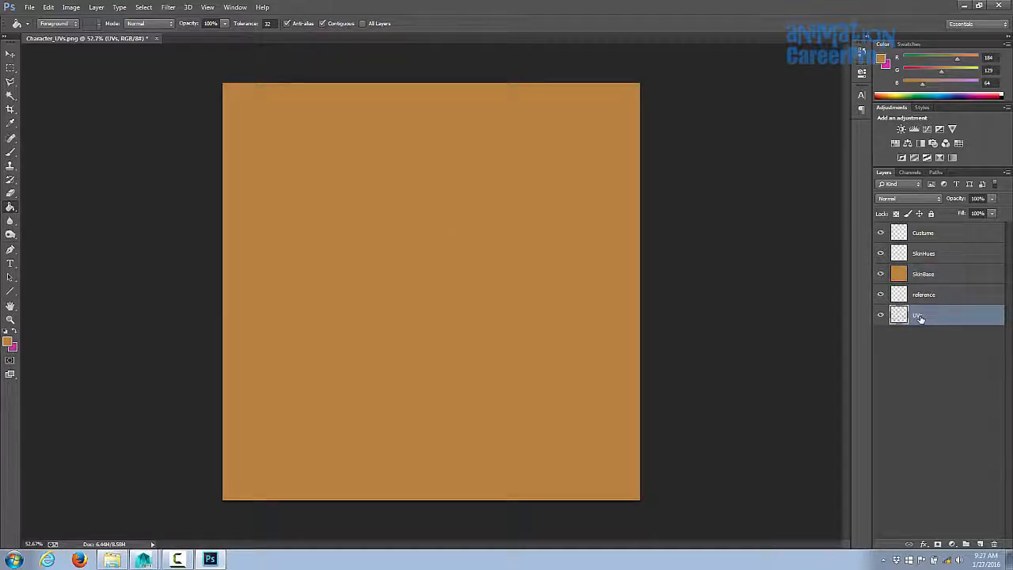
left_click_drag(919, 316, 935, 273)
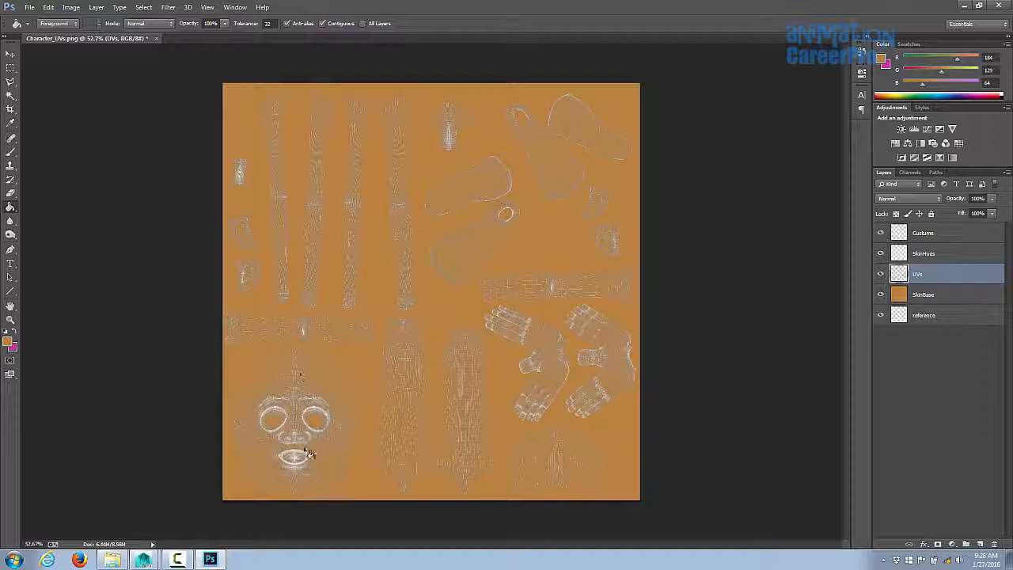
- Zoom in to inspect the face UV wireframe over the skin color, then zoom back out
key("z")
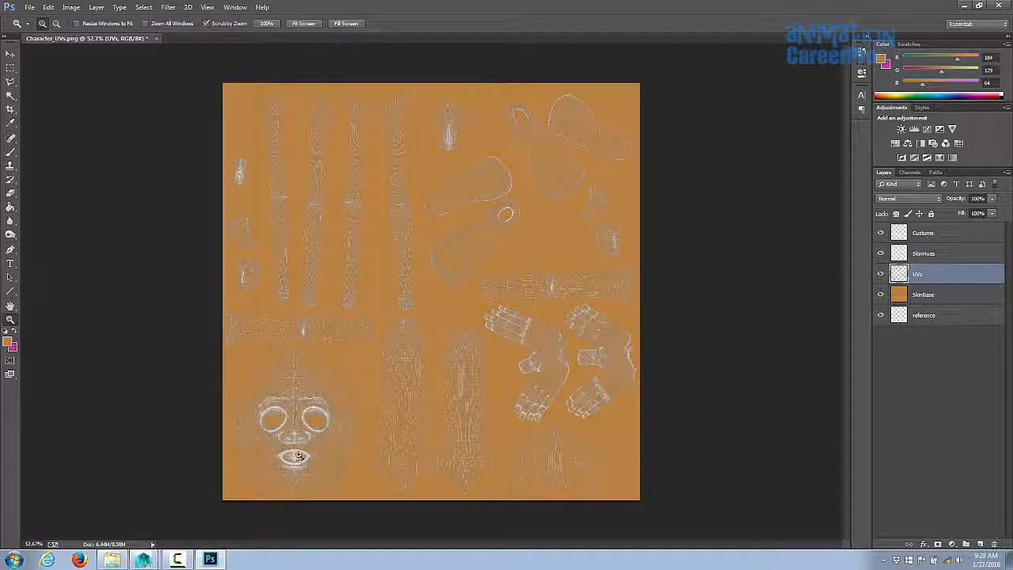
left_click(298, 459)
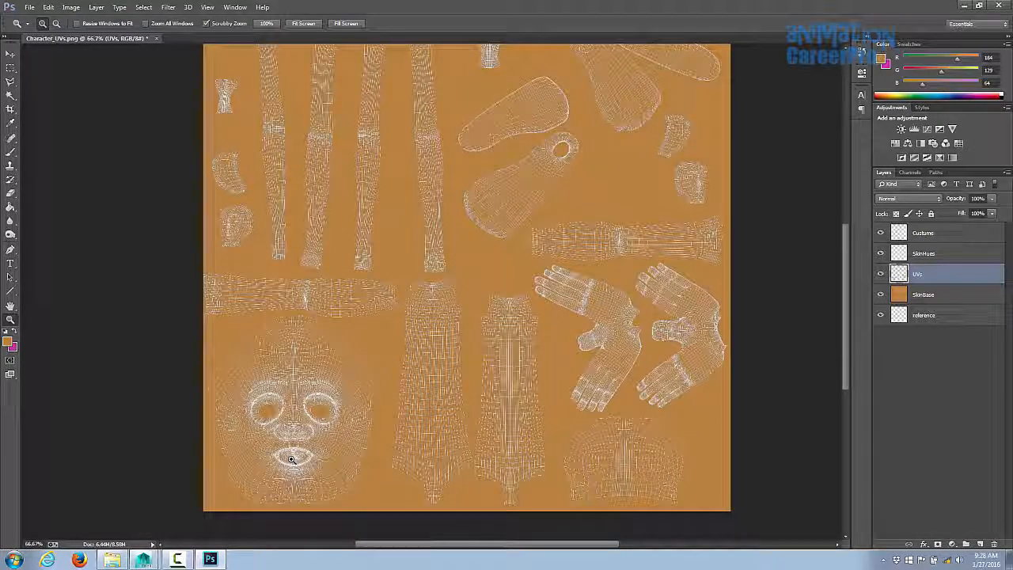
left_click_drag(291, 459, 417, 303)
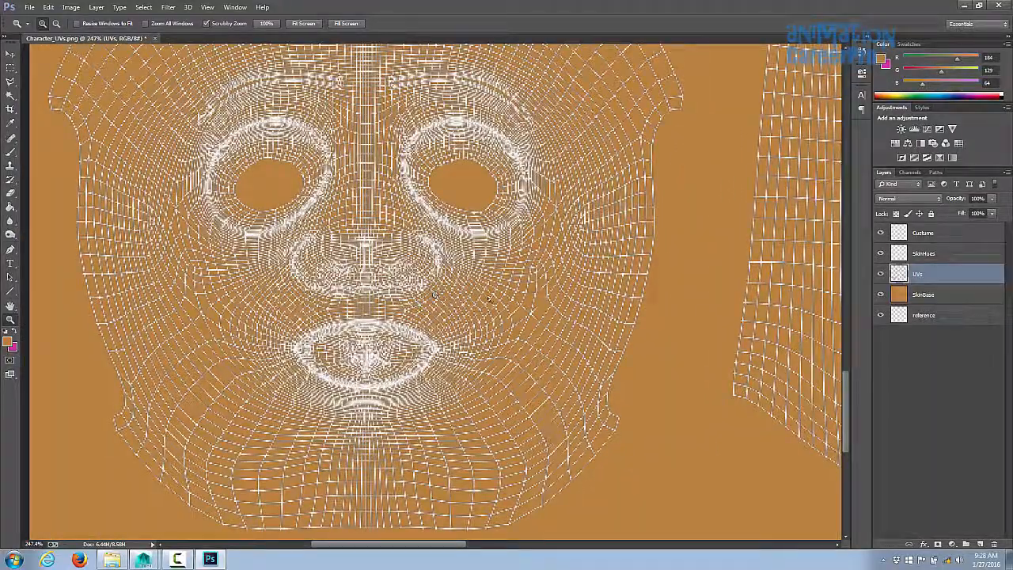
mouse_move(598, 292)
left_mouse_down()
mouse_move(570, 294)
mouse_move(594, 292)
left_mouse_up()
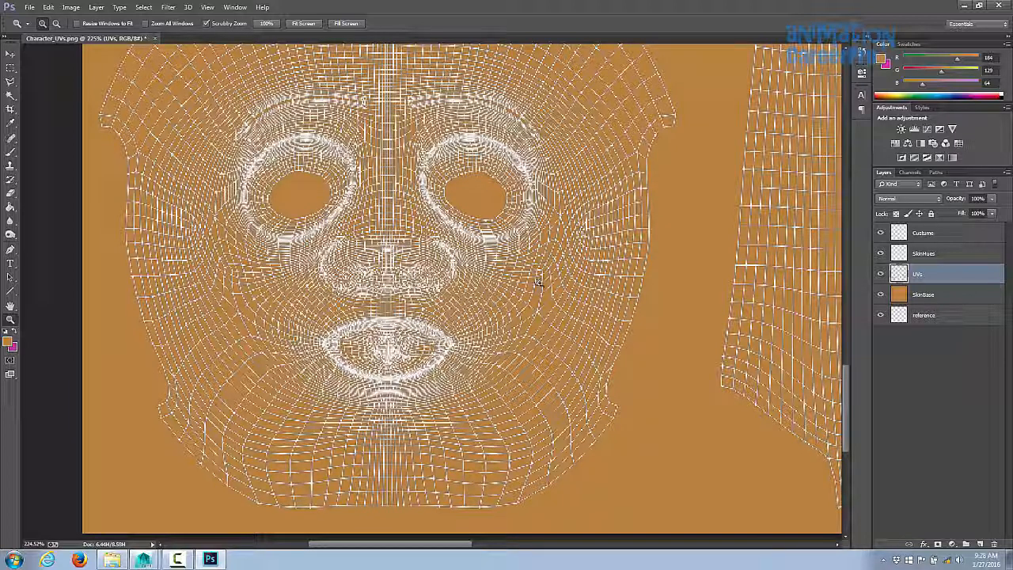
left_click_drag(419, 316, 309, 478)
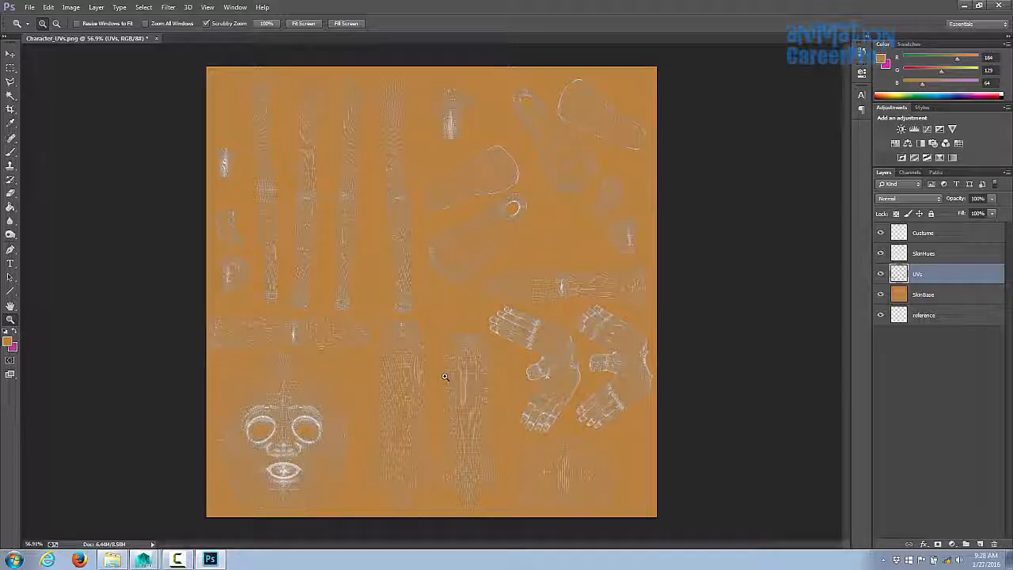
- Add a new layer named test above the Custume layer
left_click(942, 233)
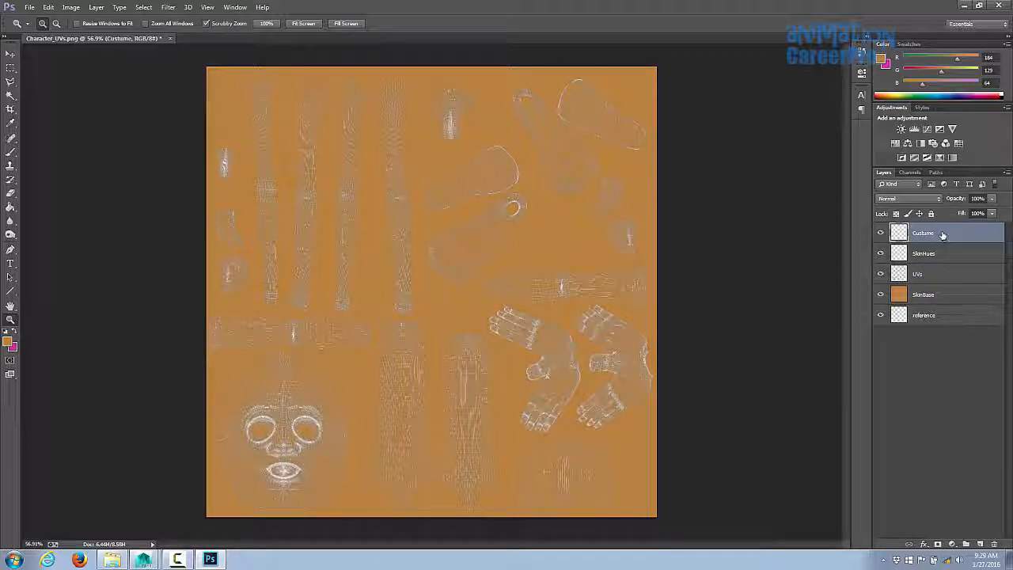
left_click(96, 7)
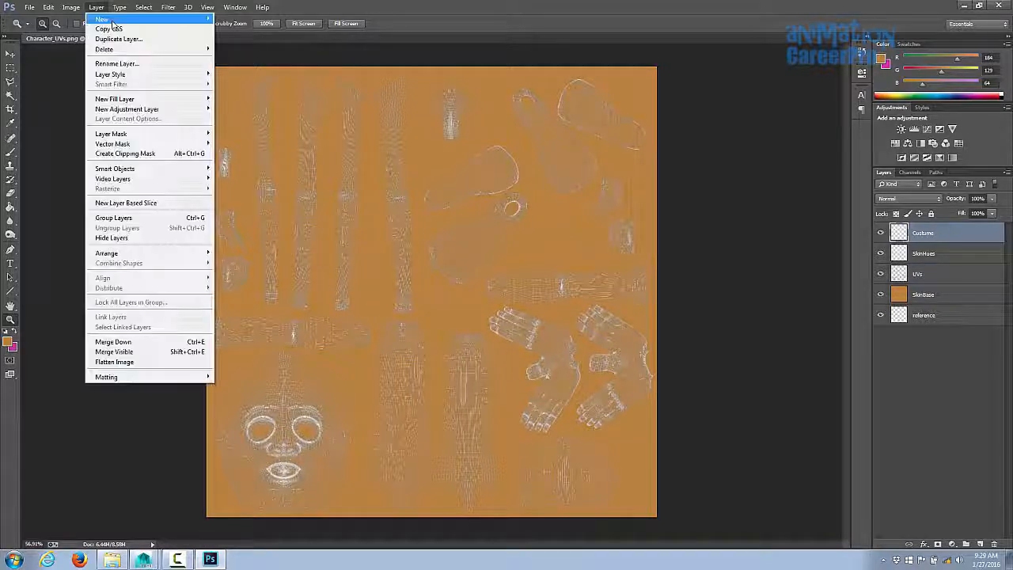
mouse_move(110, 14)
left_click(237, 19)
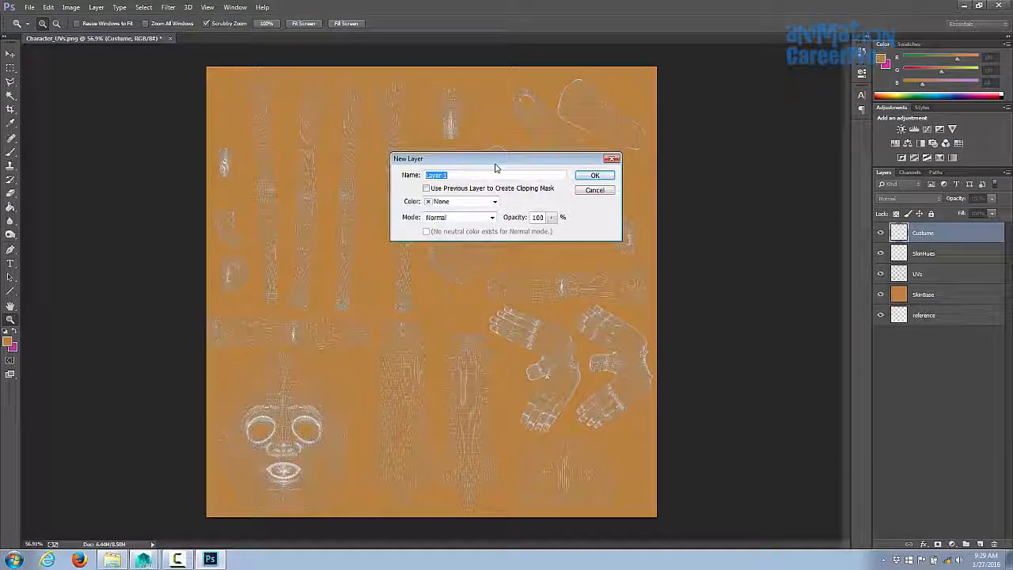
type("test")
key("Return")
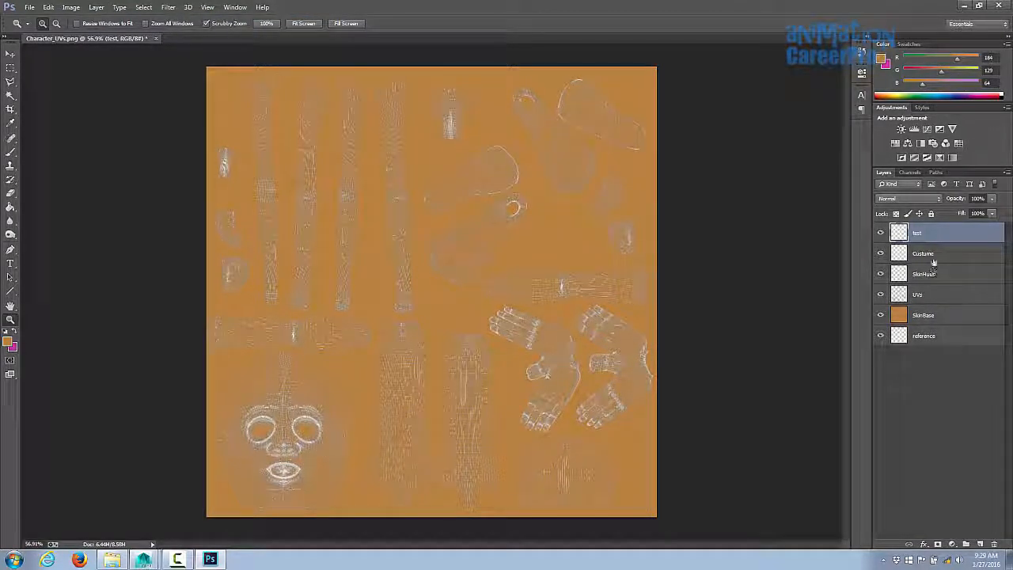
- Choose the Brush tool and set the foreground color to red #d03333
key("b")
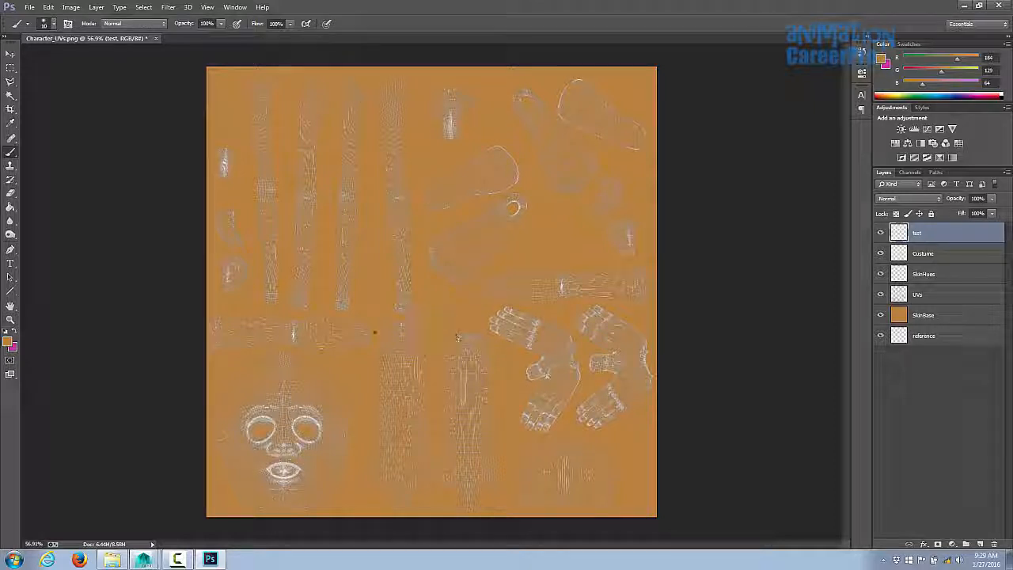
key("x")
left_click(8, 341)
left_click_drag(775, 126, 779, 98)
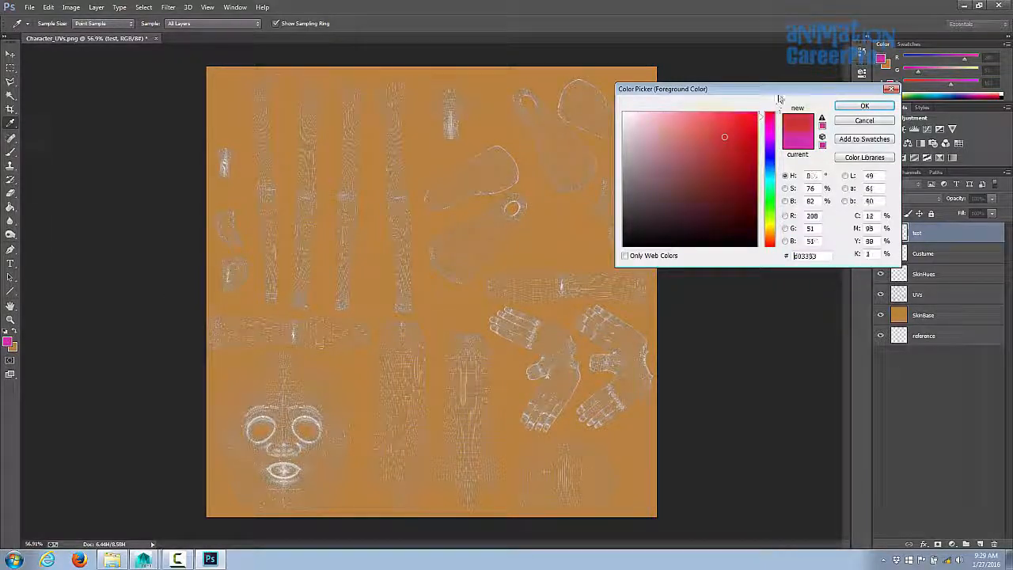
left_click(864, 105)
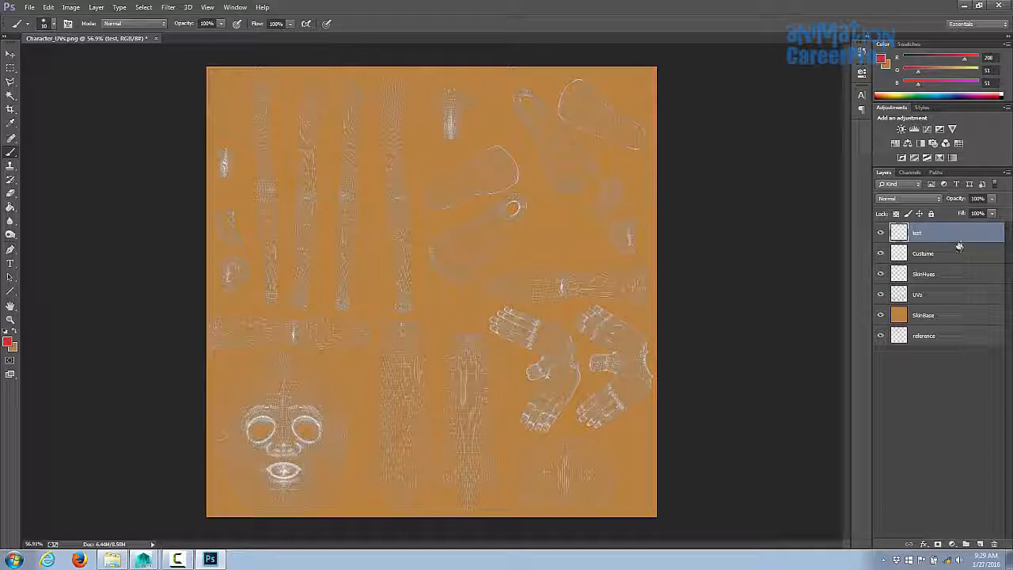
- Undo the stray brush strokes on the test layer
key("ctrl+z")
mouse_move(486, 178)
left_mouse_down()
mouse_move(484, 267)
mouse_move(506, 346)
left_mouse_up()
key("ctrl+z")
- Zoom in on the face UVs and paint red circles around the mouth, nose and both eyes on the test layer
key("z")
mouse_move(275, 445)
left_mouse_down()
mouse_move(311, 437)
mouse_move(426, 298)
left_mouse_up()
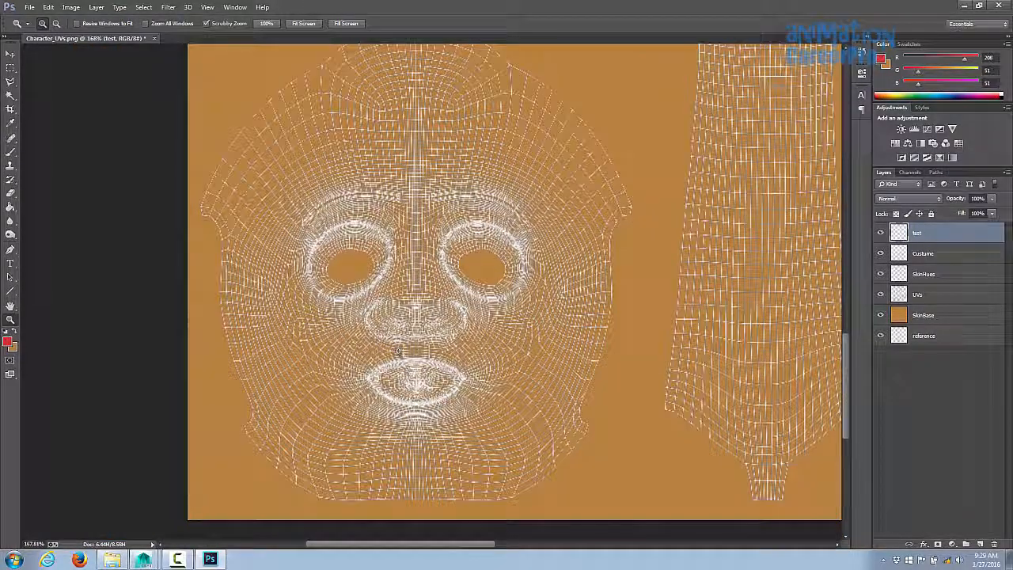
key("b")
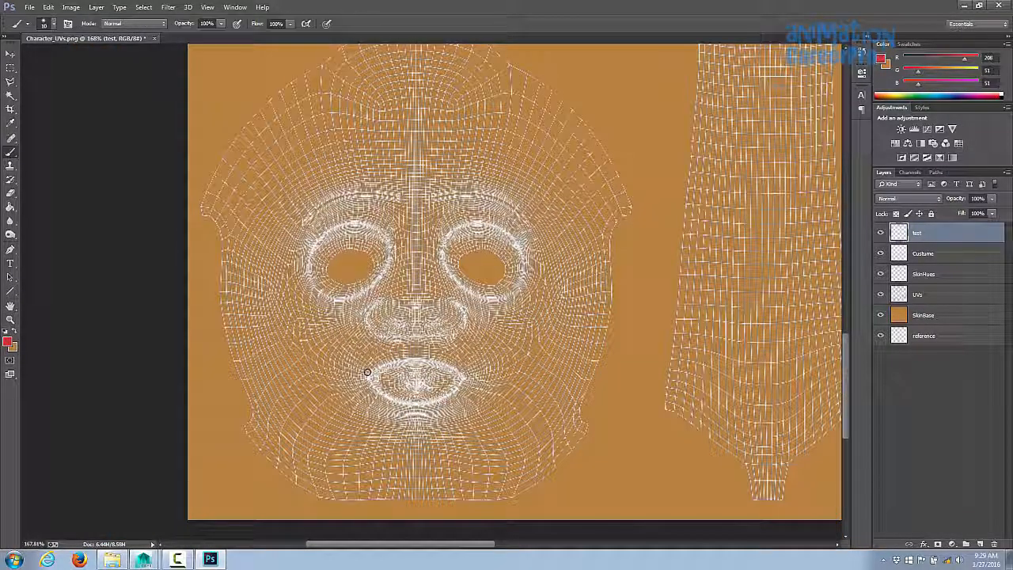
mouse_move(370, 370)
left_mouse_down()
mouse_move(444, 370)
mouse_move(365, 378)
left_mouse_up()
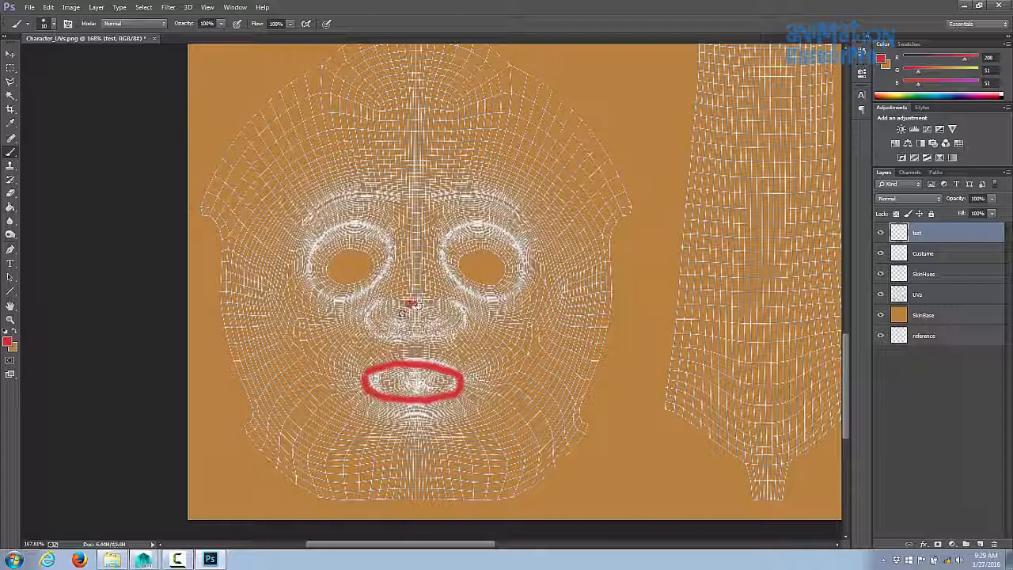
mouse_move(413, 303)
left_mouse_down()
mouse_move(432, 309)
mouse_move(412, 299)
left_mouse_up()
mouse_move(462, 225)
left_mouse_down()
mouse_move(467, 295)
mouse_move(526, 291)
mouse_move(525, 242)
mouse_move(453, 216)
left_mouse_up()
left_click_drag(375, 217, 380, 223)
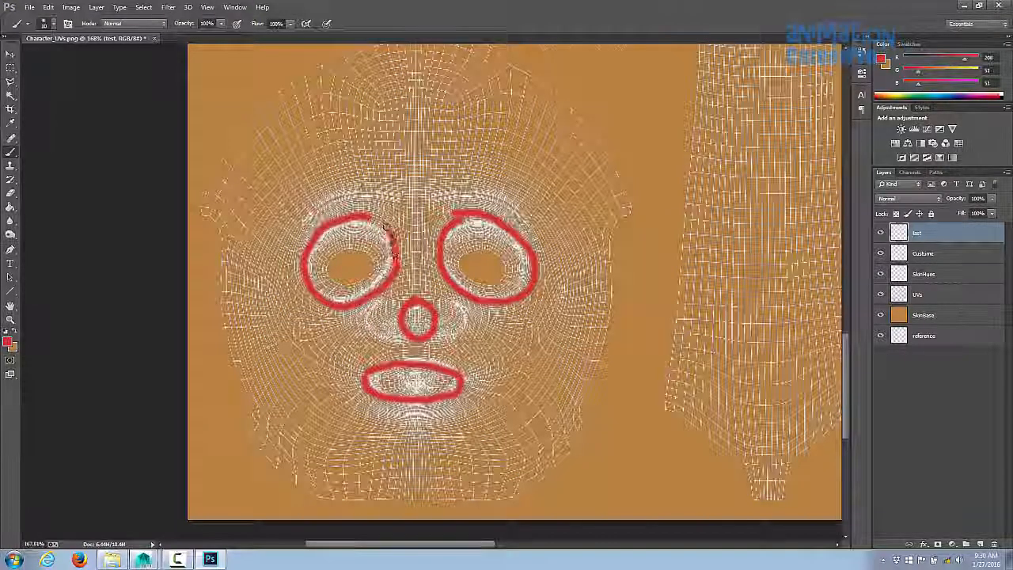
- Paint the letters B and F on the back and front torso UV shells
scroll(479, 295, "down", 5, "alt")
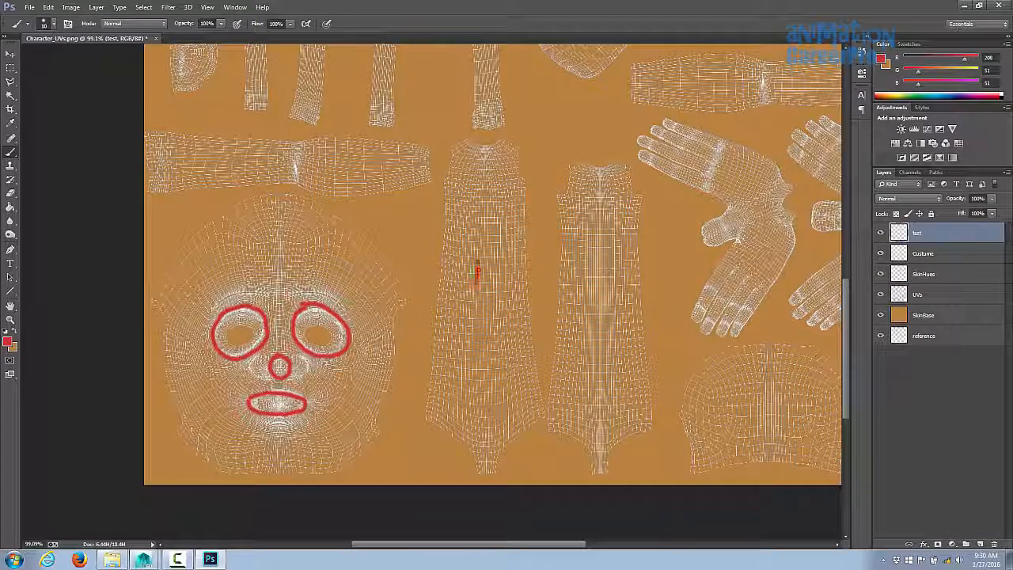
mouse_move(478, 270)
left_mouse_down()
mouse_move(480, 328)
mouse_move(462, 323)
left_mouse_up()
left_click_drag(586, 282, 594, 325)
mouse_move(586, 282)
left_mouse_down()
mouse_move(613, 280)
mouse_move(619, 314)
left_mouse_up()
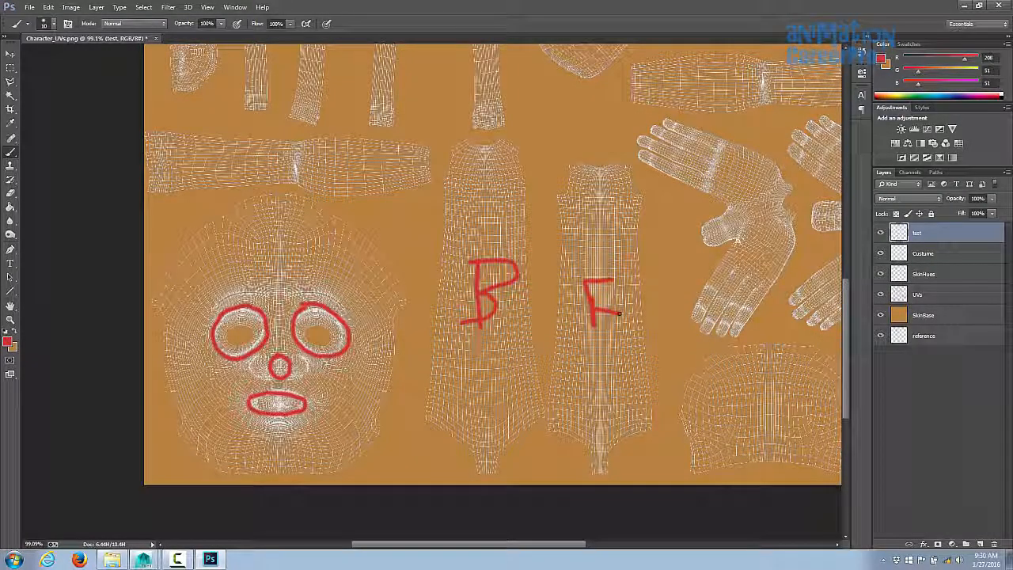
- Mark the hand and forearm UV shells with red X and O symbols
mouse_move(744, 355)
left_mouse_down()
mouse_move(588, 295)
mouse_move(583, 374)
mouse_move(664, 349)
mouse_move(665, 385)
left_mouse_up()
left_click_drag(636, 257, 576, 321)
left_click_drag(515, 170, 544, 196)
left_click_drag(540, 171, 513, 199)
left_click_drag(536, 241, 557, 262)
left_click_drag(556, 244, 535, 261)
left_click_drag(646, 173, 649, 171)
mouse_move(668, 251)
left_mouse_down()
mouse_move(679, 285)
mouse_move(661, 252)
left_mouse_up()
left_click_drag(553, 157, 594, 332)
left_click_drag(586, 258, 582, 260)
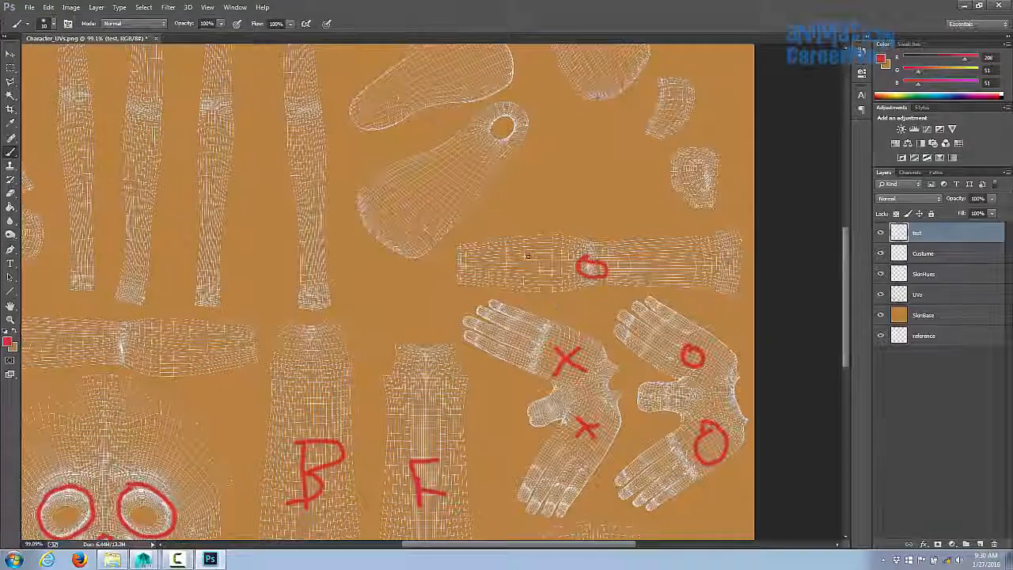
- Mark the leg and arm UV shells with red X and O symbols
left_click_drag(427, 277, 602, 304)
mouse_move(279, 363)
left_mouse_down()
mouse_move(297, 381)
mouse_move(284, 391)
left_mouse_up()
left_click_drag(661, 269, 355, 353)
mouse_move(475, 309)
left_mouse_down("ctrl")
mouse_move(509, 309)
mouse_move(469, 313)
left_mouse_up("ctrl")
mouse_move(560, 259)
left_mouse_down()
mouse_move(566, 279)
mouse_move(555, 292)
left_mouse_up()
left_click_drag(532, 163, 531, 174)
mouse_move(377, 222)
left_mouse_down()
mouse_move(760, 245)
mouse_move(966, 271)
left_mouse_up()
left_click_drag(141, 300, 163, 318)
left_click_drag(160, 299, 142, 318)
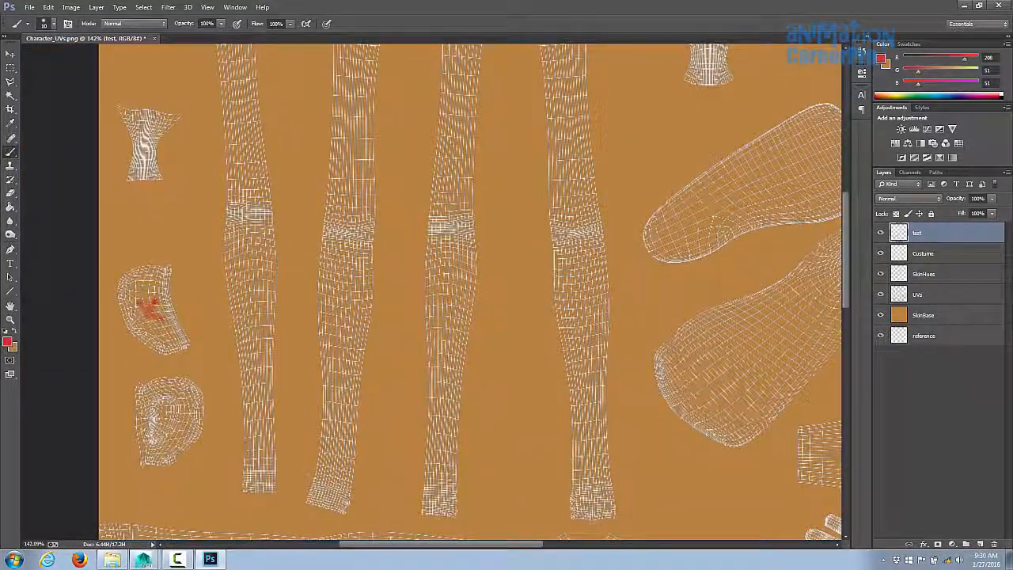
mouse_move(155, 405)
left_mouse_down()
mouse_move(160, 427)
mouse_move(157, 405)
left_mouse_up()
left_click_drag(459, 364, 469, 364, "ctrl")
mouse_move(216, 189)
left_mouse_down()
mouse_move(238, 201)
mouse_move(212, 211)
left_mouse_up()
left_click_drag(525, 258, 475, 258, "ctrl")
mouse_move(470, 226)
left_mouse_down()
mouse_move(485, 240)
mouse_move(469, 242)
left_mouse_up()
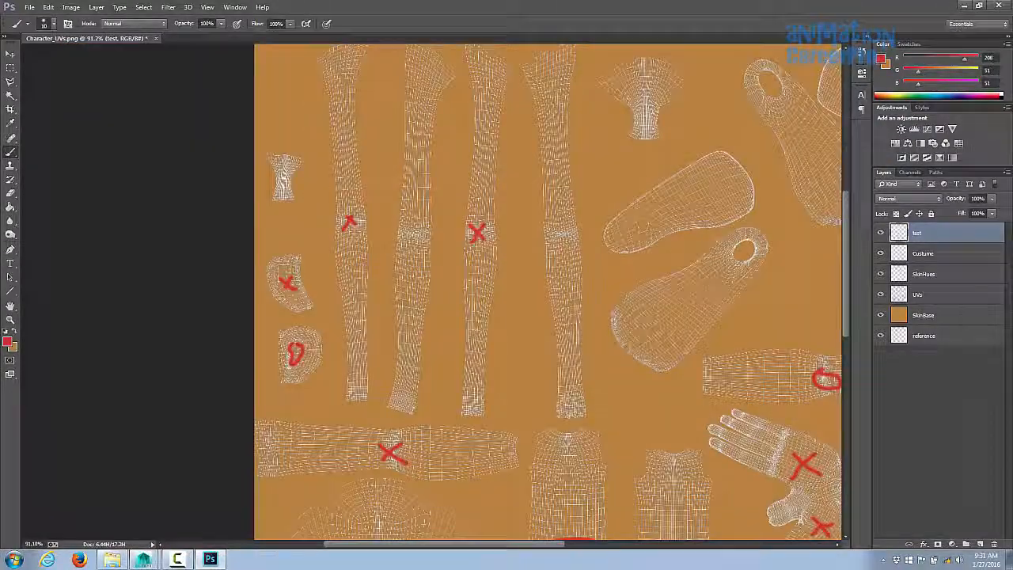
- Mark the feet, neck and ear UV shells with red X, O and squiggle symbols
left_click_drag(413, 227, 411, 228)
mouse_move(562, 222)
left_mouse_down()
mouse_move(553, 239)
mouse_move(563, 223)
left_mouse_up()
mouse_move(650, 74)
left_mouse_down()
mouse_move(634, 81)
mouse_move(651, 131)
left_mouse_up()
left_click_drag(687, 195, 549, 202)
left_click_drag(543, 194, 577, 220)
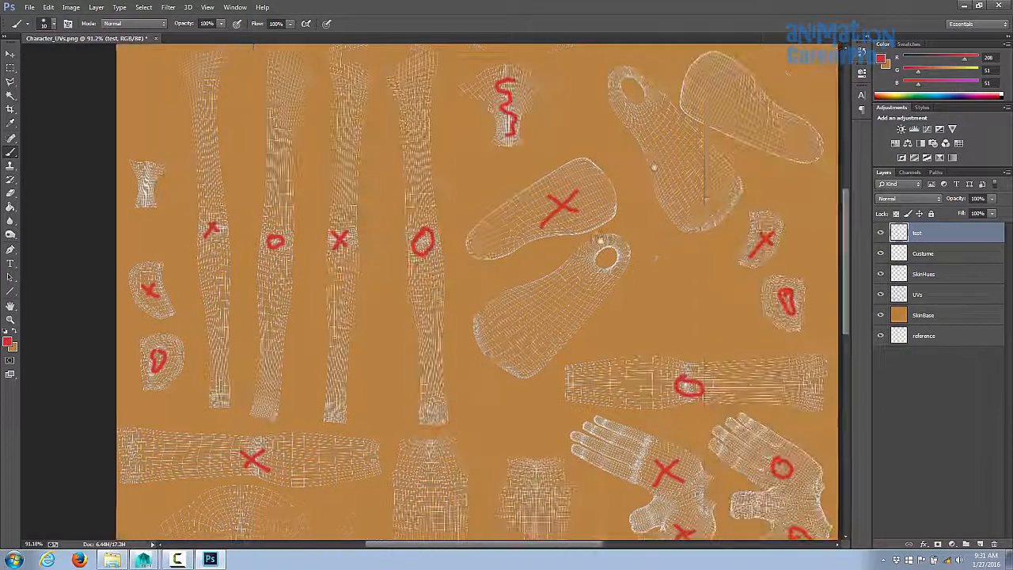
left_click_drag(711, 88, 748, 115)
left_click_drag(746, 89, 713, 117)
left_click_drag(690, 155, 703, 159)
left_click_drag(396, 189, 444, 190, "ctrl")
left_click_drag(419, 190, 423, 275)
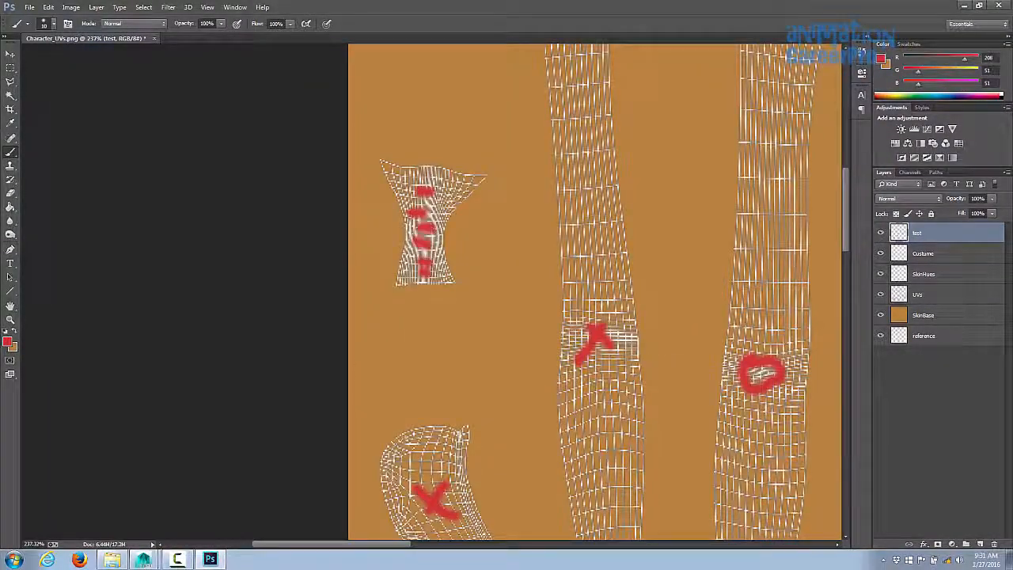
- Zoom out to the whole canvas and hide the UVs layer so only the marks over the skin color show
key("z")
left_click_drag(601, 47, 523, 47)
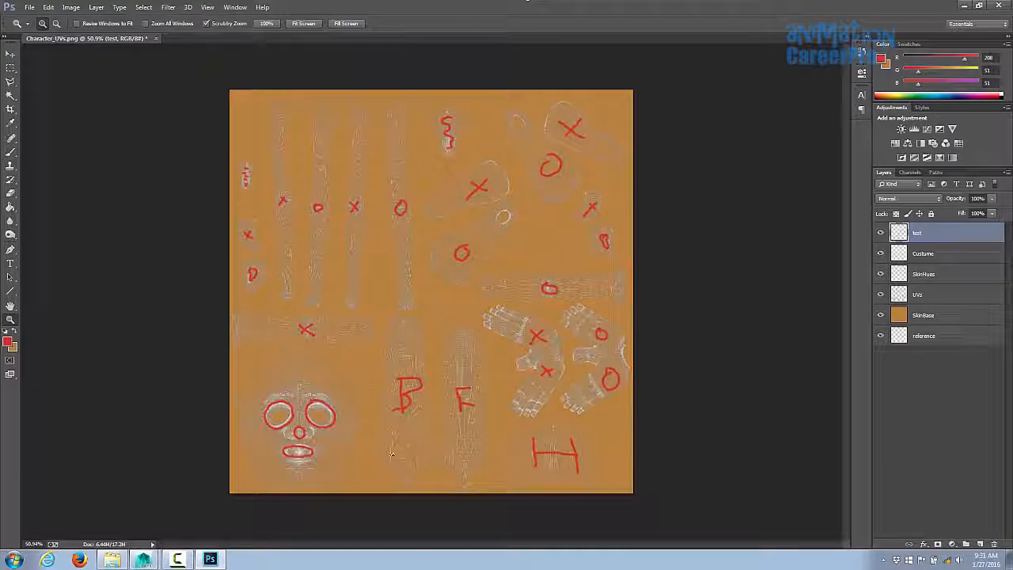
left_click(882, 295)
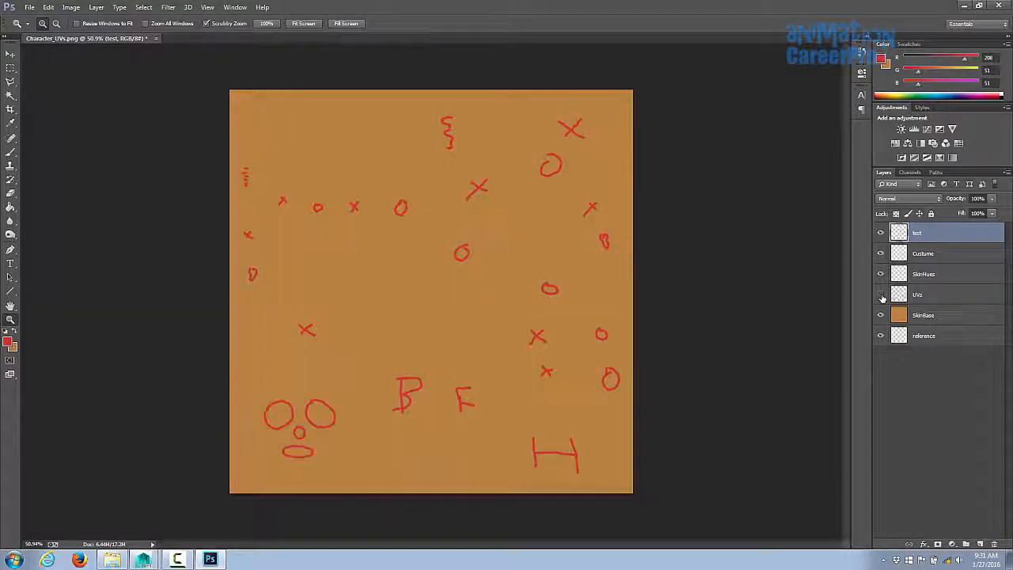
left_click(882, 295)
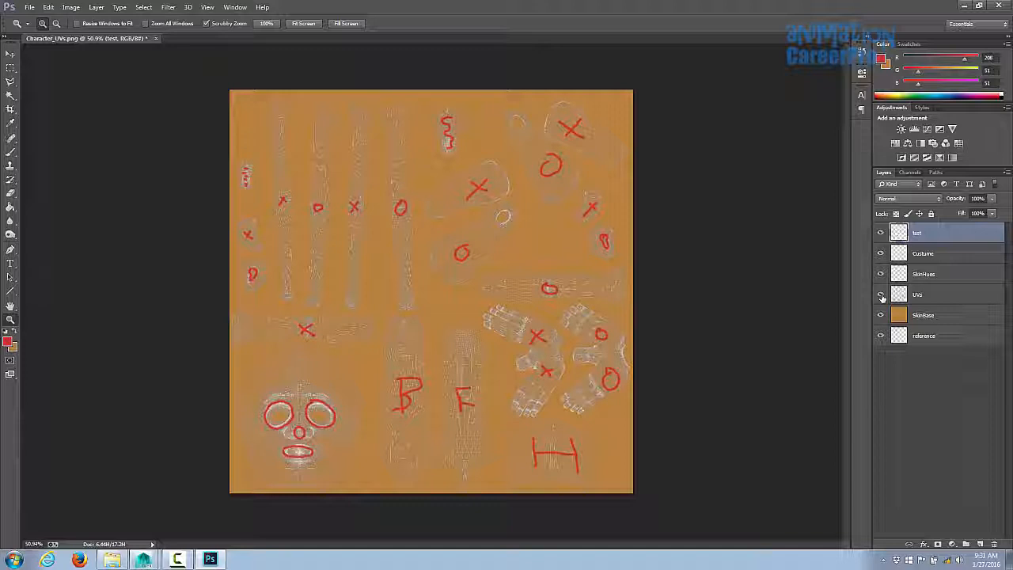
left_click(882, 296)
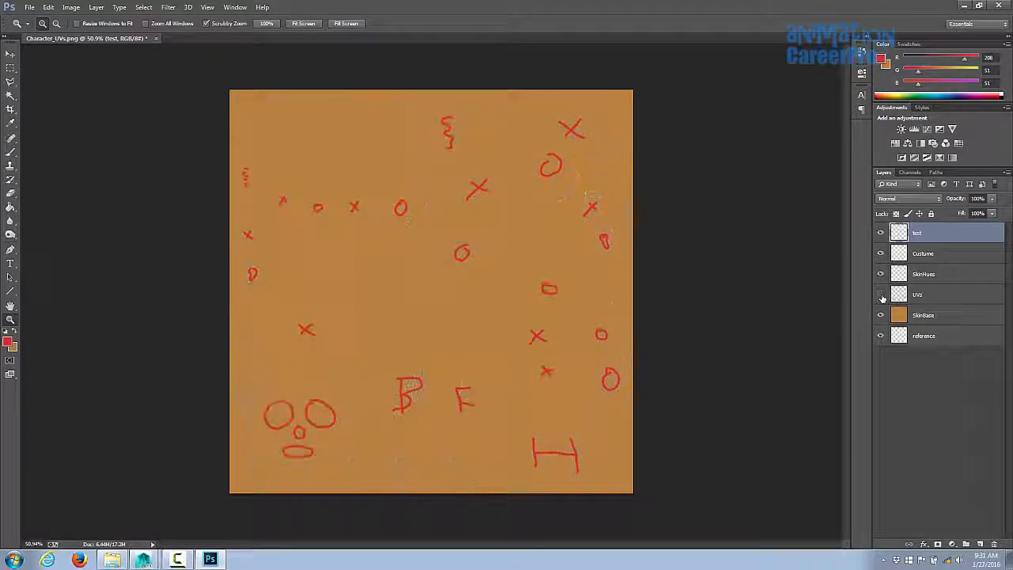
- Save a PNG copy of the image named Character_colortest.png in the images folder
left_click(27, 8)
left_click(48, 124)
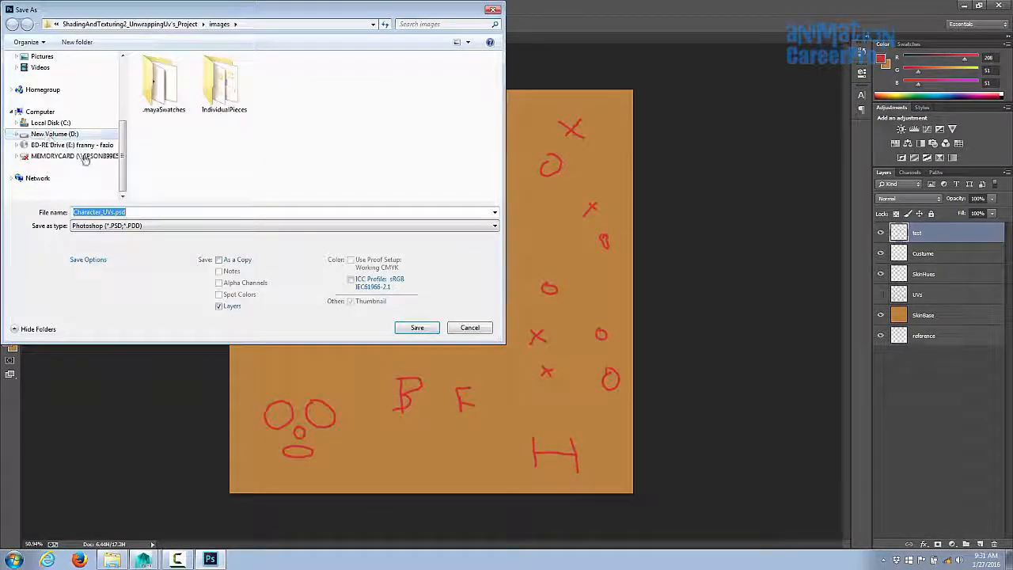
left_click(126, 226)
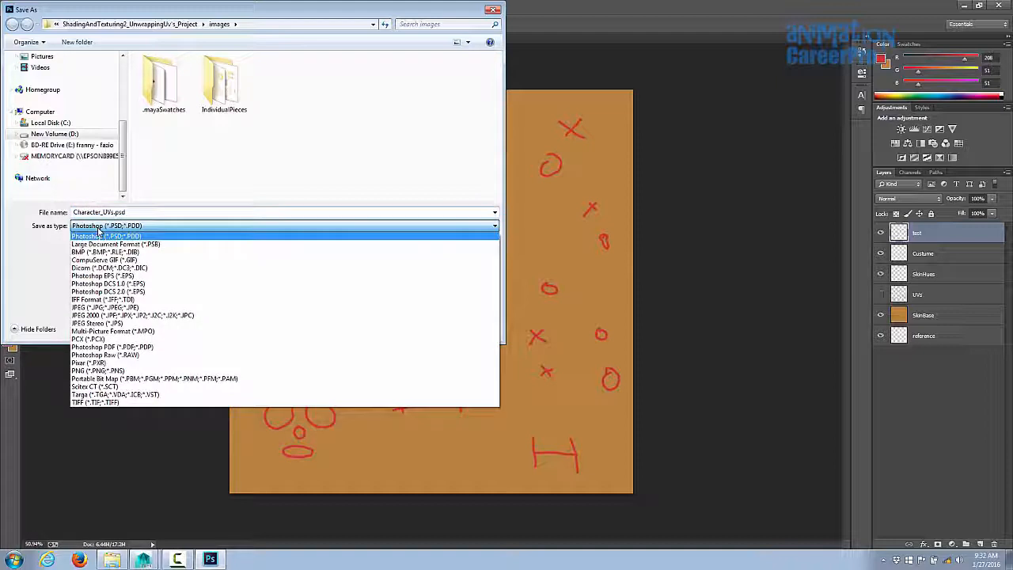
left_click(110, 372)
left_click(109, 212)
left_click(110, 212)
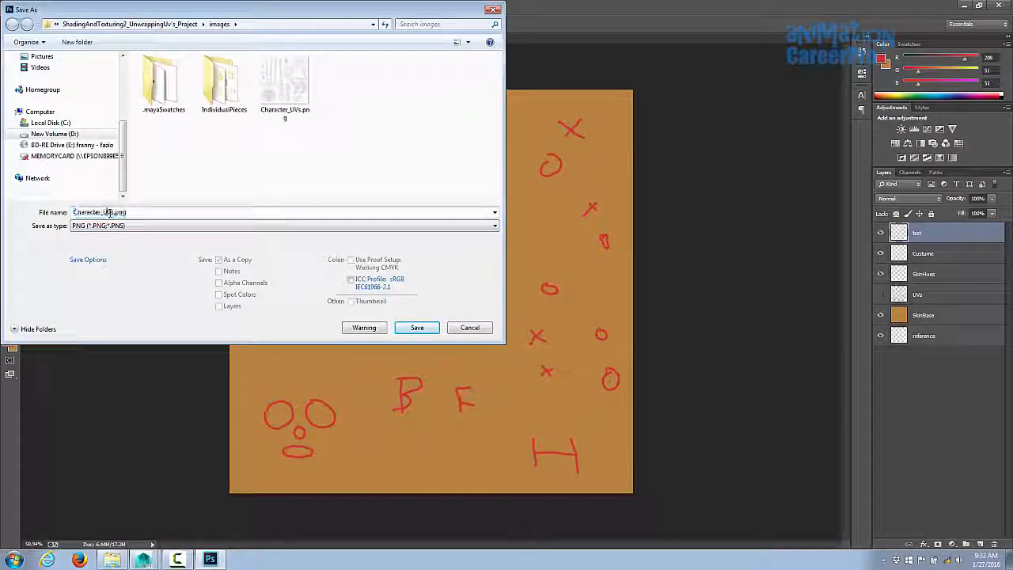
type("colortest")
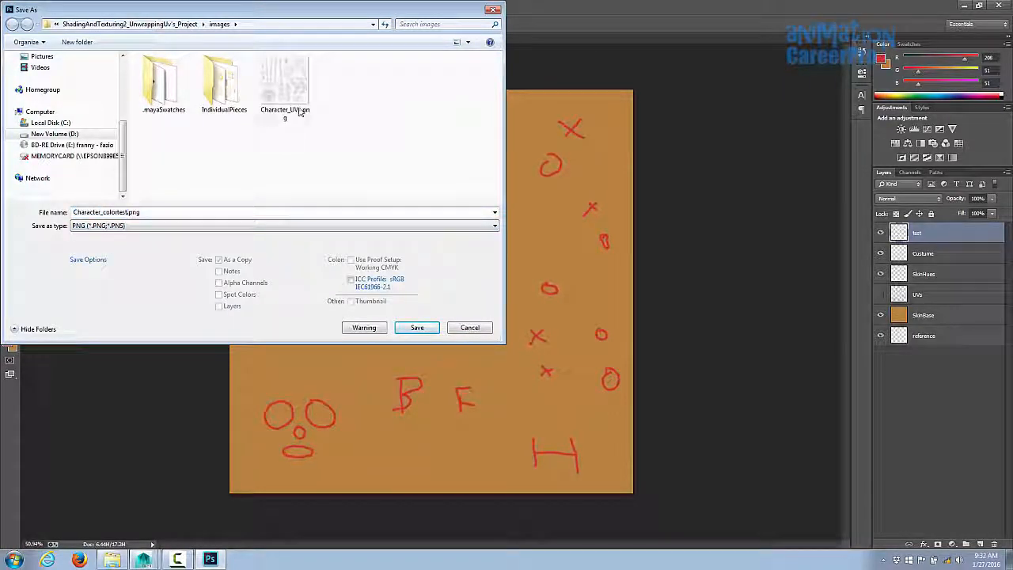
left_click(417, 328)
left_click(529, 182)
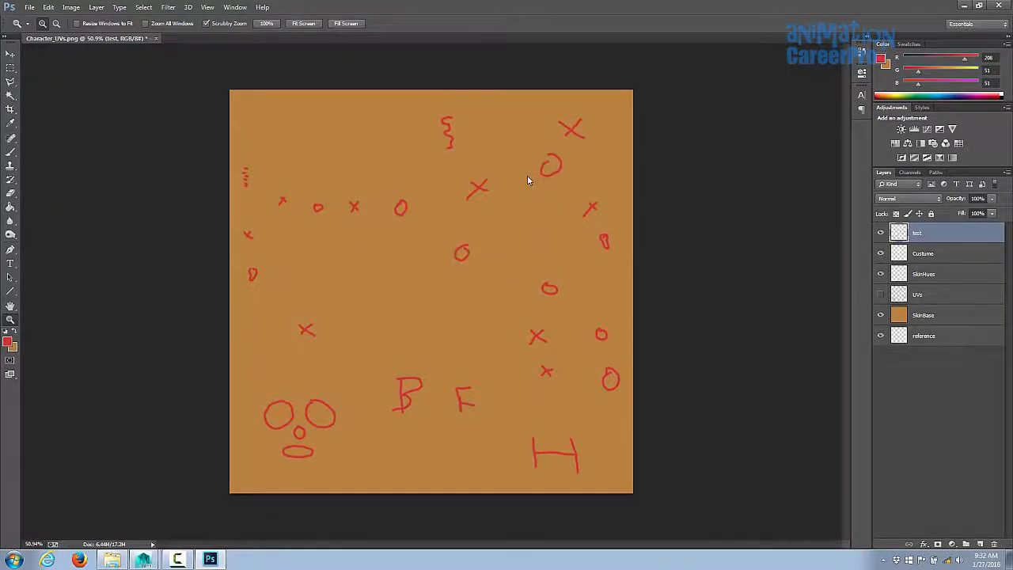
- Switch to Maya and deselect the character model in the viewport
left_click(144, 559)
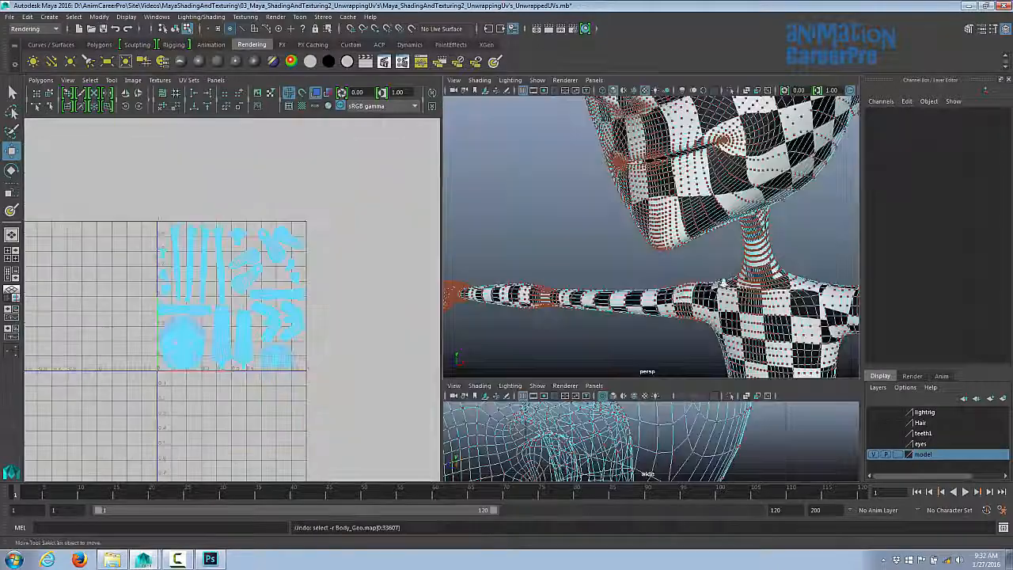
left_click_drag(601, 277, 661, 282, "alt")
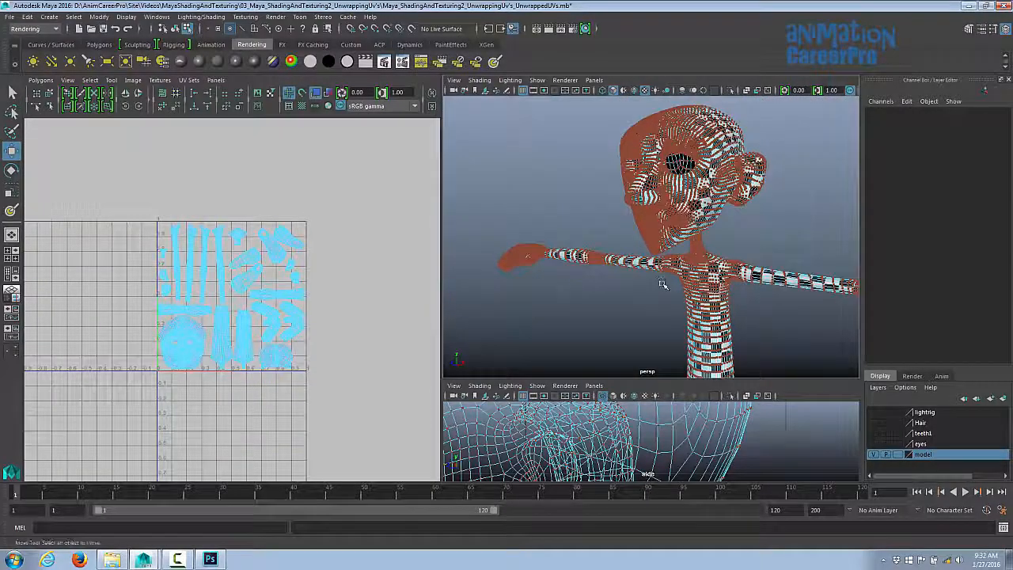
left_click(661, 282)
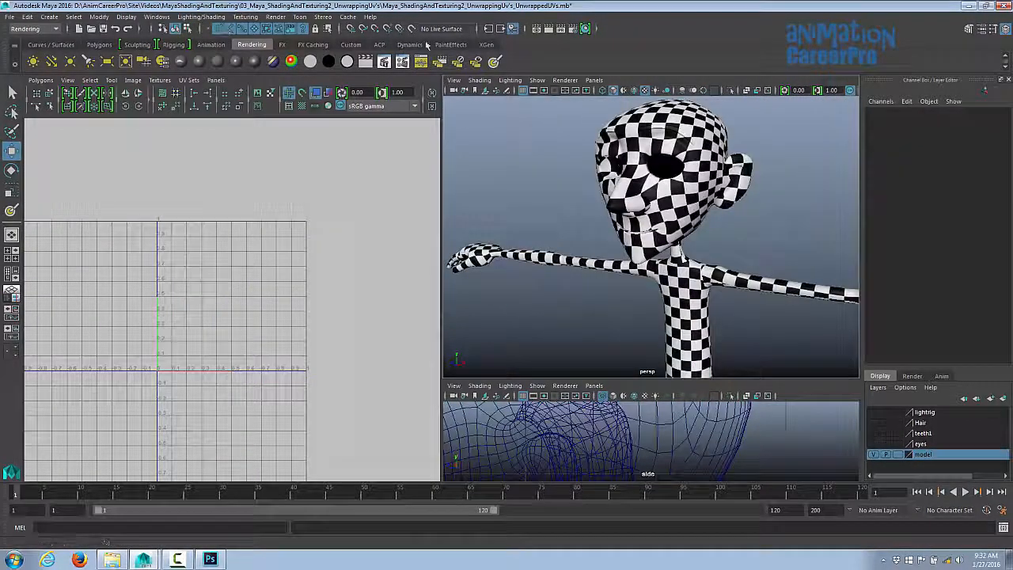
- Open the Hypershade window
left_click(586, 29)
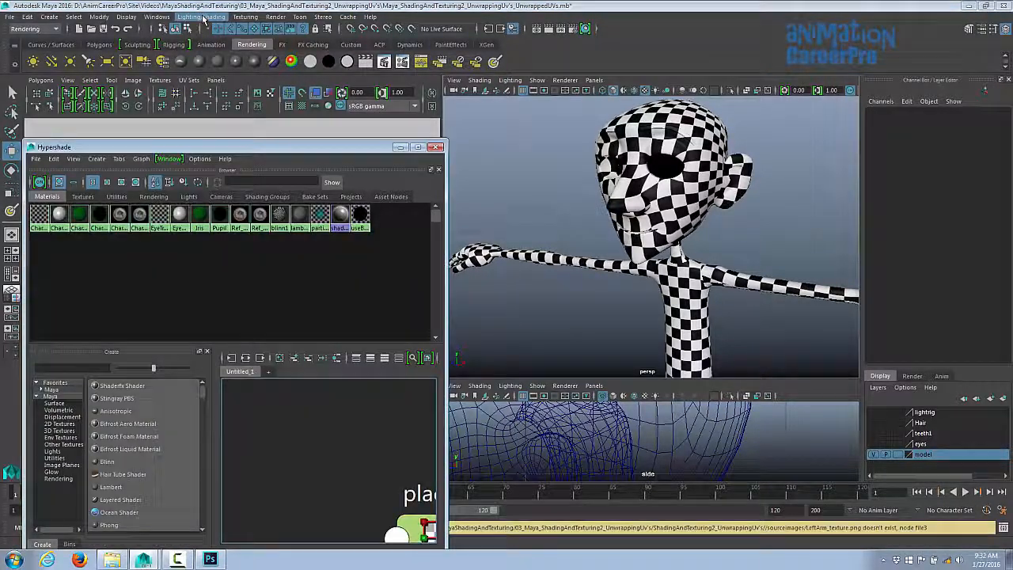
left_click(156, 17)
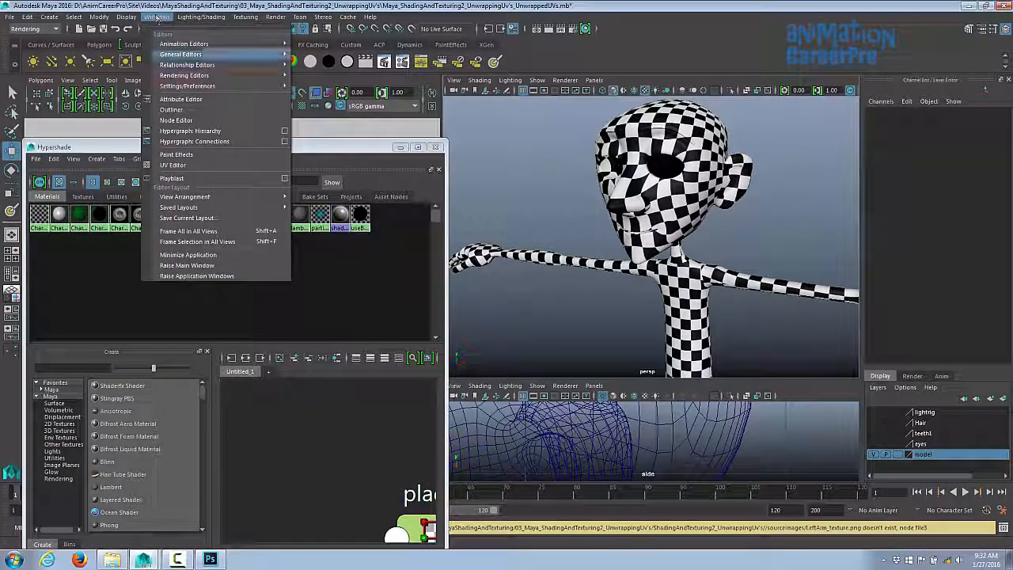
mouse_move(190, 75)
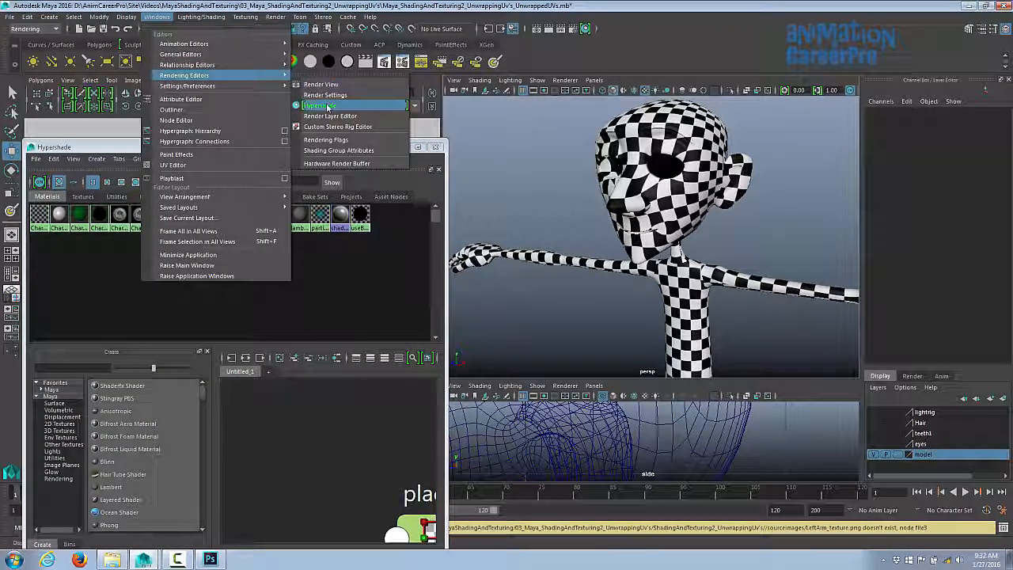
left_click(320, 106)
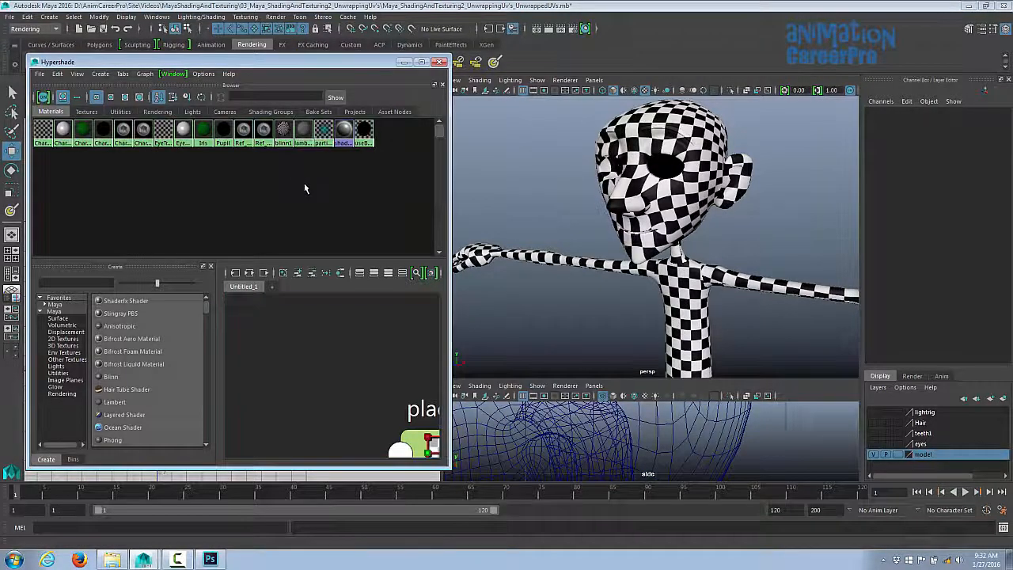
- Open the blinn1 material's attributes and break the checker connection on its Color
left_click(129, 185)
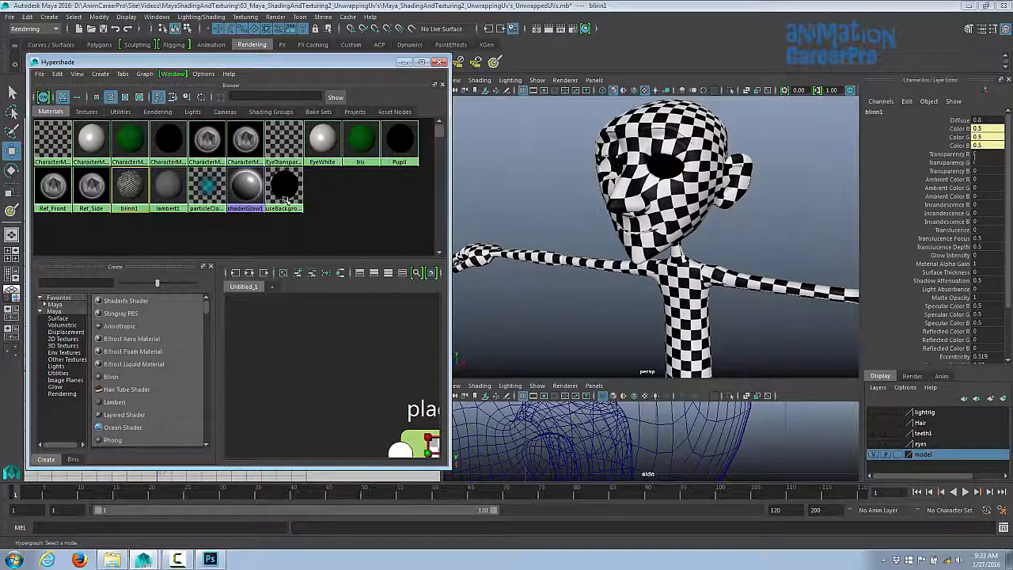
double_click(131, 196)
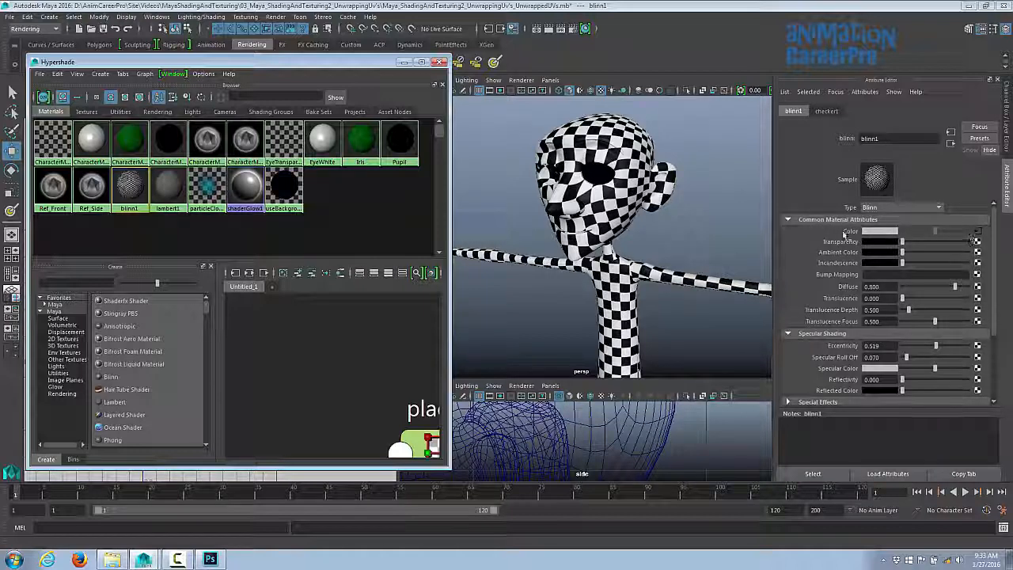
right_click(845, 233)
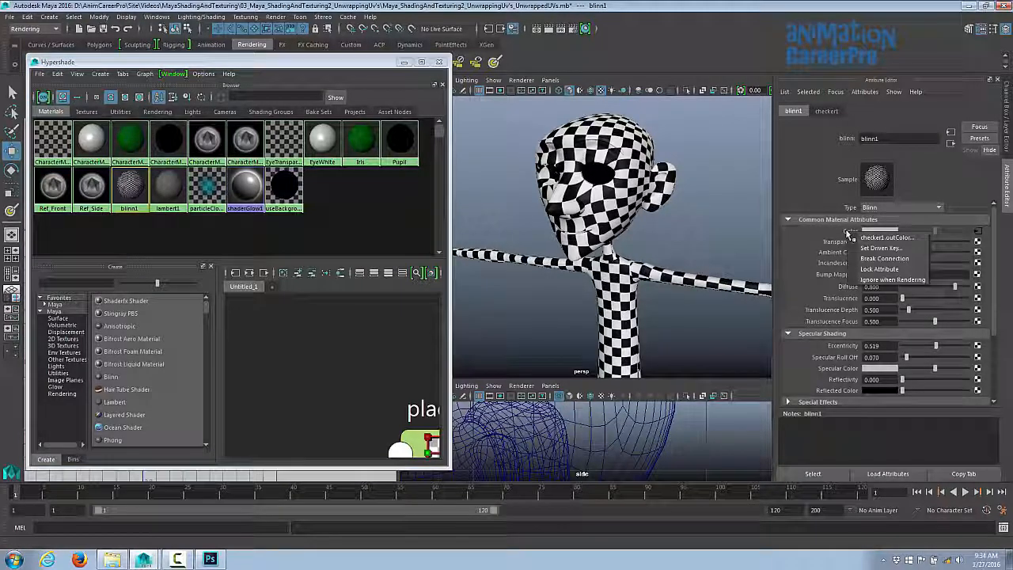
left_click(884, 259)
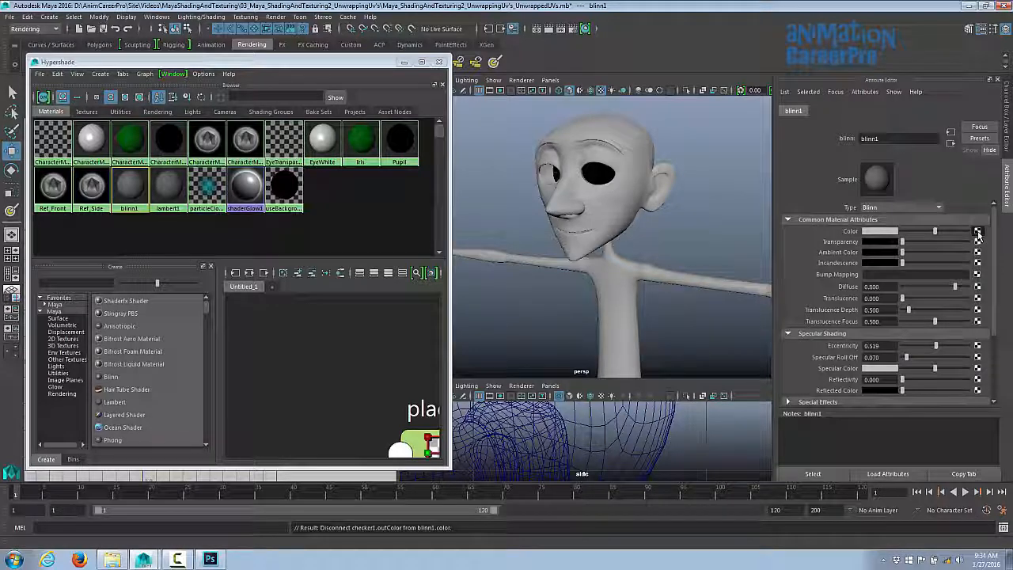
- Connect a new File texture node to the blinn1 material's Color attribute
left_click(978, 231)
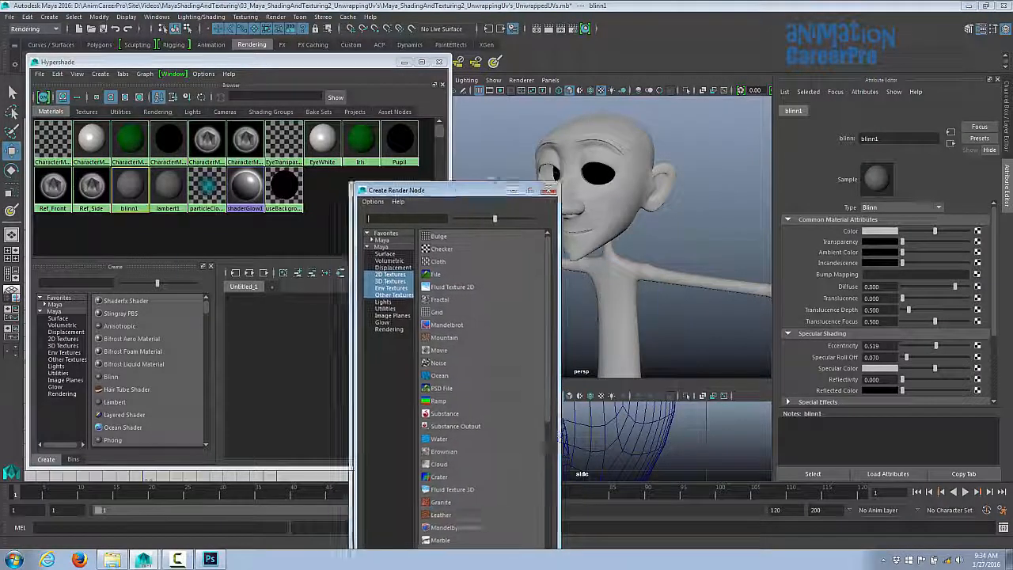
left_click_drag(462, 195, 567, 68)
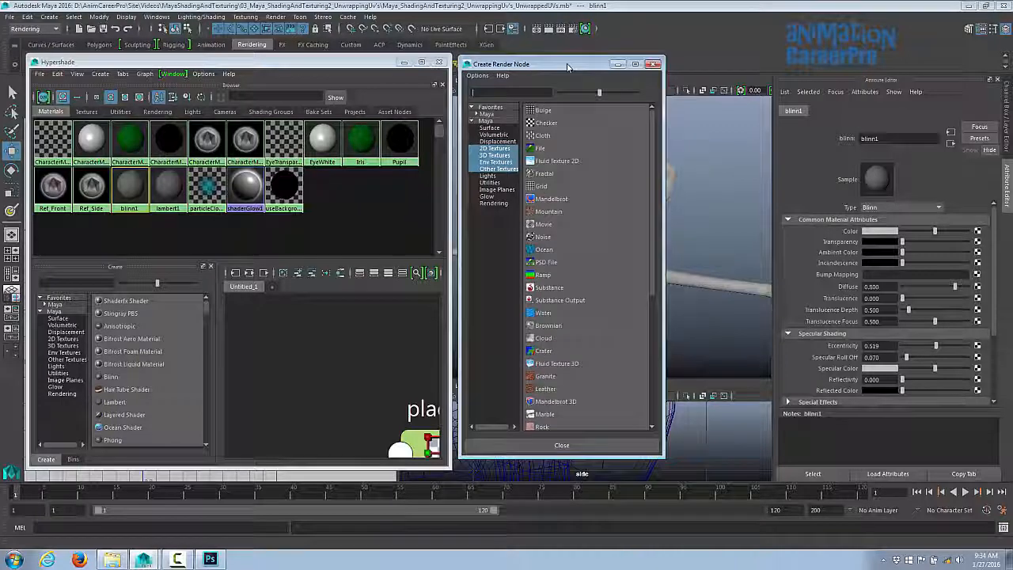
left_click(538, 150)
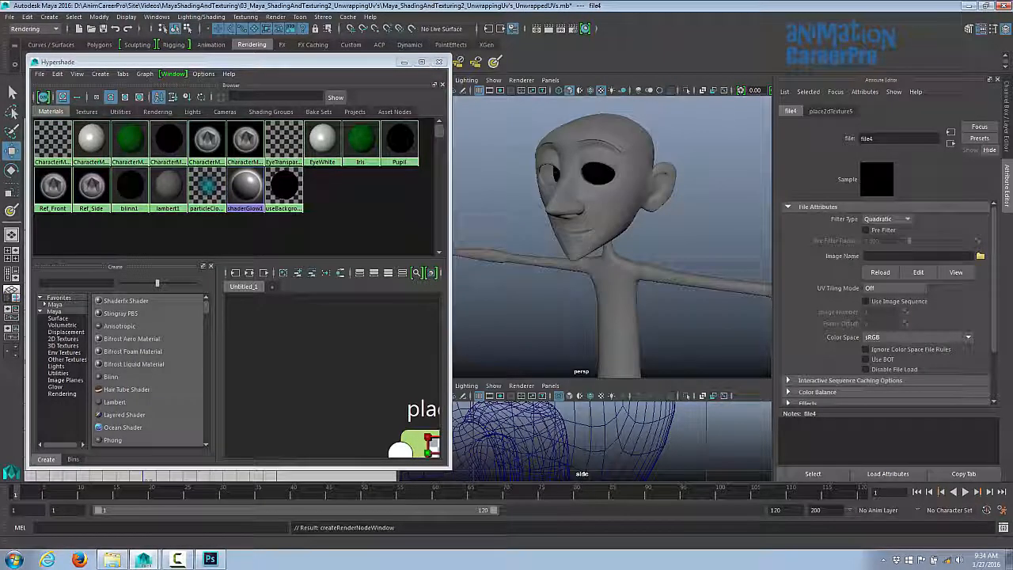
- Load Character_colortest.png from the project's images folder as the file texture's image
left_click(981, 258)
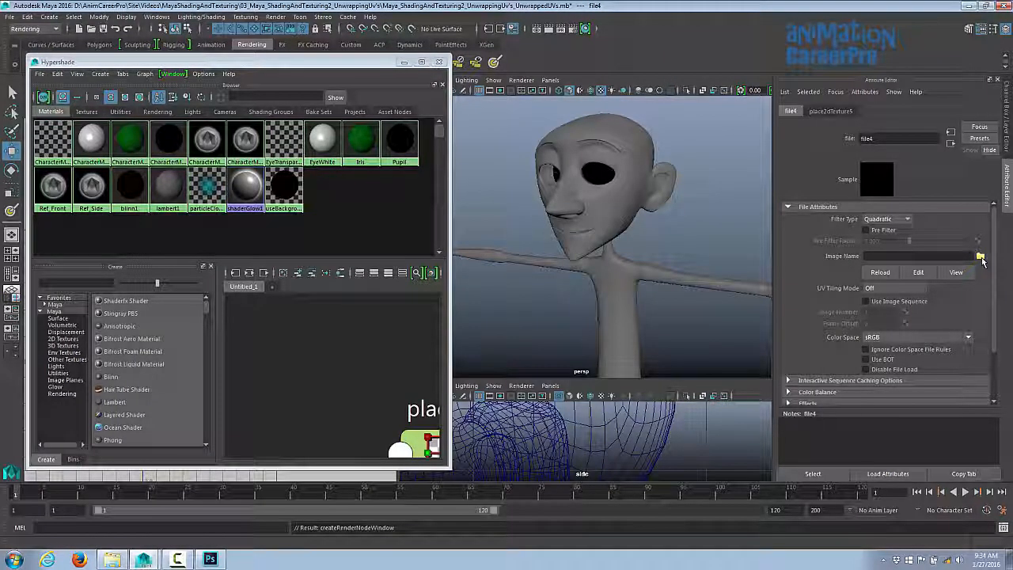
left_click_drag(662, 178, 573, 93)
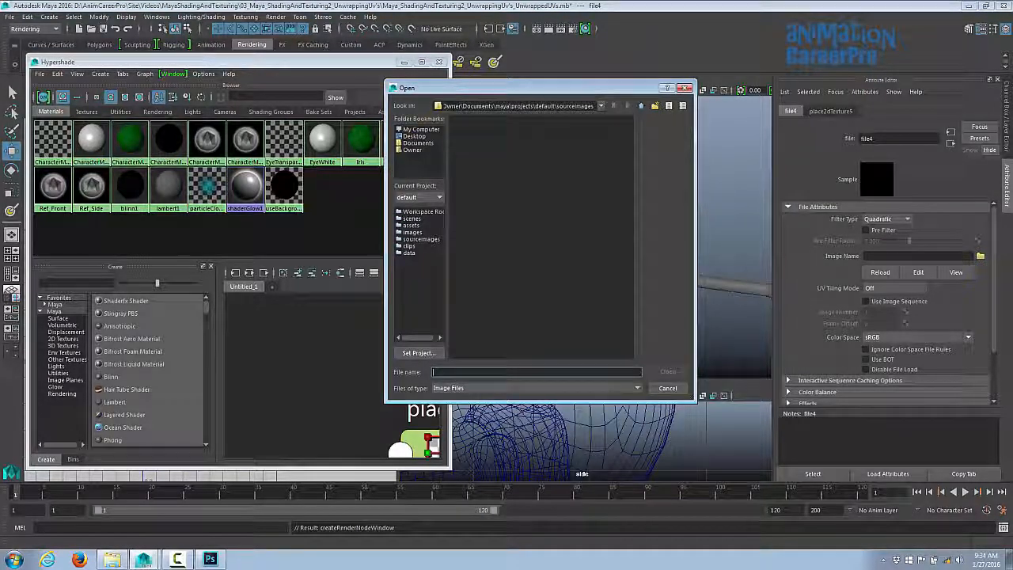
left_click(421, 130)
double_click(486, 130)
double_click(489, 131)
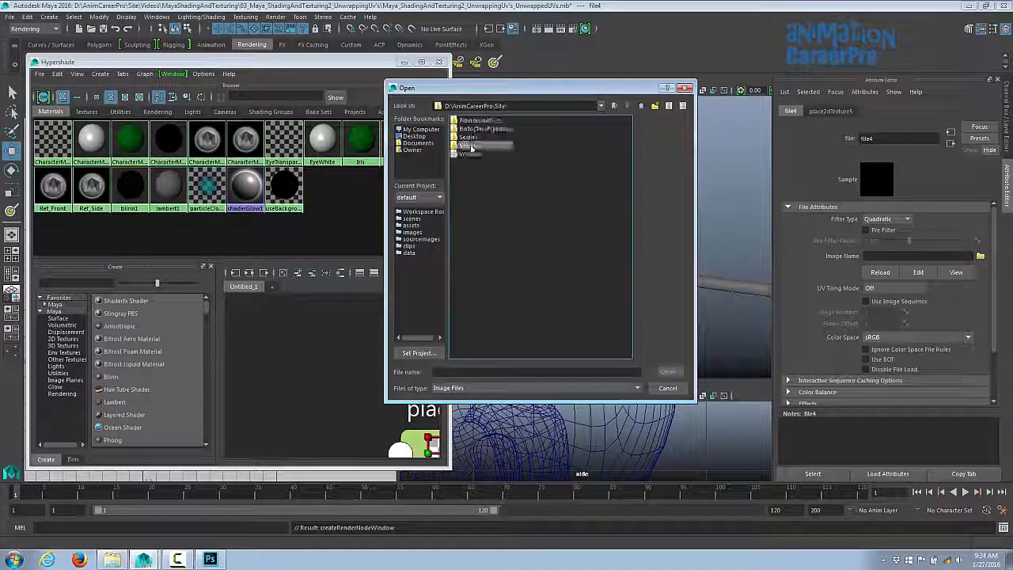
double_click(473, 148)
left_click(479, 138)
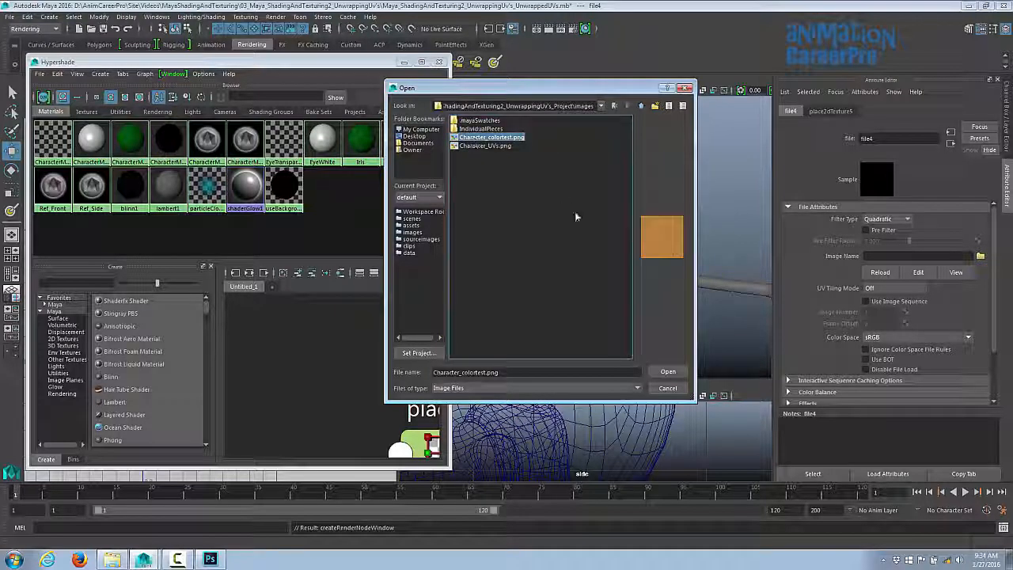
left_click(668, 371)
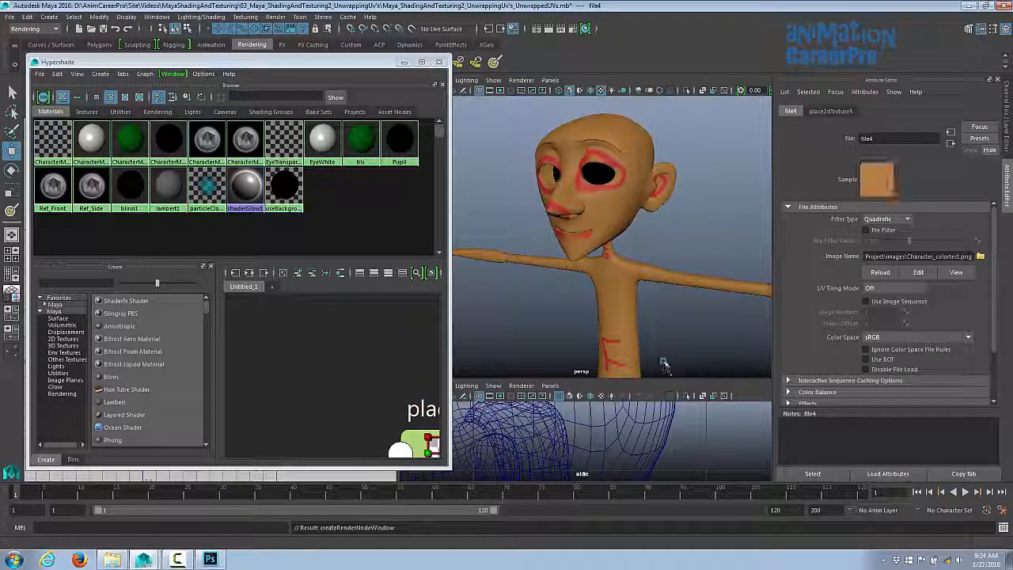
- Close the Hypershade and inspect the color-test texture on the character from several angles in a maximized perspective view
left_click(404, 62)
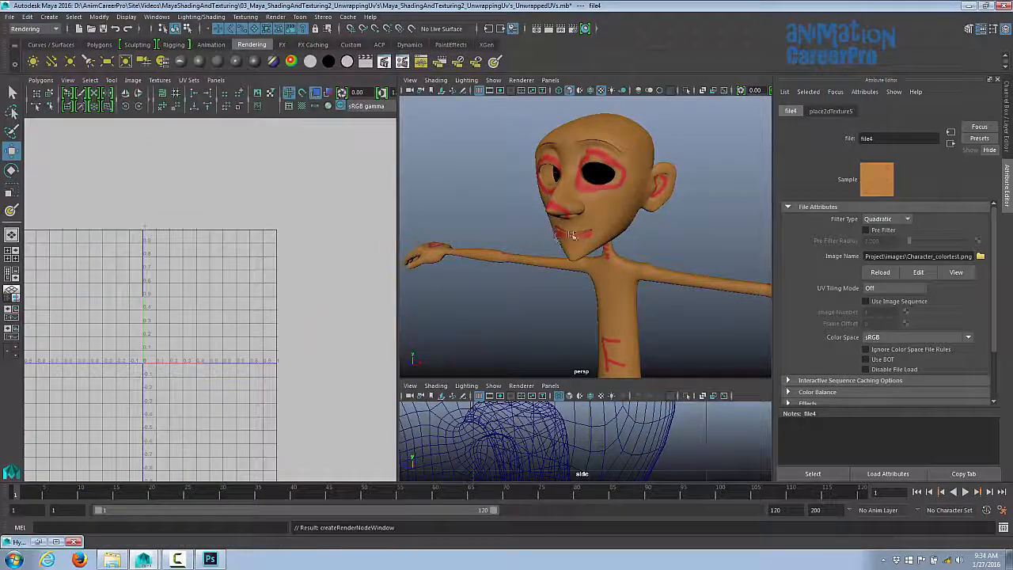
left_click_drag(546, 227, 629, 233, "alt")
key("space")
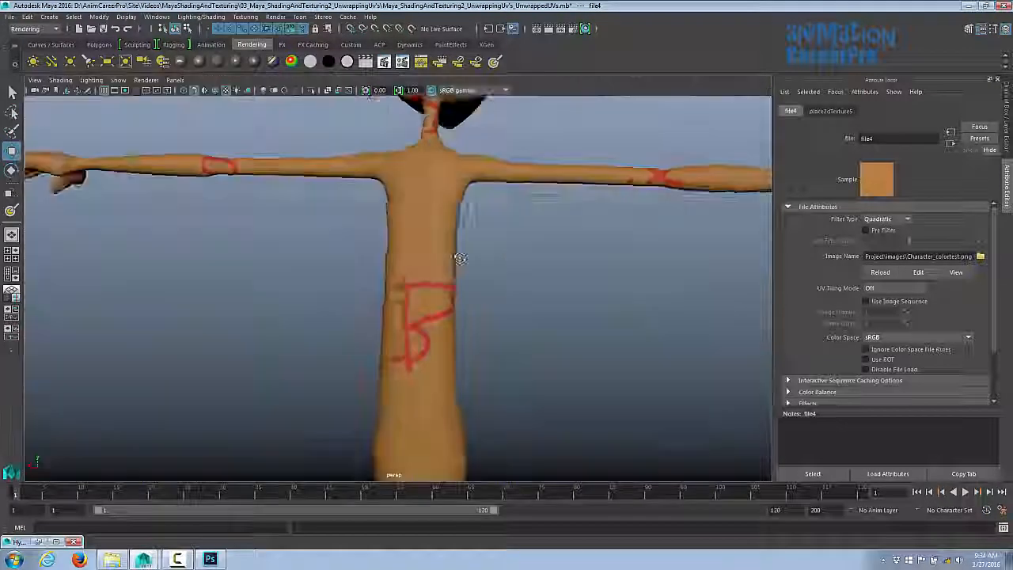
left_click_drag(479, 253, 241, 253, "alt")
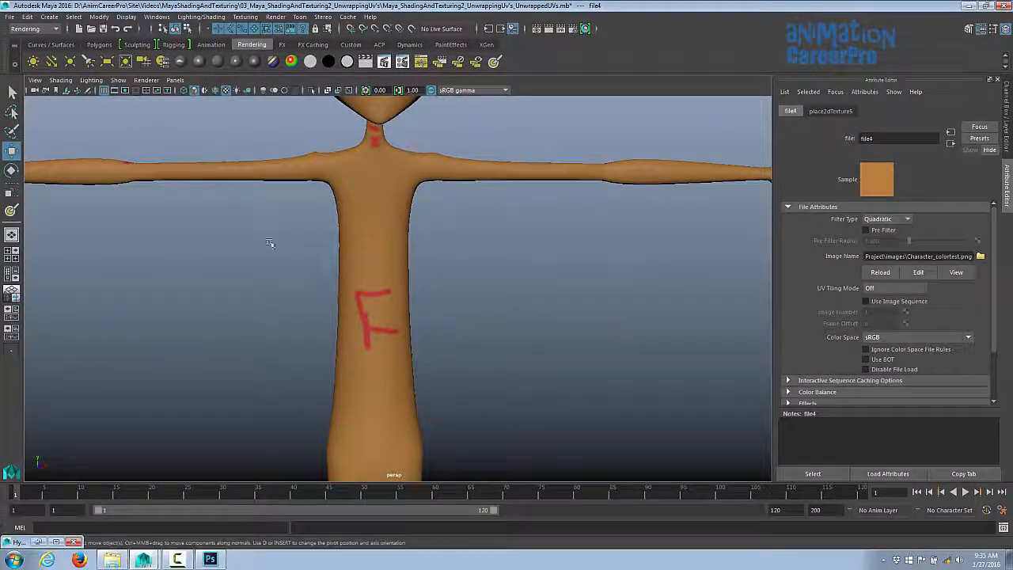
middle_click_drag(272, 245, 368, 269, "alt")
right_click_drag(368, 269, 253, 271, "alt")
left_click_drag(254, 271, 462, 328, "alt")
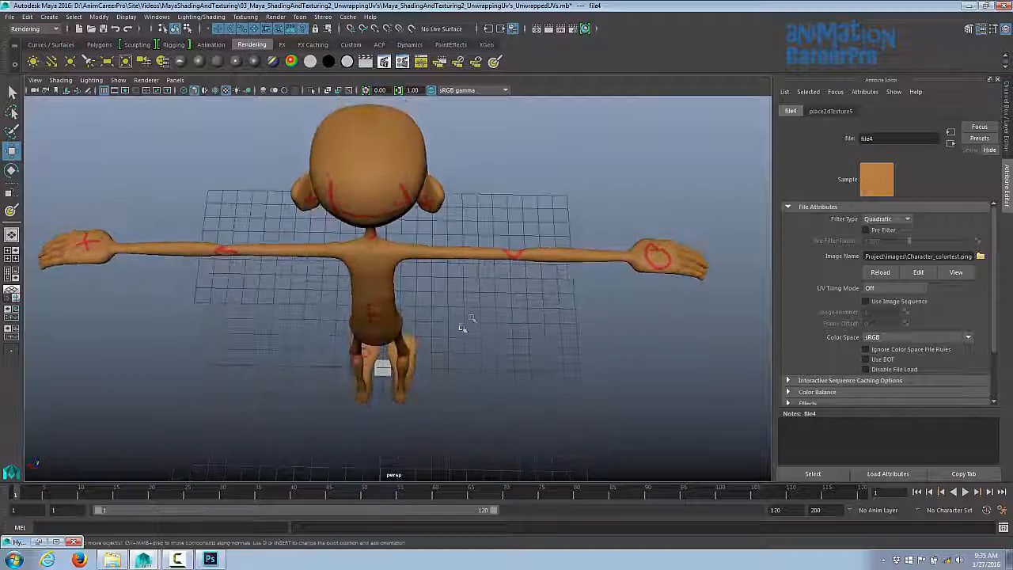
left_click_drag(496, 288, 500, 260, "alt")
middle_click_drag(499, 260, 504, 111, "alt")
middle_click_drag(506, 293, 506, 106, "alt")
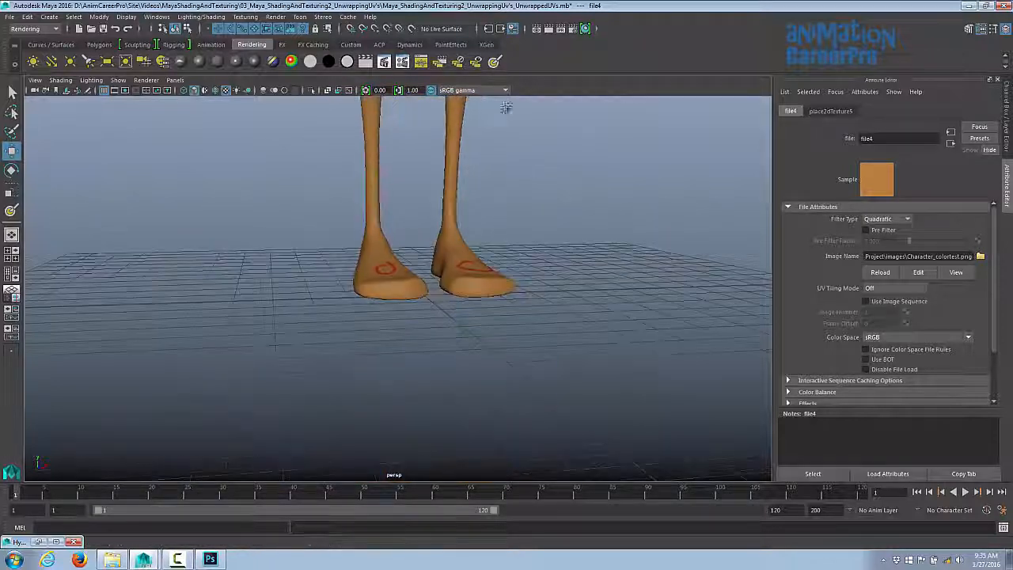
mouse_move(505, 111)
left_mouse_down("alt")
mouse_move(491, 184)
mouse_move(504, 114)
left_mouse_up("alt")
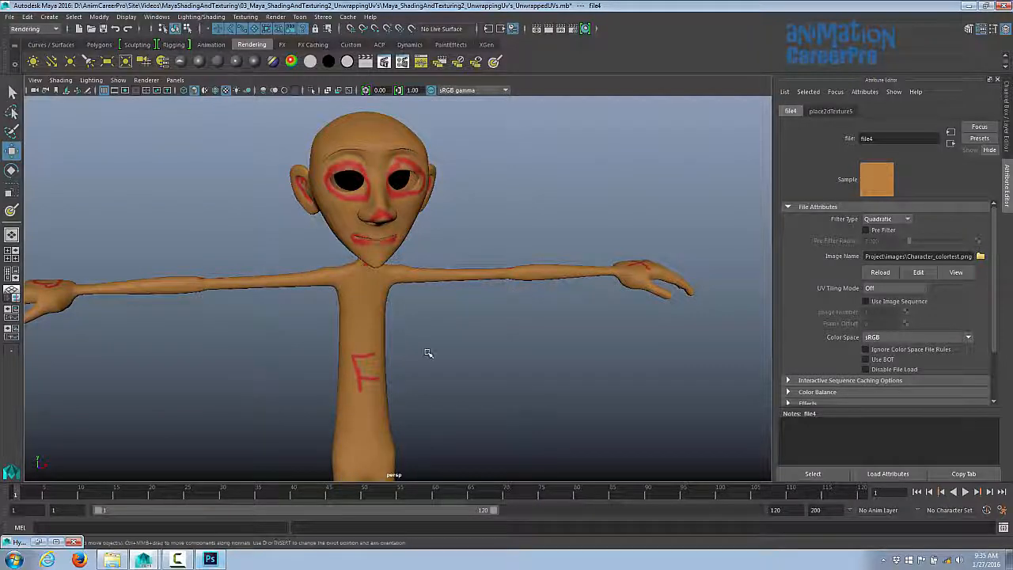
mouse_move(429, 350)
left_mouse_down("alt")
mouse_move(420, 355)
mouse_move(443, 358)
left_mouse_up("alt")
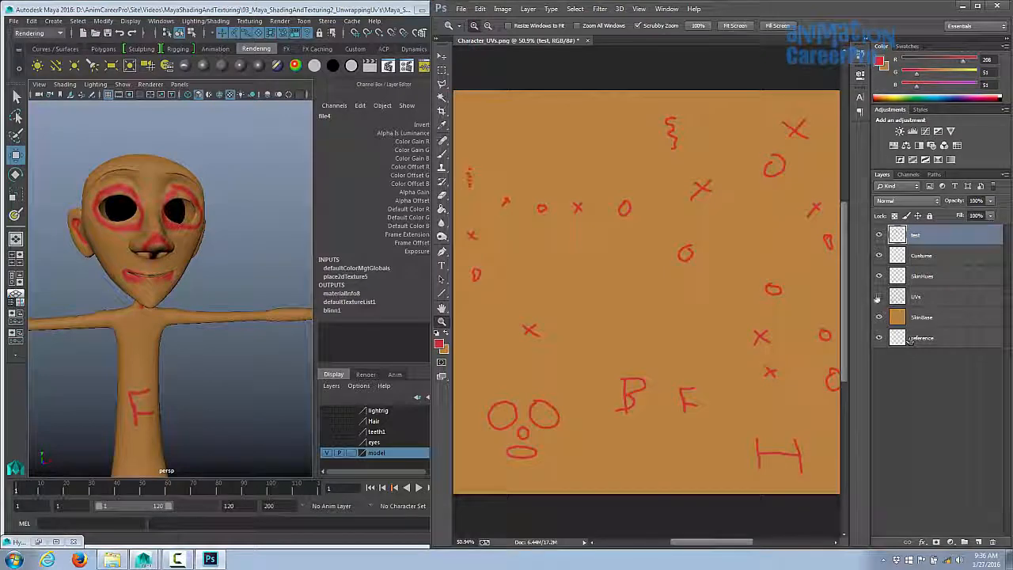
- In Photoshop, show the UVs layer and paint R and L letters beside the ear UV shells on the test layer
left_click(878, 296)
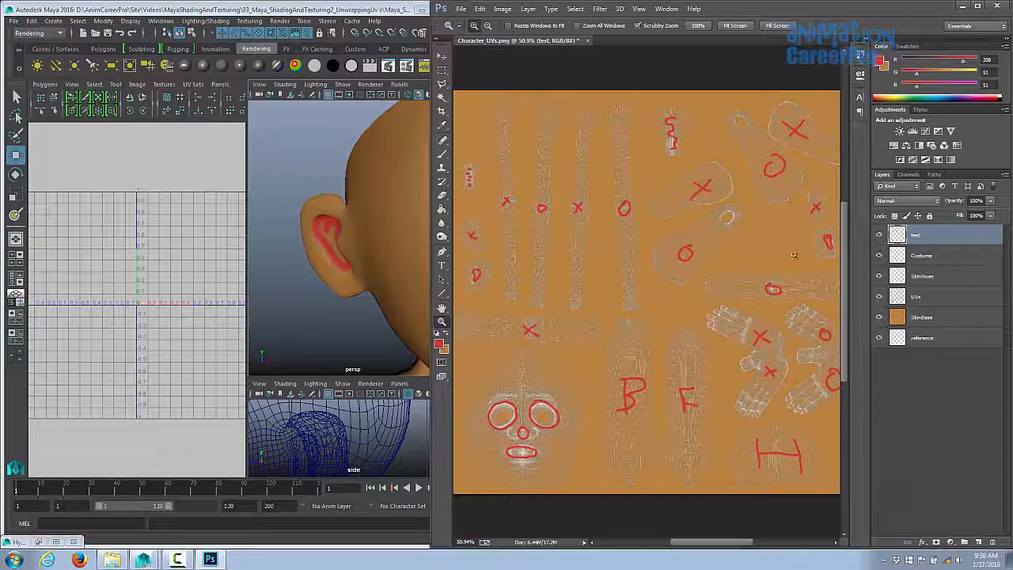
left_click(797, 261)
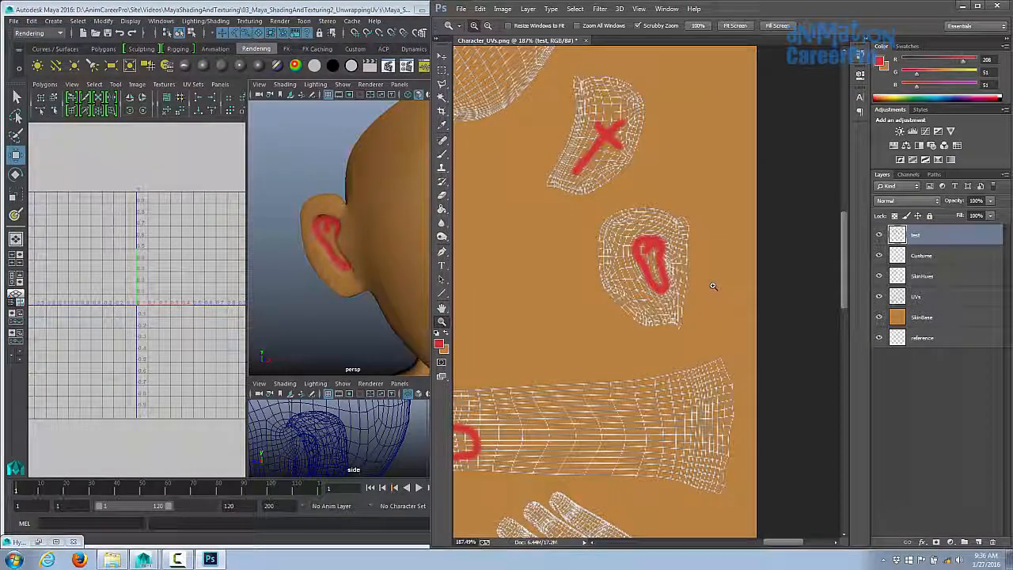
key("b")
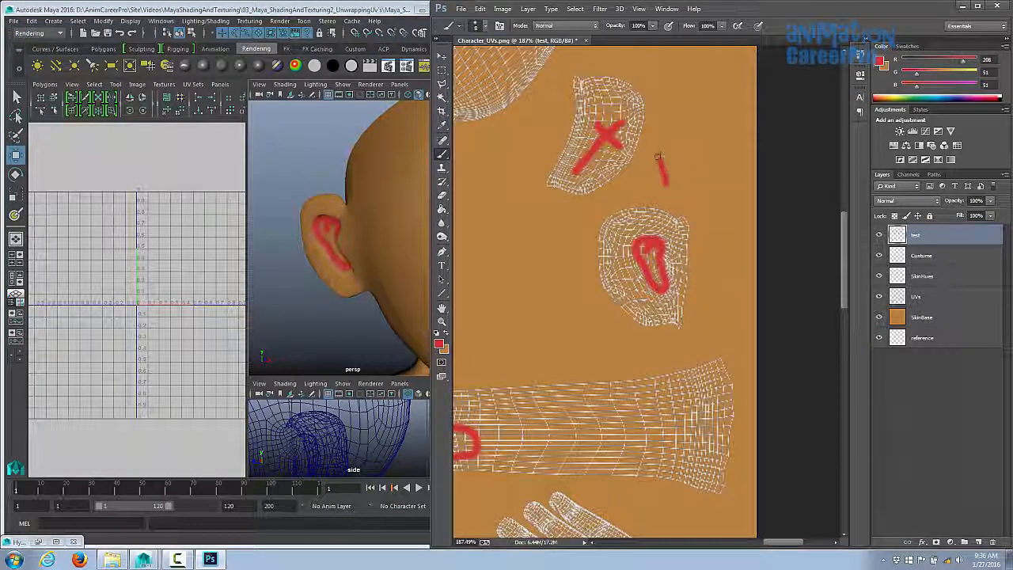
left_click_drag(668, 168, 678, 182)
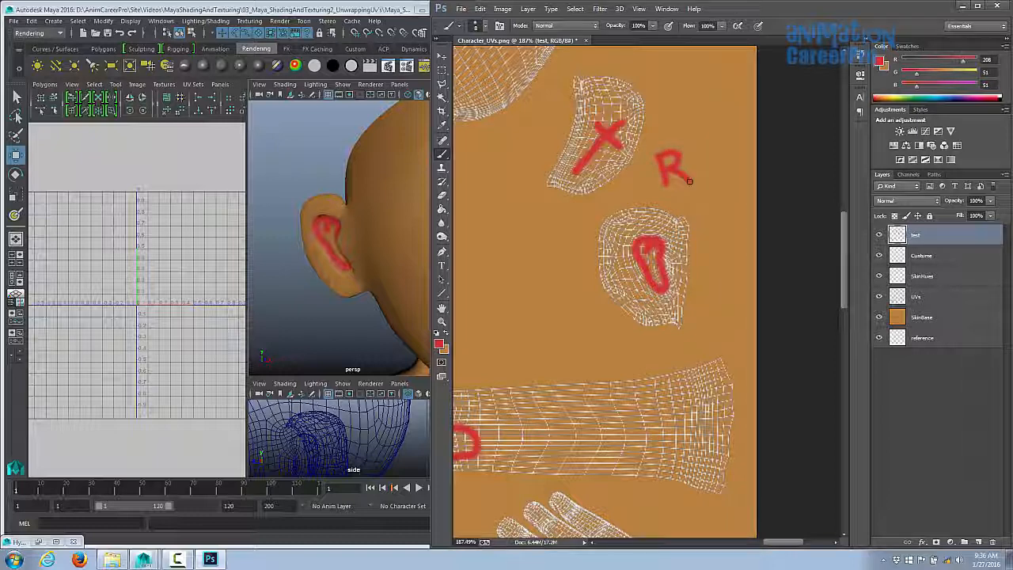
left_click_drag(539, 239, 941, 282)
left_click_drag(601, 284, 554, 275)
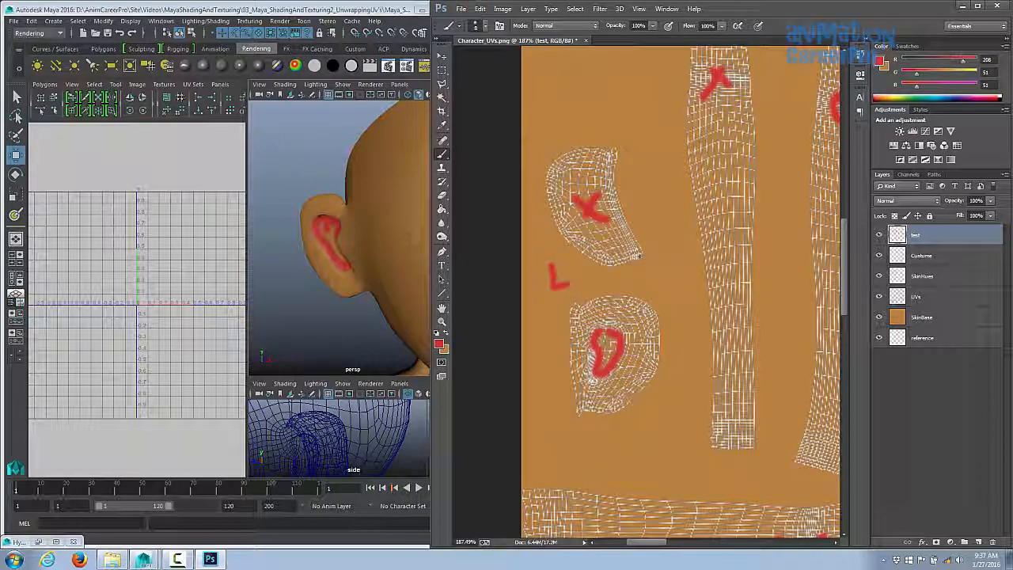
left_click_drag(372, 261, 328, 265, "alt")
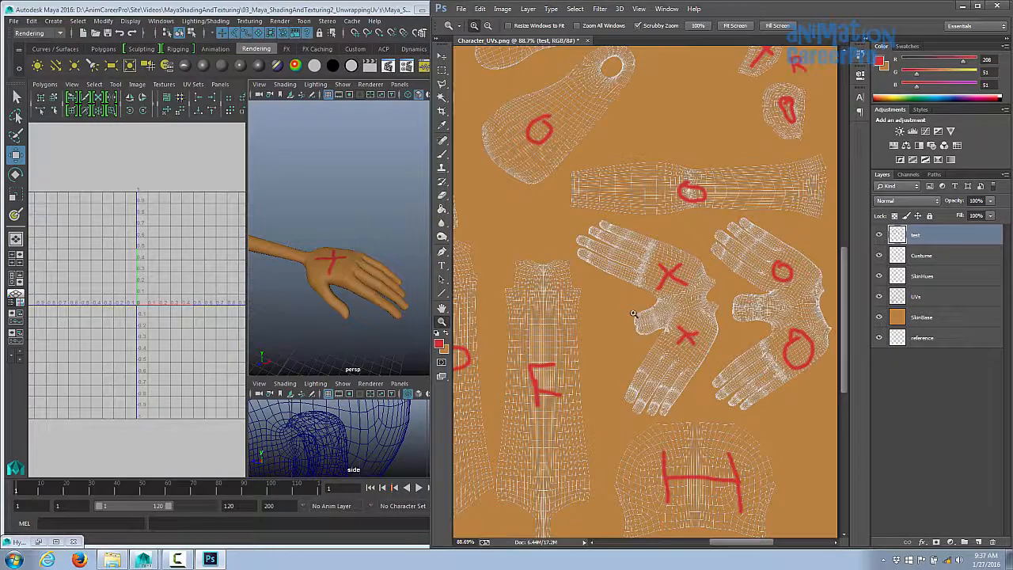
- Paint R and L side labels beside the hand, arm, leg and foot UV shells
mouse_move(618, 293)
left_mouse_down()
mouse_move(618, 306)
mouse_move(629, 305)
left_mouse_up()
left_click_drag(801, 246, 737, 260)
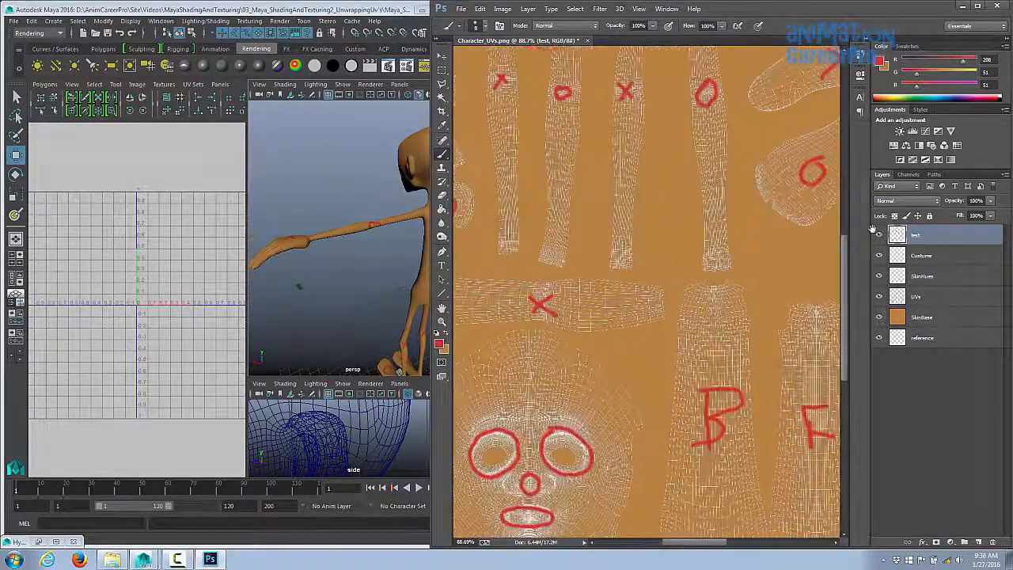
mouse_move(625, 364)
left_mouse_down()
mouse_move(670, 330)
mouse_move(683, 338)
left_mouse_up()
mouse_move(691, 376)
left_mouse_down()
mouse_move(599, 342)
mouse_move(512, 341)
left_mouse_up()
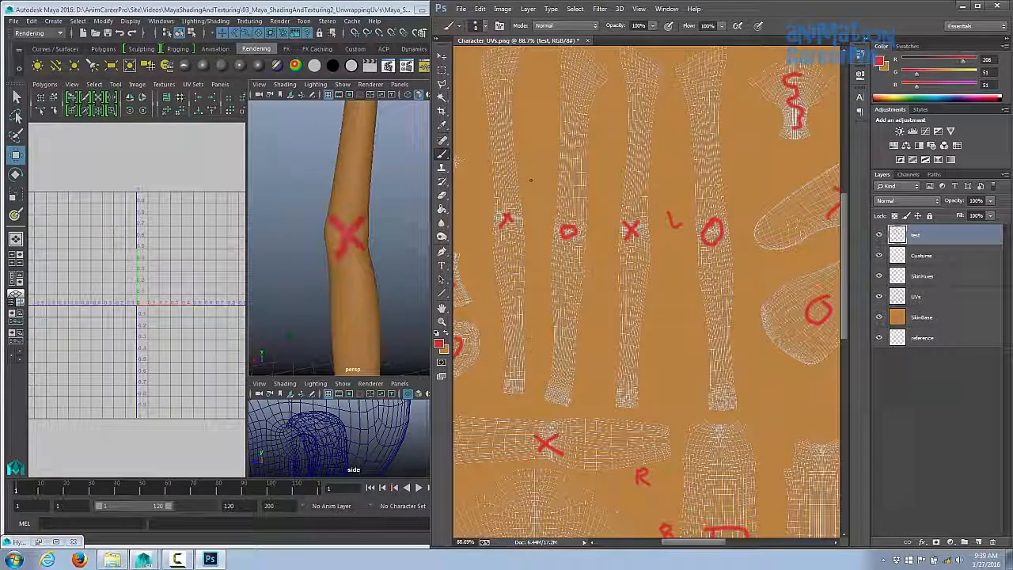
left_click_drag(530, 179, 545, 193)
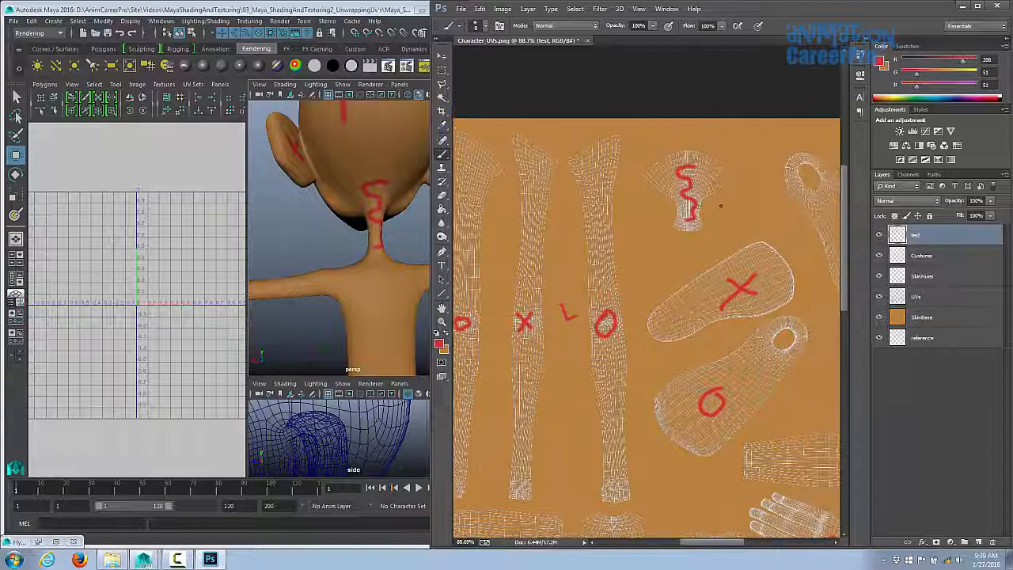
left_click_drag(719, 199, 718, 216)
left_click_drag(718, 198, 719, 216)
left_click_drag(570, 265, 788, 267)
left_click_drag(555, 231, 555, 243)
left_click_drag(552, 232, 561, 234)
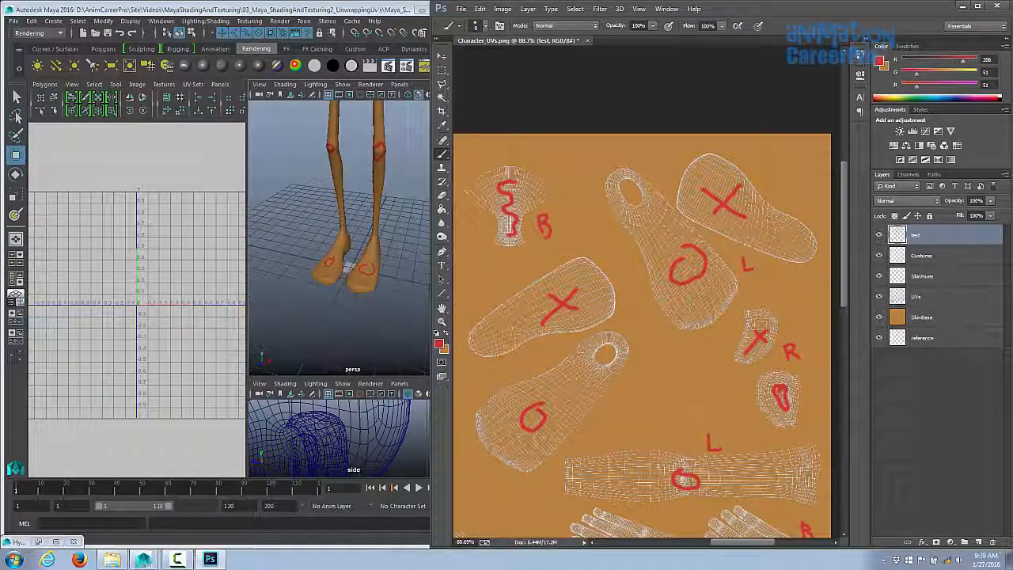
left_click_drag(488, 371, 498, 383)
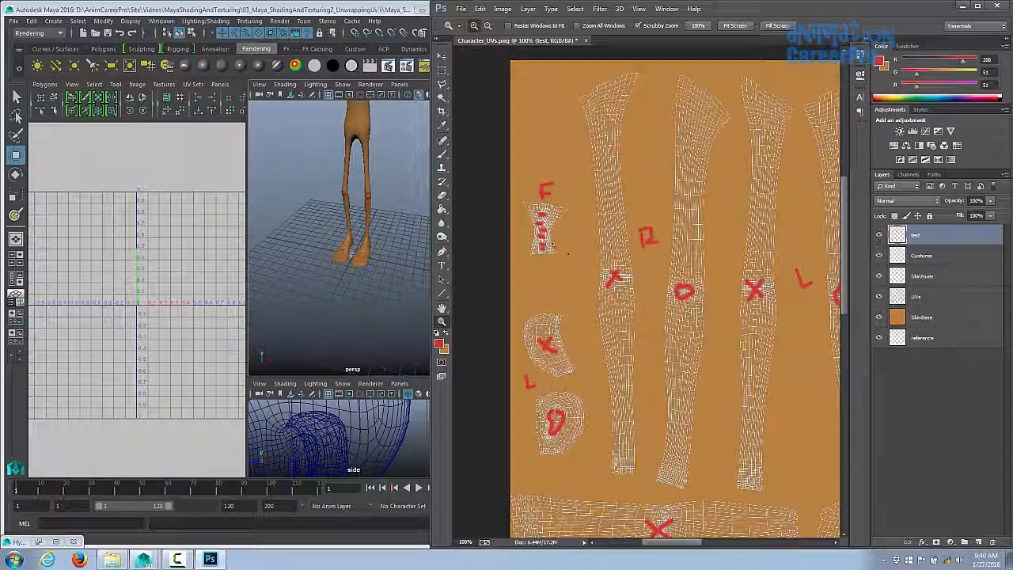
- Switch to the Eraser with a smaller hard round brush and erase the stray red marks on the neck UV shell
left_click(553, 243)
key("b")
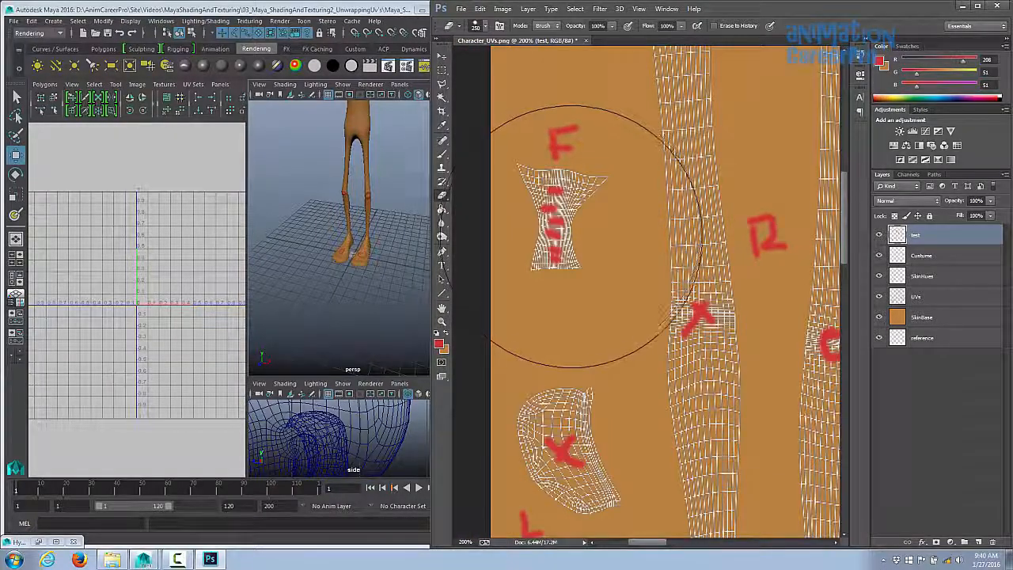
key("bracketleft")
key("bracketleft")
key("bracketleft")
key("bracketleft")
key("bracketleft")
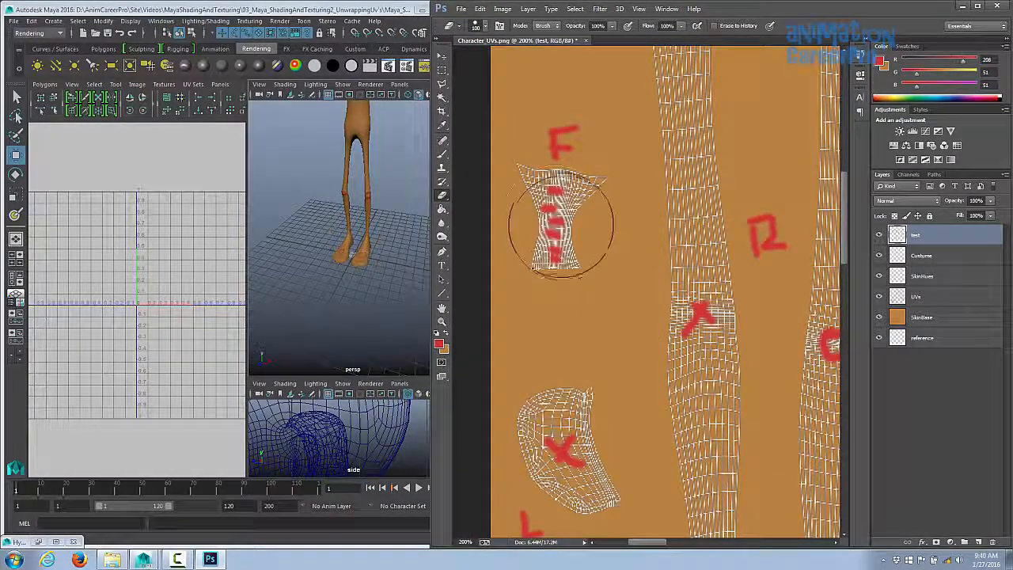
left_click(481, 27)
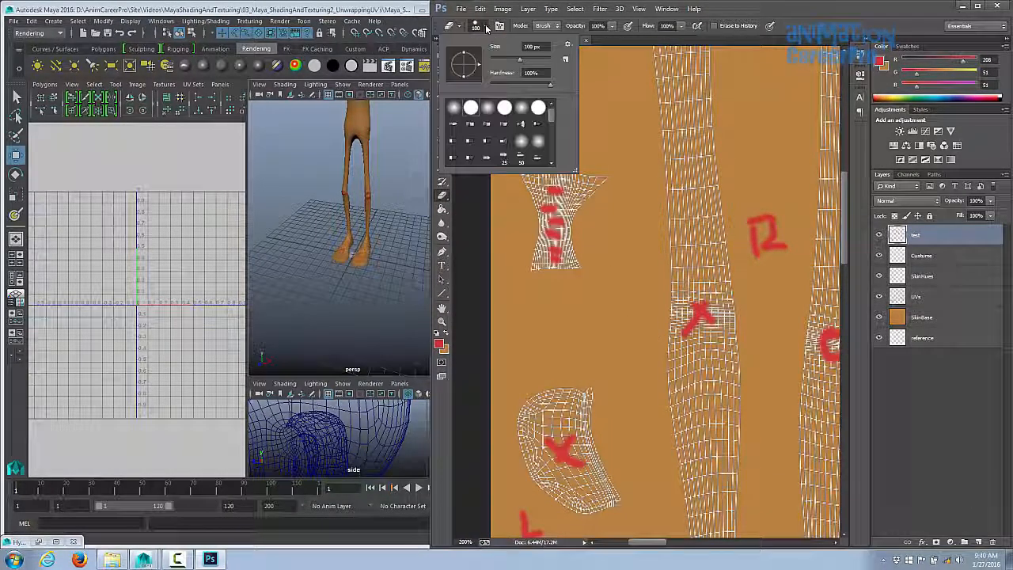
double_click(471, 108)
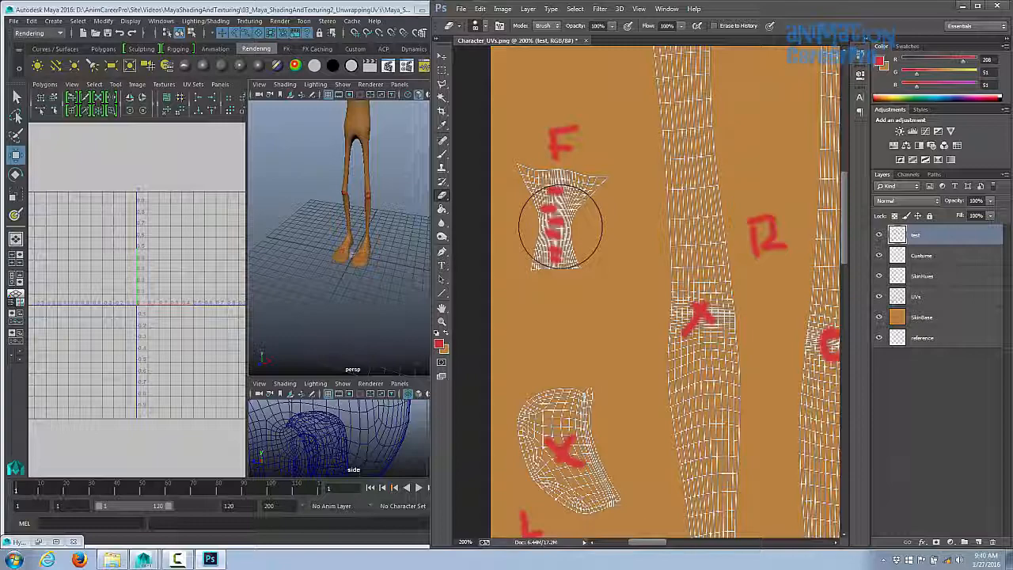
mouse_move(561, 226)
left_mouse_down()
mouse_move(557, 214)
mouse_move(550, 267)
mouse_move(543, 220)
left_mouse_up()
key("bracketleft")
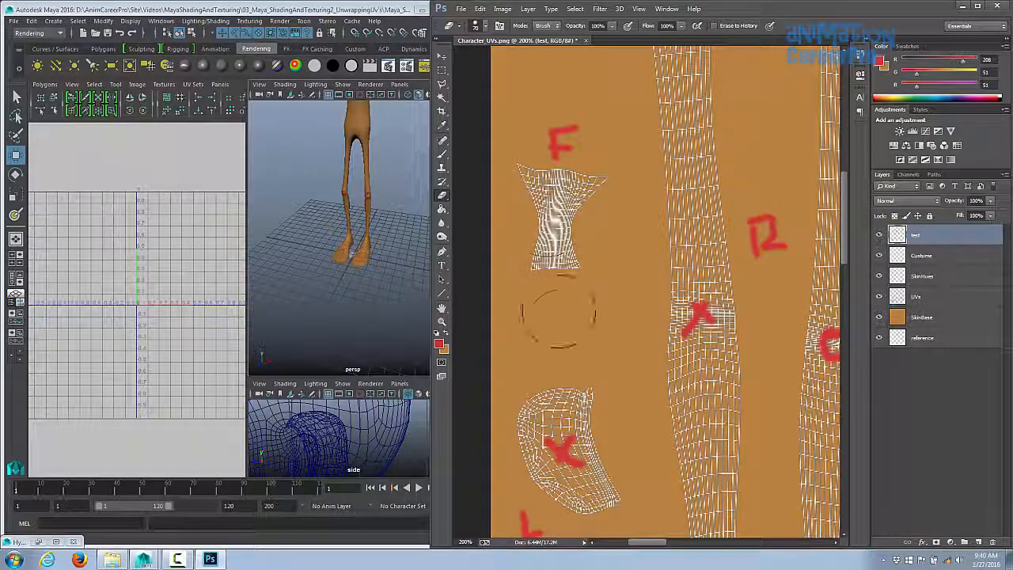
left_click_drag(607, 334, 571, 335, "ctrl")
left_click_drag(578, 386, 591, 419)
mouse_move(596, 459)
left_mouse_down()
mouse_move(576, 222)
mouse_move(581, 273)
left_mouse_up()
left_click_drag(580, 265, 537, 375)
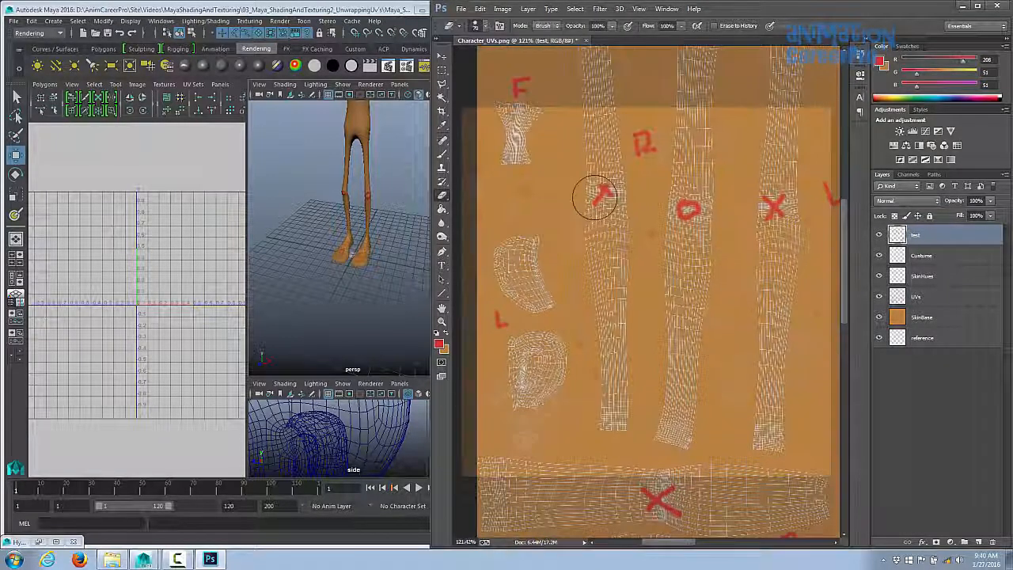
left_click_drag(595, 197, 697, 206)
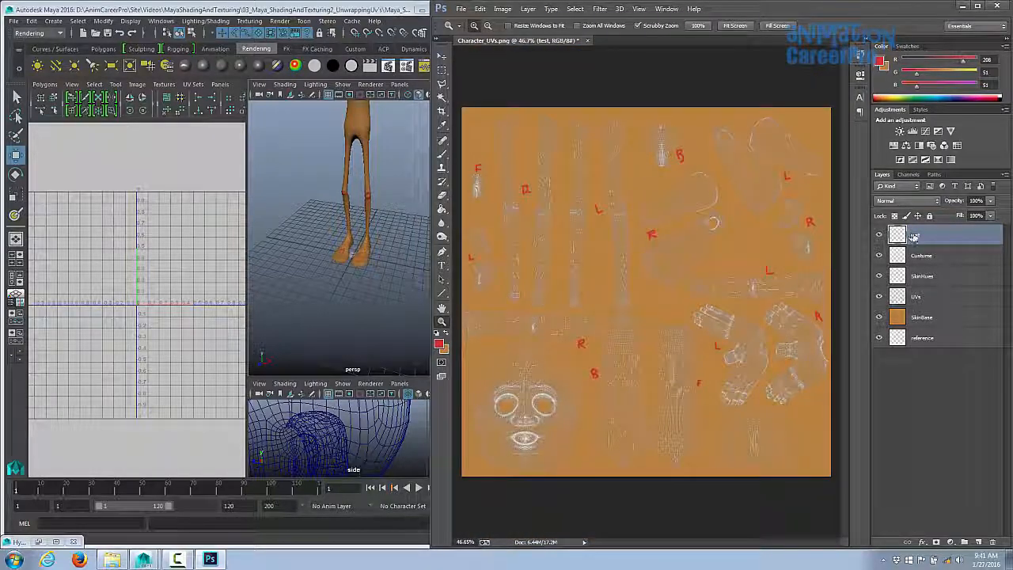
- Delete the reference layer and rename the test layer to reference
left_click(920, 340)
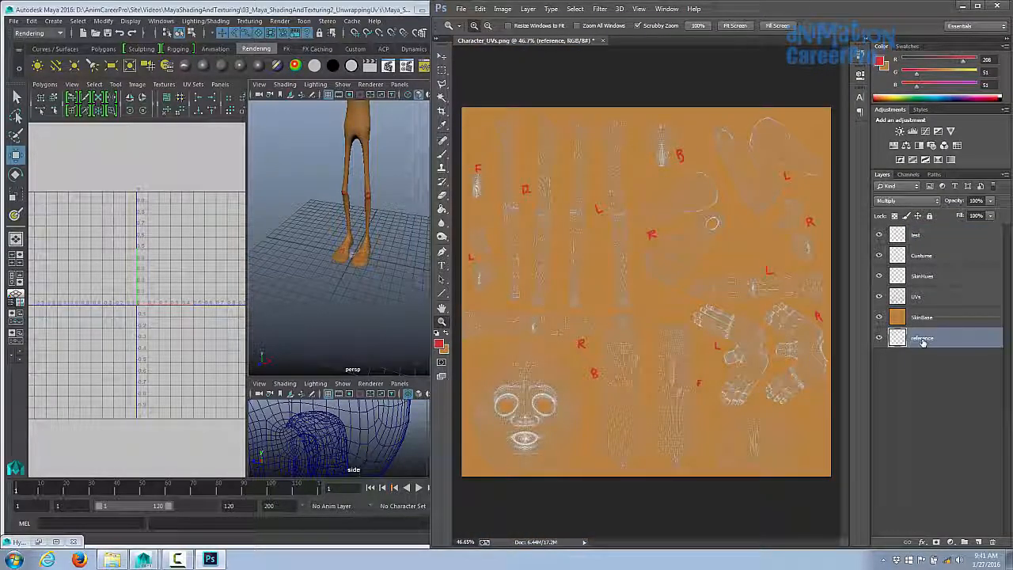
right_click(922, 341)
left_click(831, 163)
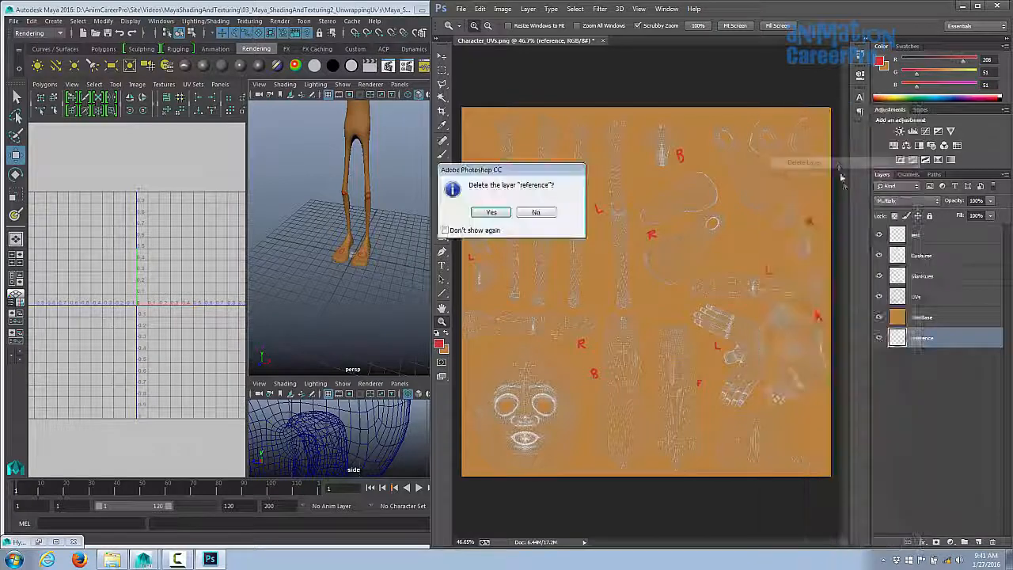
key("Return")
double_click(914, 236)
type("reference")
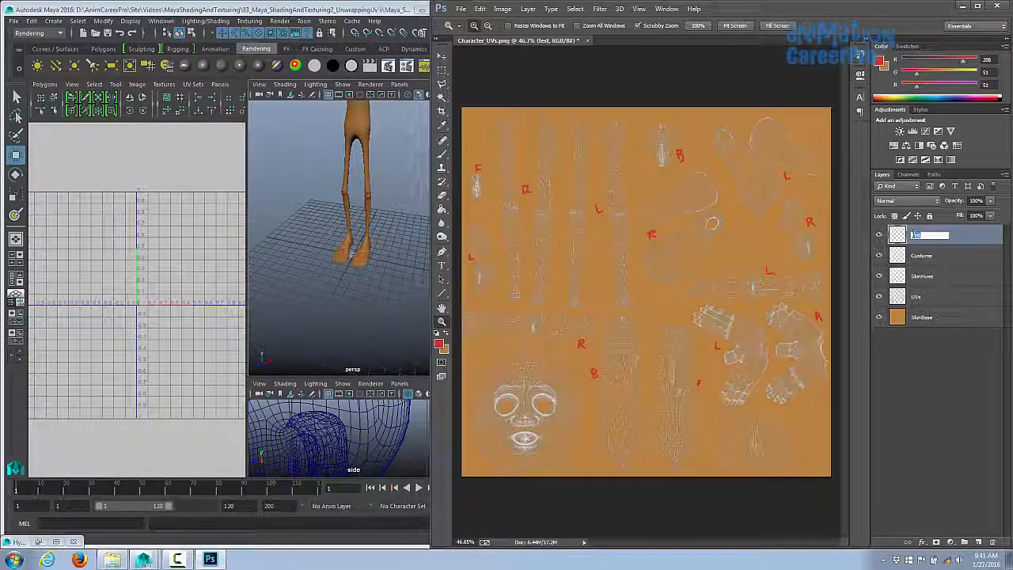
- Confirm the reference layer name, select that layer and adjust its fill
key("Return")
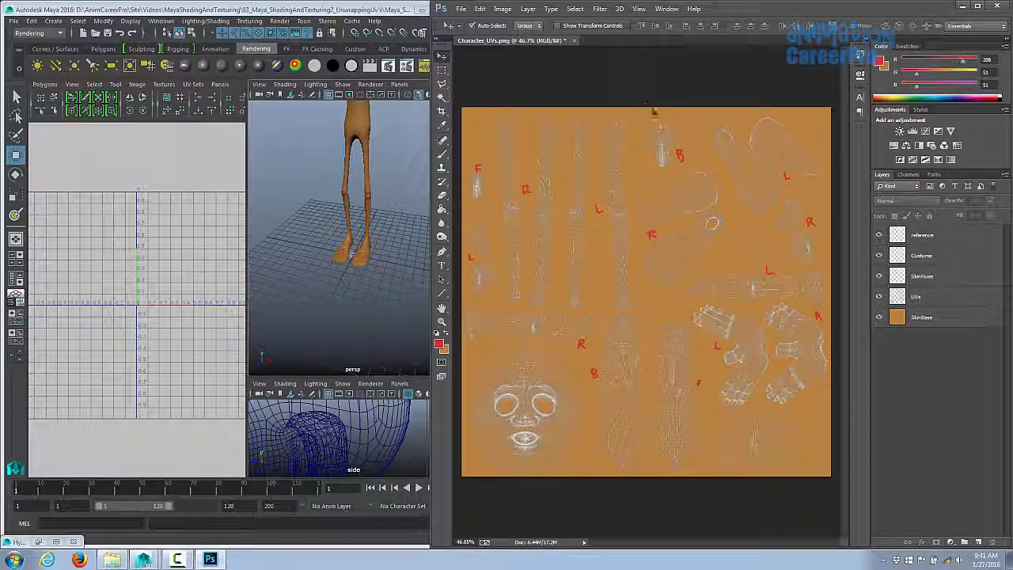
left_click(937, 241)
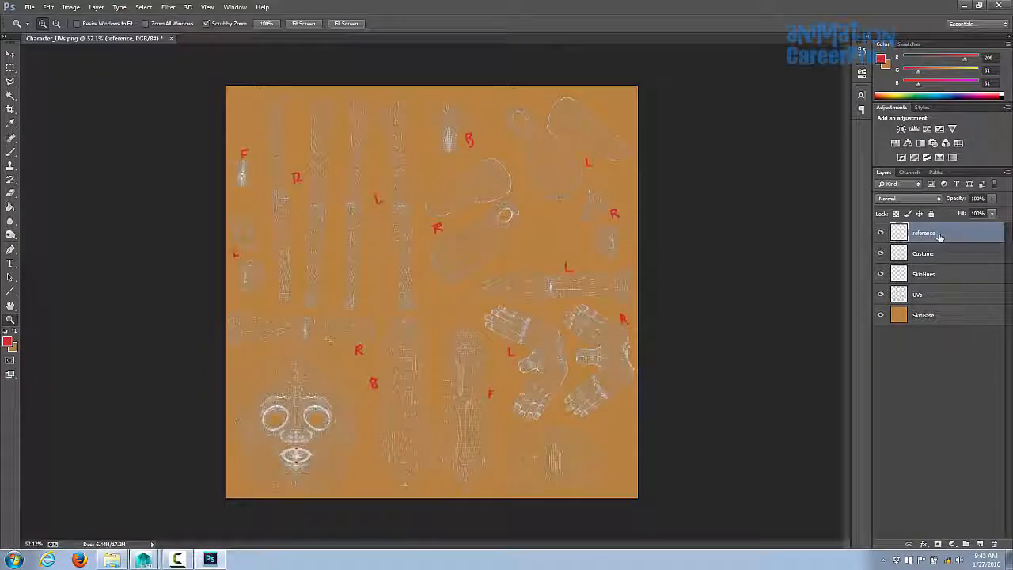
left_click(989, 213)
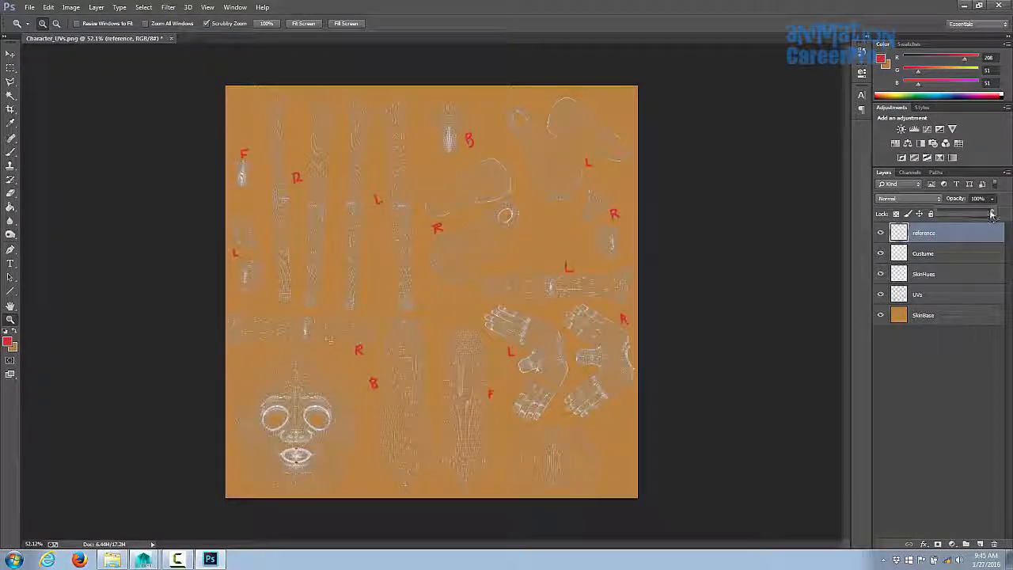
left_click_drag(979, 216, 964, 221)
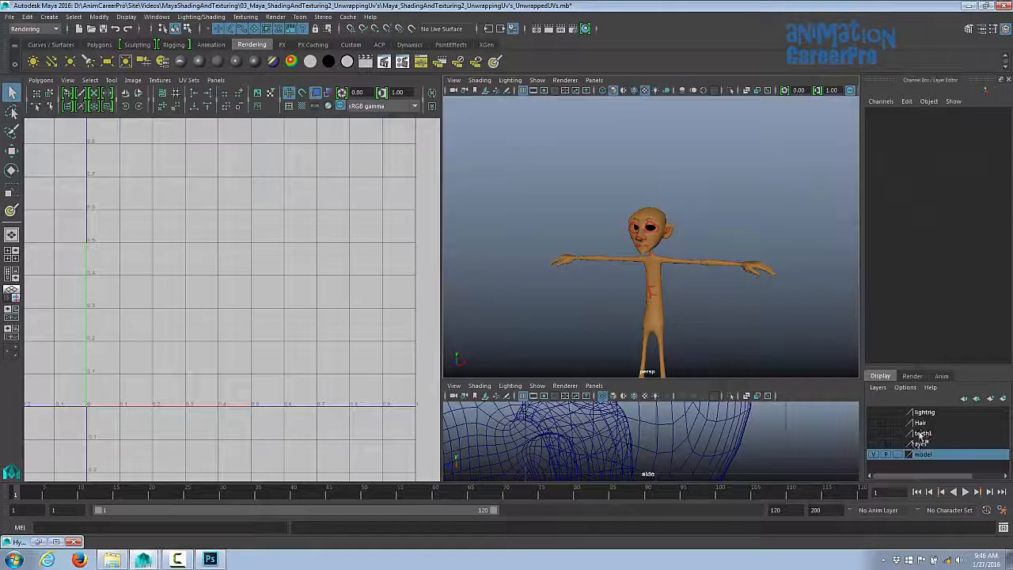
- Show the lighting display layer and switch the left panel to look through camera1
left_click(874, 413)
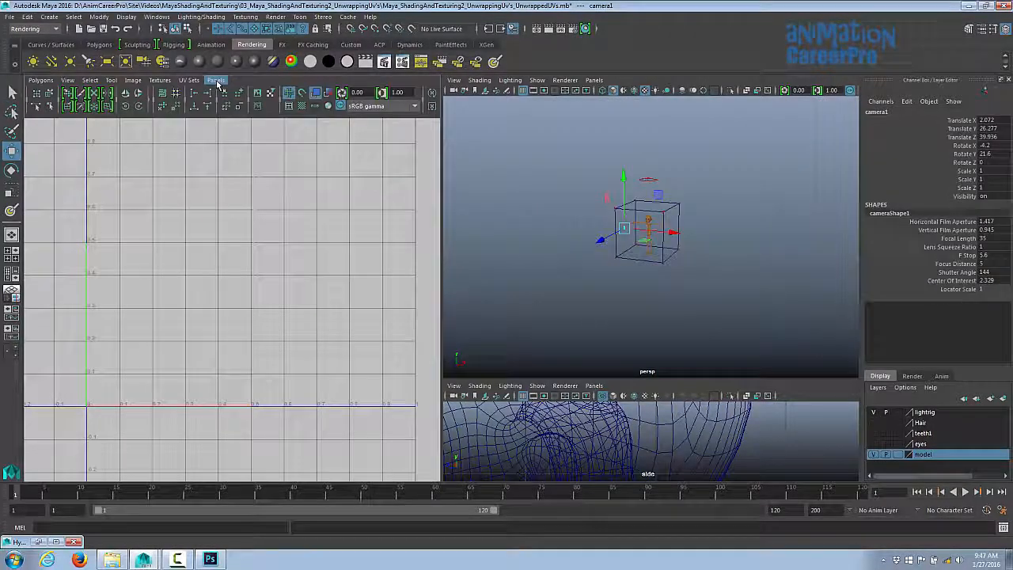
left_click(219, 83)
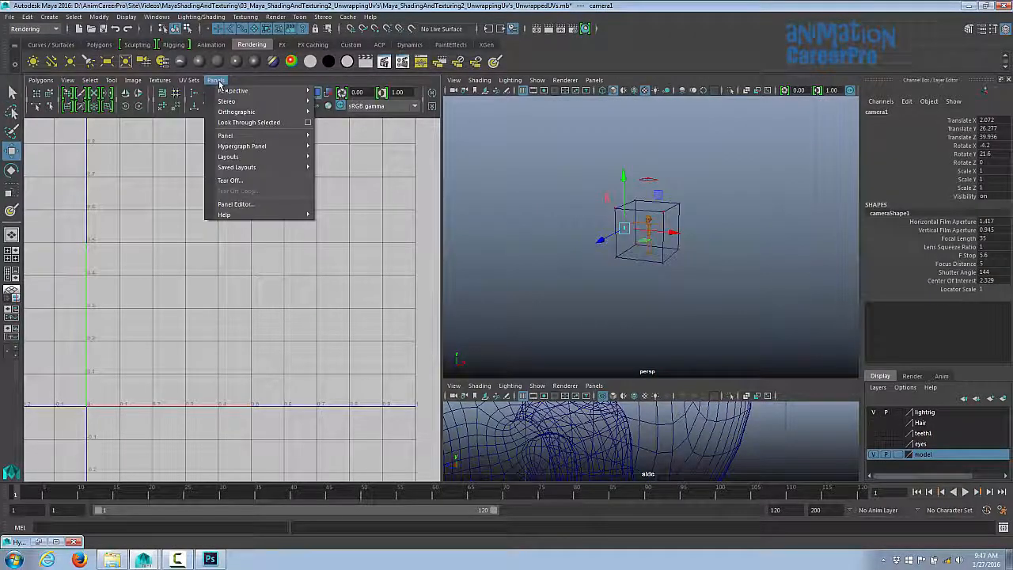
mouse_move(237, 90)
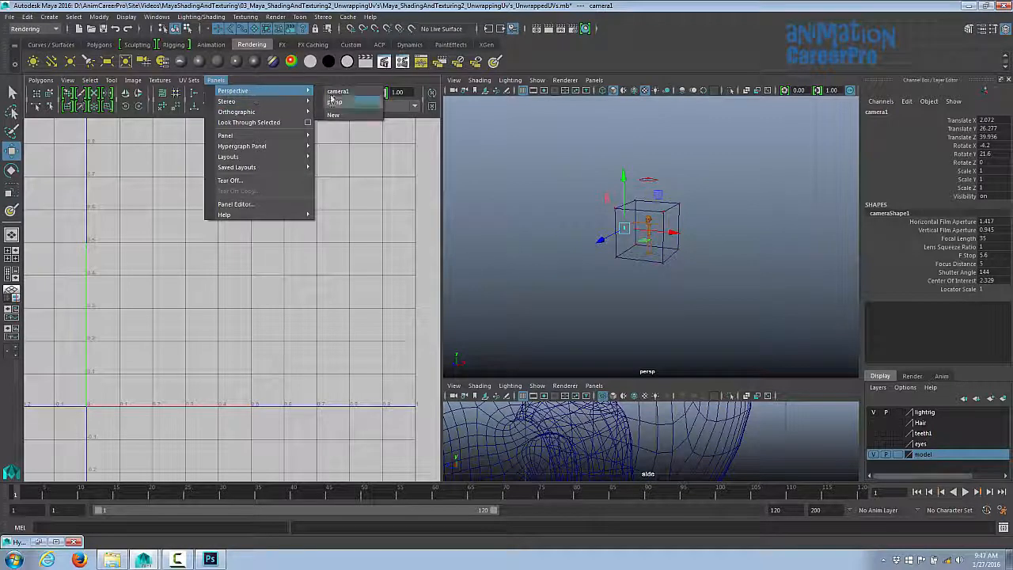
left_click(337, 92)
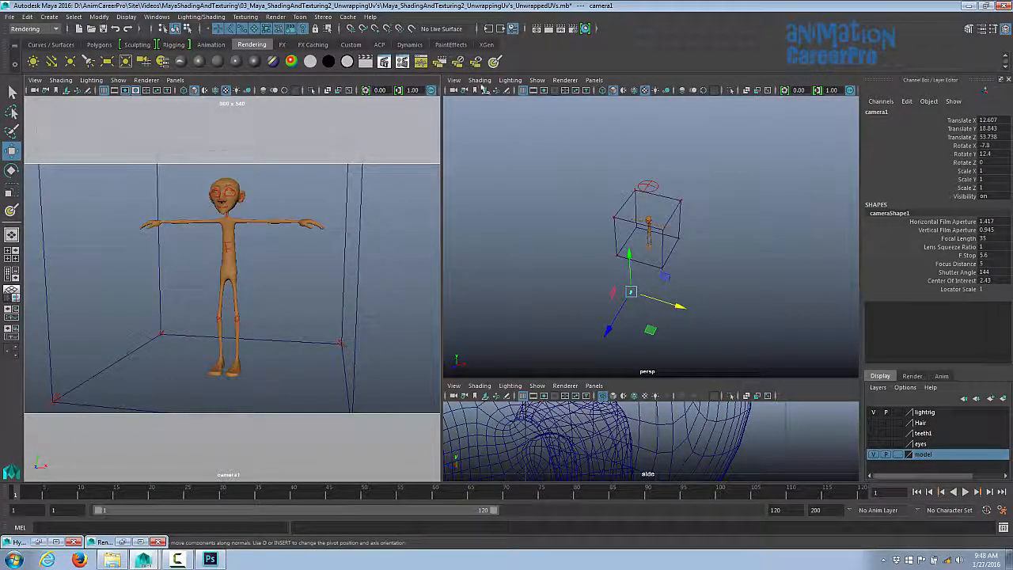
- Set the render image size preset to HD 720 in the Render Settings
left_click(573, 30)
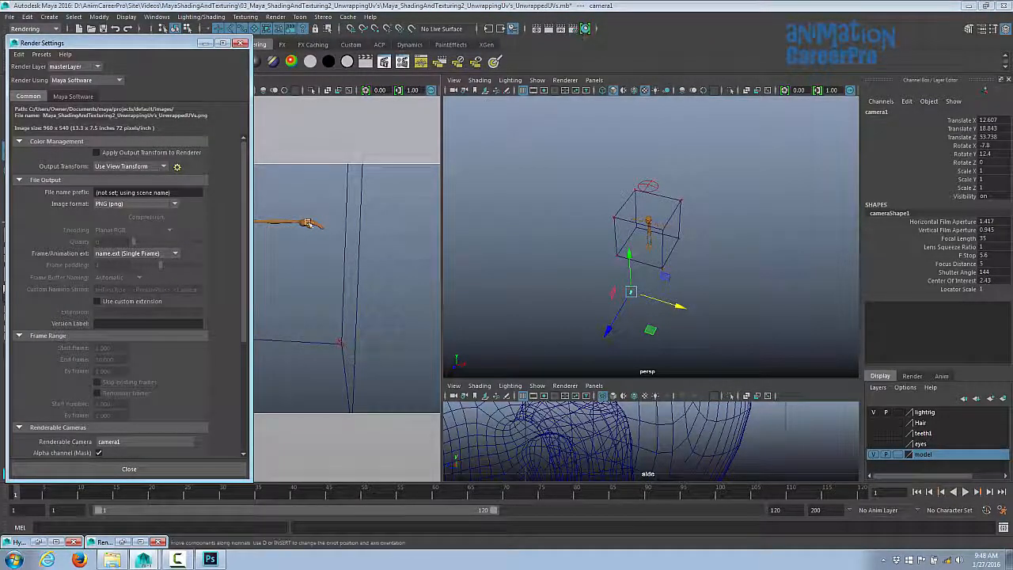
scroll(243, 300, "down", 6)
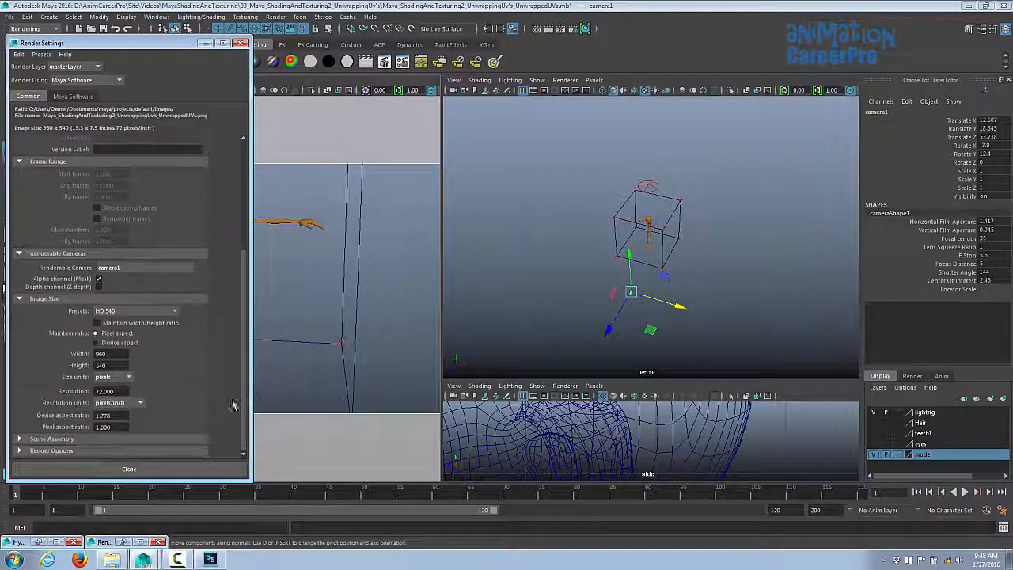
left_click(131, 311)
scroll(130, 333, "down", 3)
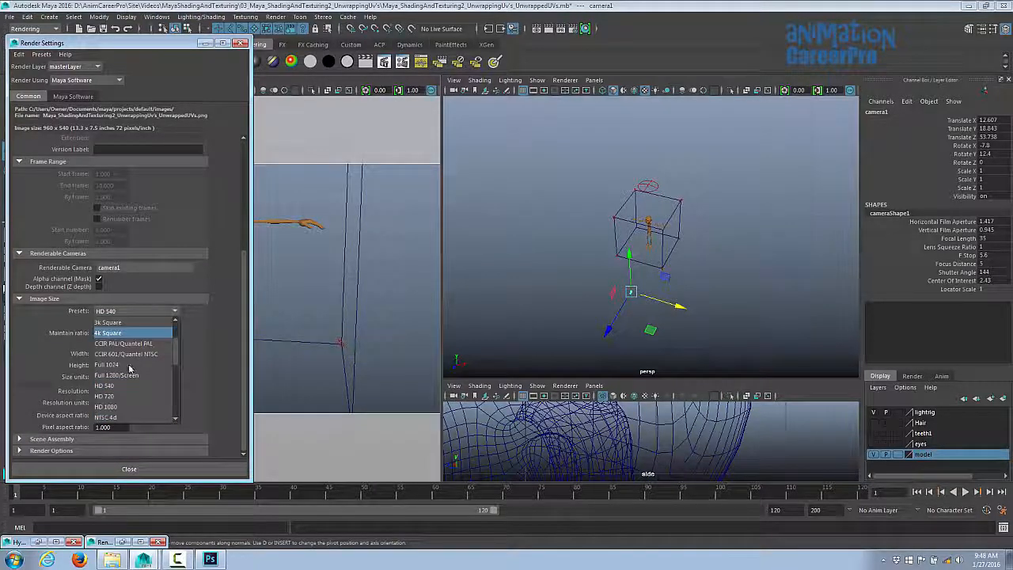
left_click(131, 366)
left_click(129, 469)
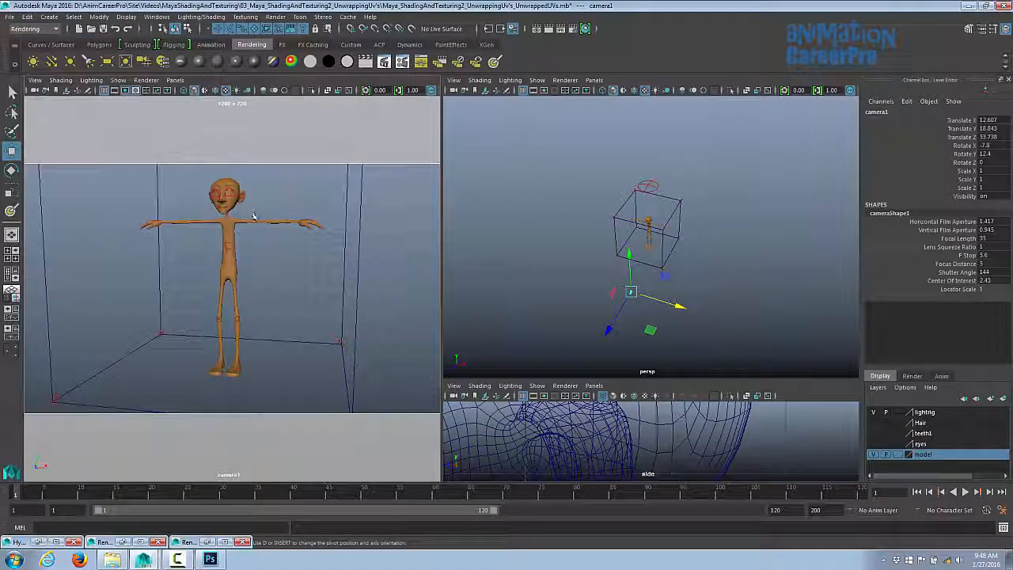
- Render the current frame and move the Render View window aside
left_click(548, 29)
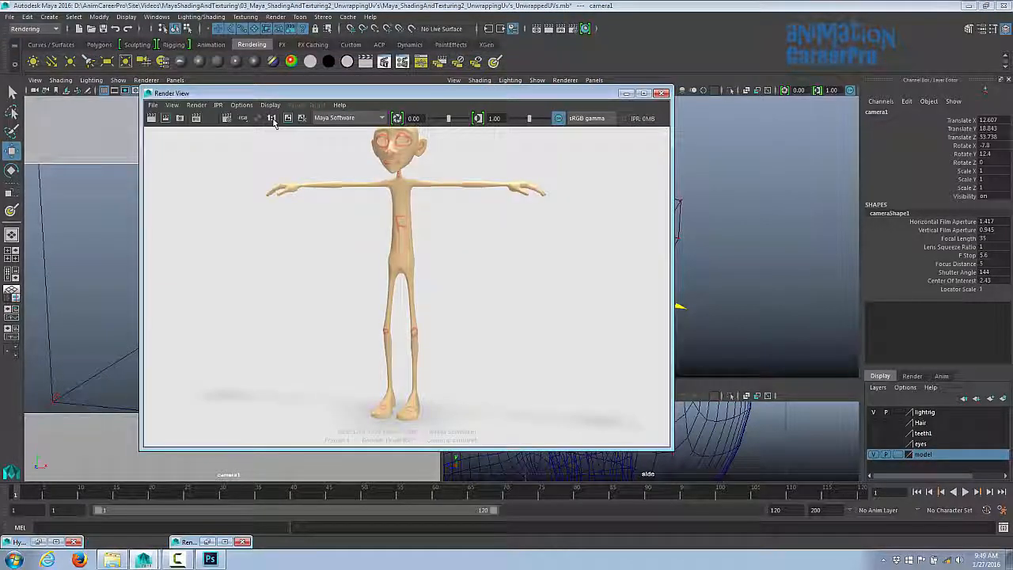
left_click_drag(672, 89, 916, 20)
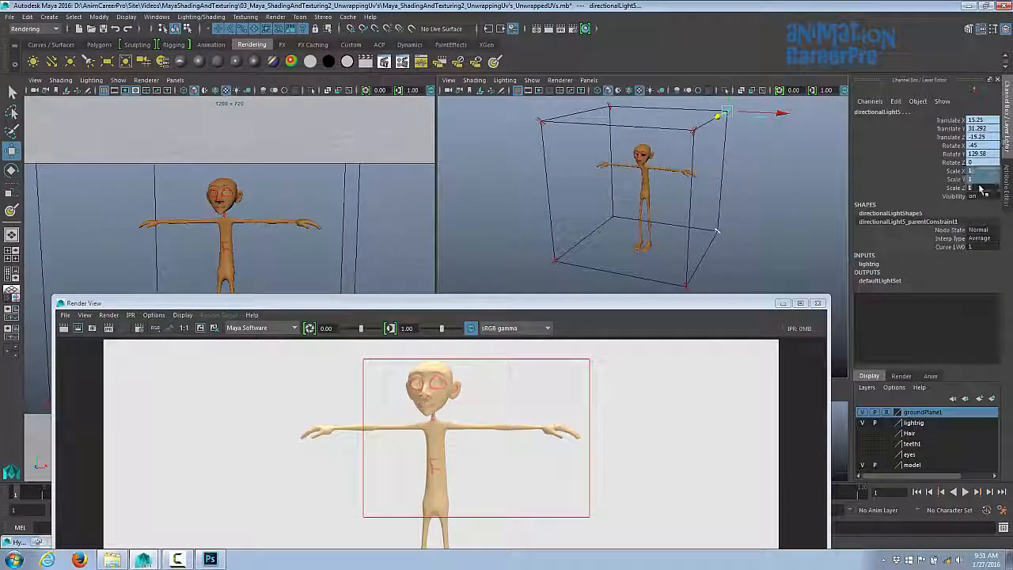
- Select each directional light and the spot light around the character to inspect their intensity settings
left_click_drag(981, 171, 981, 189)
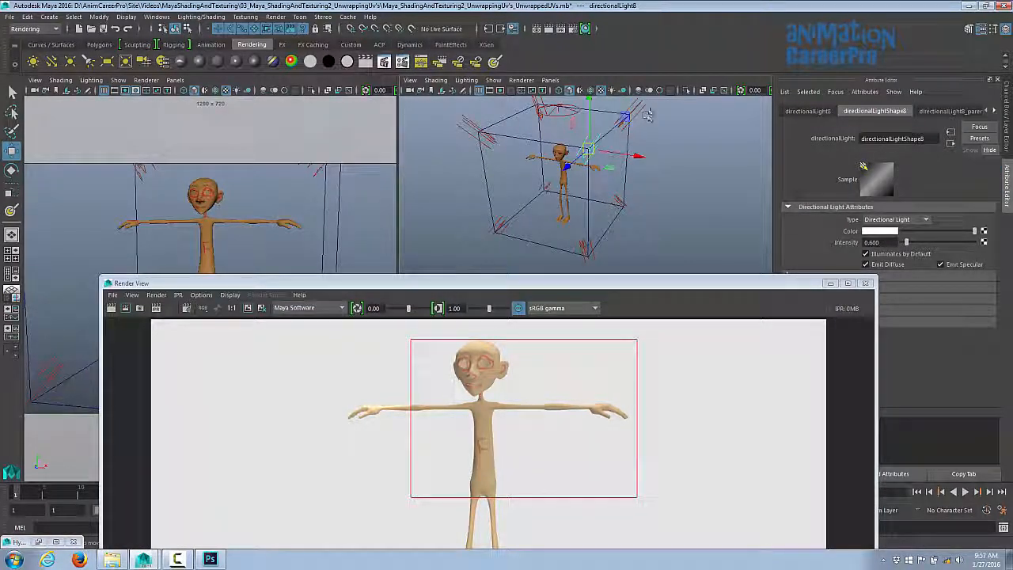
left_click(644, 113)
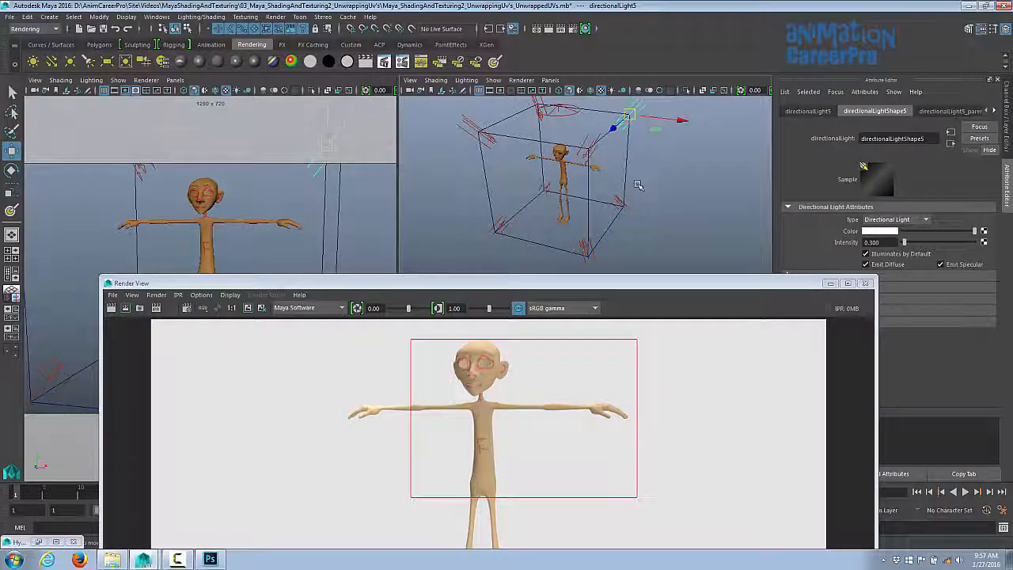
left_click_drag(636, 185, 632, 172, "alt")
left_click(589, 255)
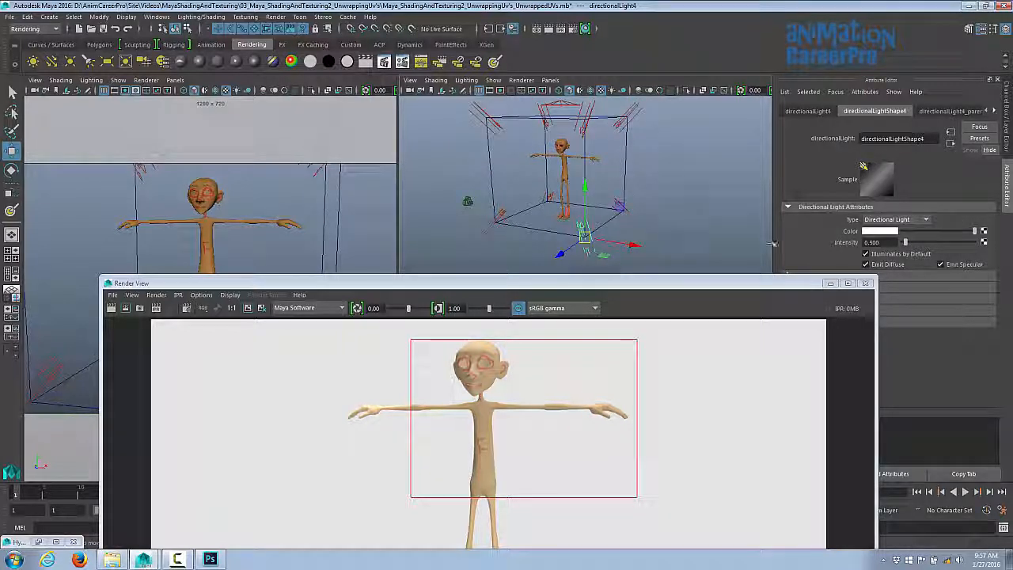
left_click(634, 218)
mouse_move(502, 237)
left_mouse_down("alt")
mouse_move(516, 242)
mouse_move(506, 245)
left_mouse_up("alt")
left_click(507, 239)
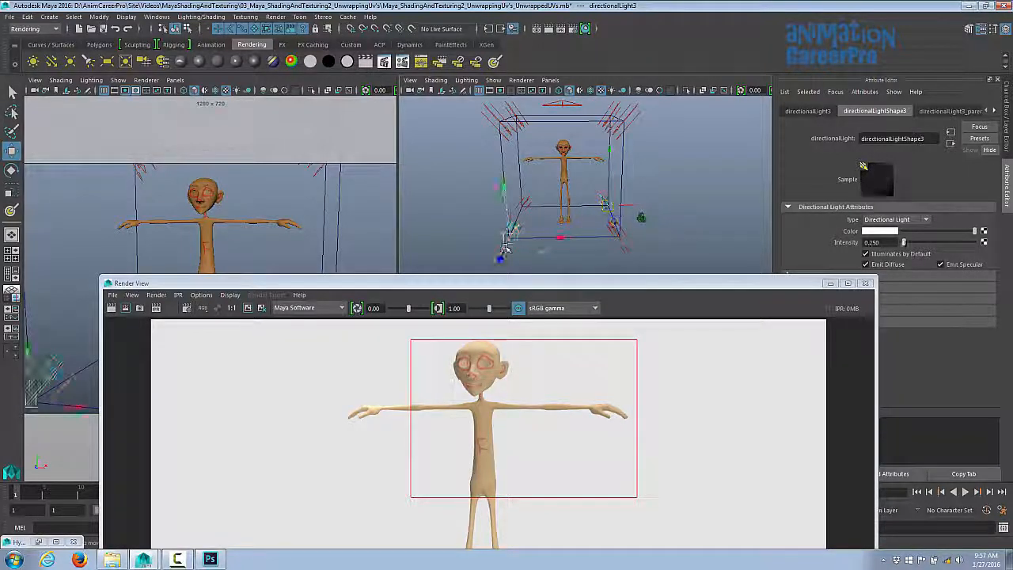
left_click(524, 204)
left_click_drag(527, 204, 545, 222, "alt")
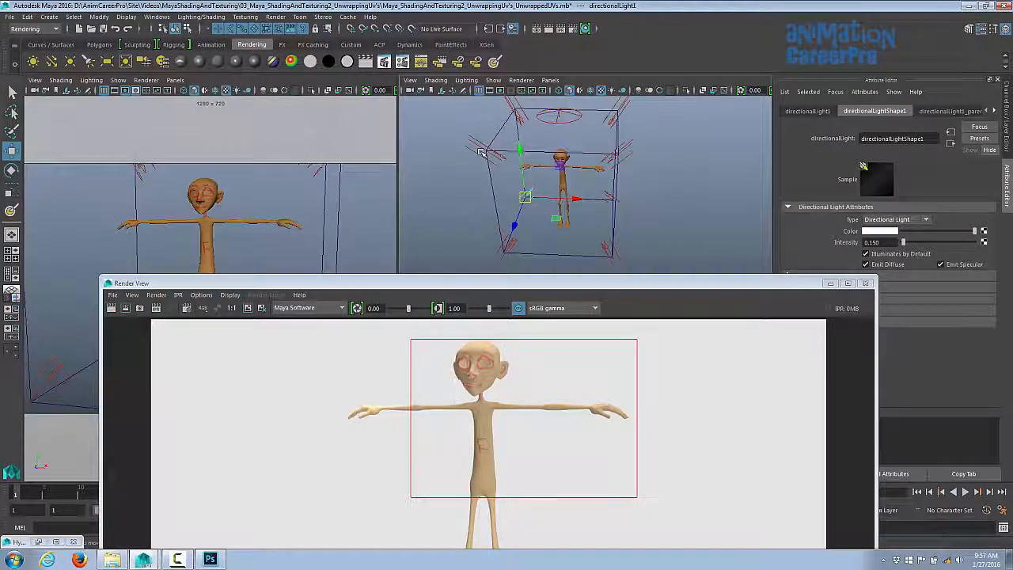
left_click(486, 152)
left_click_drag(488, 150, 504, 111, "alt")
middle_click_drag(505, 103, 497, 144, "alt")
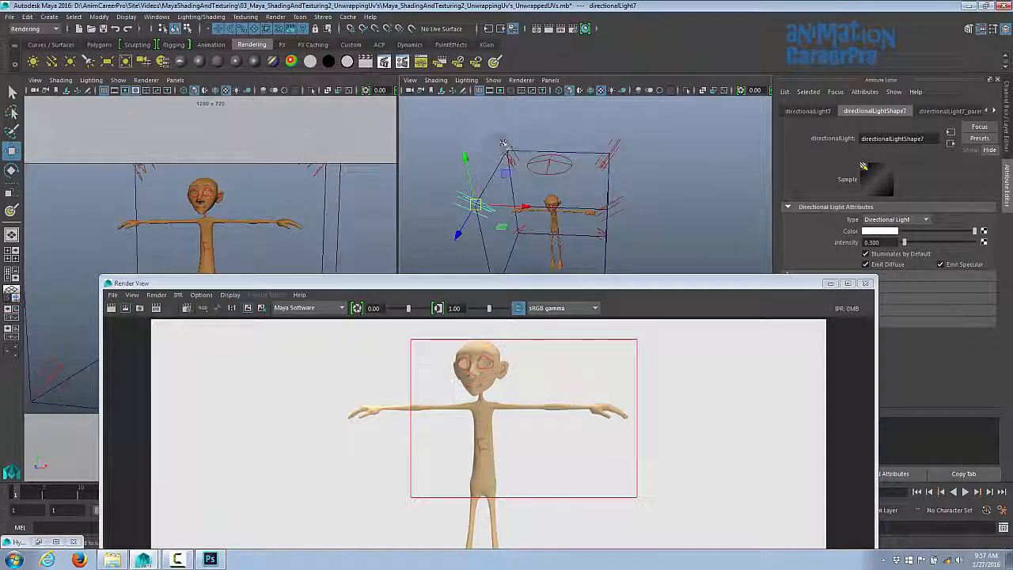
left_click(504, 145)
left_click_drag(566, 179, 564, 146, "alt")
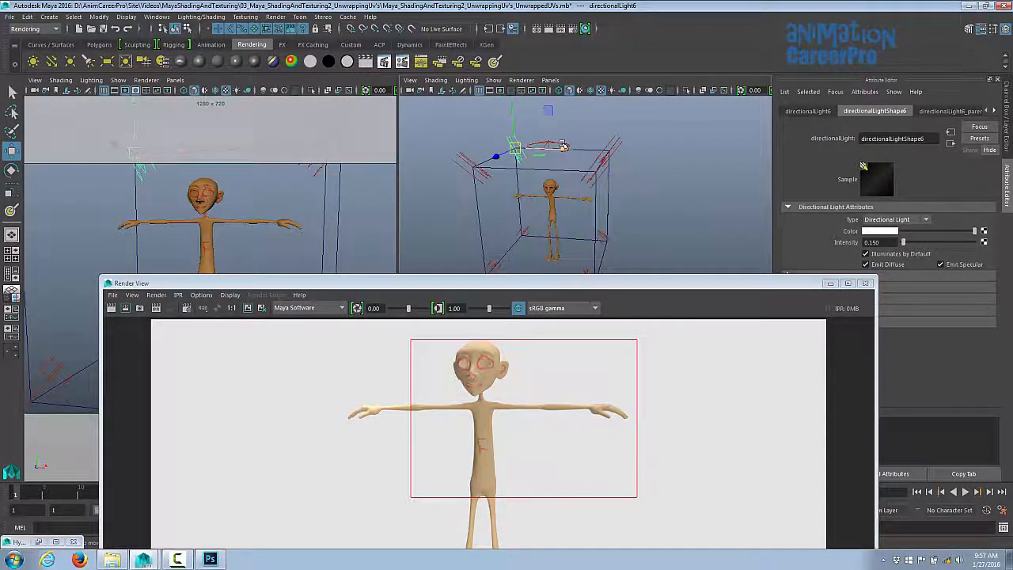
left_click(559, 144)
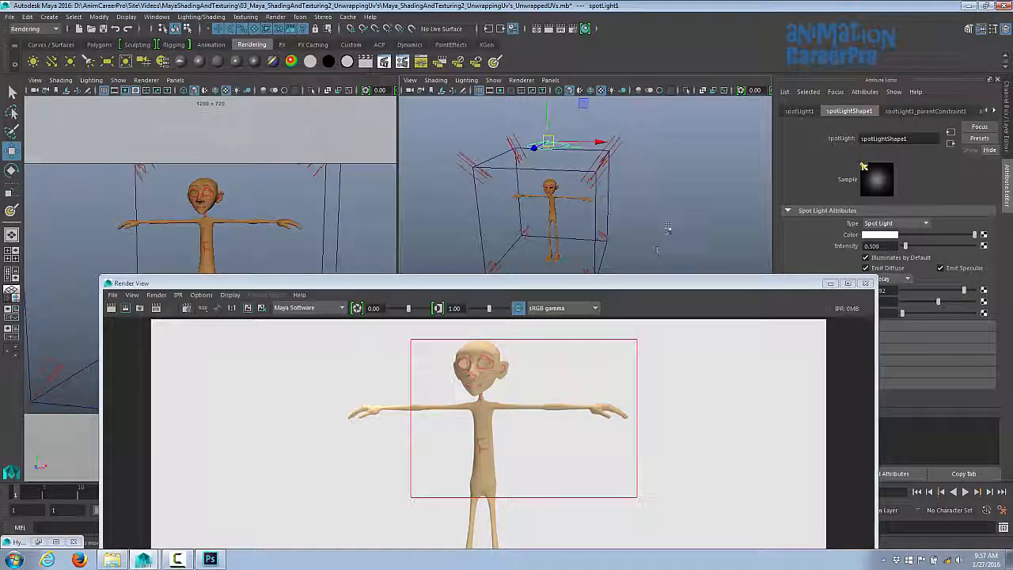
left_click_drag(669, 224, 698, 212, "alt")
- Reposition the Render View window and re-render the frame from camera1
left_click_drag(636, 283, 569, 169)
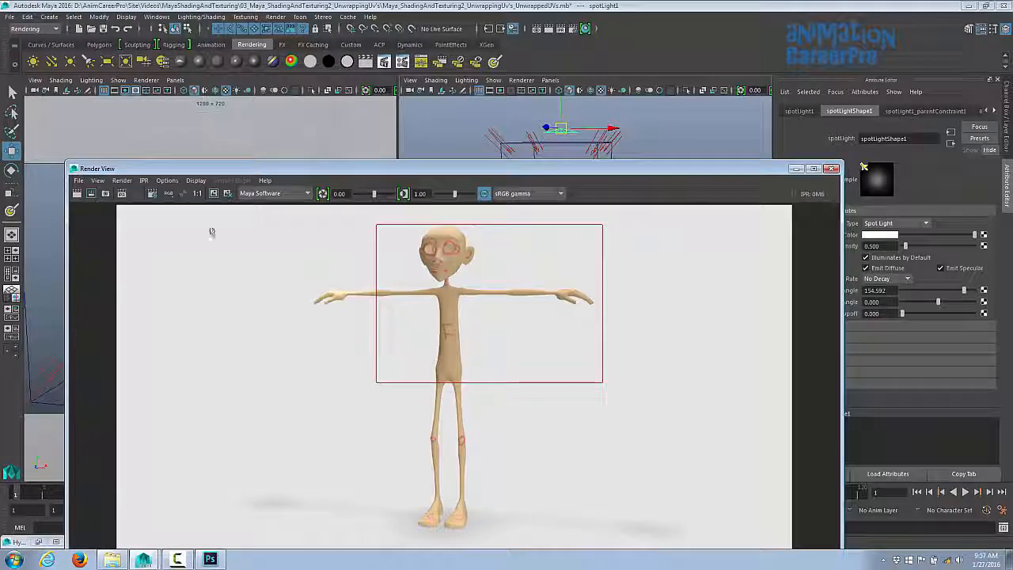
left_click(76, 193)
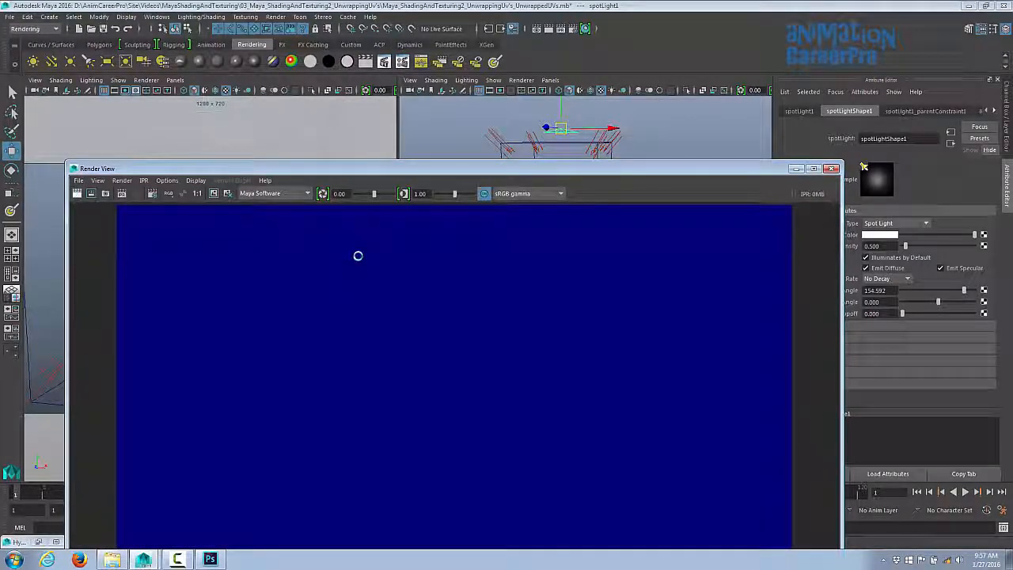
left_click_drag(624, 174, 587, 177)
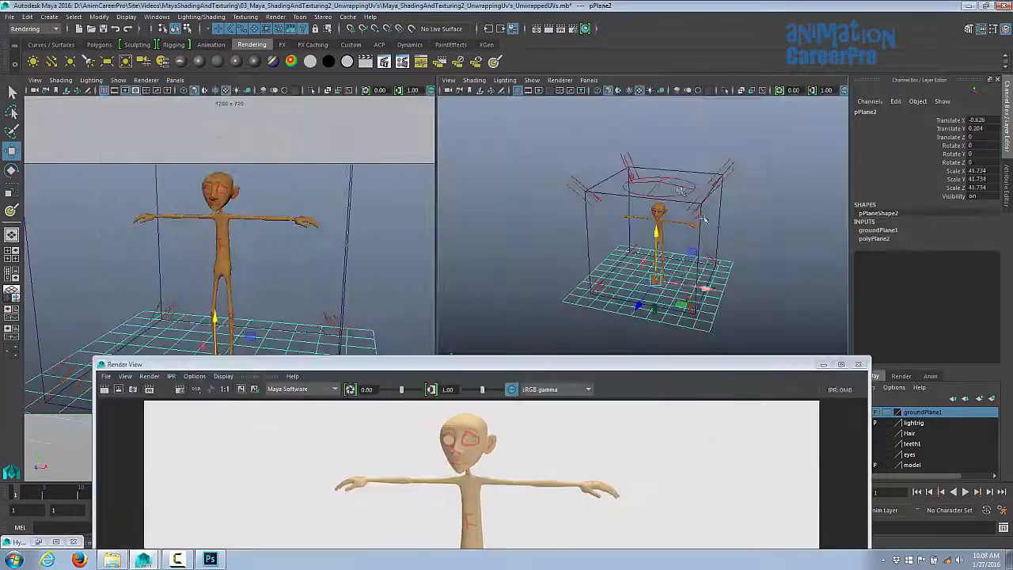
- Select the spot light, ground plane and directional lights in turn to inspect their transforms
left_click(659, 182)
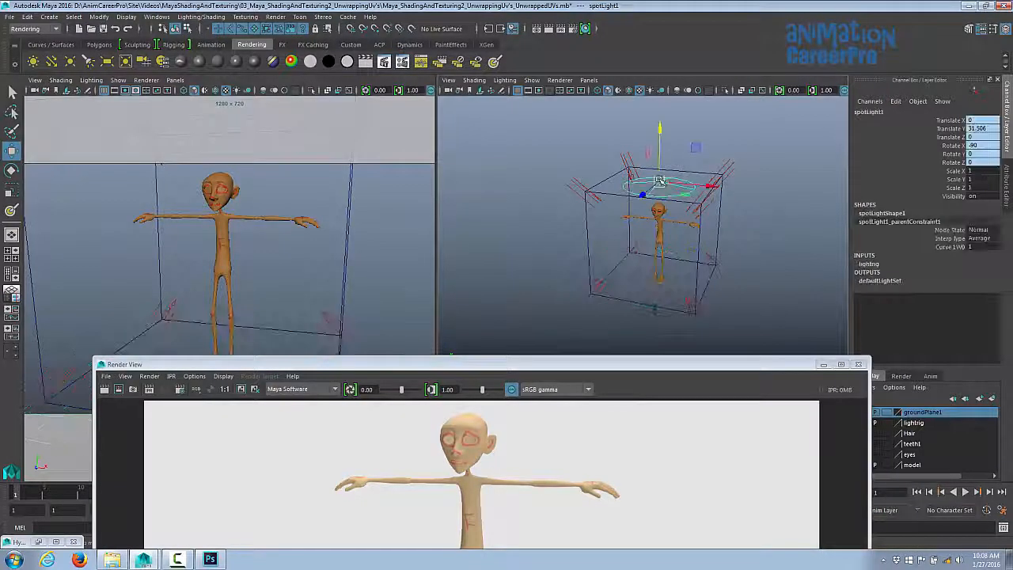
left_click(654, 286)
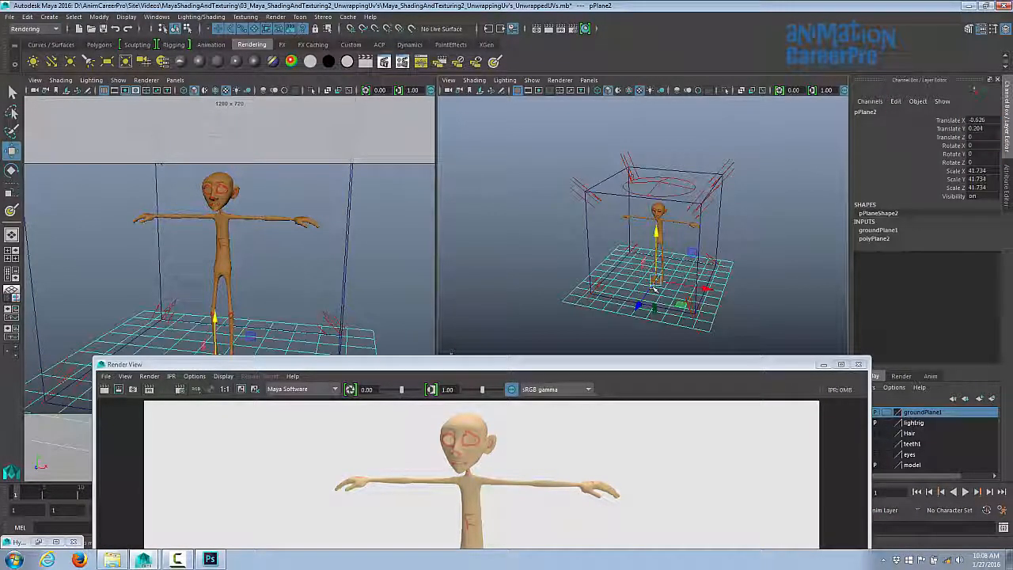
left_click(733, 170)
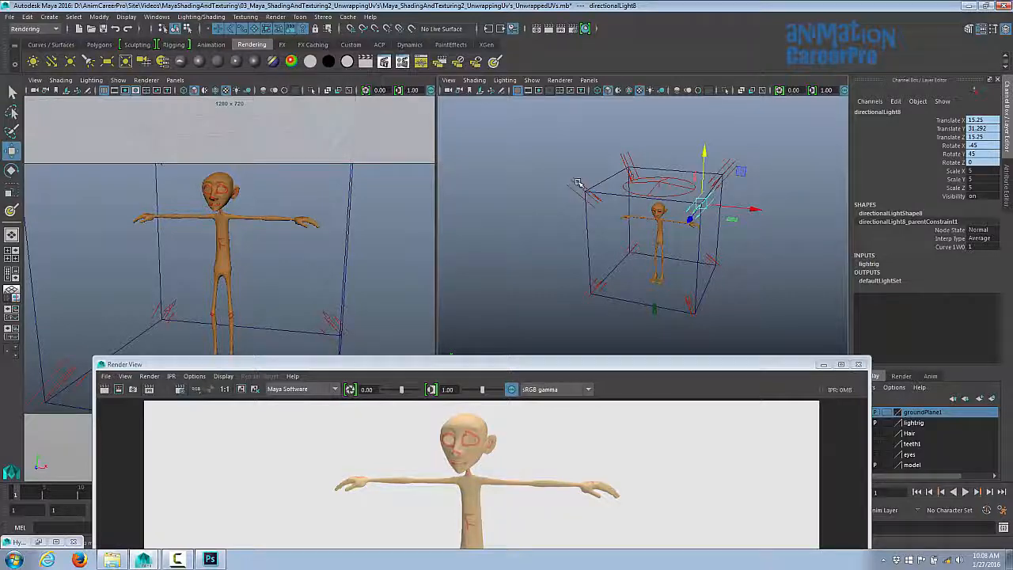
left_click(616, 150)
left_click(629, 168)
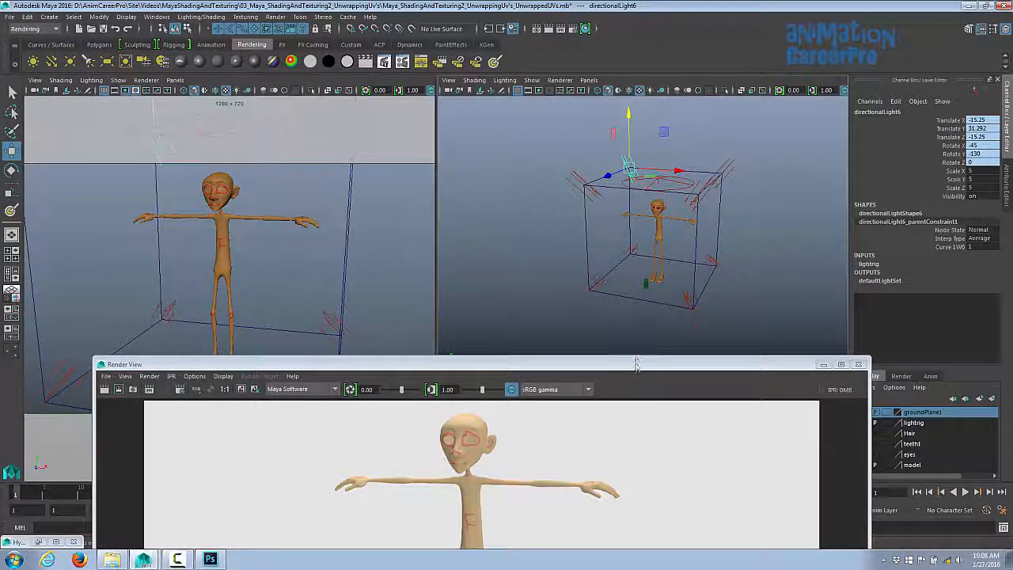
left_click_drag(636, 365, 594, 339)
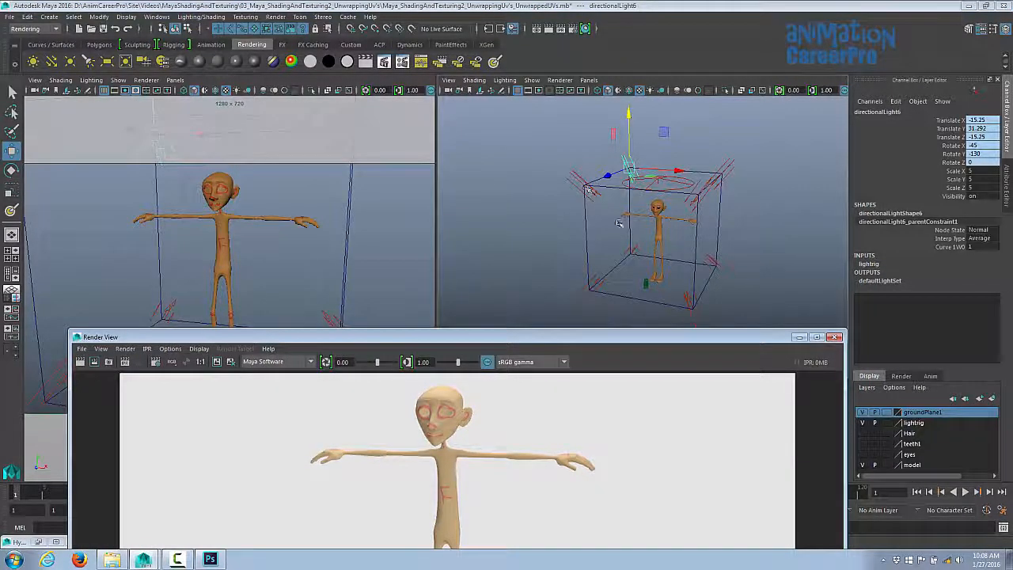
left_click_drag(622, 225, 612, 240, "alt")
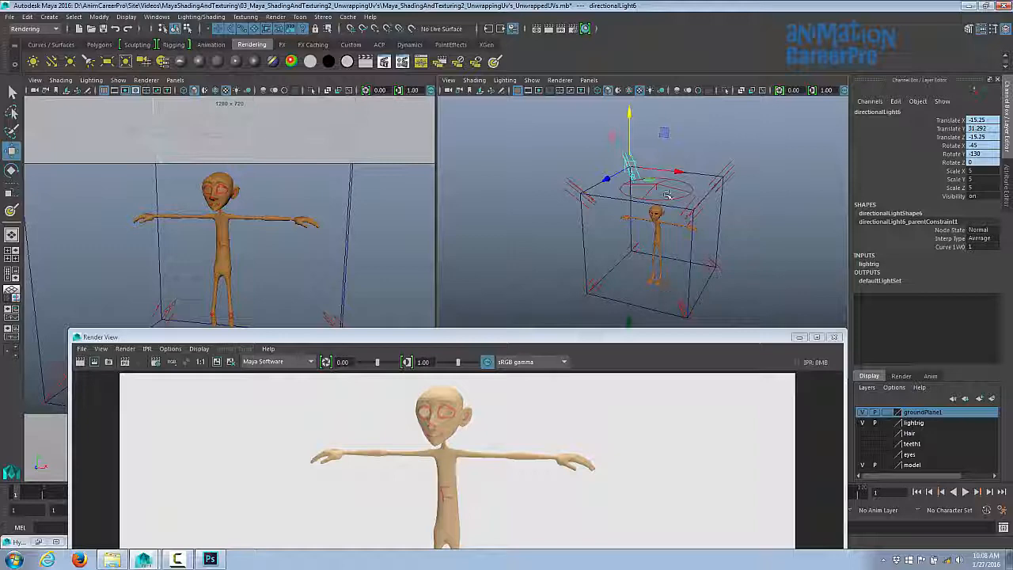
- Open the object-centric Light Linking Editor
left_click(201, 17)
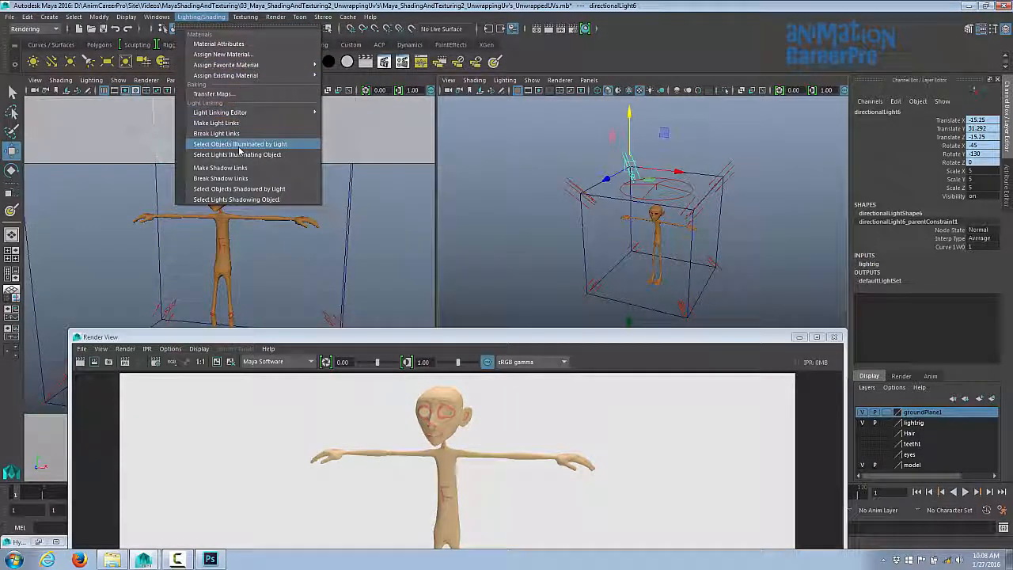
mouse_move(237, 115)
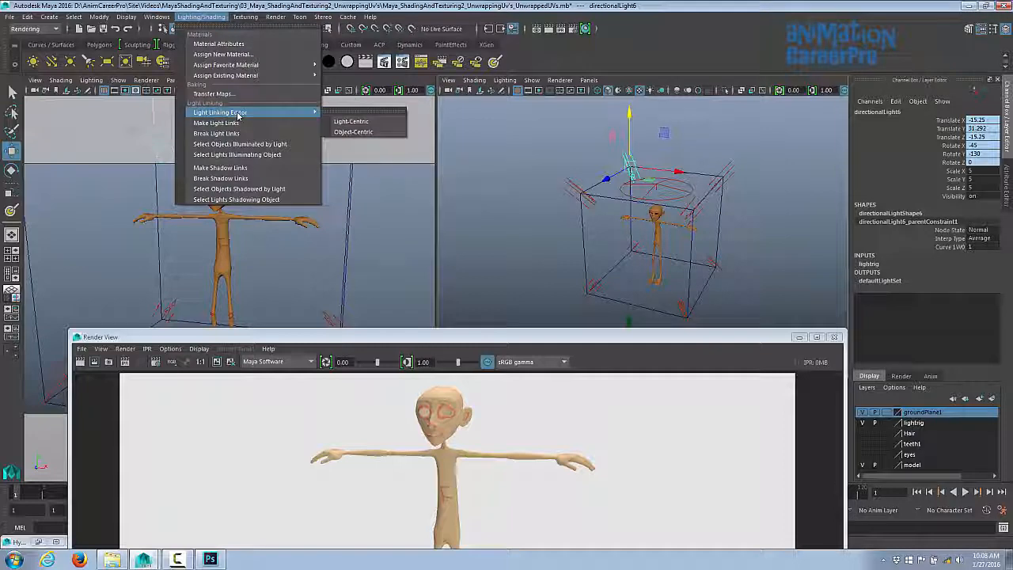
left_click(368, 133)
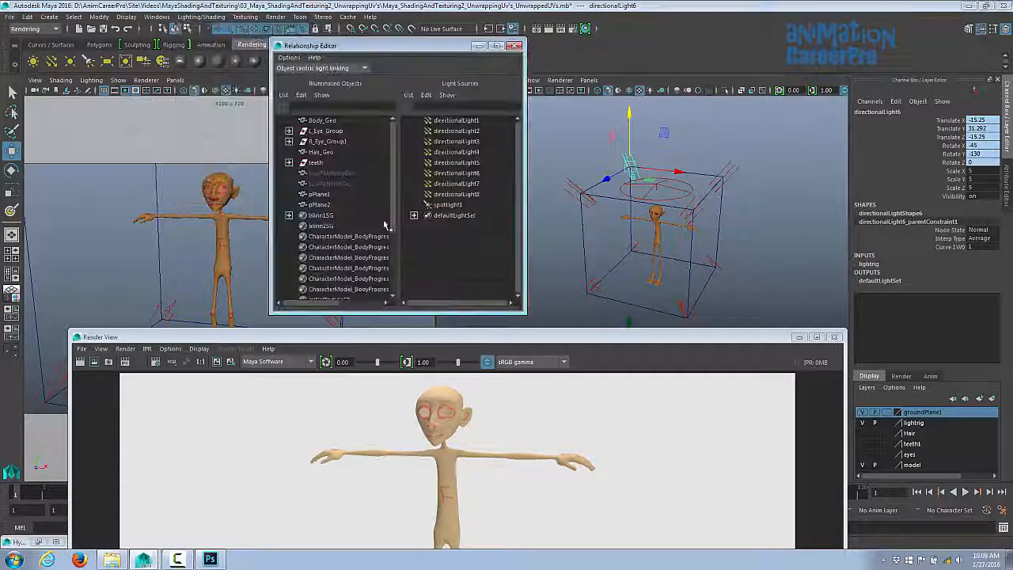
- Rename the ground plane to GroundPlane and select it in the Light Linking Editor's illuminated objects
left_click(647, 291)
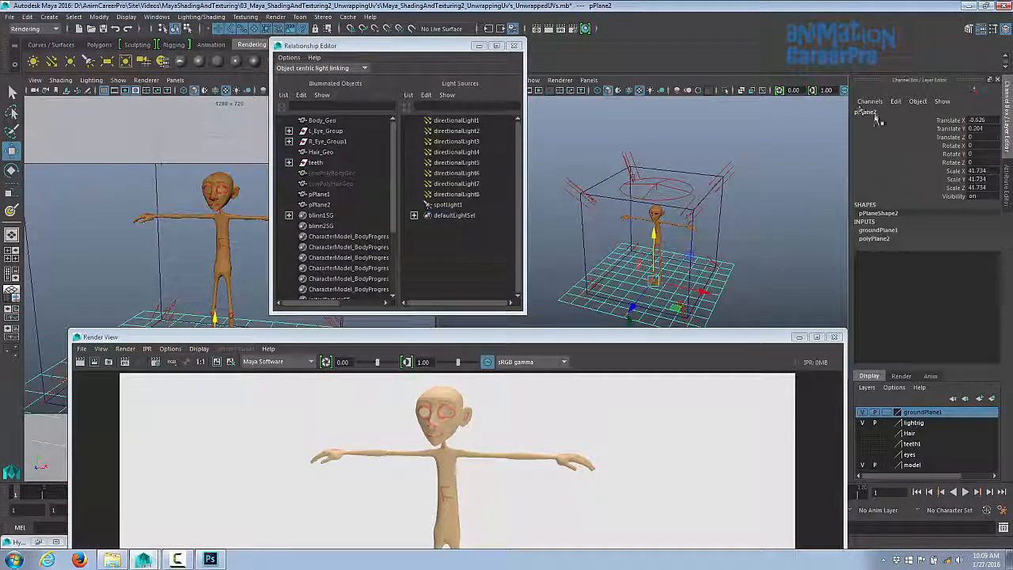
double_click(871, 113)
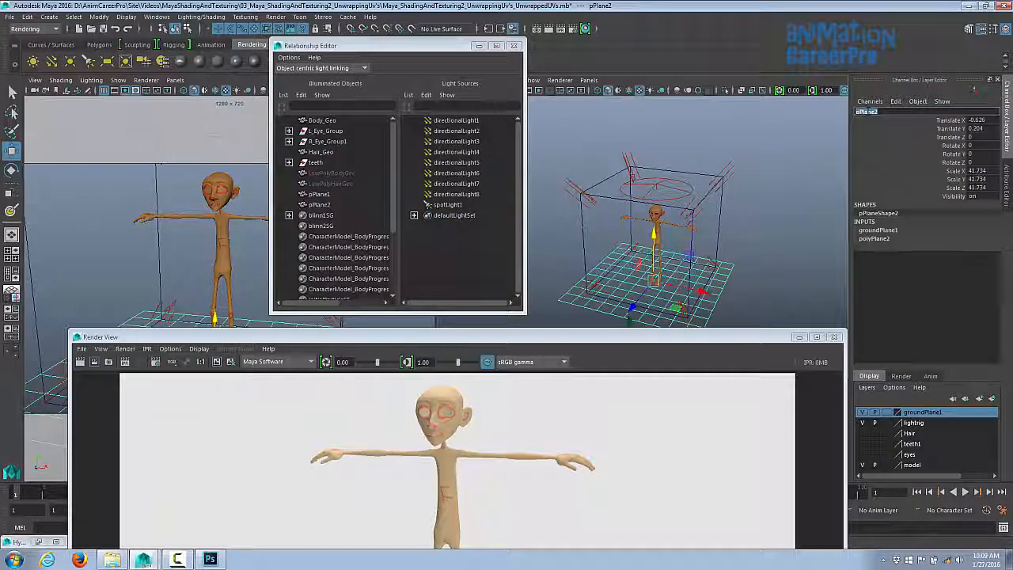
type("GroundPlane")
key("Return")
left_click(372, 205)
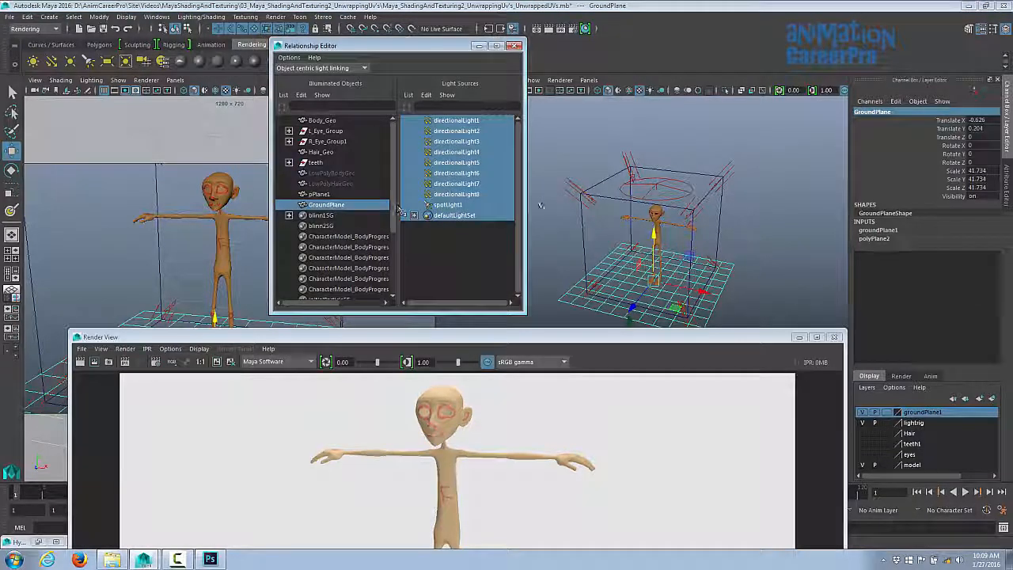
- Rename the directional lights with descriptive names such as FrontL_fill, FrontBottom_Fill, BackBottom_fill and TopBackFill
left_click(691, 206)
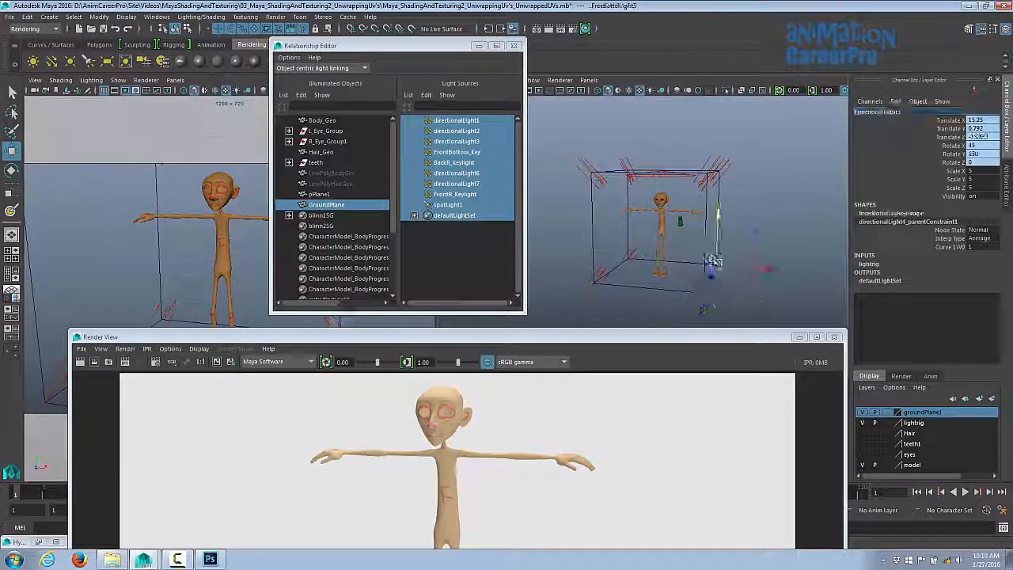
left_click(713, 261)
left_click(870, 112)
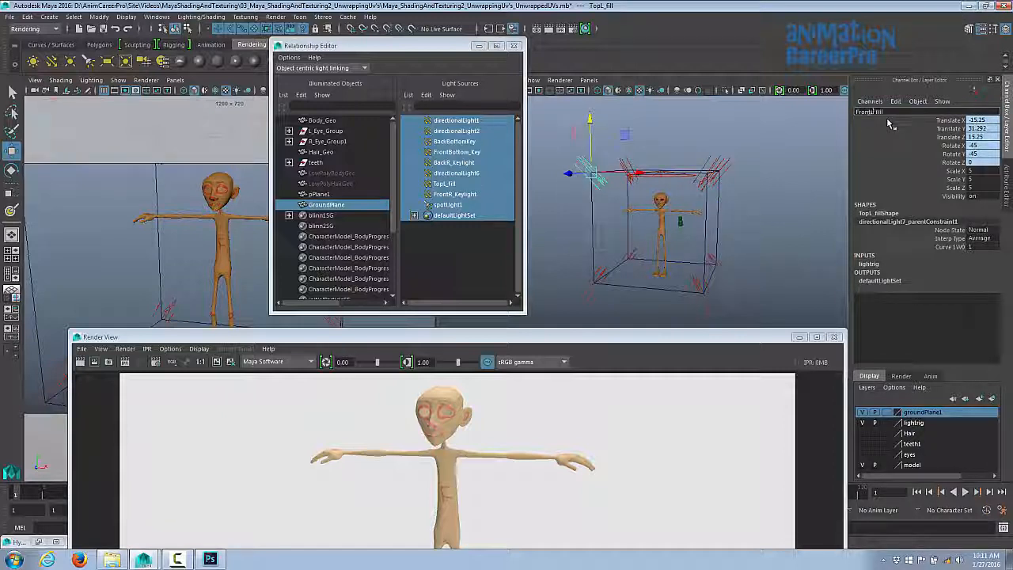
key("Return")
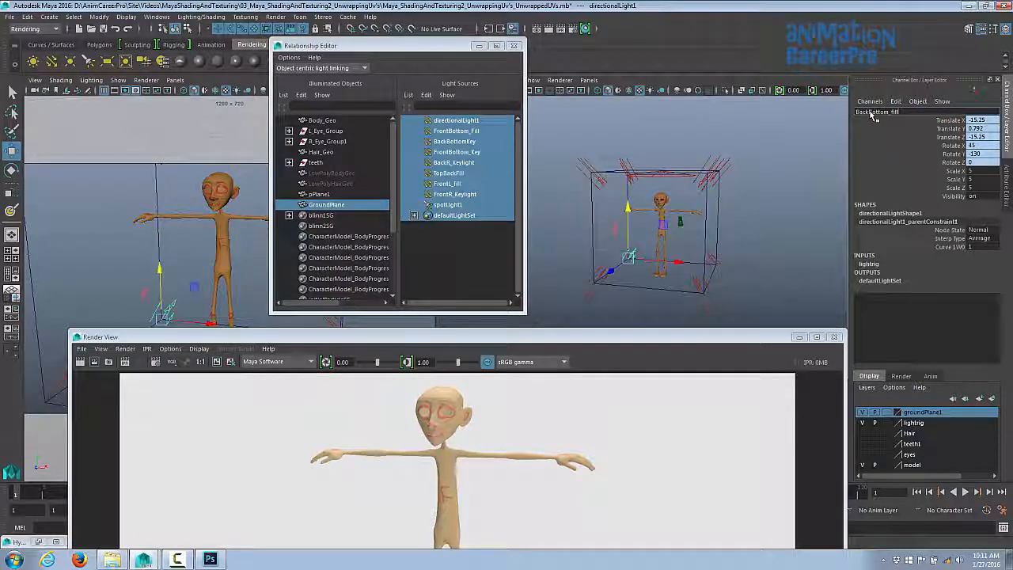
key("Return")
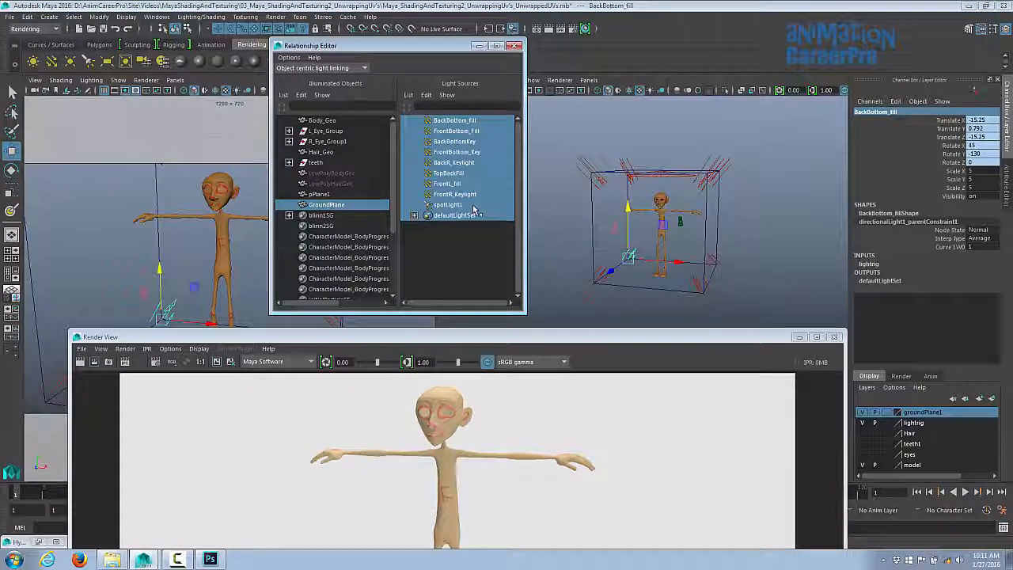
- Break the light links between GroundPlane and every directional light, leaving only spotLight1 linked
left_click(456, 120)
left_click(459, 131)
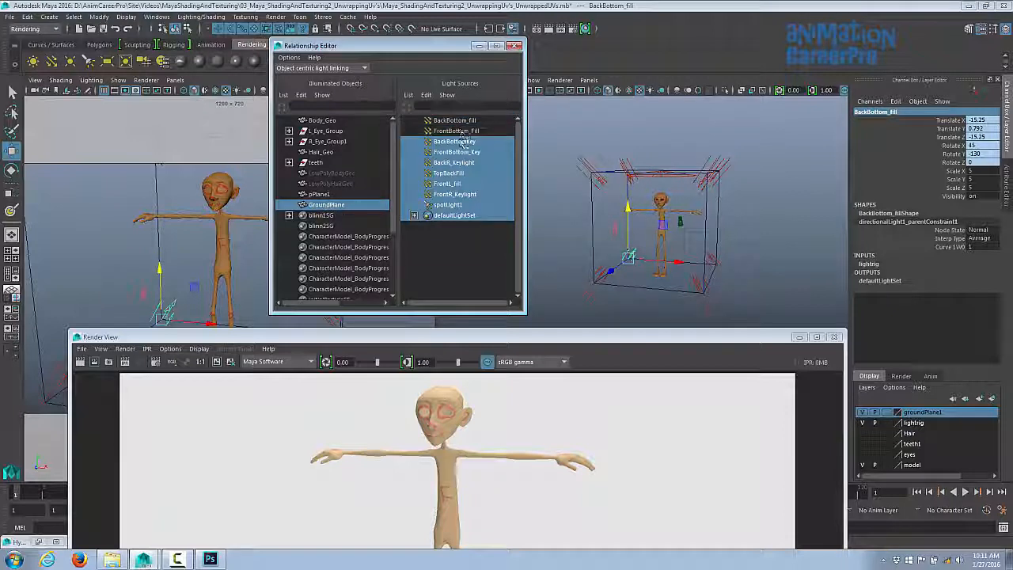
left_click(475, 152)
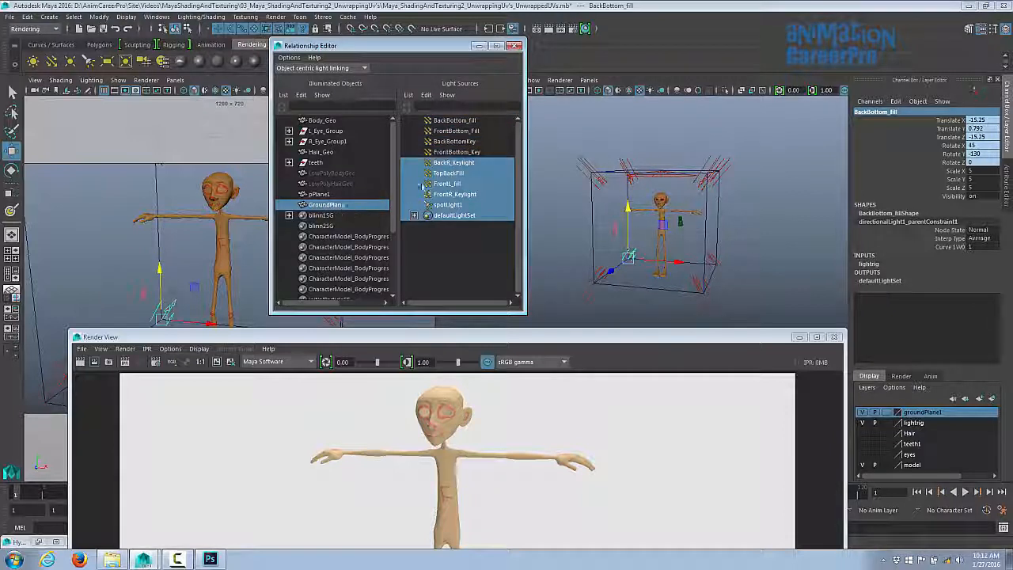
left_click(452, 162)
left_click(449, 173)
left_click(447, 184)
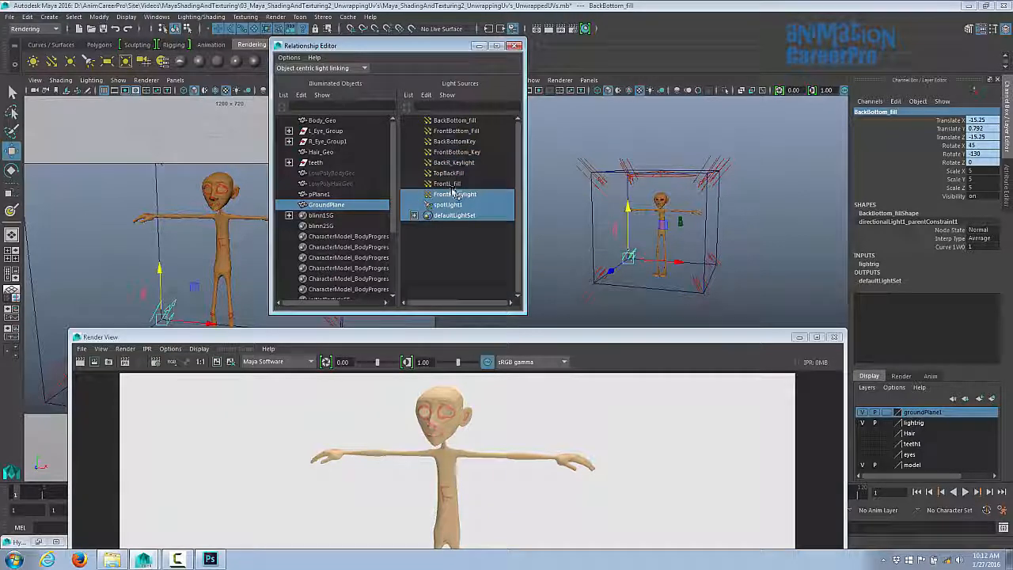
left_click(454, 194)
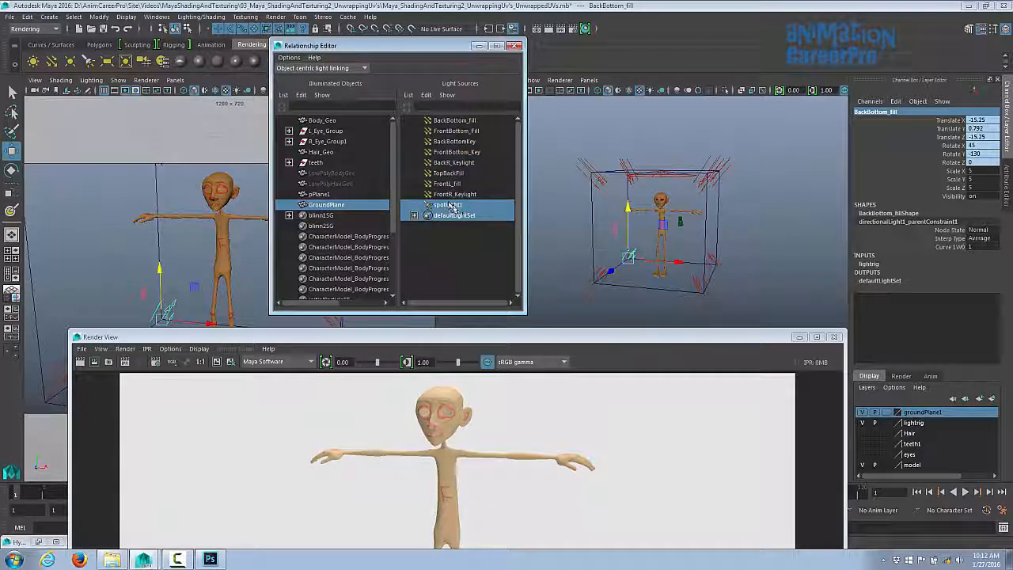
- Move the Render View window up and re-render the frame
left_click_drag(169, 340, 181, 49)
left_click(94, 69)
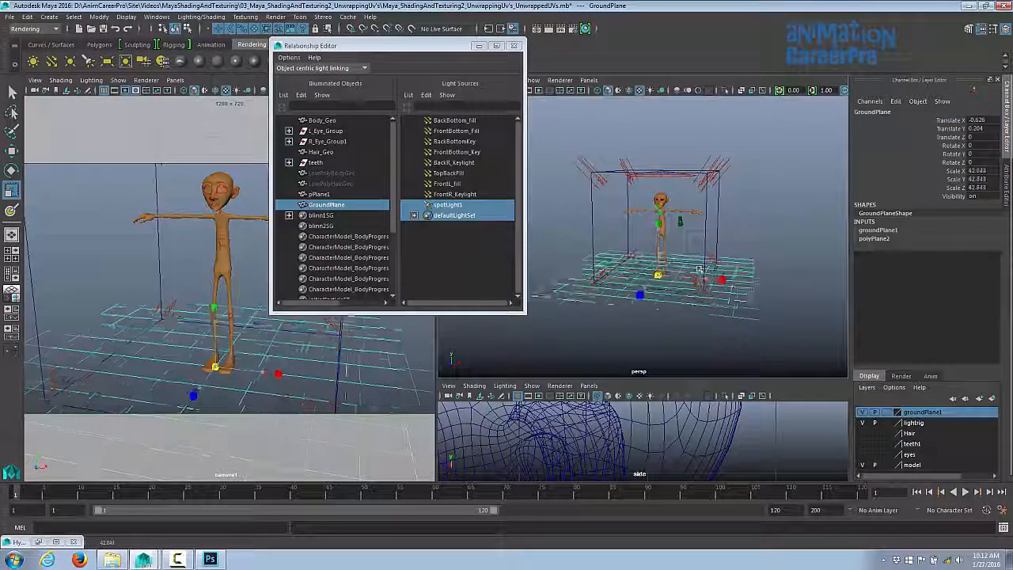
left_click_drag(698, 269, 726, 269)
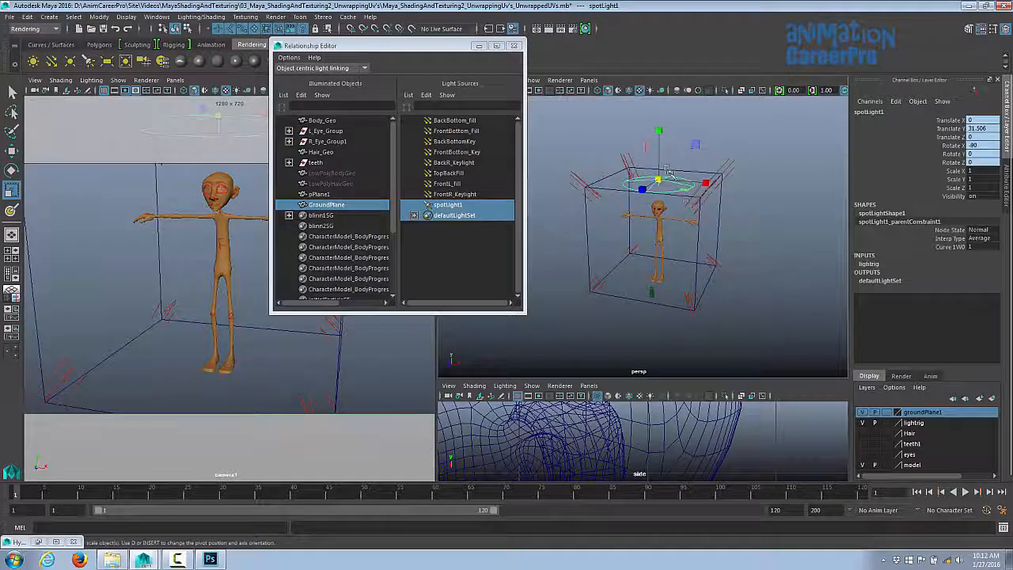
key("w")
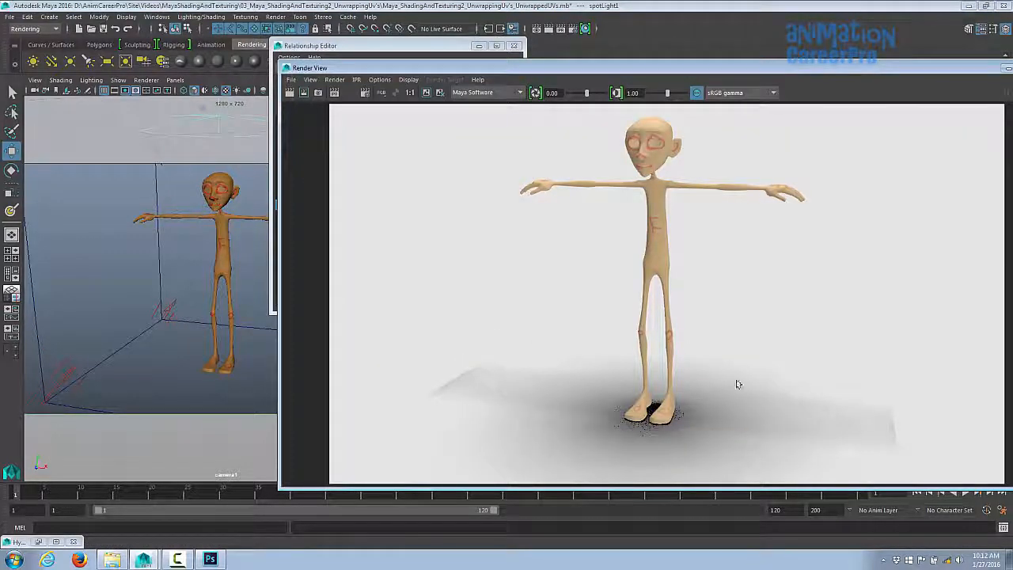
left_click_drag(652, 69, 739, 68)
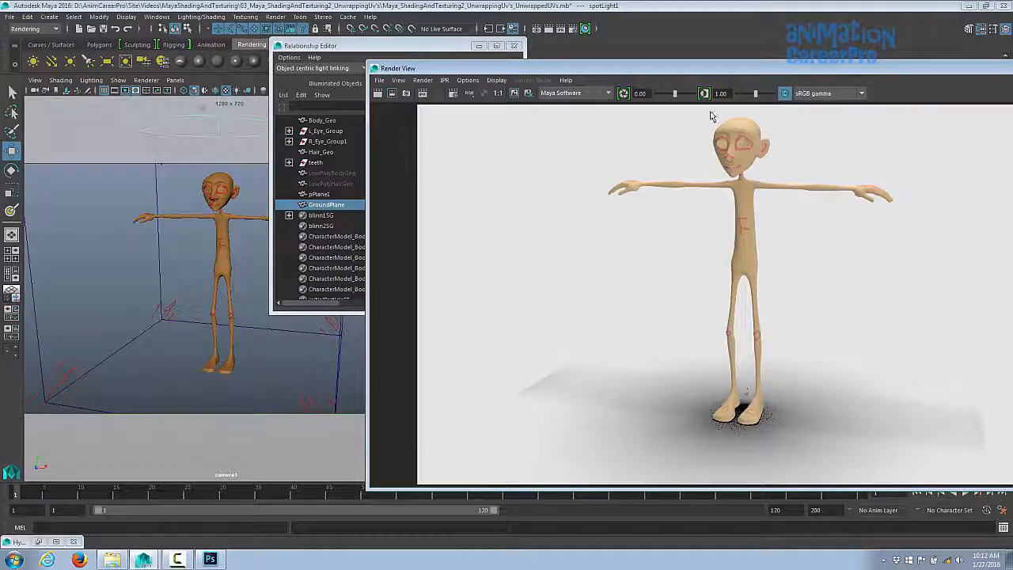
left_click_drag(698, 70, 1012, 61)
left_click_drag(662, 128, 672, 95)
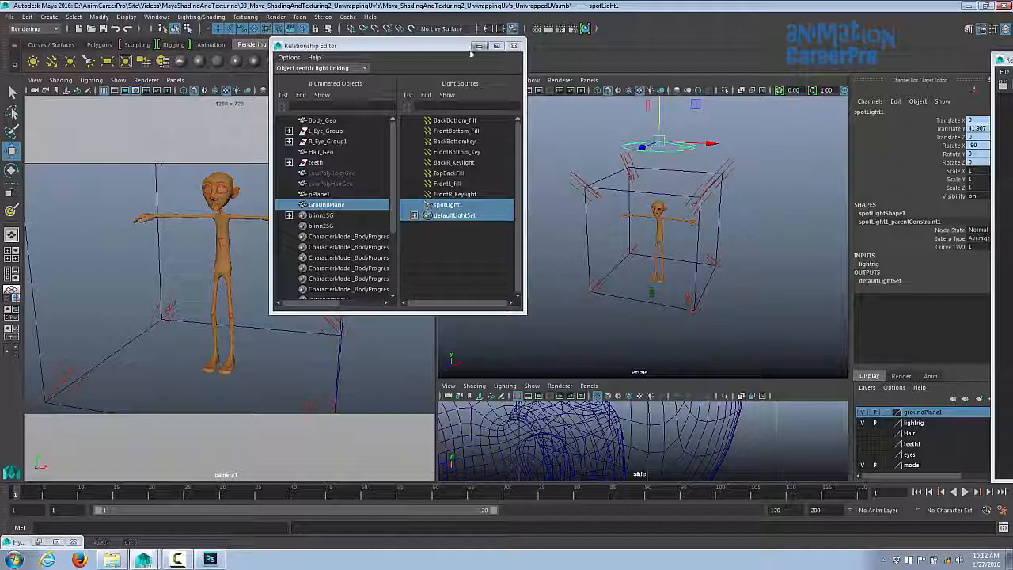
left_click_drag(464, 49, 481, 56)
left_click_drag(1012, 59, 563, 15)
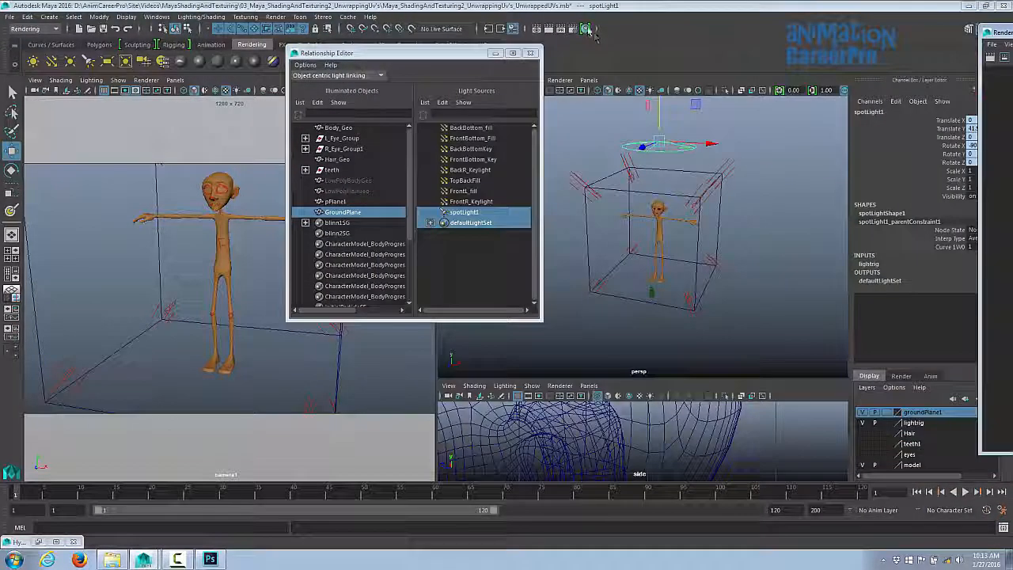
- Open Render Settings and set the anti-aliasing quality to Production quality
left_click(586, 29)
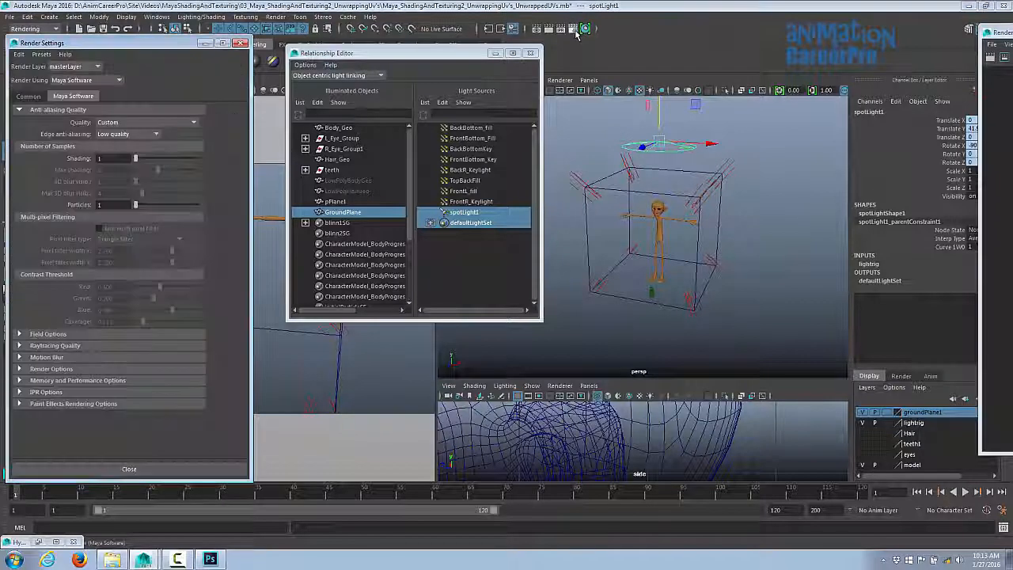
left_click(113, 122)
left_click(110, 128)
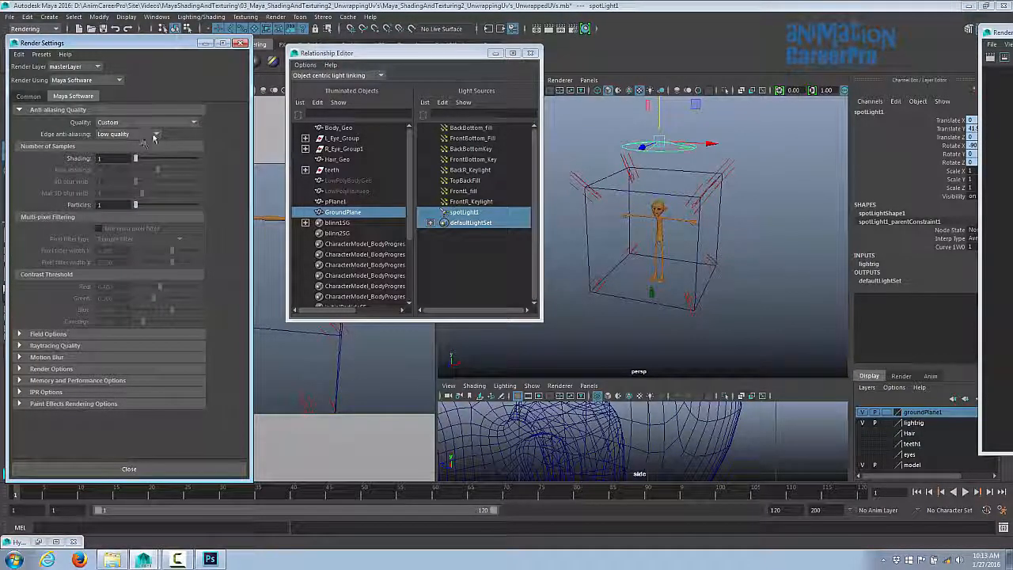
left_click(156, 136)
left_click(165, 124)
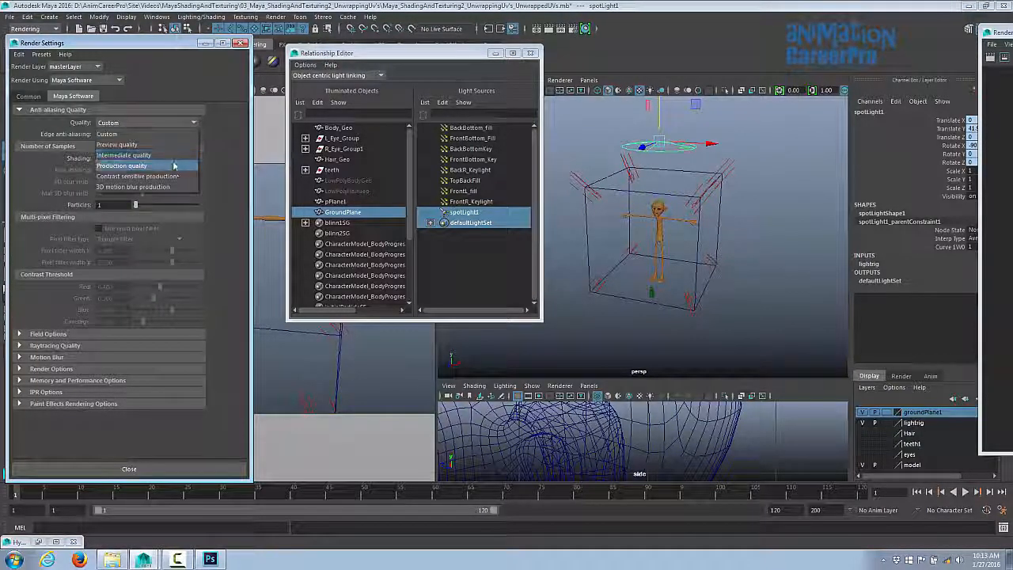
left_click(173, 165)
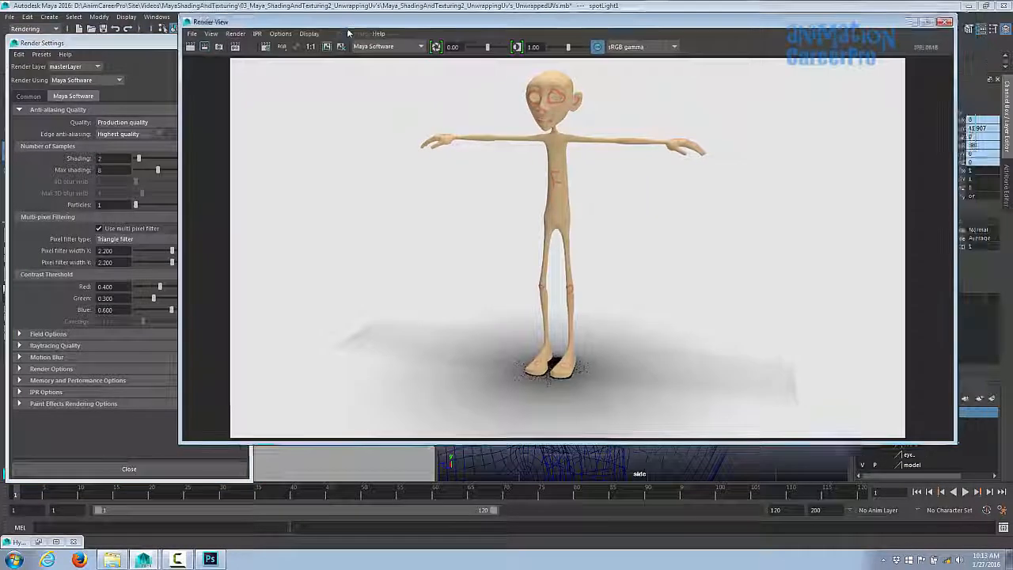
- Re-render the frame with the production-quality settings and reposition the Render View
left_click(202, 56)
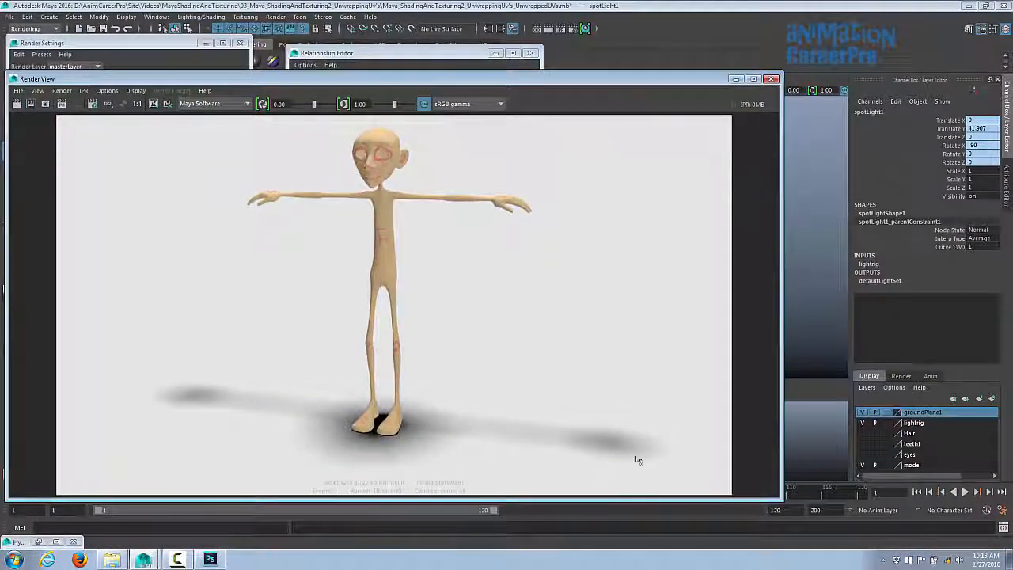
left_click_drag(594, 89, 603, 277)
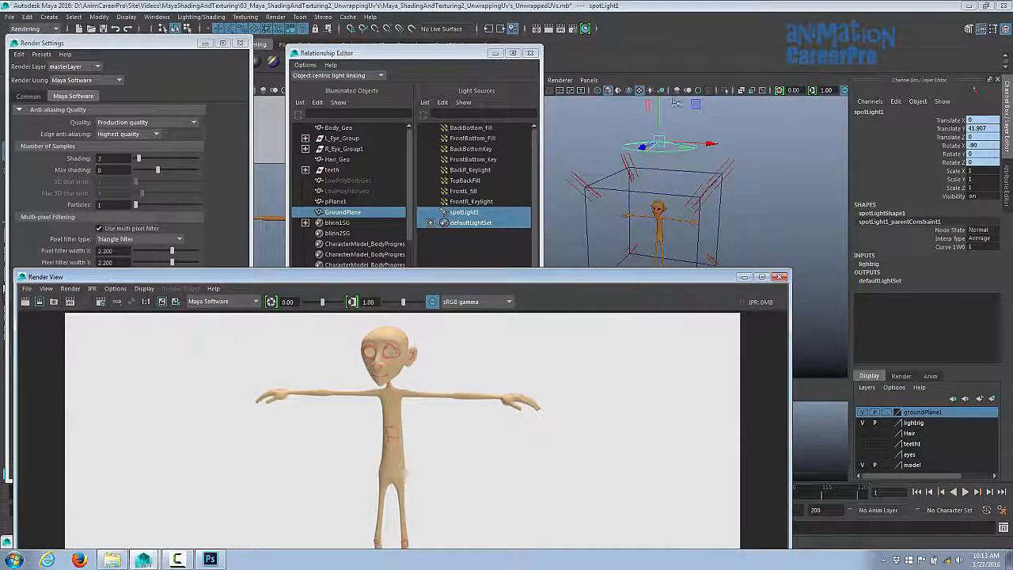
left_click_drag(656, 111, 662, 87)
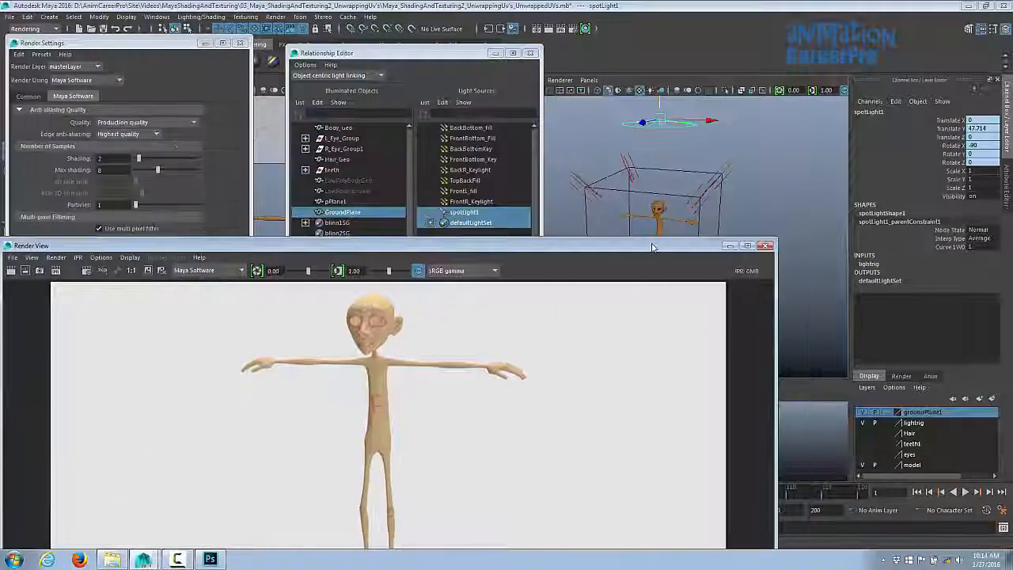
- Link TopBackFill back to GroundPlane and render a region around the character's legs and shadow
left_click(624, 172)
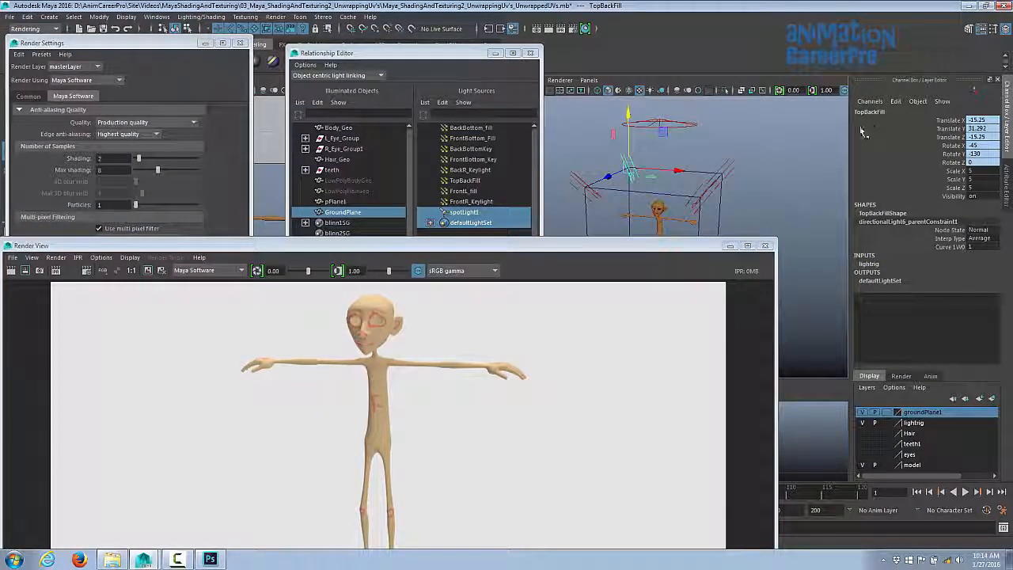
left_click(467, 182)
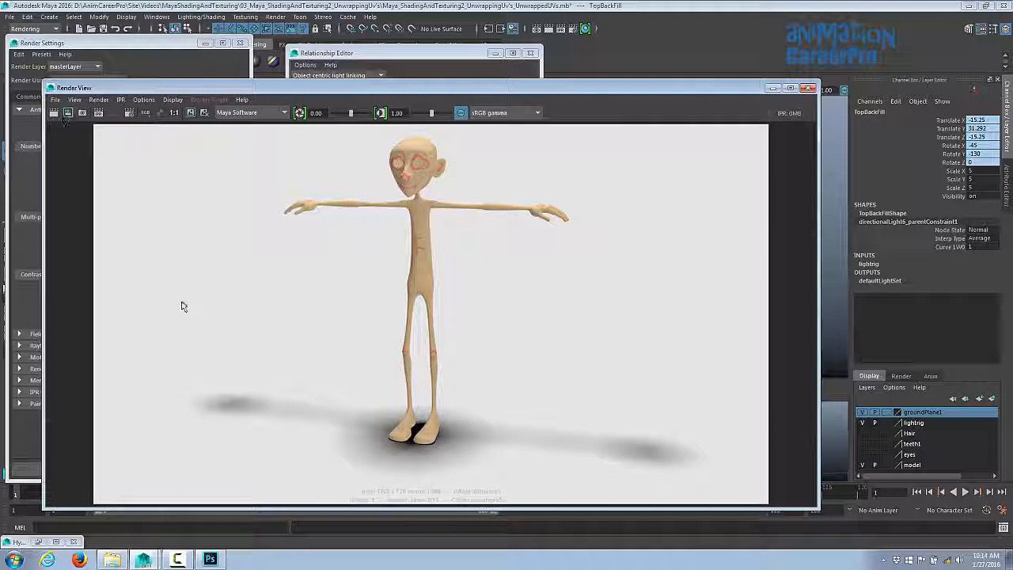
left_click_drag(168, 300, 733, 489)
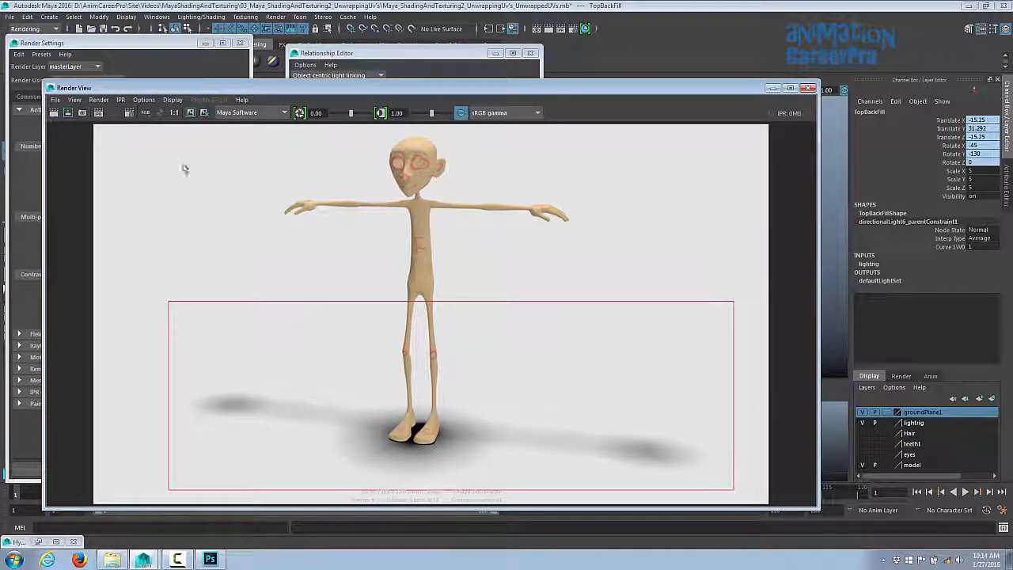
left_click(68, 113)
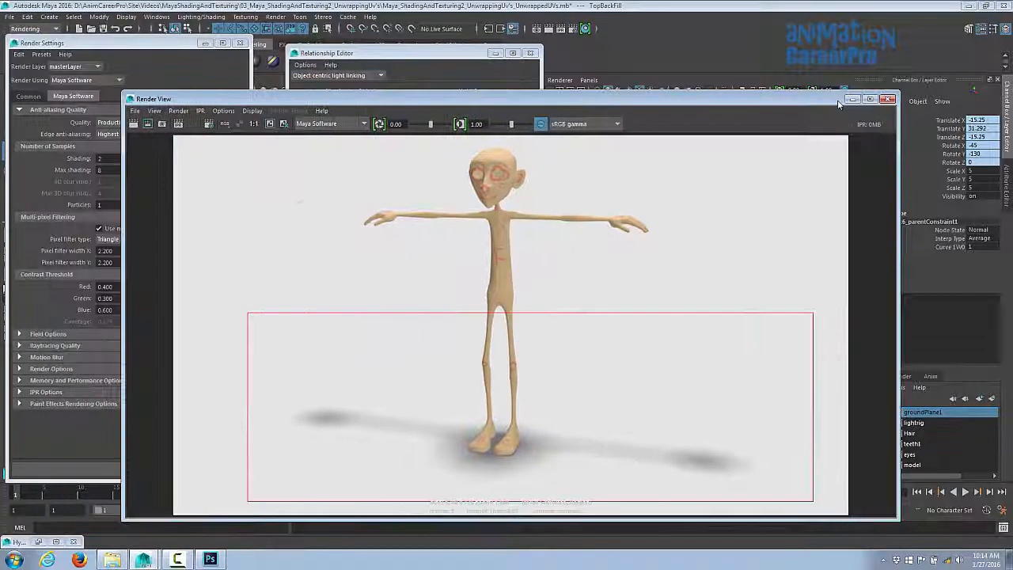
- Move the Render View aside and close the Light Linking Editor and Render Settings
left_click_drag(135, 90, 1012, 50)
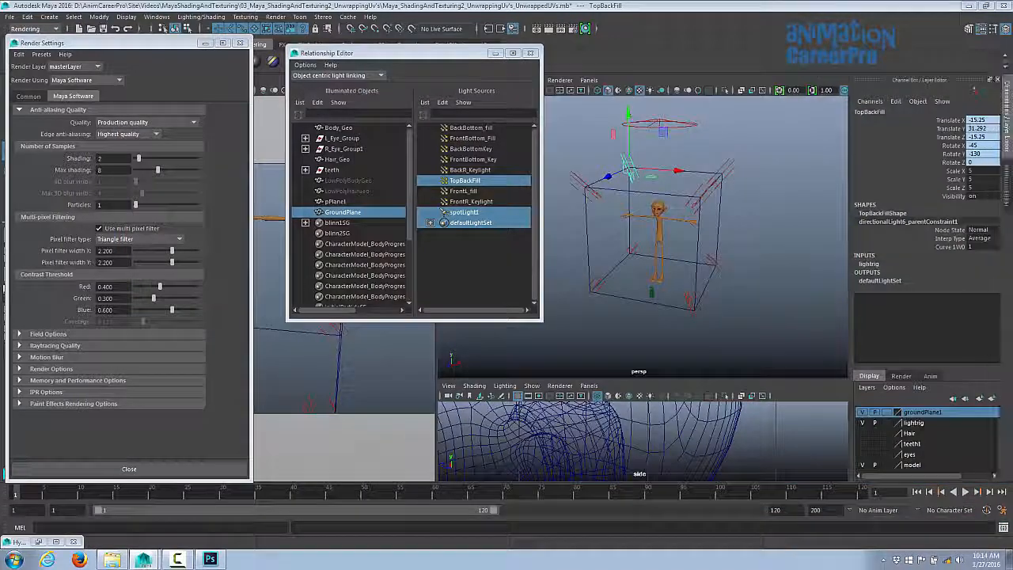
left_click(531, 53)
left_click(240, 43)
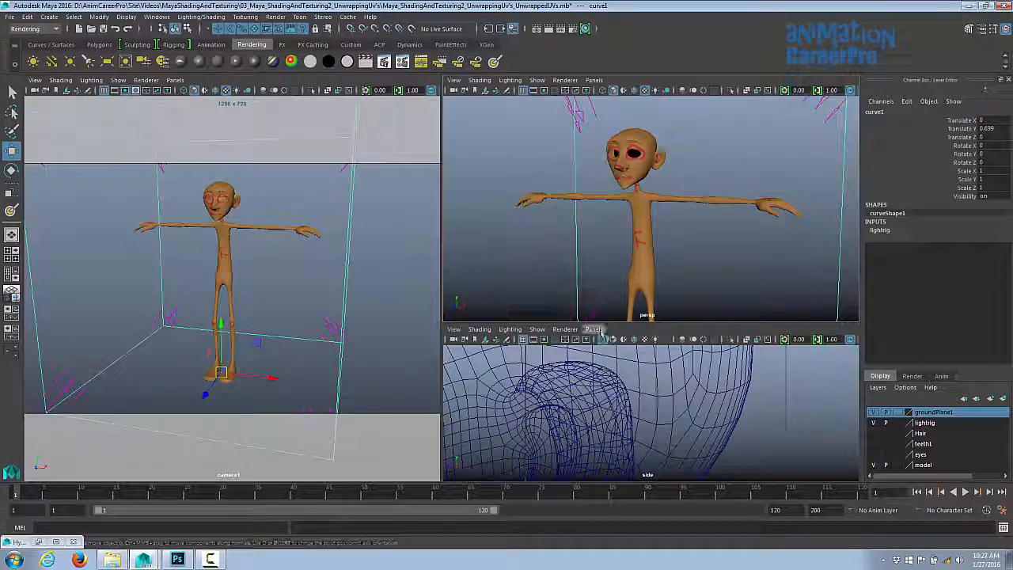
- Enlarge the lower panel and load the Hypershade into it
left_click_drag(609, 323, 618, 287)
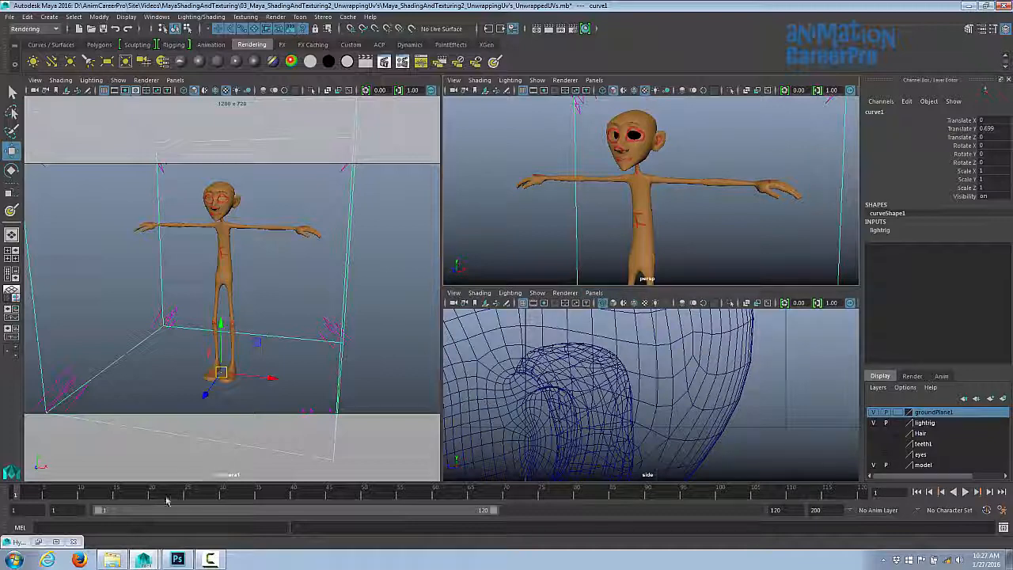
left_click(38, 542)
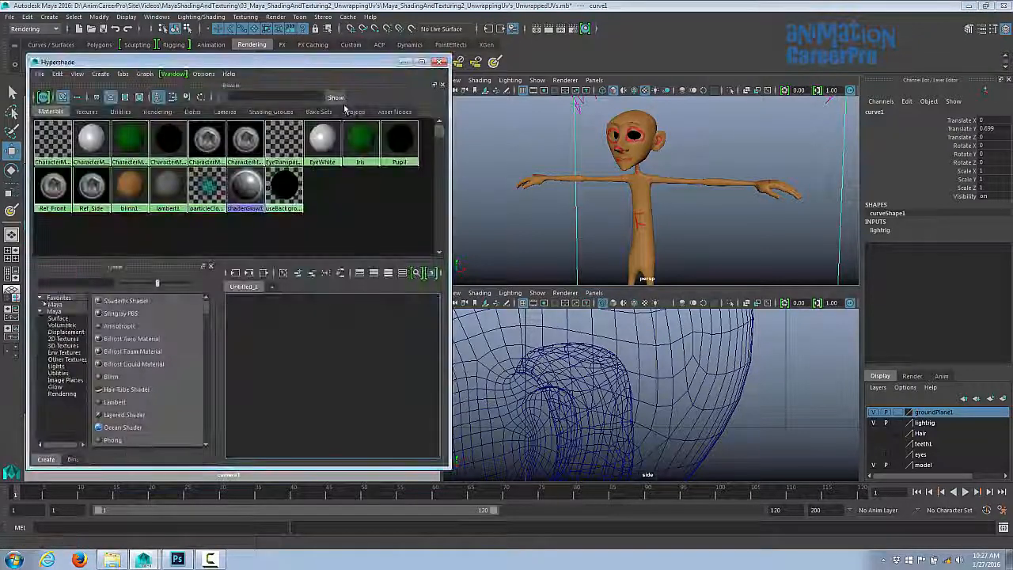
left_click(441, 64)
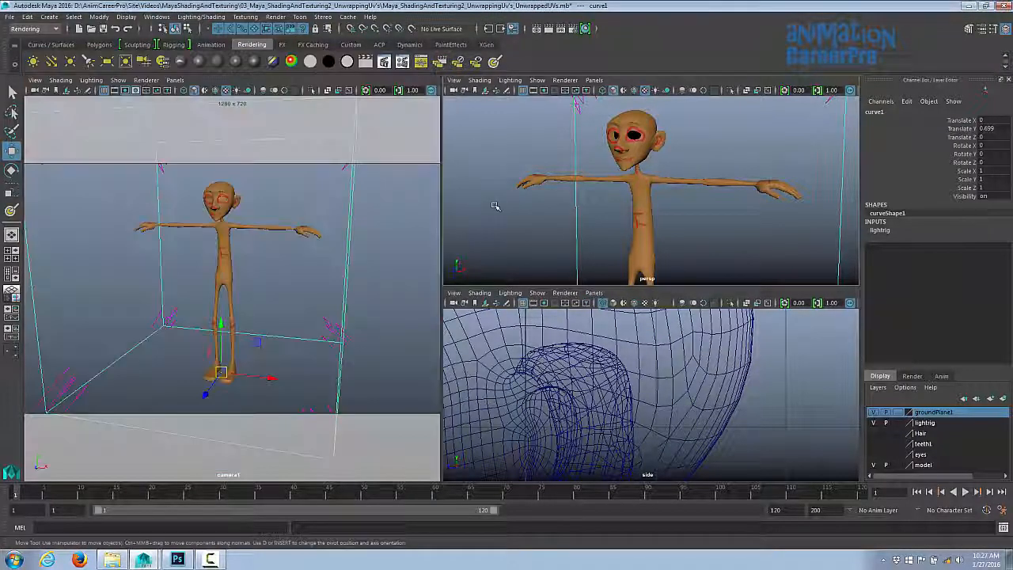
left_click(600, 293)
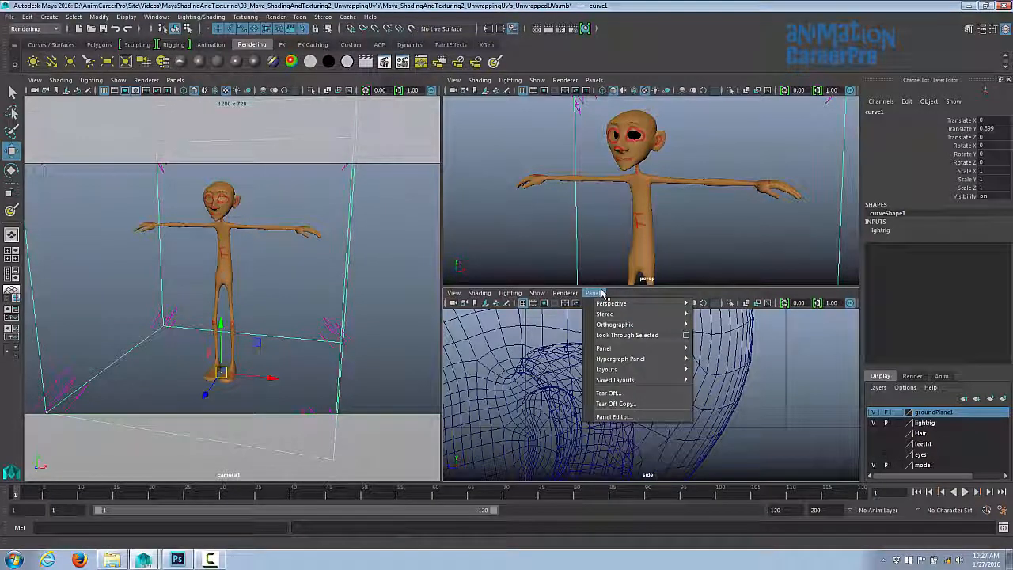
mouse_move(633, 348)
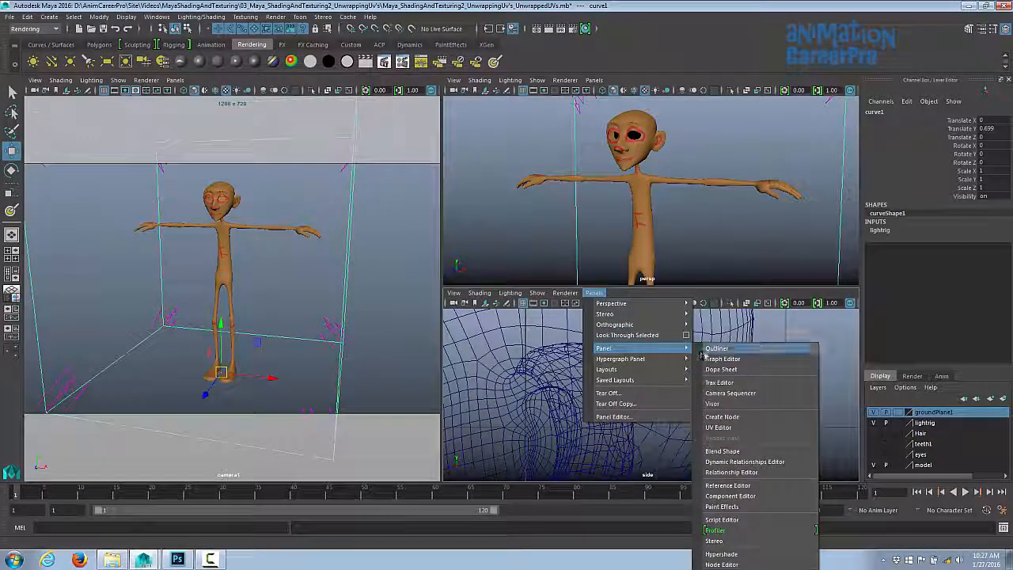
left_click(720, 554)
scroll(690, 379, "down", 1)
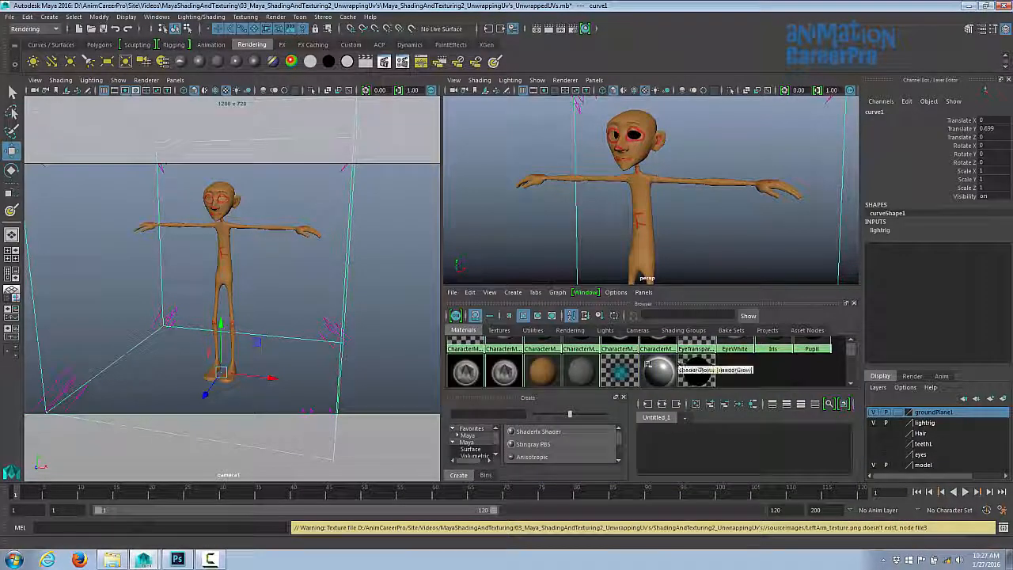
- Open the blinn1 material's attributes and go to its colour file texture node
left_click(540, 367)
double_click(540, 367)
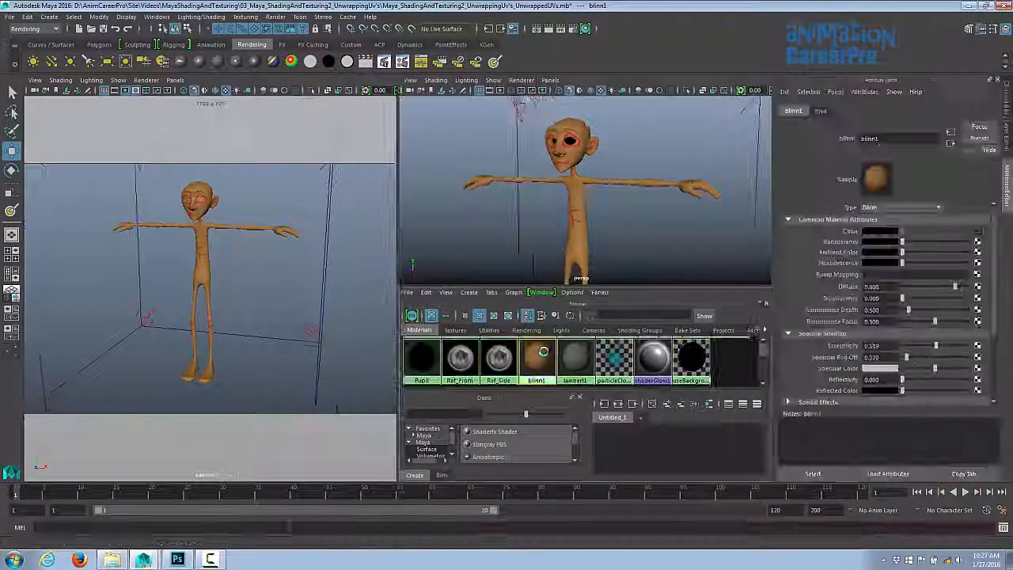
left_click(978, 235)
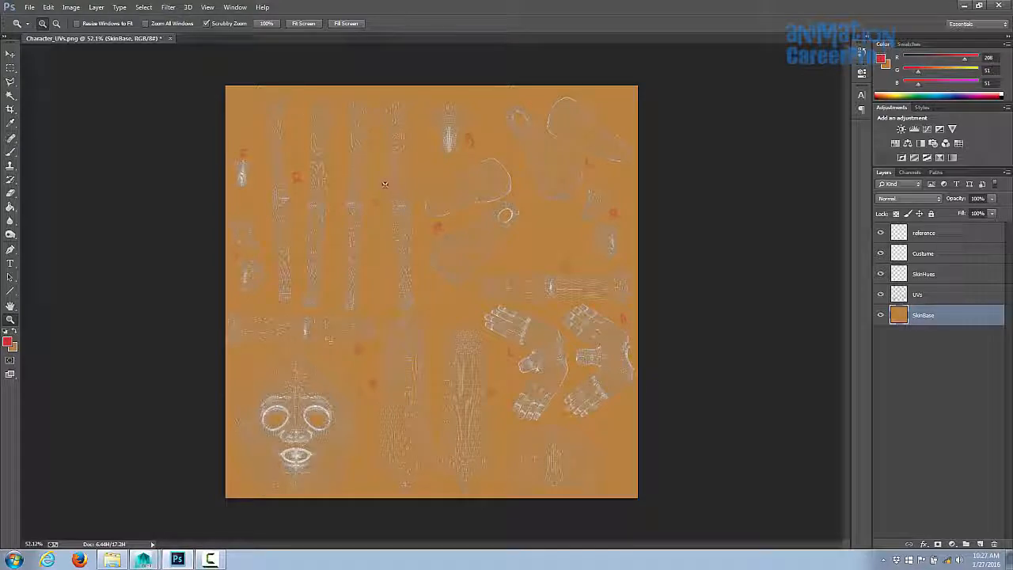
- Switch to Photoshop, zoom into the face UVs and set up a large soft round brush
left_click_drag(279, 424, 335, 431)
left_click_drag(336, 431, 539, 315)
key("b")
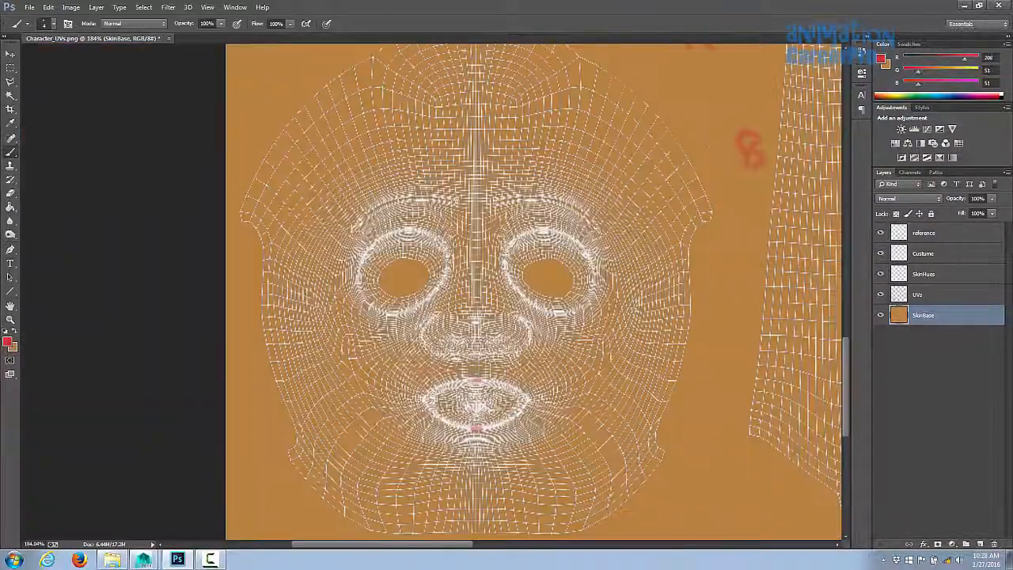
left_click(53, 24)
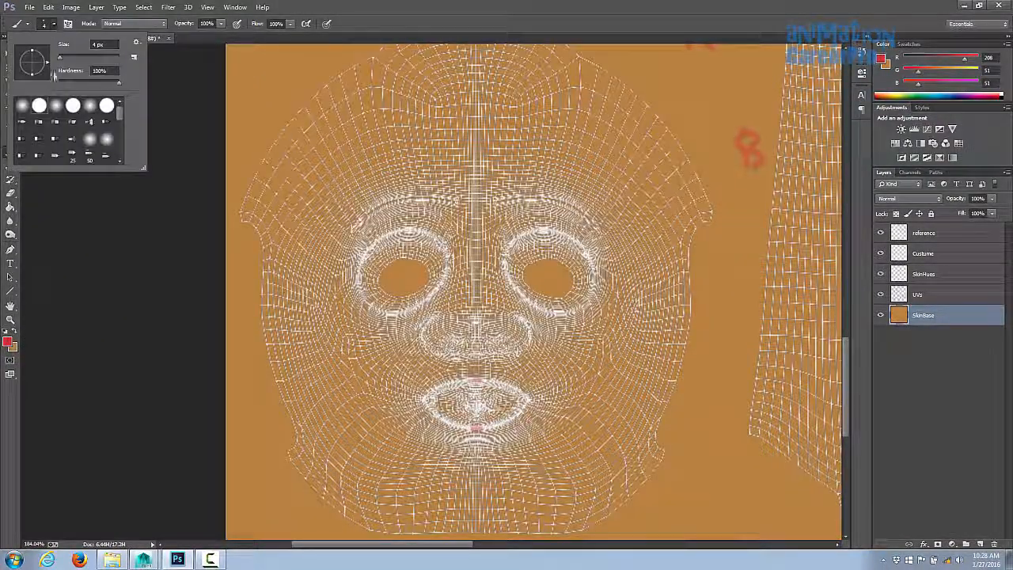
double_click(91, 110)
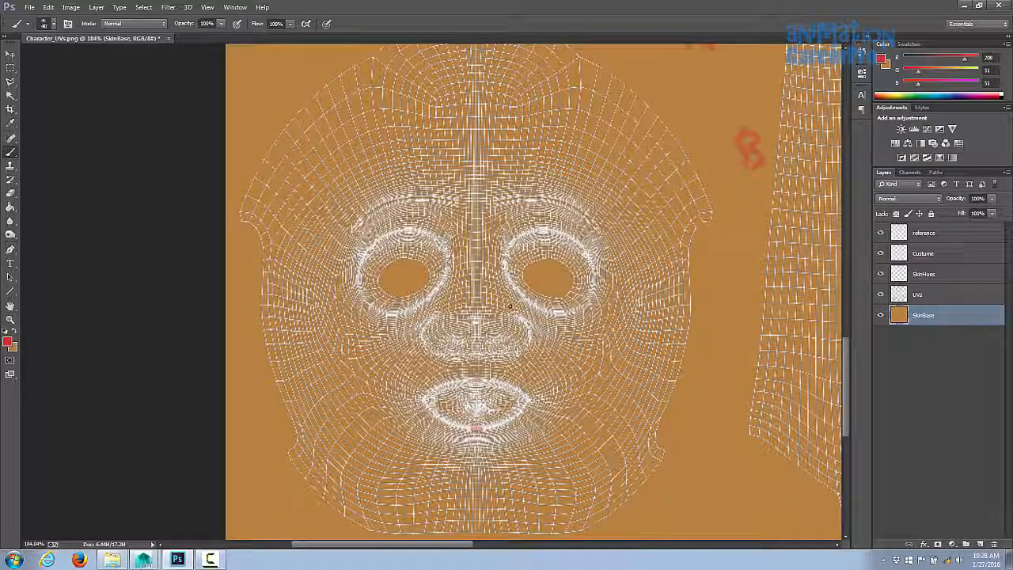
key("bracketright")
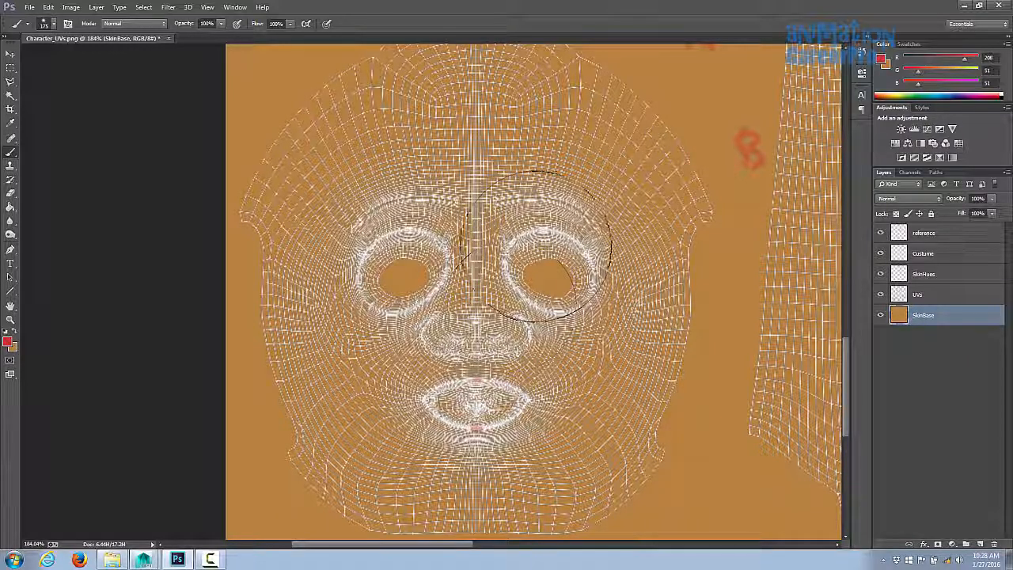
- Try painting a red stroke over the right eye and undo it
mouse_move(546, 257)
left_mouse_down()
mouse_move(581, 281)
mouse_move(575, 238)
left_mouse_up()
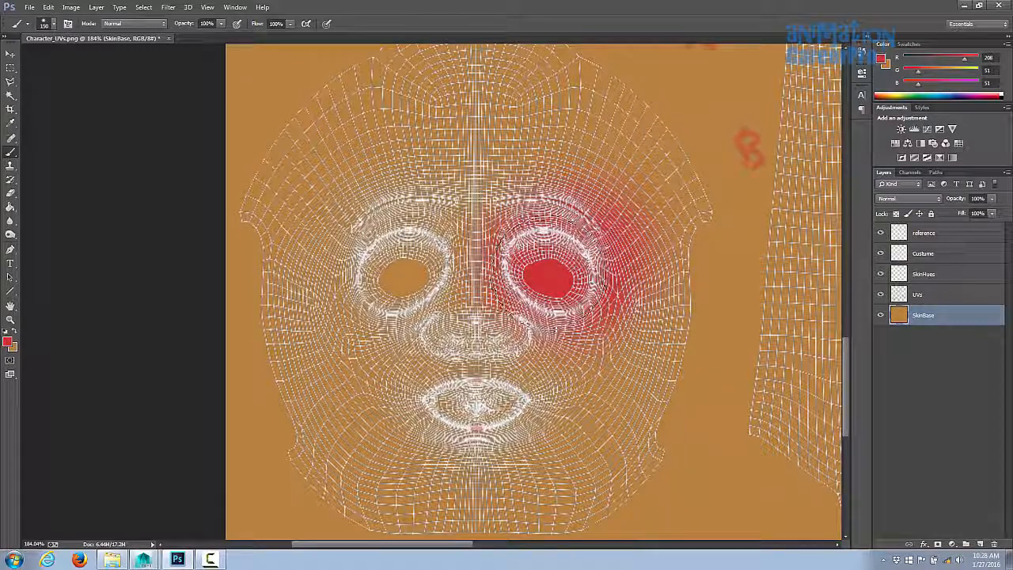
key("ctrl+z")
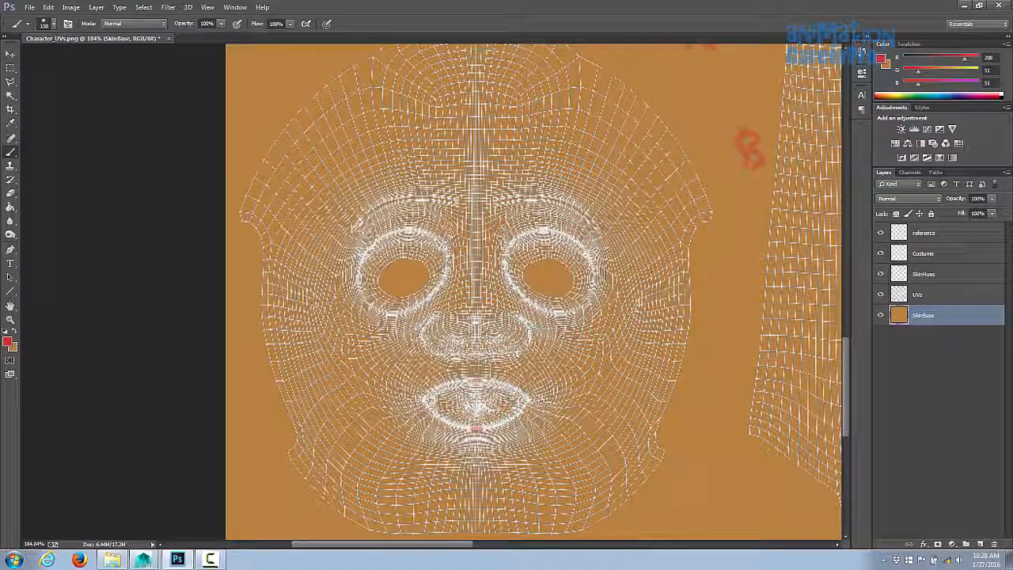
- Set the foreground colour to a darker skin brown, hex 875f2f, by lowering its brightness to 53%
left_click(14, 332)
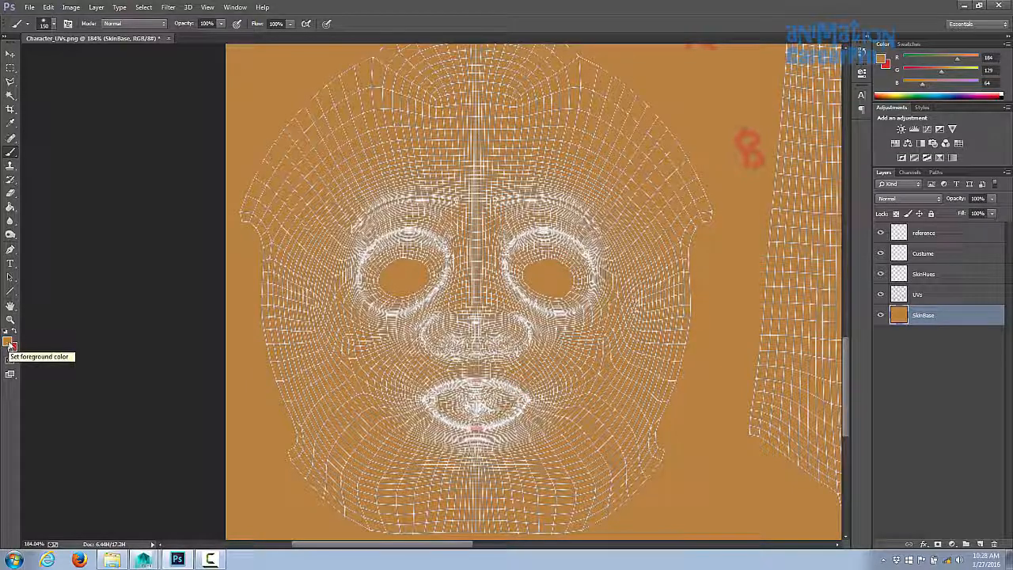
left_click(8, 343)
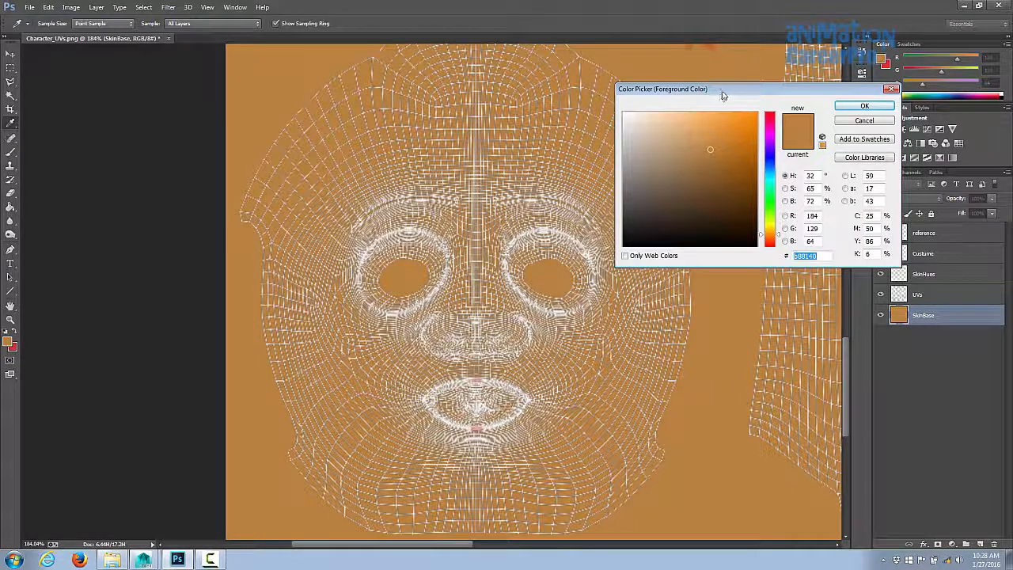
left_click_drag(723, 95, 741, 78)
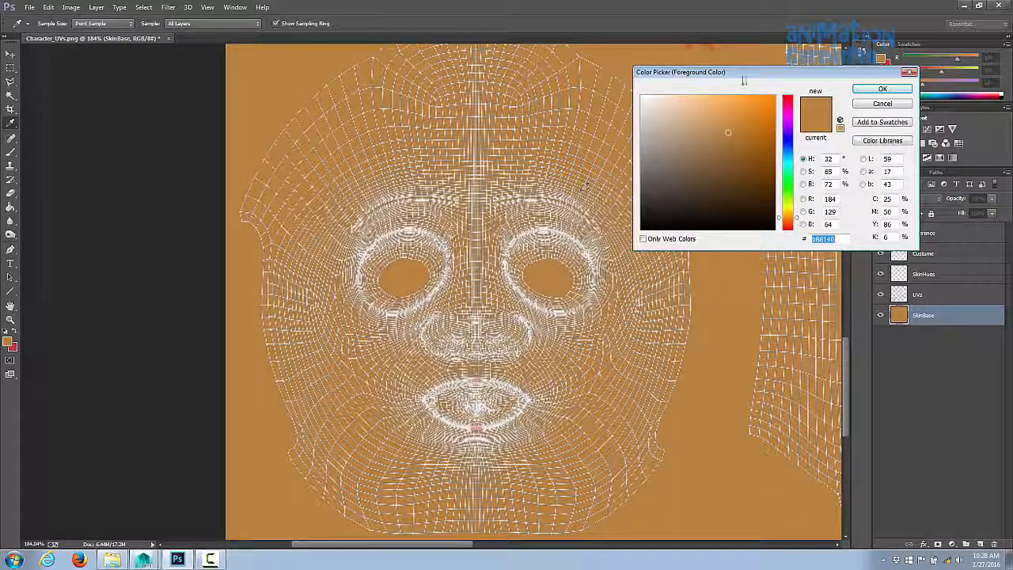
left_click_drag(762, 79, 751, 77)
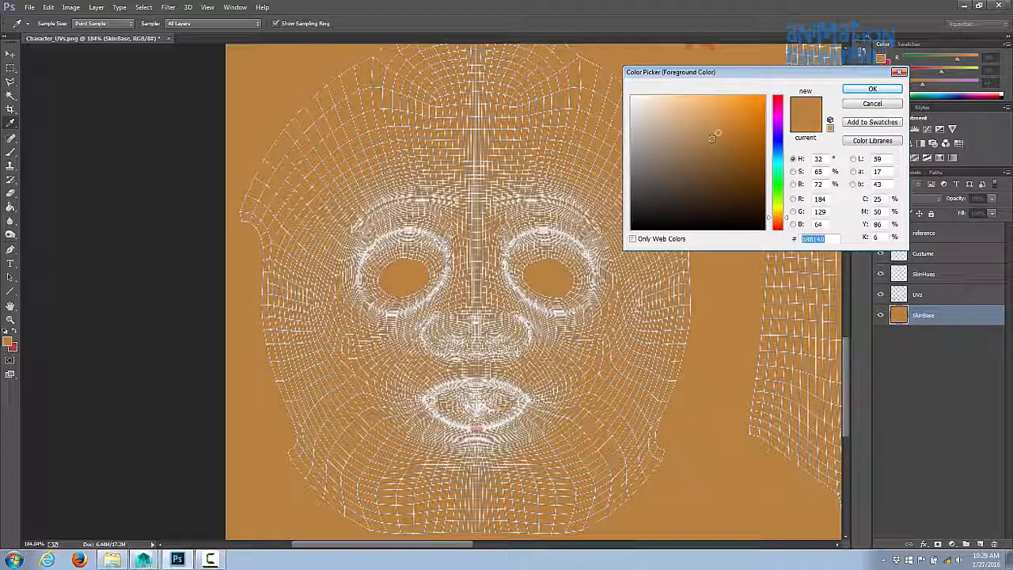
left_click(794, 172)
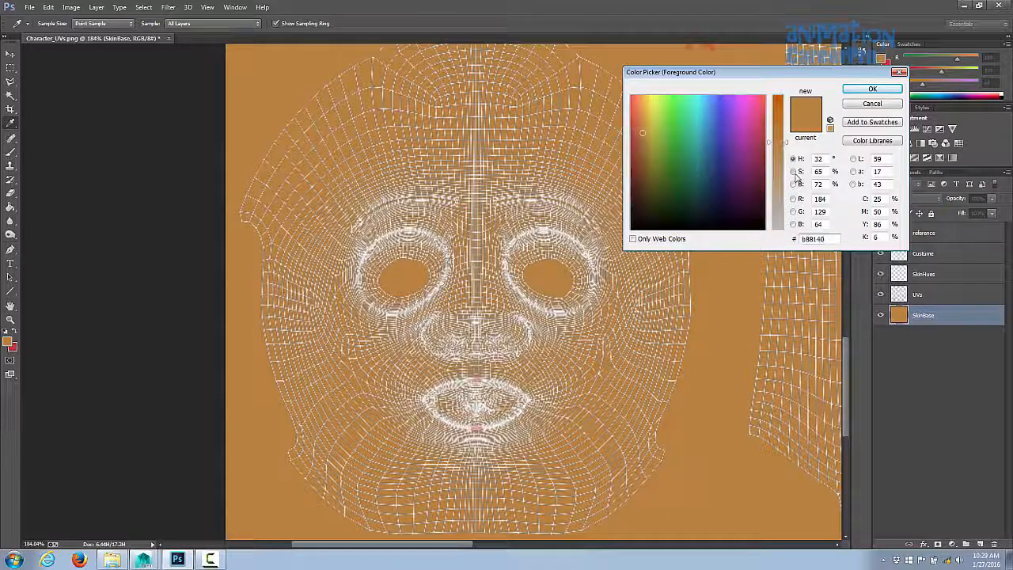
left_click(794, 185)
left_click_drag(787, 135, 788, 160)
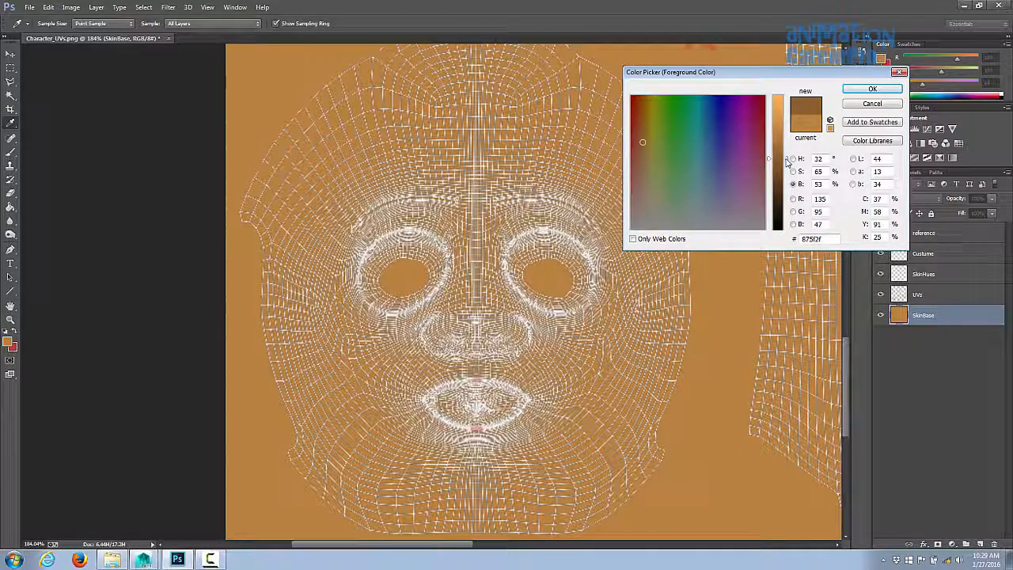
left_click(872, 88)
- On the SkinHues layer, paint soft dark-brown patches around both eyes and the nose
key("b")
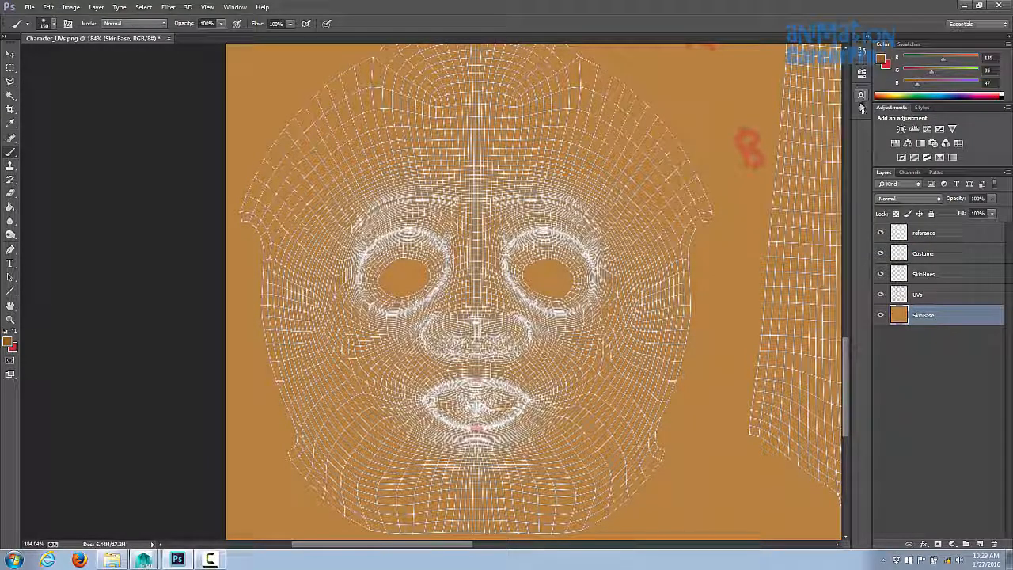
left_click(936, 275)
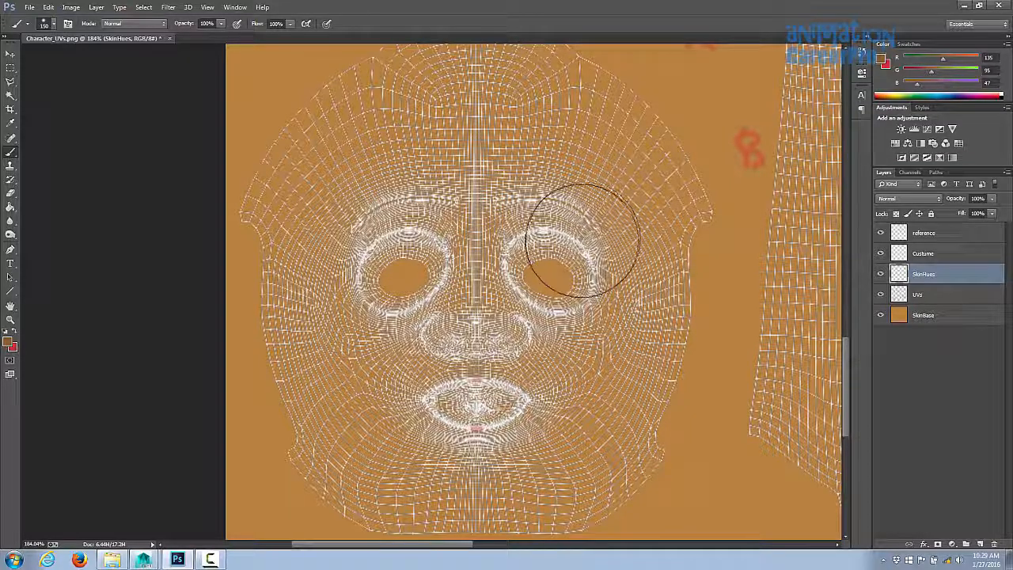
key("[")
mouse_move(548, 247)
left_mouse_down()
mouse_move(569, 289)
mouse_move(564, 277)
left_mouse_up()
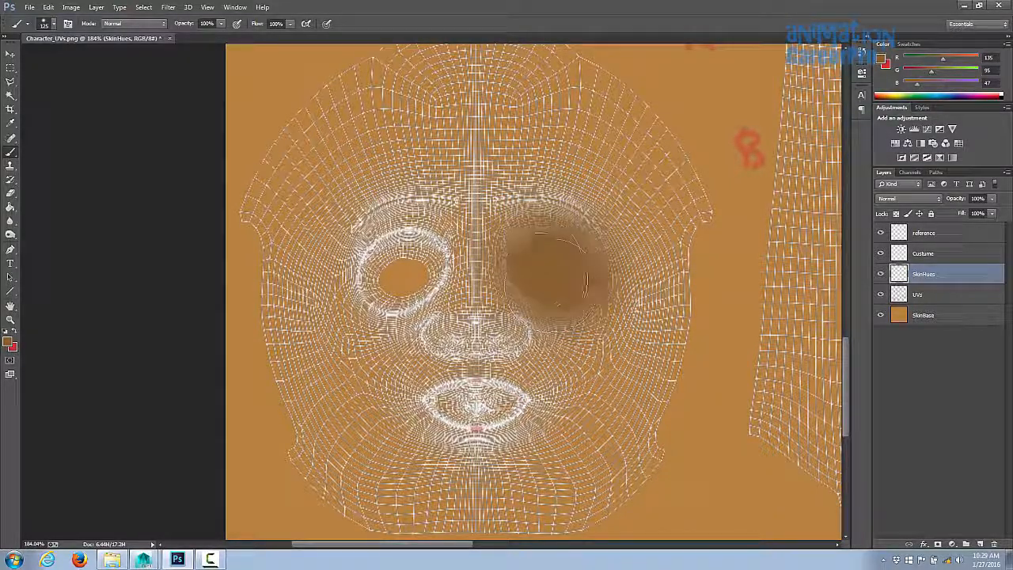
mouse_move(415, 249)
left_mouse_down()
mouse_move(404, 273)
mouse_move(385, 267)
mouse_move(416, 279)
mouse_move(411, 243)
mouse_move(432, 247)
left_mouse_up()
key("[")
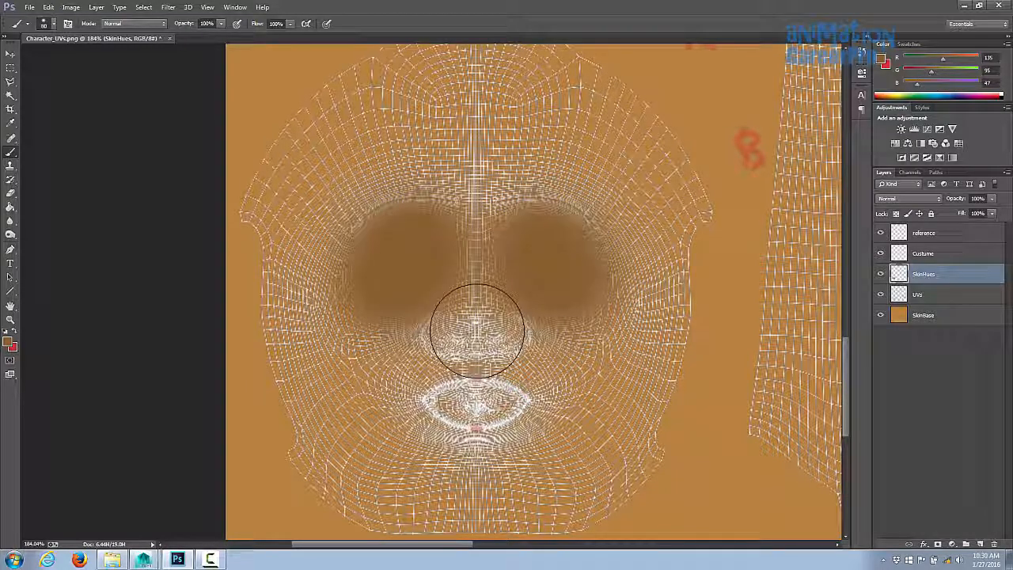
key("[")
key("[")
left_click_drag(477, 332, 476, 309)
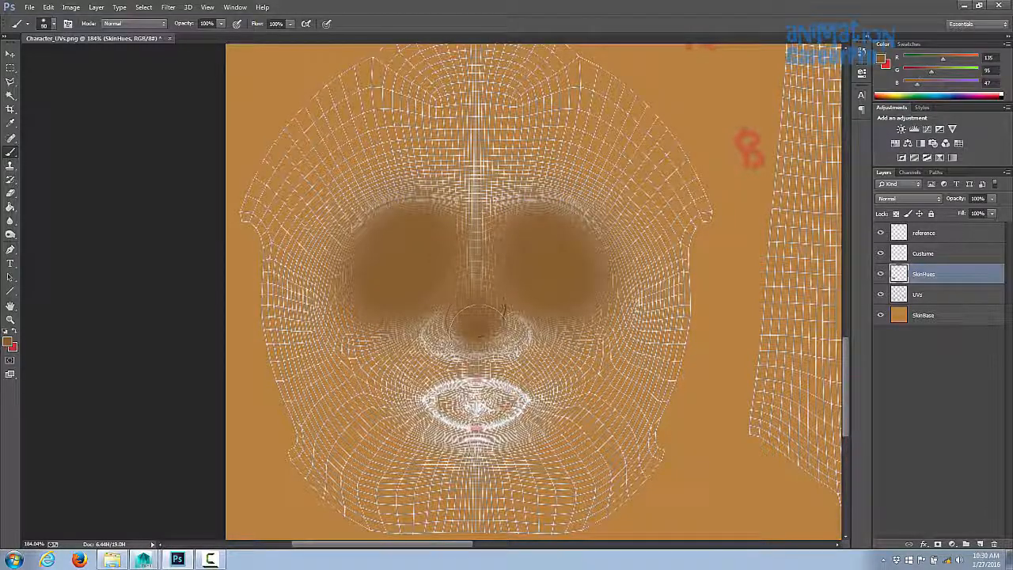
key("]")
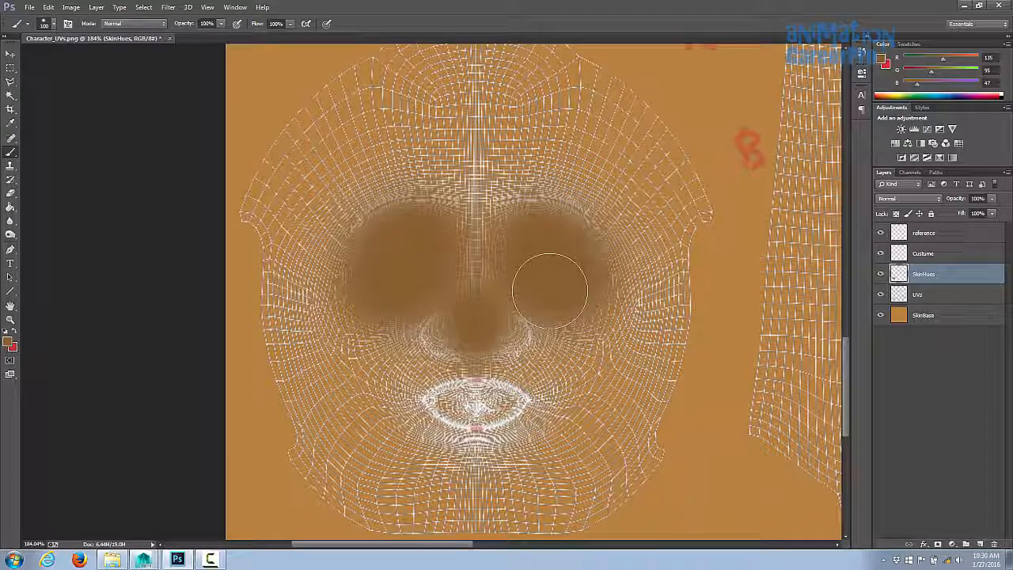
left_click_drag(550, 290, 554, 313)
- Hide the UVs layer and fit the whole canvas on screen
left_click(880, 295)
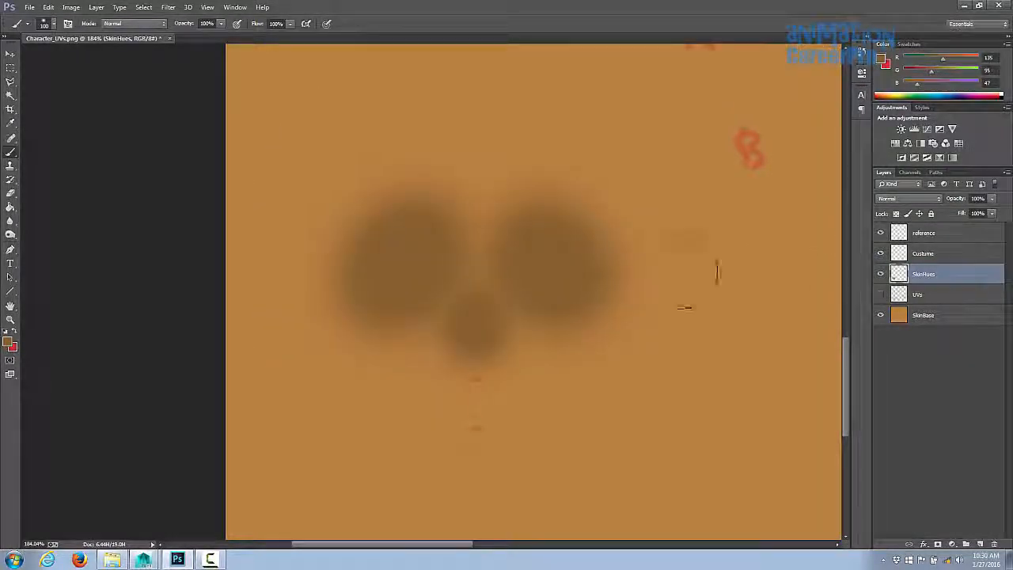
key("z")
key("ctrl+0")
- Save a PNG copy named Character_colortest.png in the images folder, replacing the existing file
left_click(29, 7)
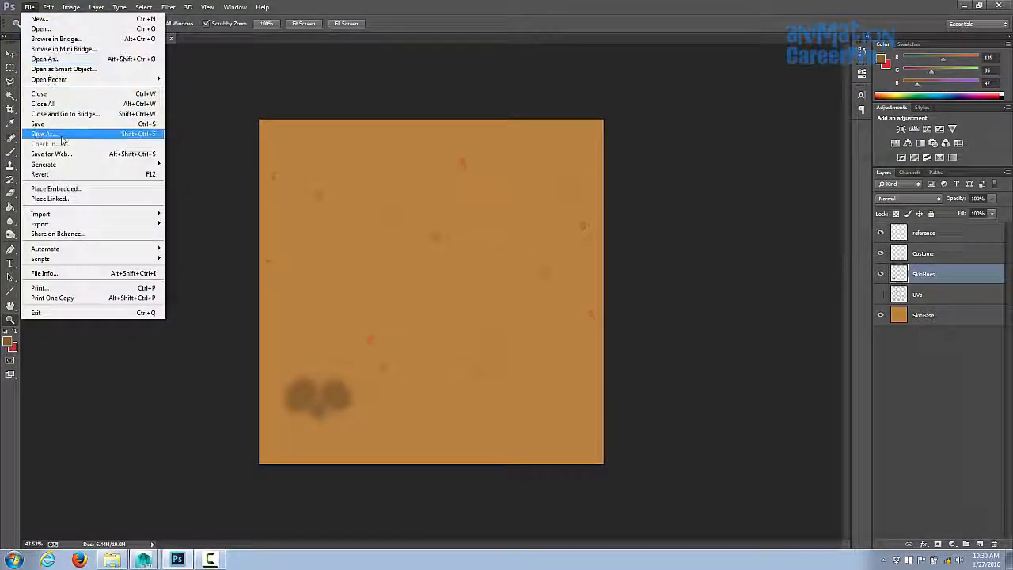
left_click(47, 133)
left_click(102, 227)
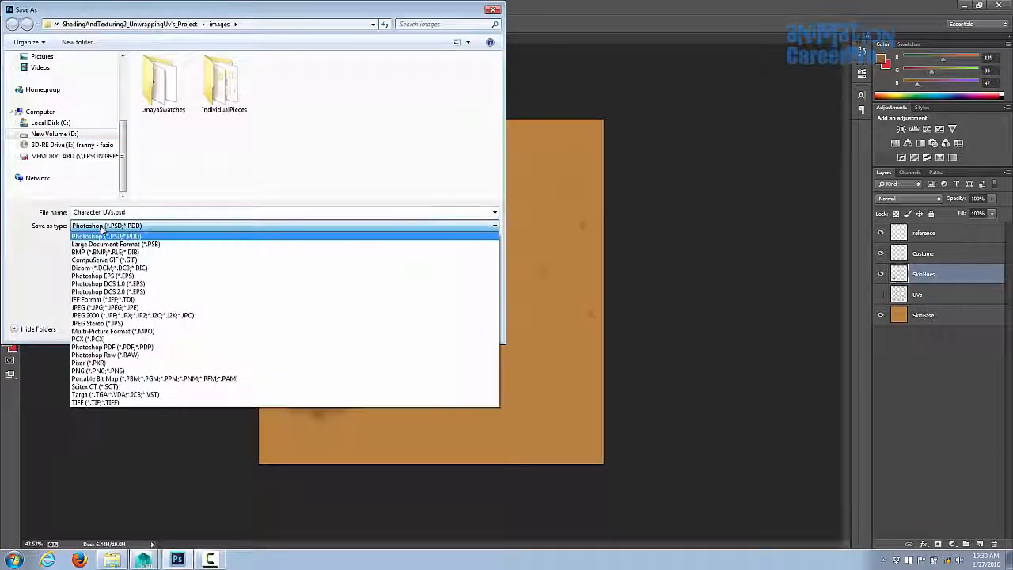
left_click(105, 372)
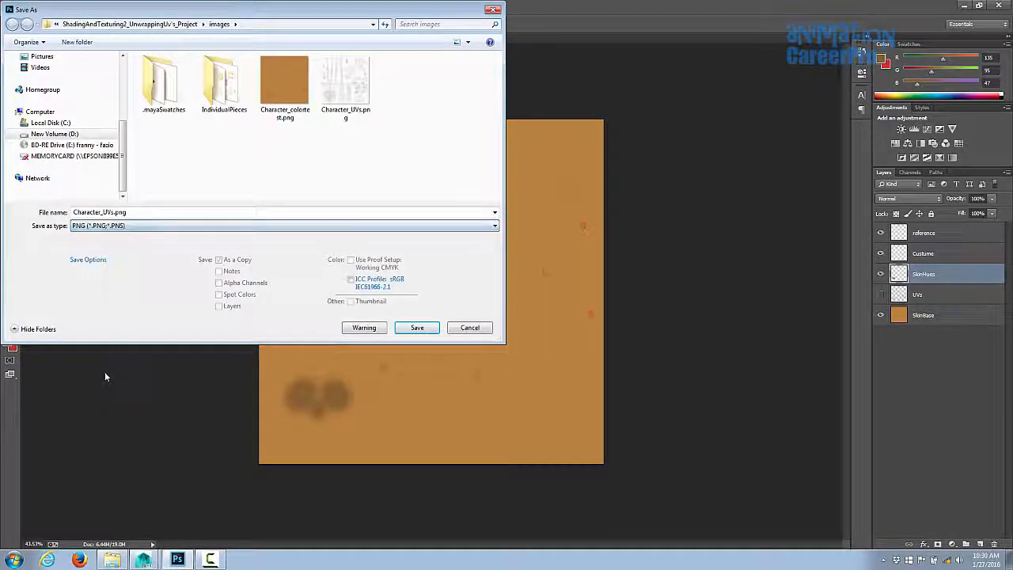
left_click(283, 109)
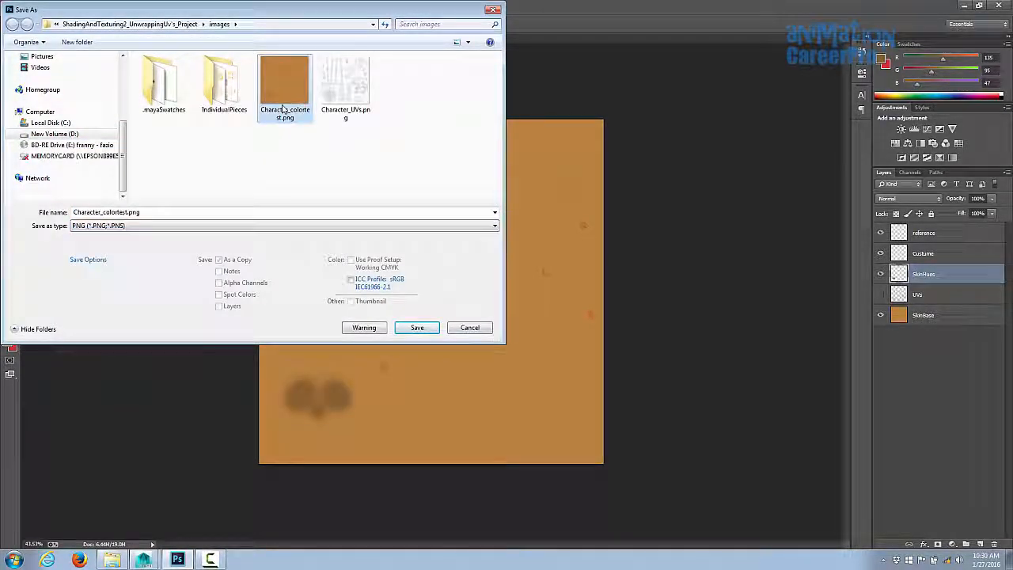
left_click(416, 327)
left_click(541, 283)
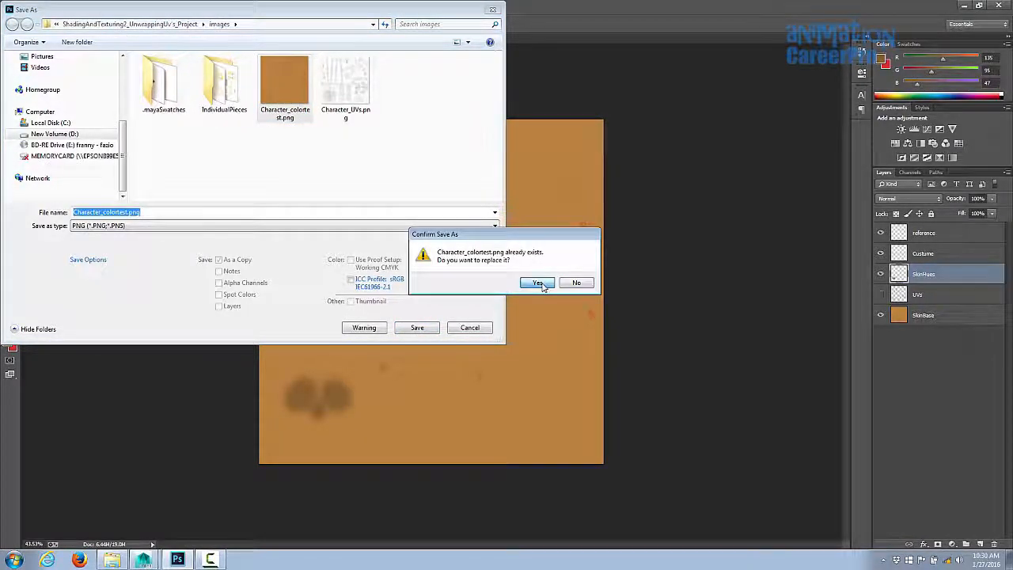
left_click(536, 173)
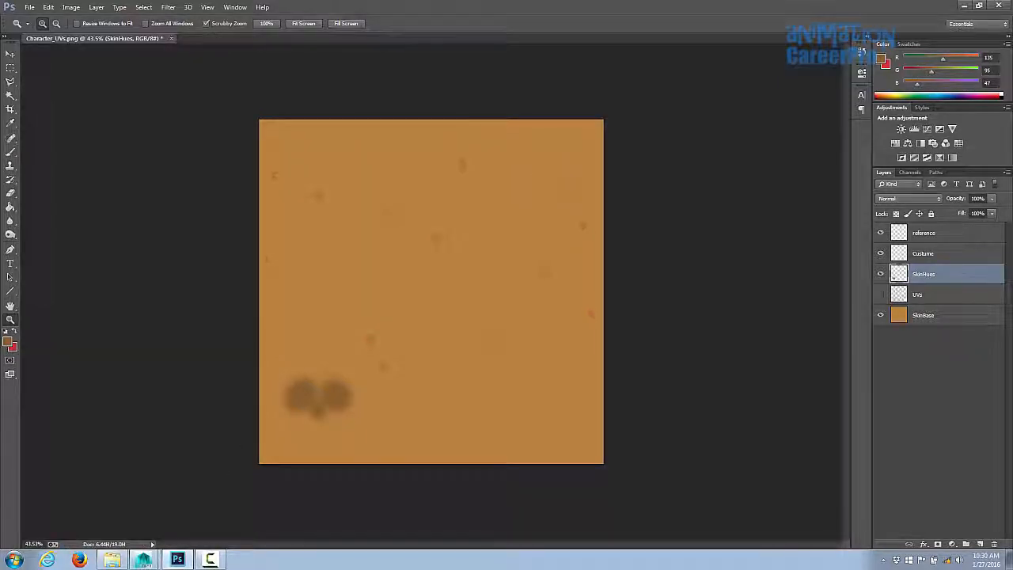
- Switch to Maya and reload the file4 colour-test texture to check the character's face
left_click(143, 560)
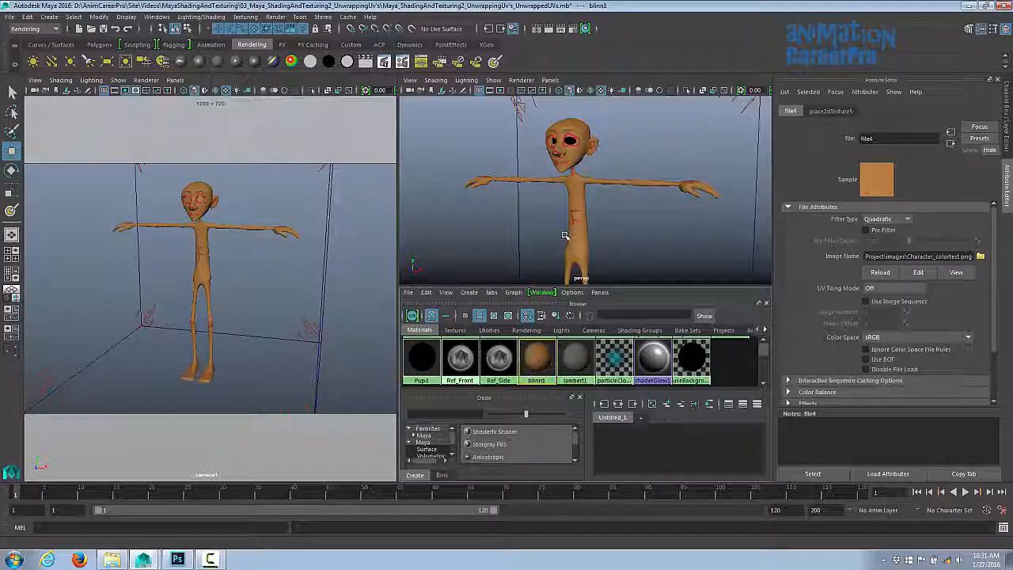
left_click(878, 272)
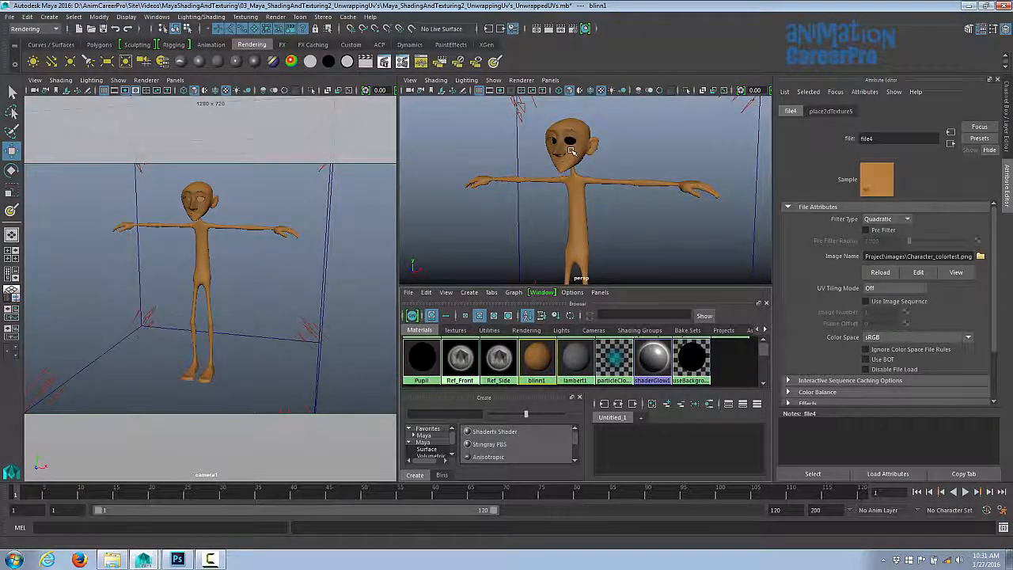
key("space")
scroll(584, 287, "up", 10)
mouse_move(583, 287)
left_mouse_down("alt")
mouse_move(631, 303)
mouse_move(554, 290)
mouse_move(645, 286)
mouse_move(583, 287)
left_mouse_up("alt")
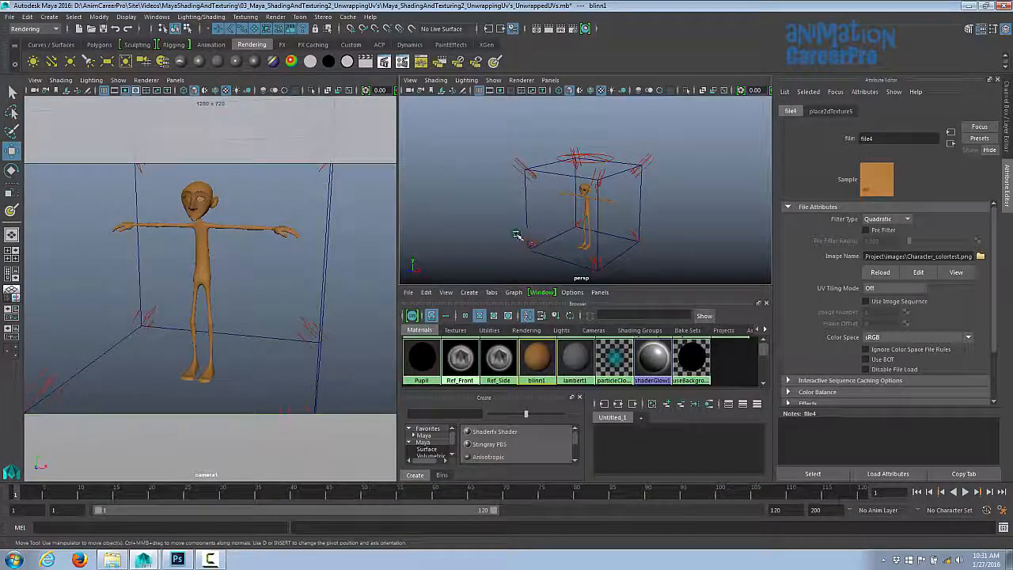
- Select camera1 and rotate it slightly to frame the character's face
left_click(516, 234)
middle_click_drag(475, 249, 609, 211)
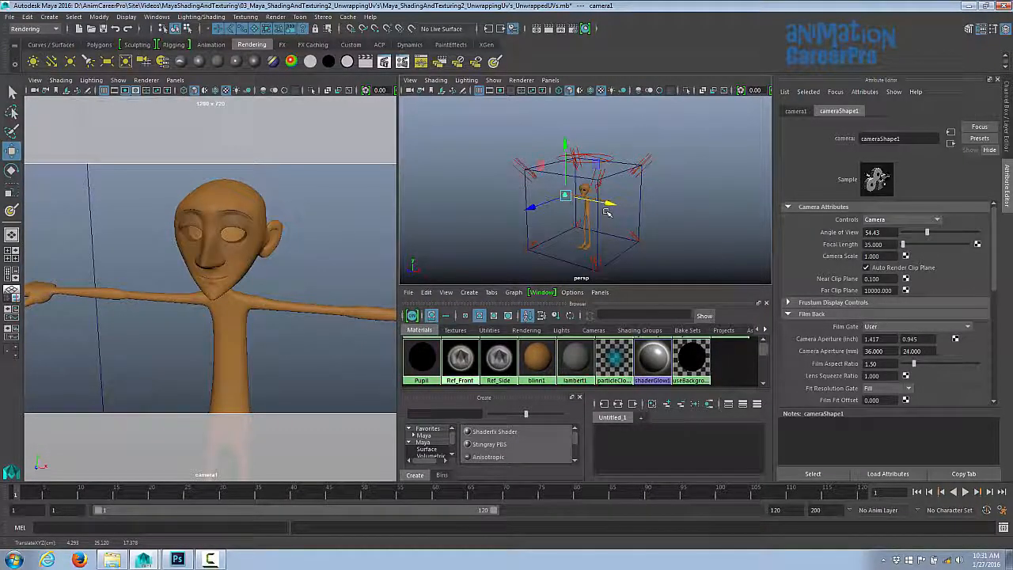
key("e")
left_click_drag(611, 210, 621, 208)
key("w")
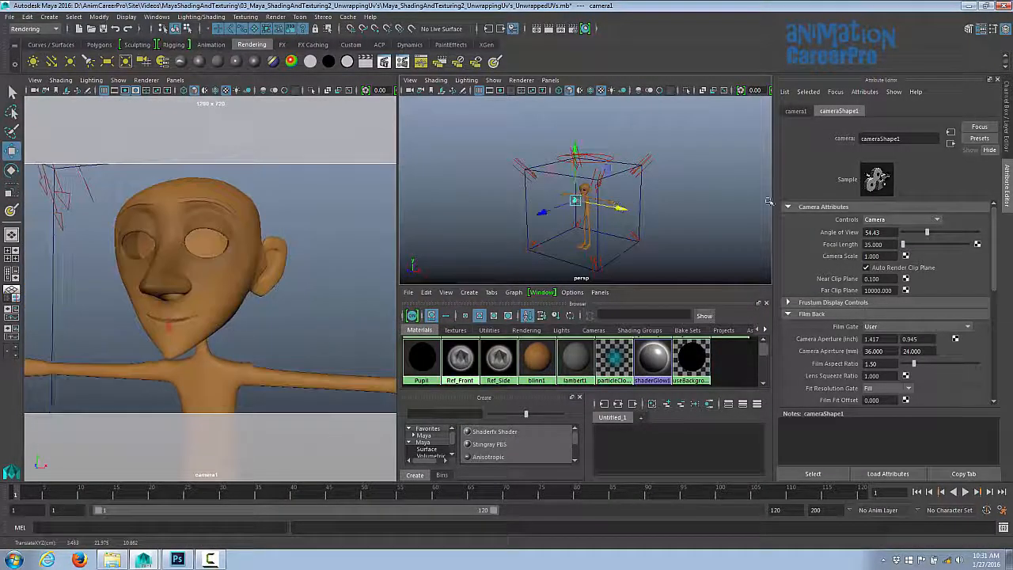
- Switch back to the Channel Box and turn on visibility of the eyes display layer
left_click(1006, 151)
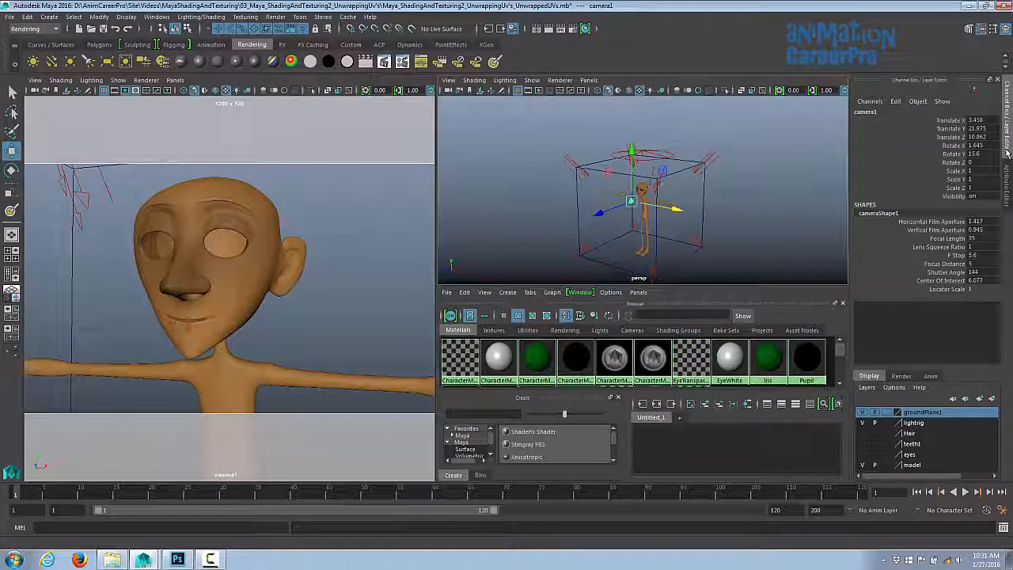
left_click(862, 454)
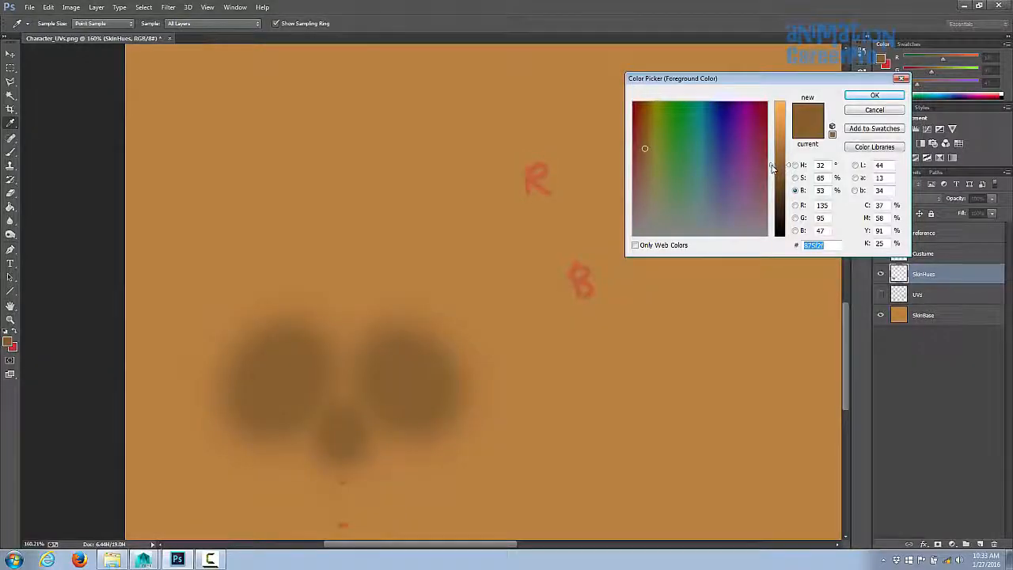
- Pick a darker brown foreground colour of R 93, G 65, B 32
left_click_drag(772, 168, 772, 182)
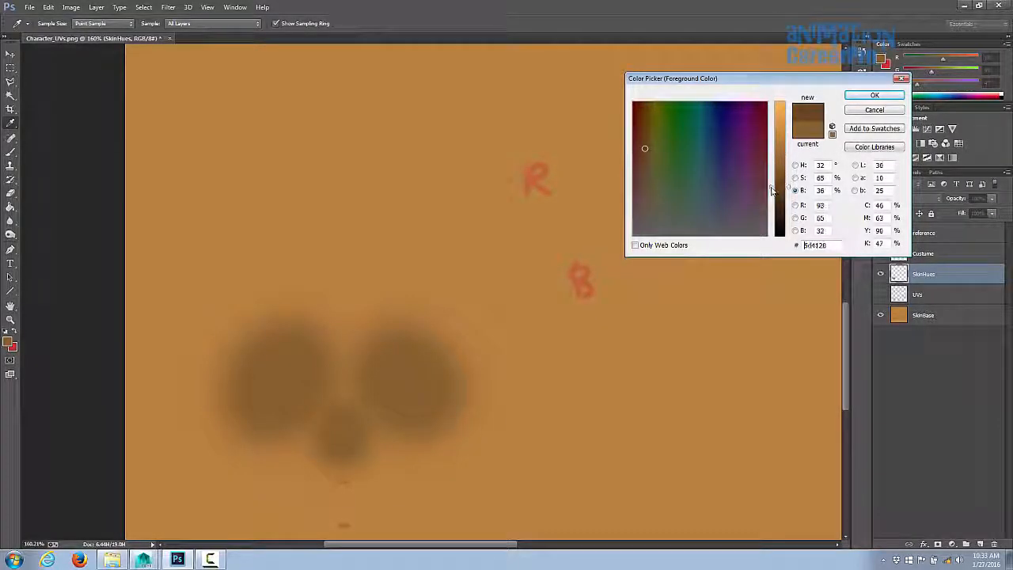
left_click(874, 95)
- Show the UVs layer and erase the patch over the nose with the Eraser
key("e")
left_click(880, 295)
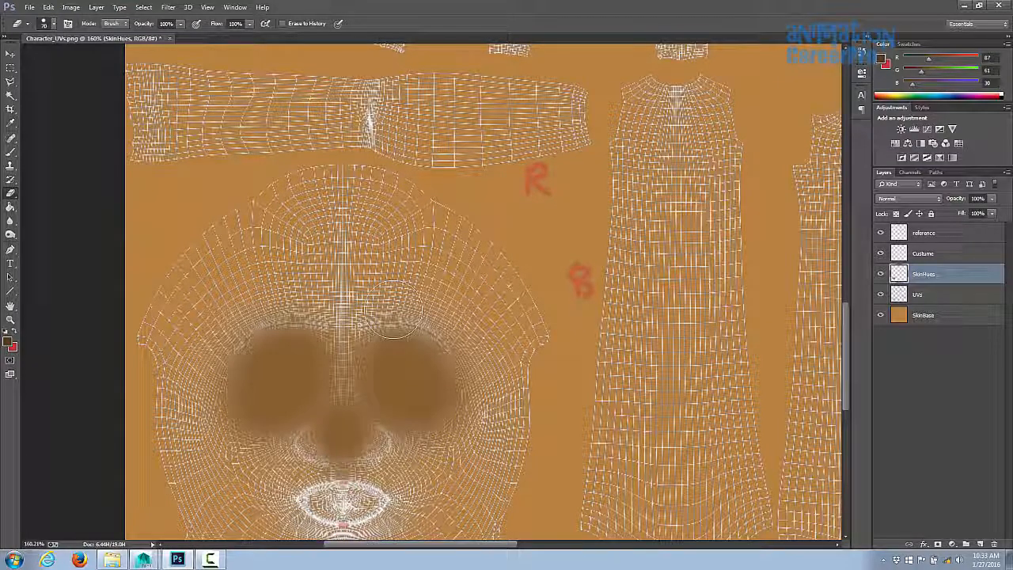
mouse_move(405, 312)
left_mouse_down()
mouse_move(426, 317)
mouse_move(294, 316)
mouse_move(158, 335)
mouse_move(464, 335)
mouse_move(501, 378)
mouse_move(283, 400)
mouse_move(342, 444)
left_mouse_up()
- Paint darker brown patches over both eye areas with the Brush, undoing the last stroke
key("b")
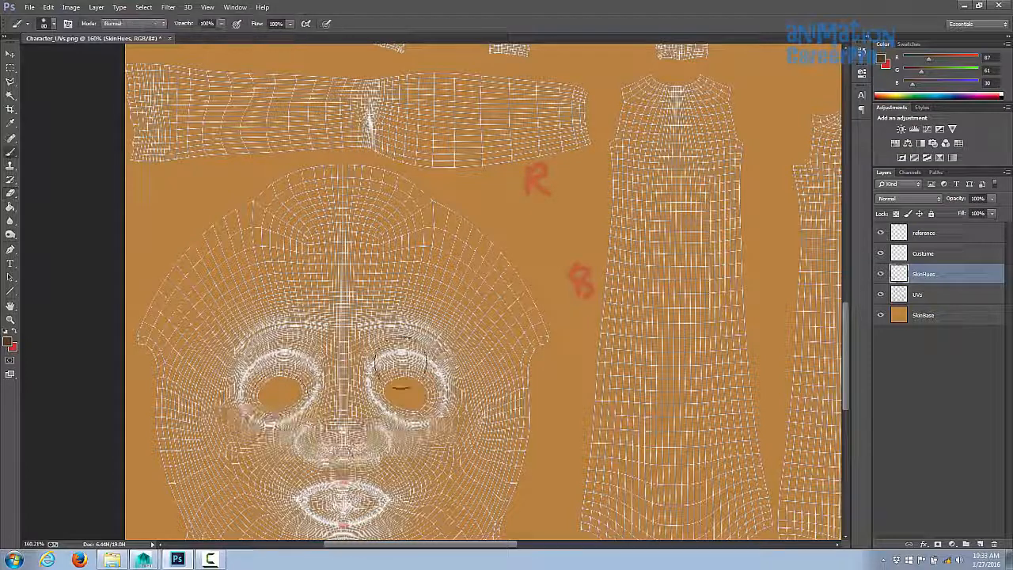
mouse_move(401, 360)
left_mouse_down()
mouse_move(388, 402)
mouse_move(440, 372)
mouse_move(437, 383)
mouse_move(467, 400)
left_mouse_up()
mouse_move(317, 380)
left_mouse_down()
mouse_move(245, 389)
mouse_move(283, 361)
mouse_move(261, 348)
mouse_move(296, 402)
mouse_move(276, 366)
mouse_move(291, 386)
mouse_move(290, 351)
mouse_move(321, 324)
mouse_move(303, 343)
mouse_move(260, 332)
mouse_move(249, 359)
left_mouse_up()
key("ctrl+z")
- Set a soft 70 px Eraser, enlarge it, and erase the outer edges of the left eye patch
key("e")
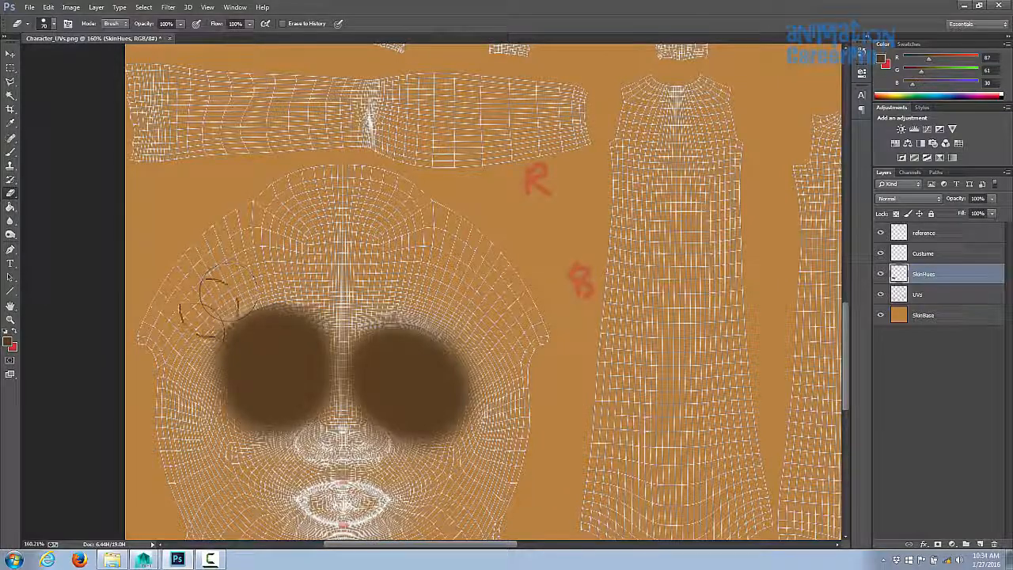
left_click(51, 24)
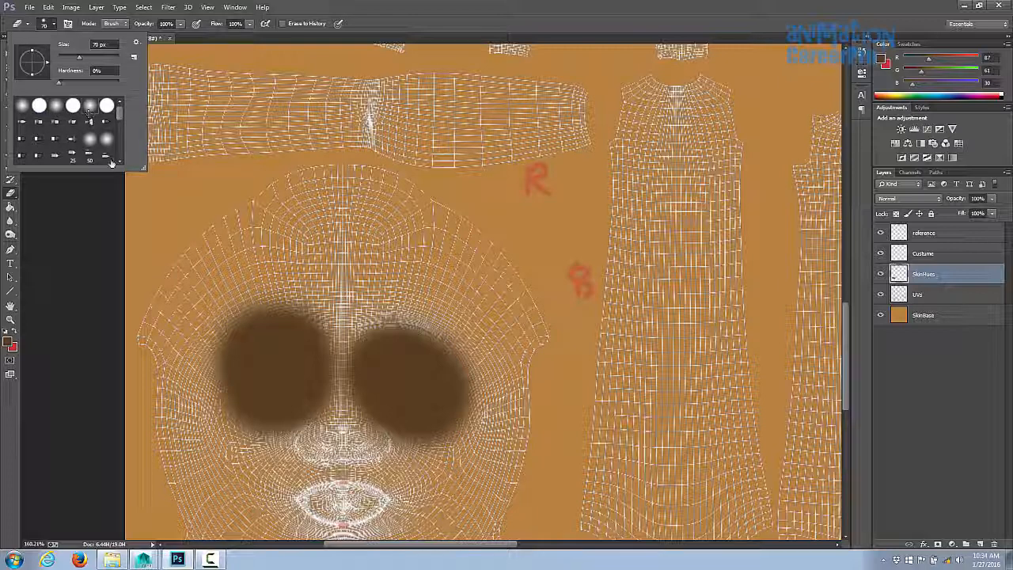
key("Return")
key("bracketright")
key("bracketright")
key("bracketright")
key("bracketright")
left_click_drag(283, 267, 182, 333)
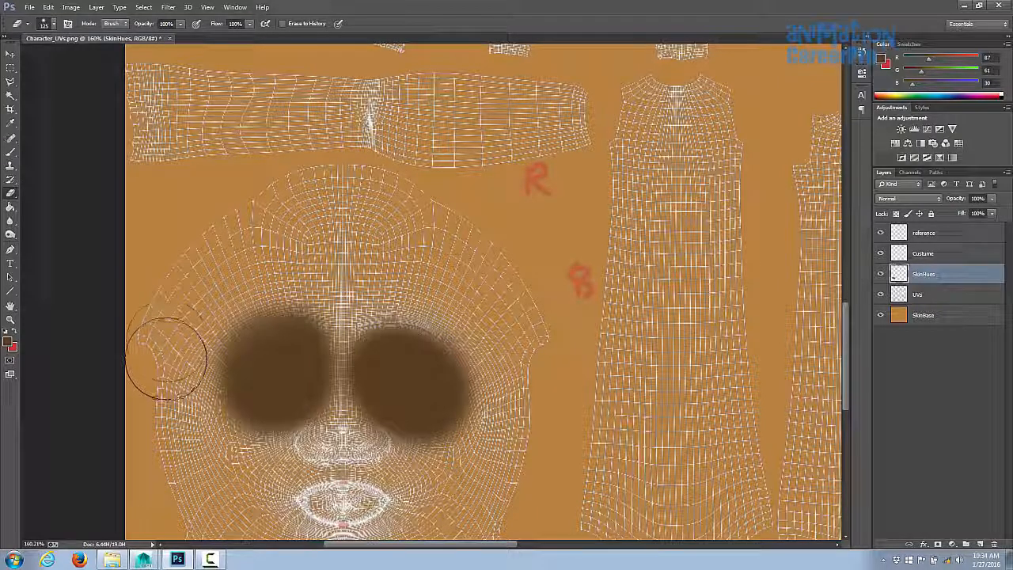
mouse_move(298, 262)
left_mouse_down()
mouse_move(270, 273)
mouse_move(208, 440)
mouse_move(267, 439)
left_mouse_up()
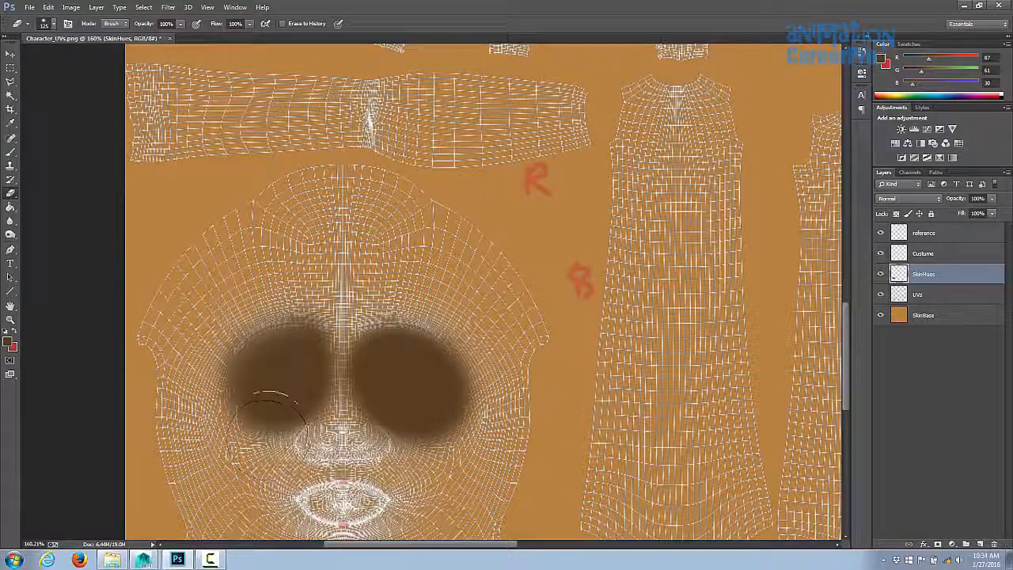
- Repaint the lower part of the left eye patch with the Brush and hide the UVs layer
key("b")
left_click_drag(287, 353, 264, 386)
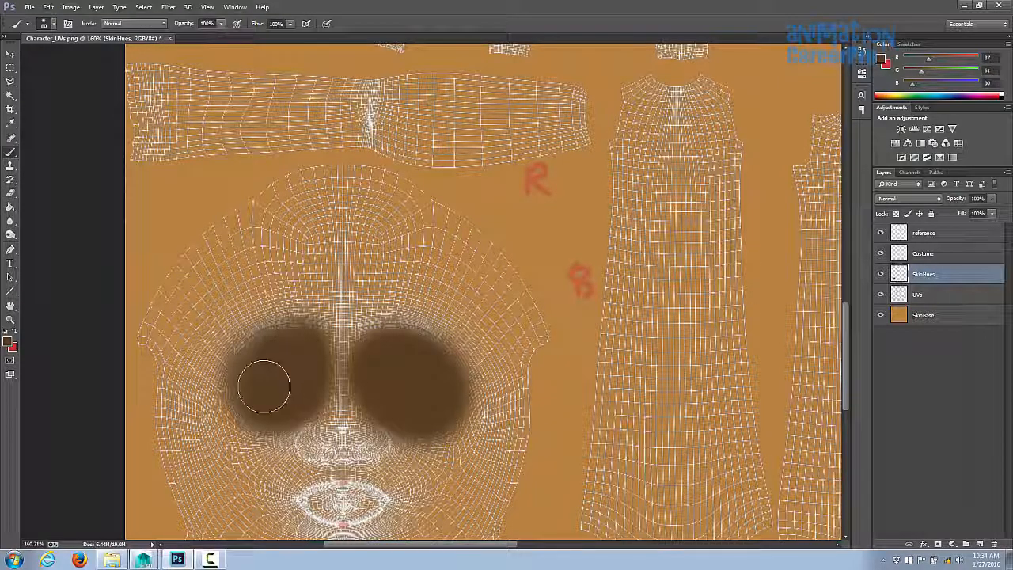
left_click(881, 295)
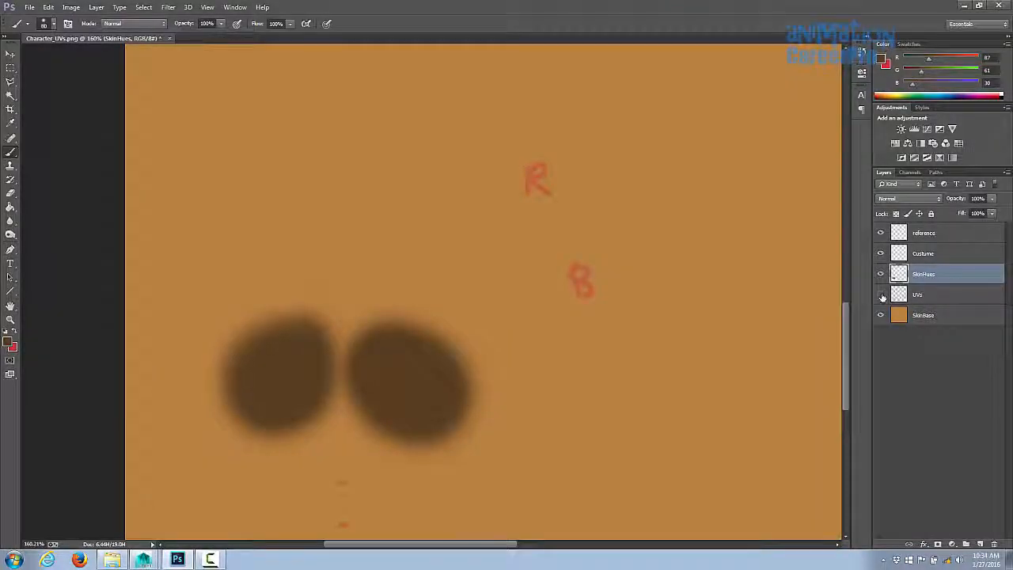
- Save a PNG copy named Character_colortest.png in the images folder, replacing the existing file
left_click(30, 7)
left_click(56, 136)
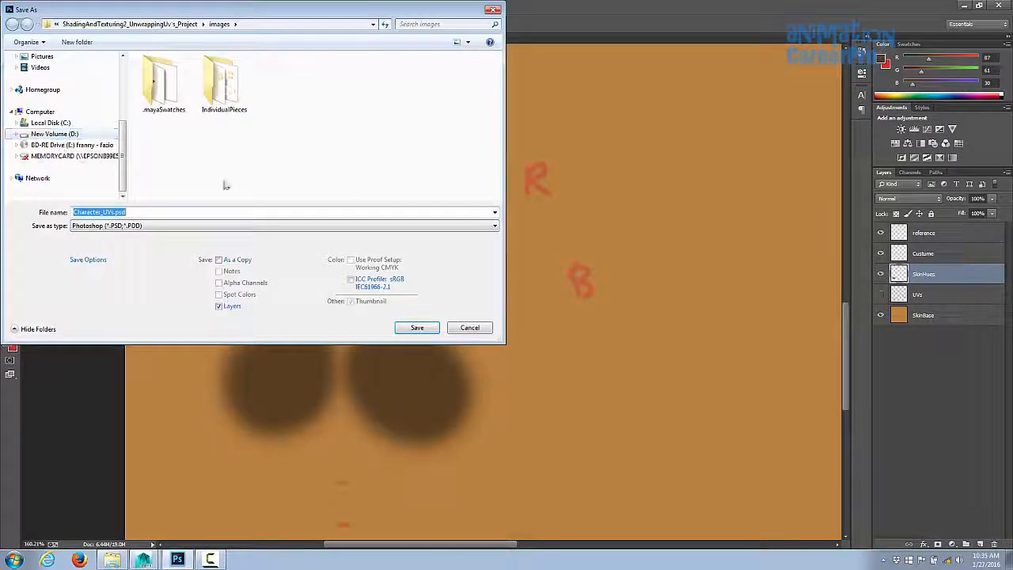
left_click(238, 226)
left_click(100, 366)
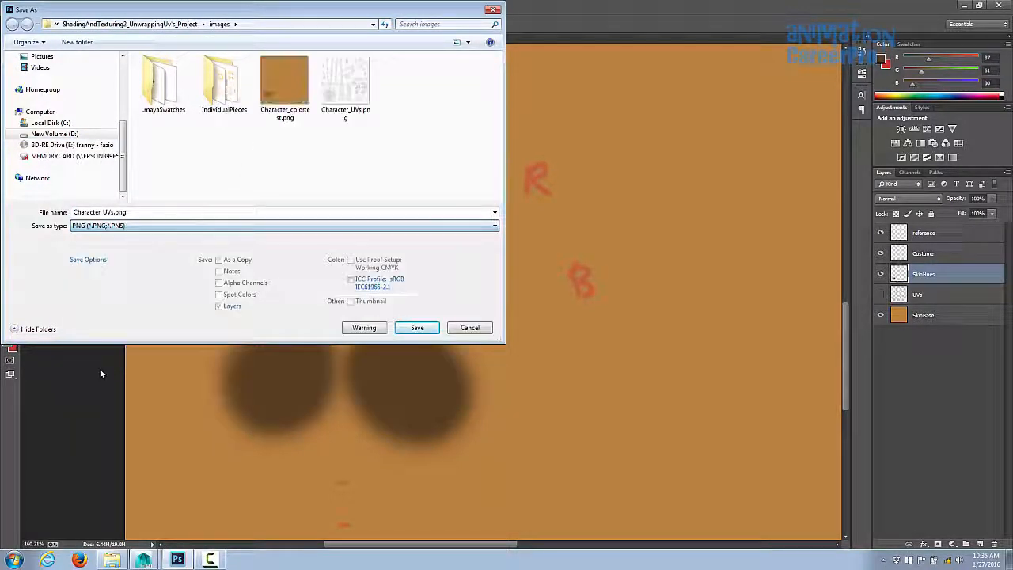
left_click(286, 119)
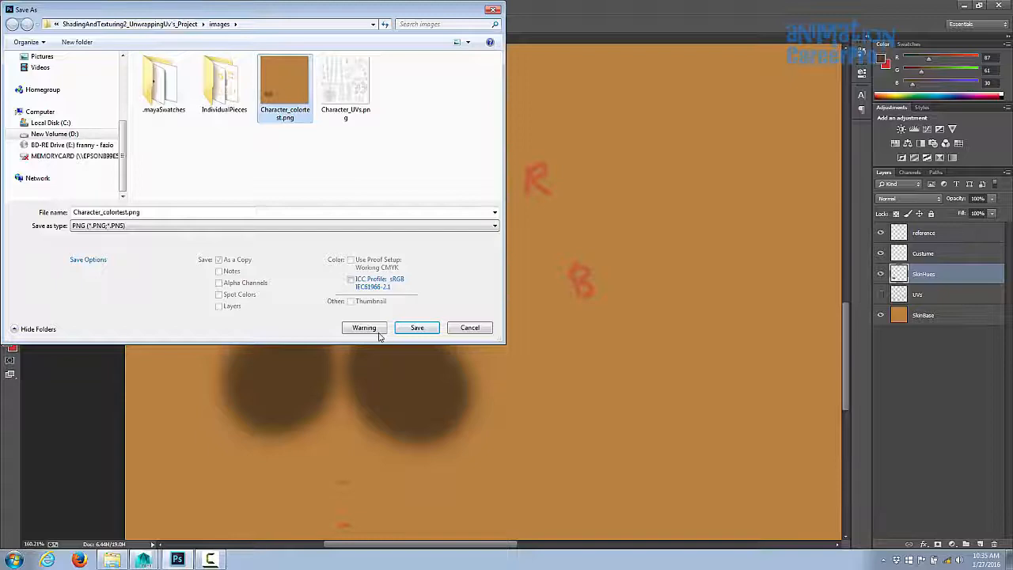
left_click(419, 329)
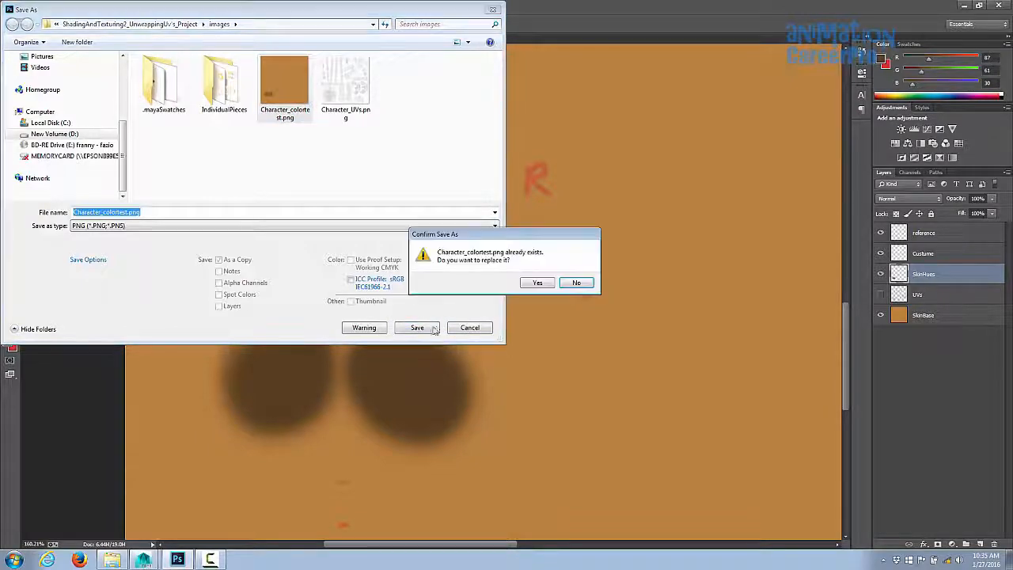
left_click(544, 285)
- Switch to Maya, select the blinn1 material and open its colour texture file4 to check the face
left_click(145, 560)
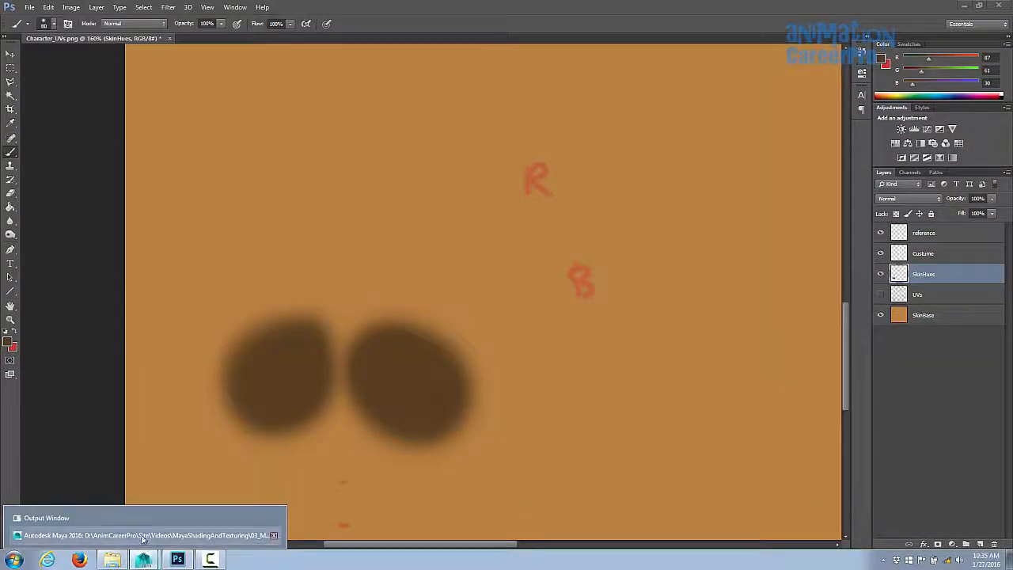
left_click(143, 536)
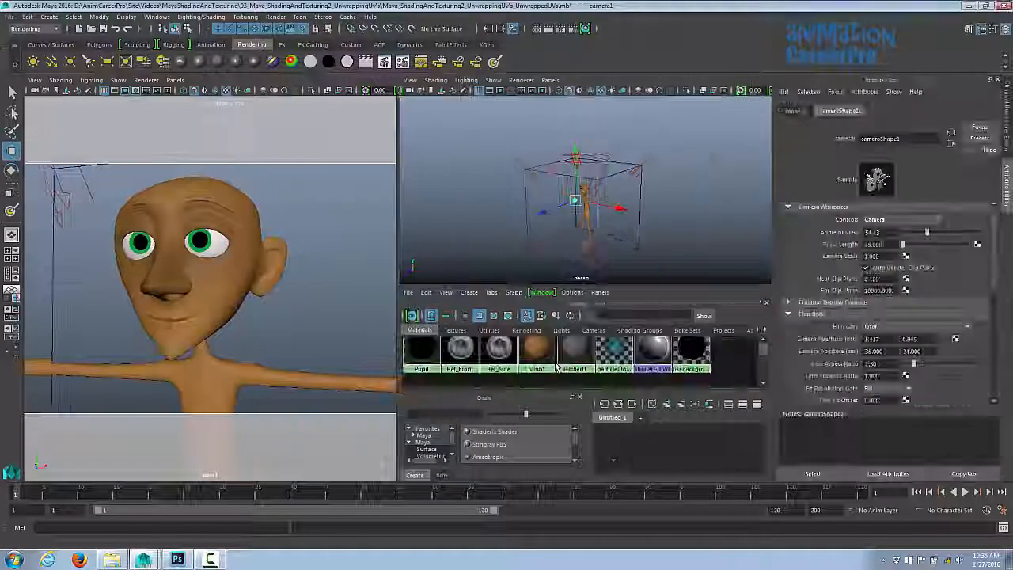
left_click(537, 354)
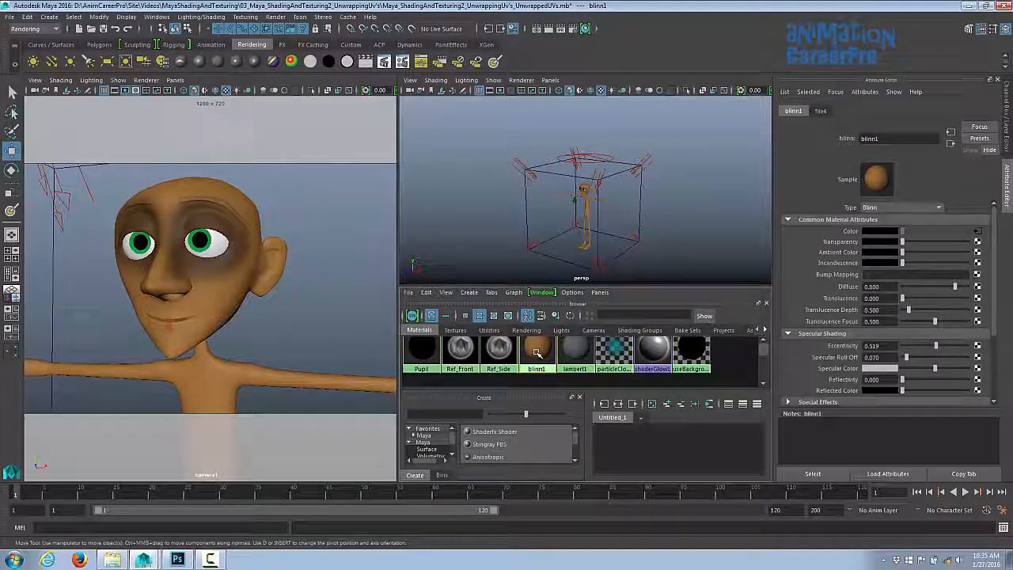
left_click_drag(586, 177, 618, 167, "alt")
right_click_drag(619, 167, 816, 185, "alt")
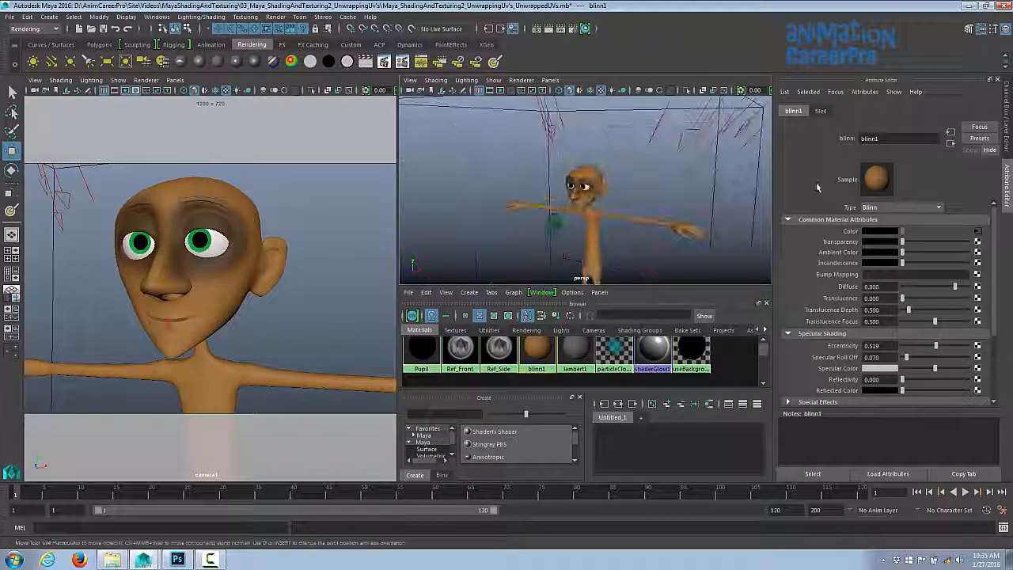
left_click(978, 233)
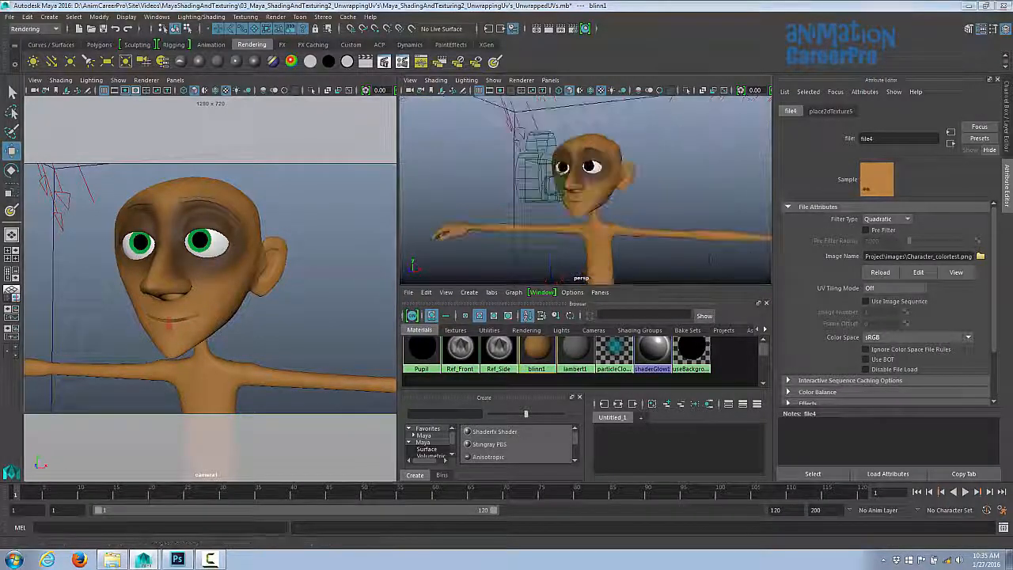
- Bring up the Render View and render the character's face to check the new skin hues
left_click_drag(1012, 34, 415, 51)
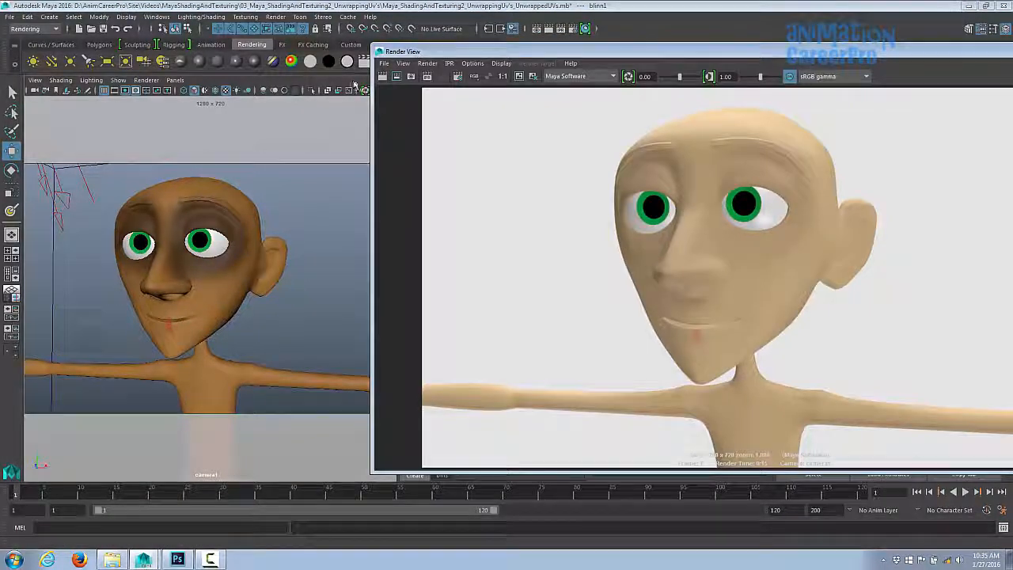
left_click(382, 76)
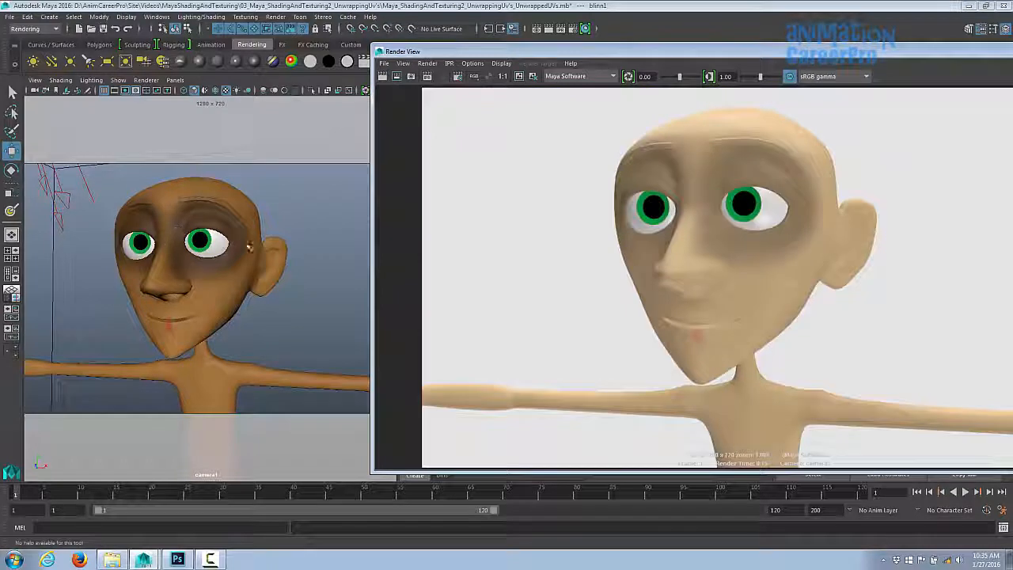
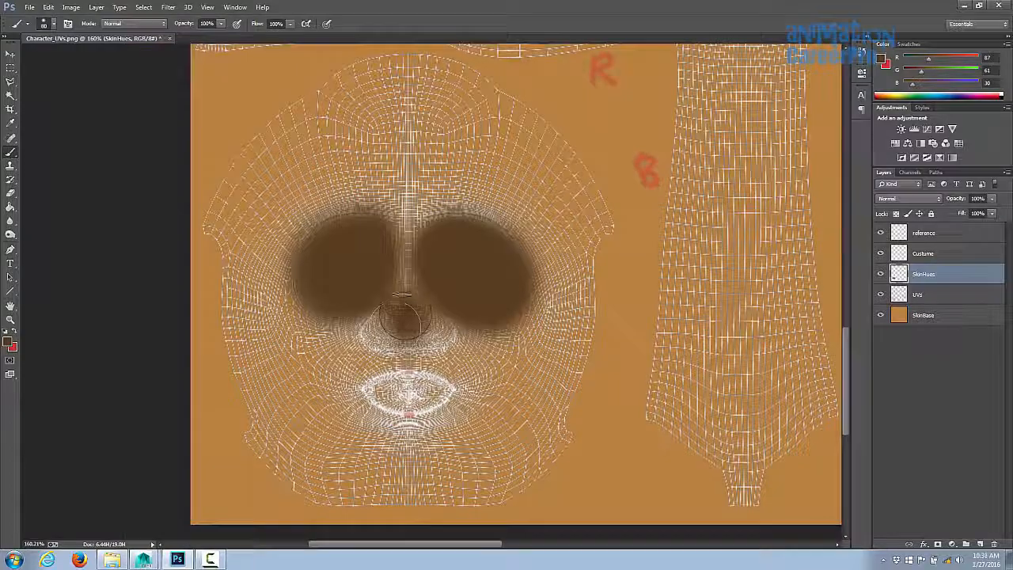
- Pick a darker brown foreground colour, 342412, for shading the ear
left_click_drag(404, 319, 409, 310)
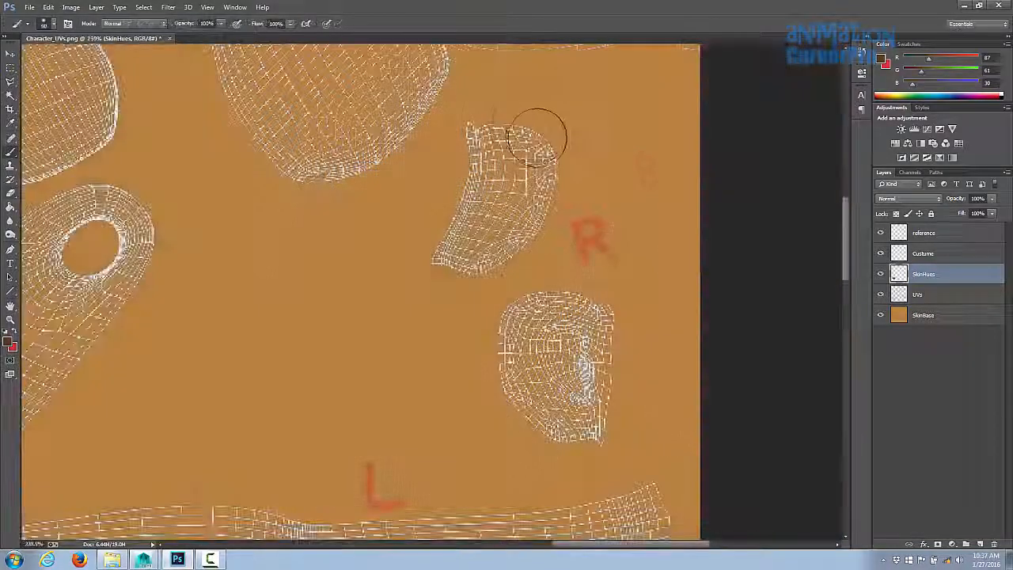
mouse_move(536, 129)
left_mouse_down()
mouse_move(554, 237)
mouse_move(459, 291)
mouse_move(522, 124)
mouse_move(534, 141)
mouse_move(522, 420)
mouse_move(515, 399)
left_mouse_up()
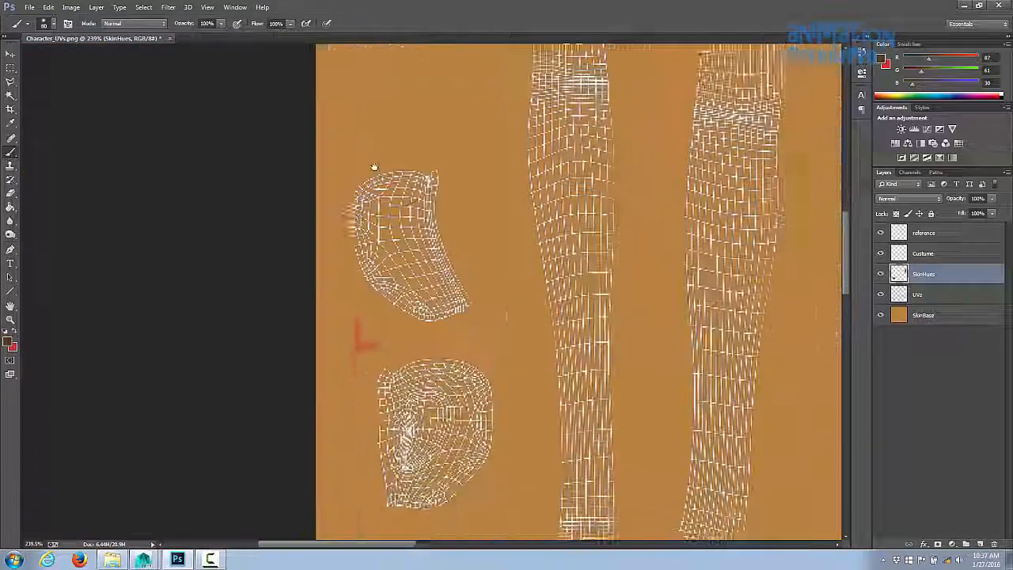
mouse_move(373, 165)
left_mouse_down()
mouse_move(430, 294)
mouse_move(407, 210)
mouse_move(509, 390)
mouse_move(486, 351)
mouse_move(492, 343)
left_mouse_up()
left_click_drag(493, 343, 426, 292)
left_click(10, 342)
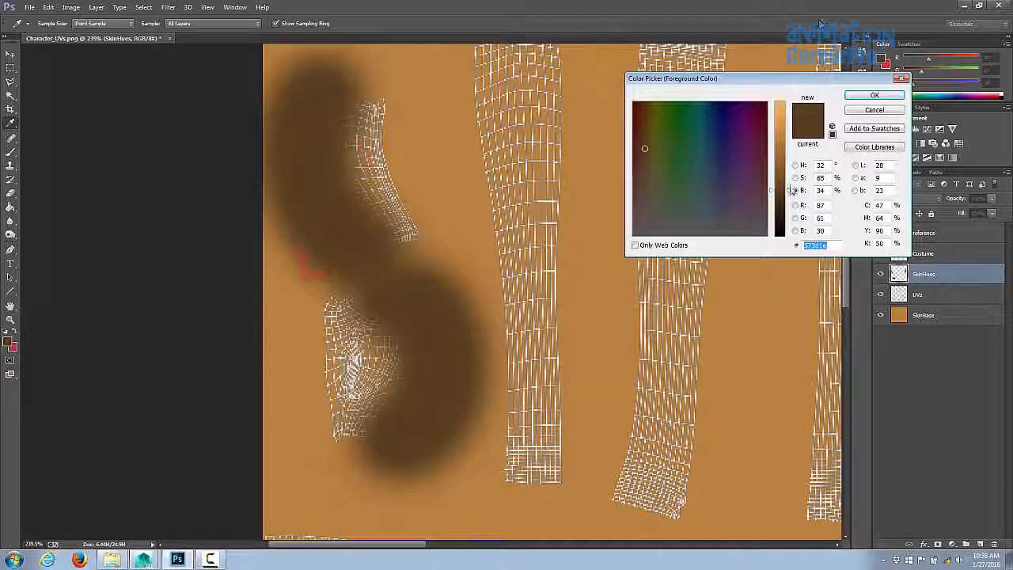
left_click_drag(789, 195, 791, 212)
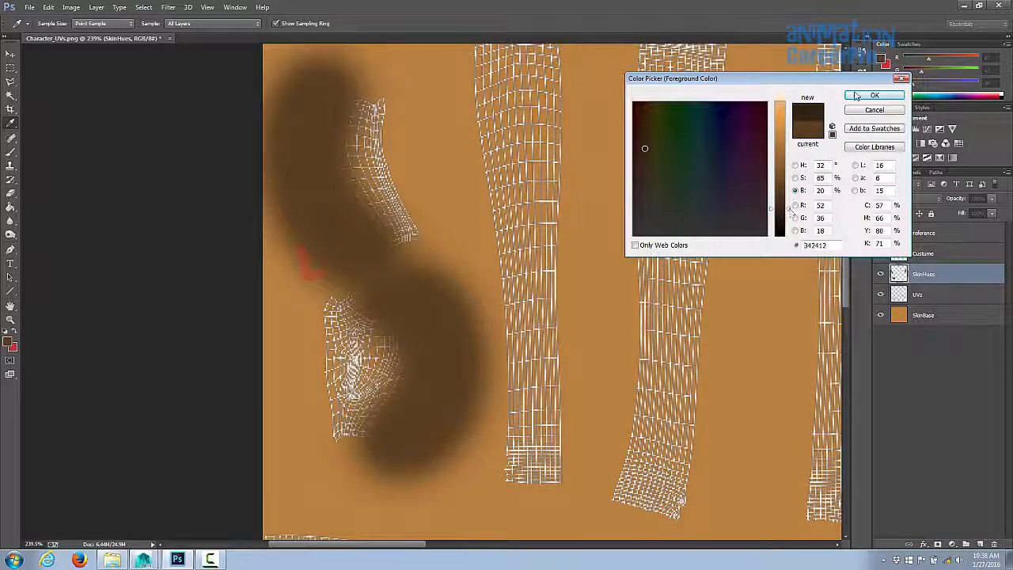
left_click(855, 95)
- Paint darker shading over the ear on the SkinHues layer with an enlarged brush
left_click_drag(382, 362, 451, 364, "ctrl")
mouse_move(339, 286)
left_mouse_down()
mouse_move(360, 372)
mouse_move(336, 383)
mouse_move(387, 289)
mouse_move(330, 422)
mouse_move(388, 302)
mouse_move(355, 285)
left_mouse_up()
key("bracketright")
key("bracketright")
left_click_drag(361, 309, 233, 371, "ctrl")
- Sample the skin base colour near the mouth from the SkinBase layer and reselect the SkinHues layer
left_click_drag(638, 277, 712, 278, "ctrl")
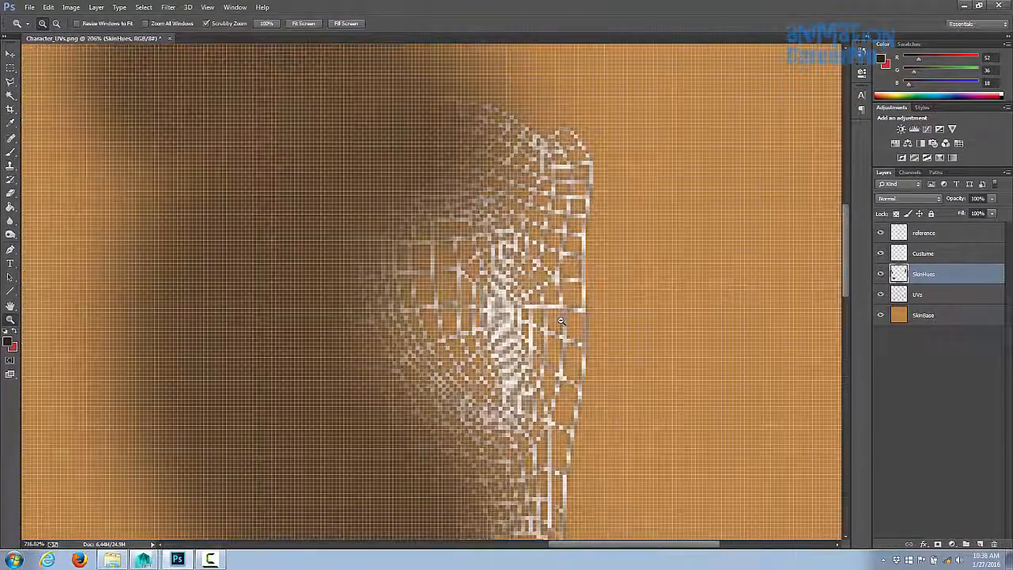
mouse_move(470, 234)
left_mouse_down()
mouse_move(454, 305)
mouse_move(484, 379)
mouse_move(435, 261)
mouse_move(447, 241)
mouse_move(467, 349)
mouse_move(420, 280)
mouse_move(468, 360)
left_mouse_up()
left_click_drag(337, 294, 186, 283, "ctrl")
left_click_drag(186, 284, 561, 283)
left_click_drag(561, 283, 594, 281)
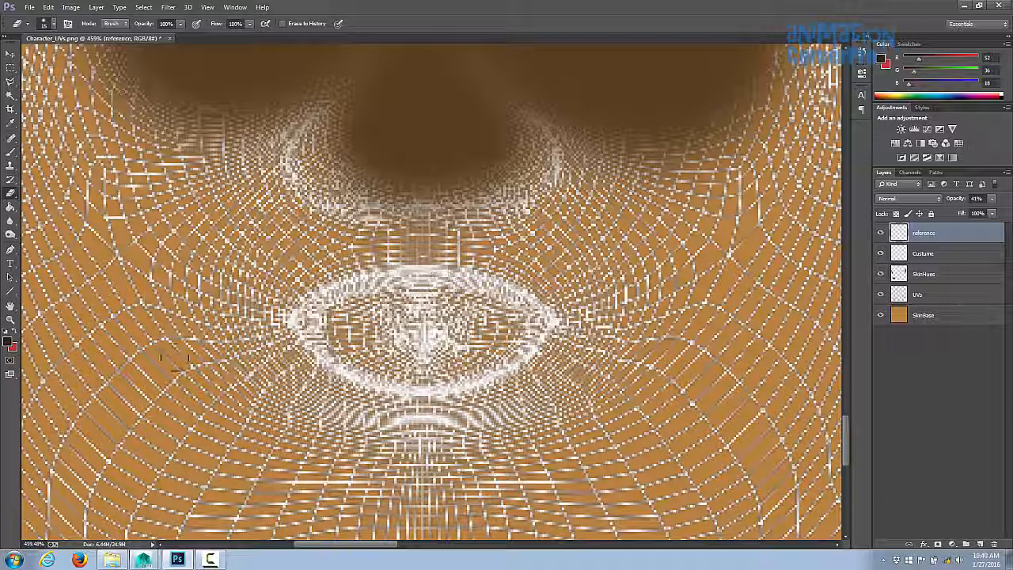
left_click(925, 316)
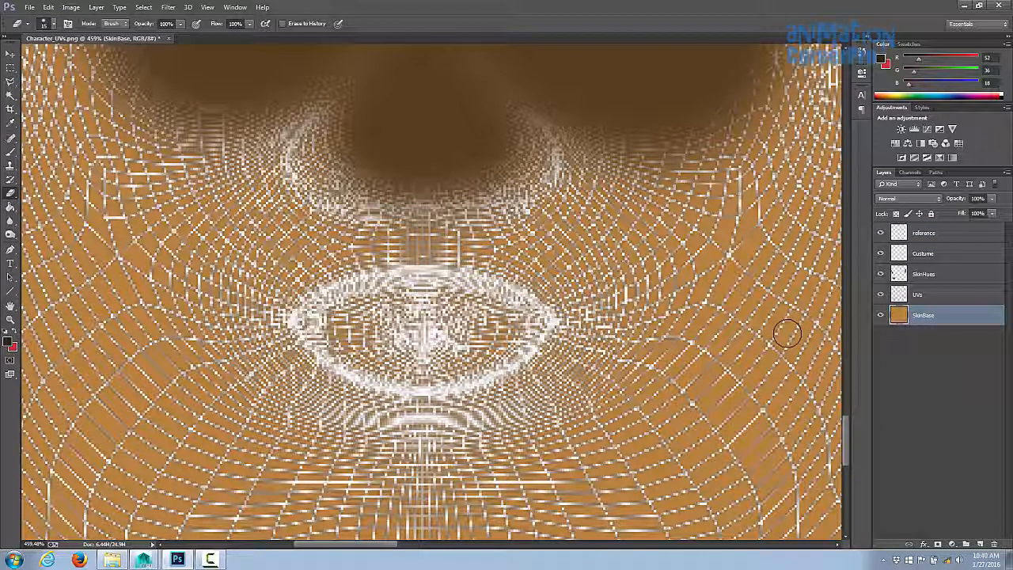
key("i")
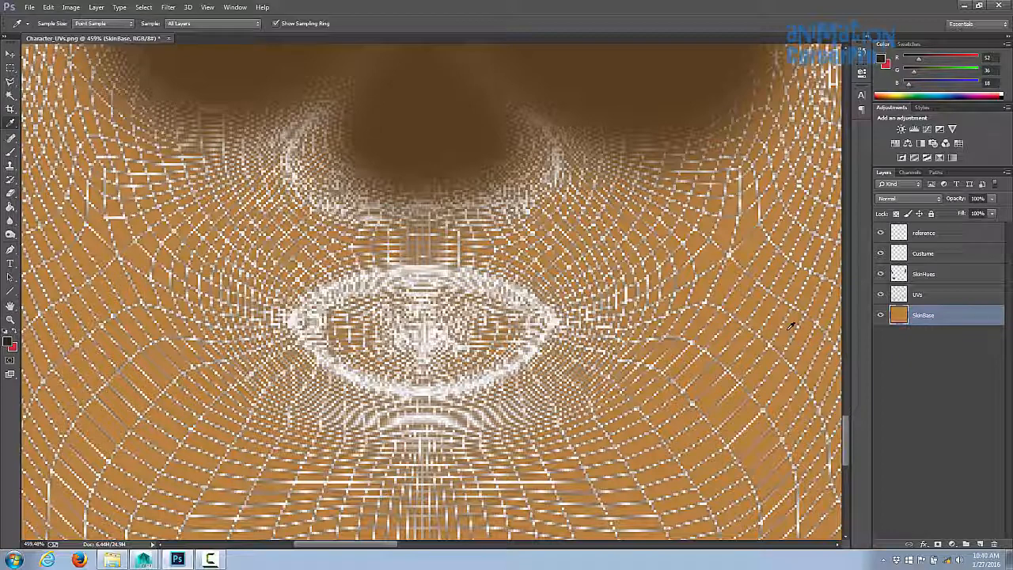
left_click(790, 326)
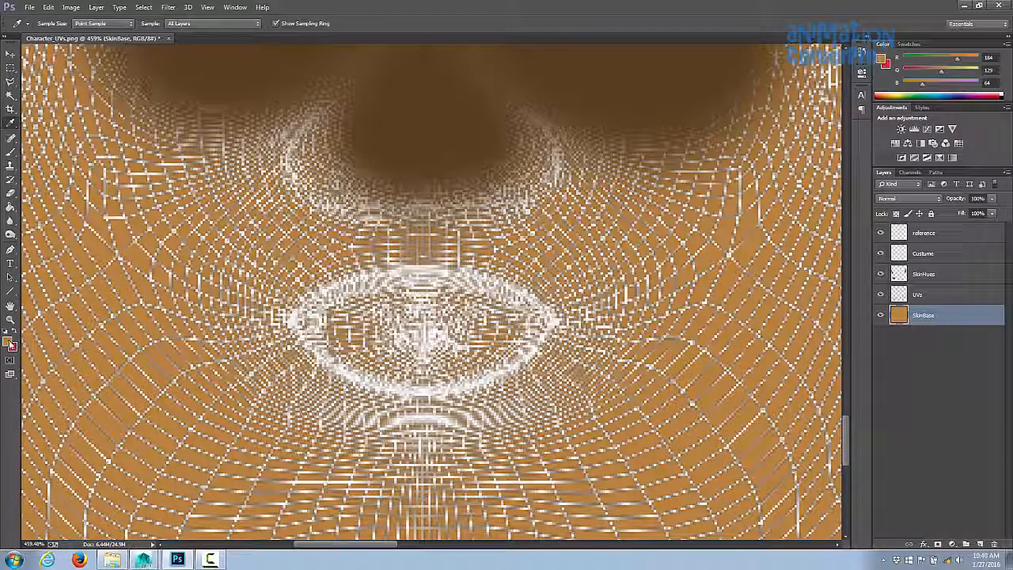
left_click(929, 273)
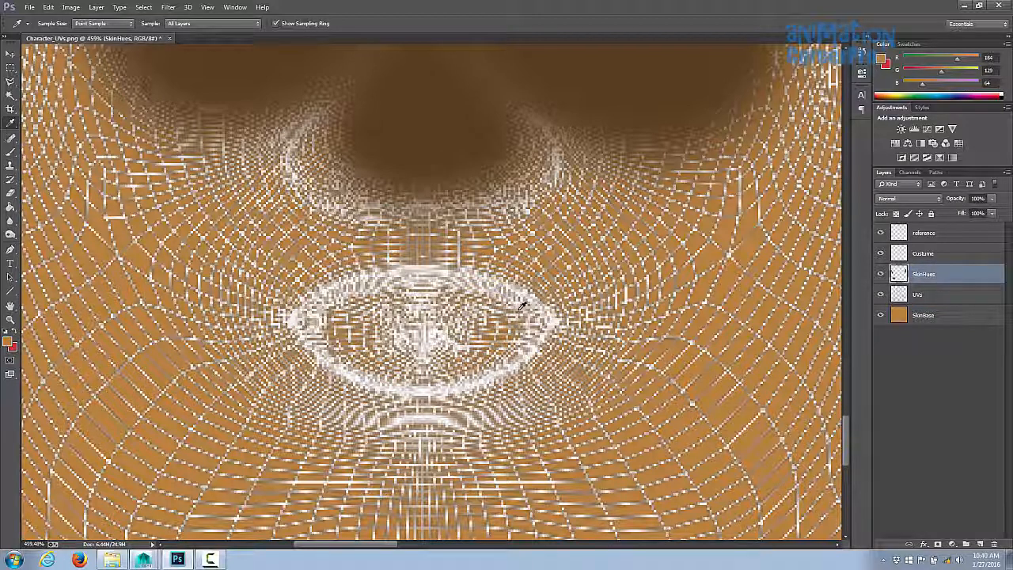
- Shift the foreground colour to a reddish lip hue of about R162 G69 B23 in the Color Picker
key("b")
left_click(880, 58)
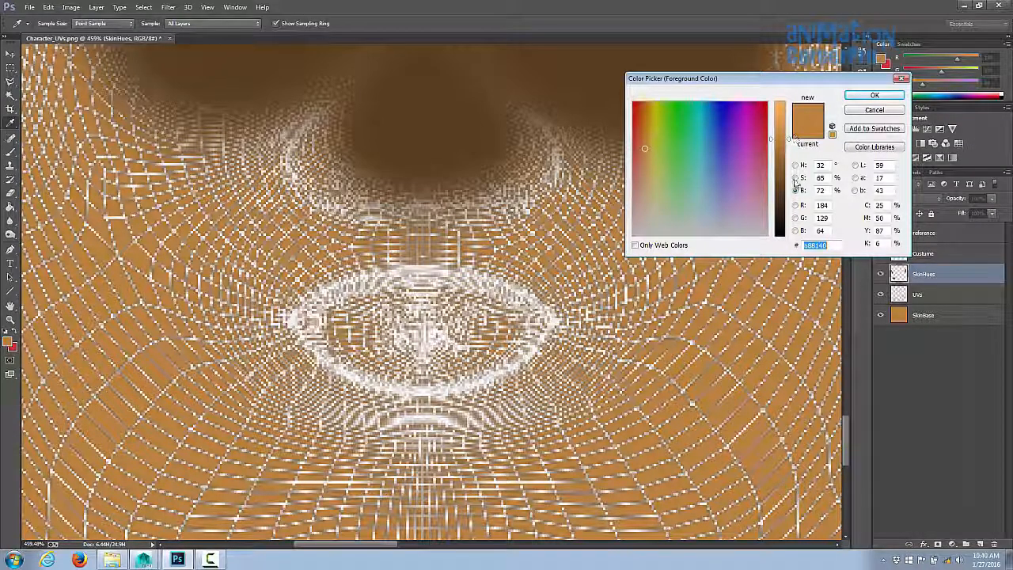
left_click(796, 177)
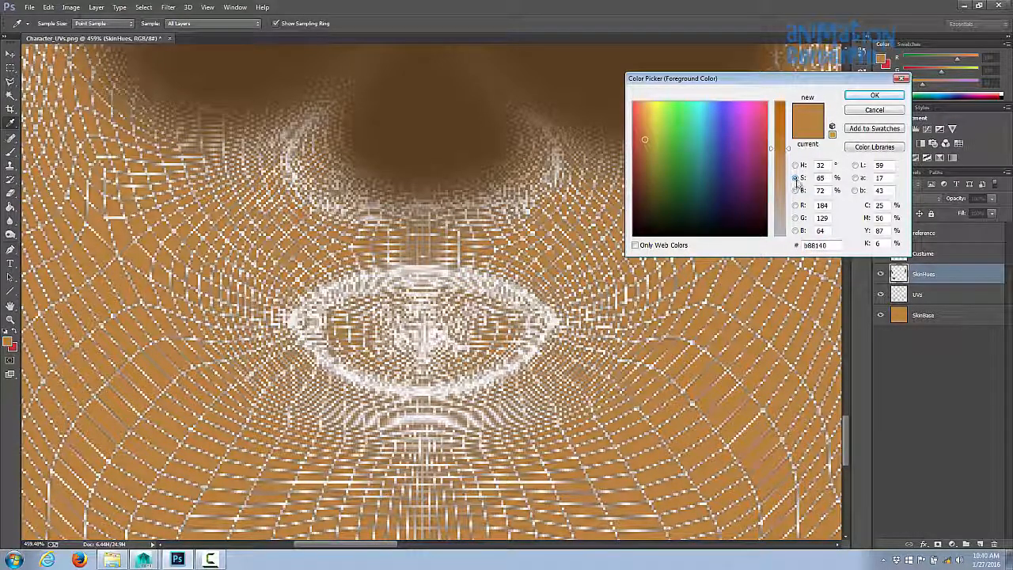
left_click(796, 190)
left_click(795, 205)
left_click_drag(649, 185, 646, 195)
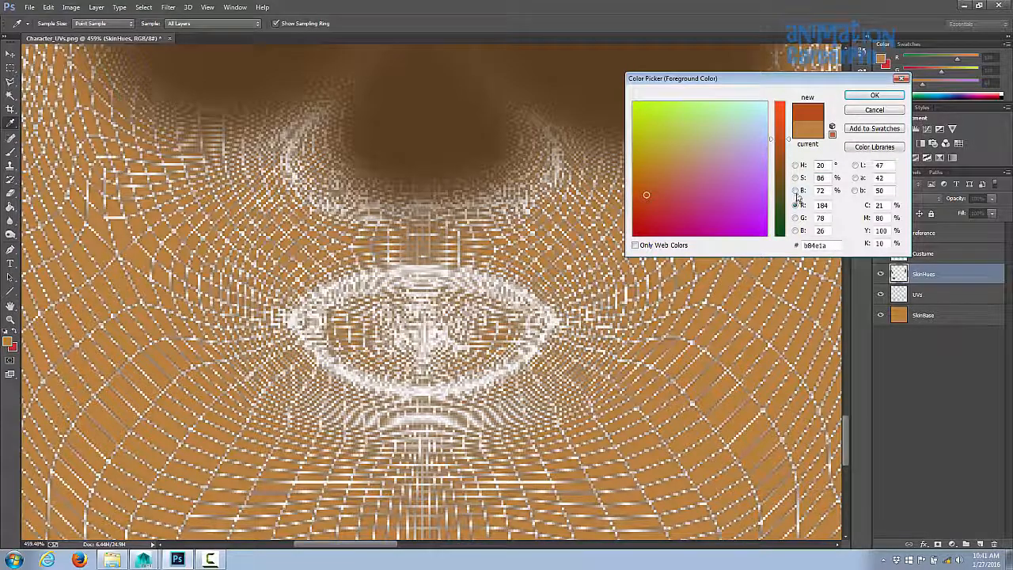
left_click(796, 190)
left_click_drag(771, 141, 771, 149)
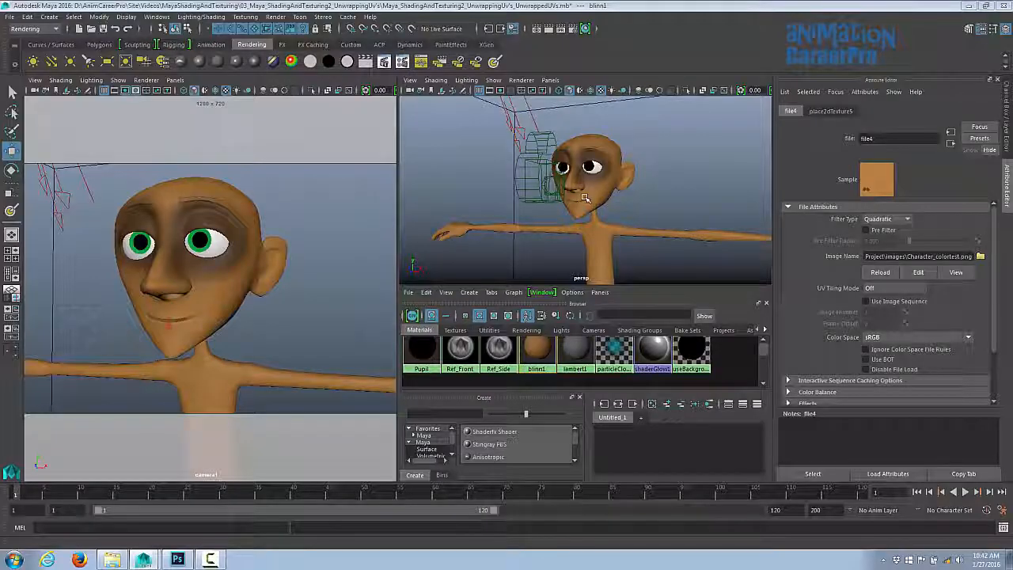
- Paint the lips in the reddish colour and reload the file4 texture in Maya
left_click_drag(601, 195, 585, 202, "alt")
left_click(874, 273)
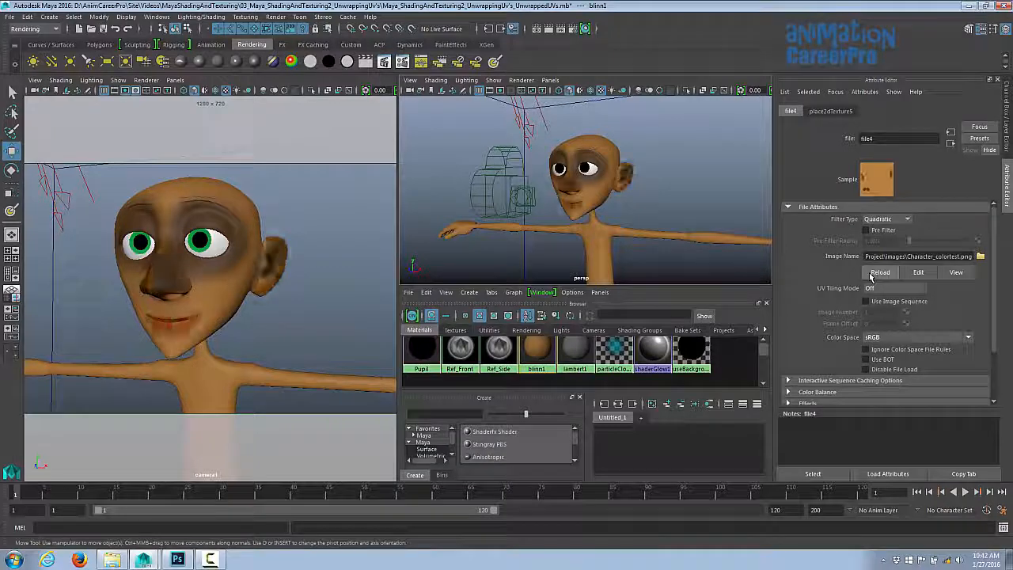
- Render a region around the character's face in the Render View to check the lips
right_click_drag(569, 229, 683, 223, "alt")
left_click_drag(682, 224, 611, 251, "alt")
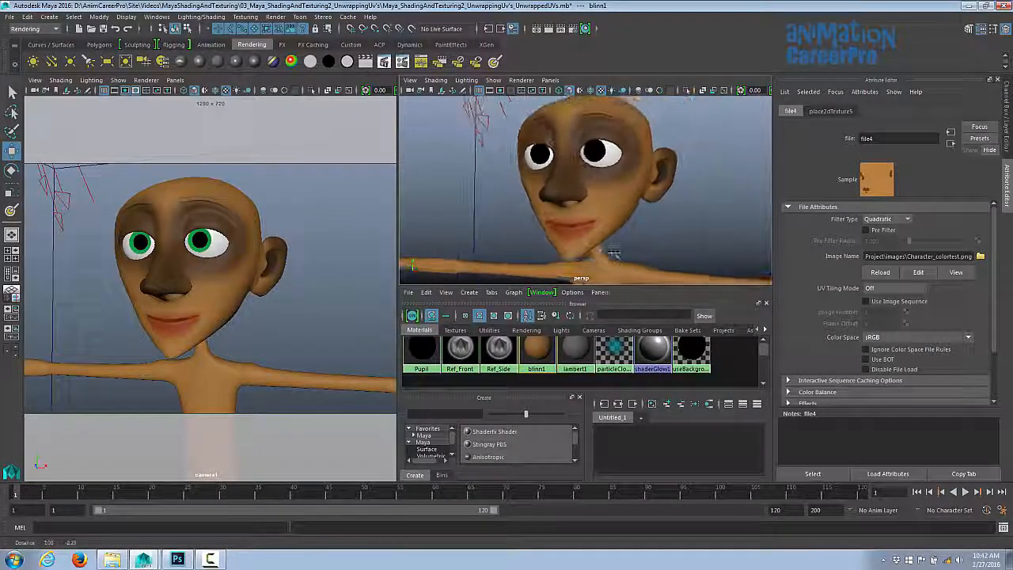
left_click_drag(1012, 76, 289, 61)
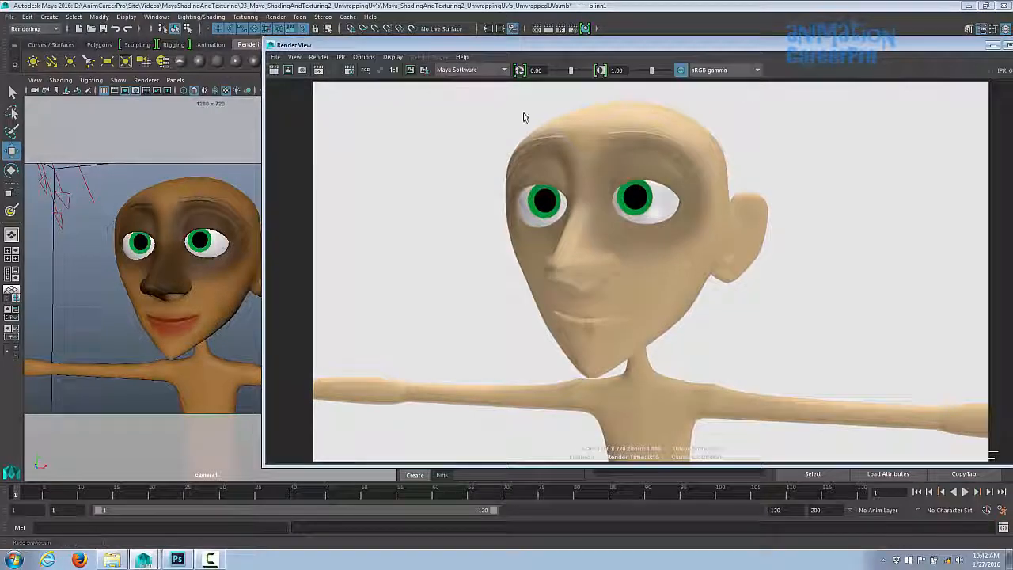
left_click_drag(483, 98, 807, 388)
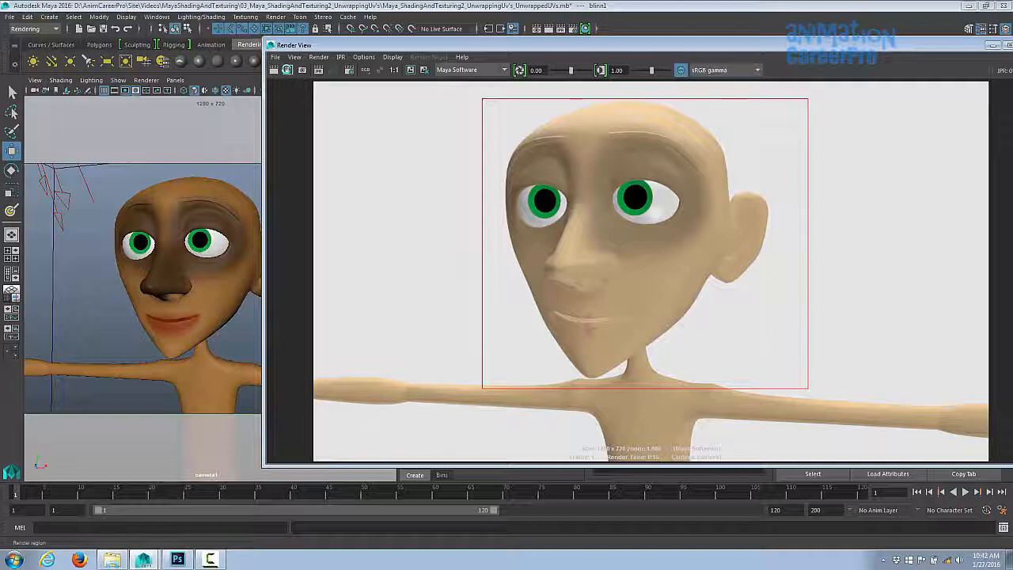
left_click(287, 70)
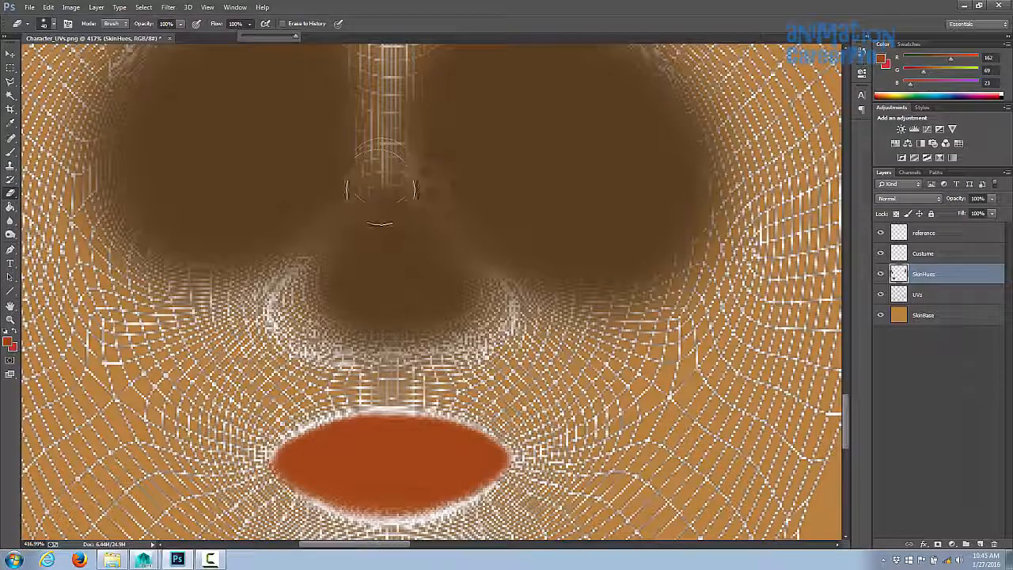
- Compare the rendered face in the Render View with the nose area of the texture
mouse_move(380, 190)
left_mouse_down()
mouse_move(379, 127)
mouse_move(350, 177)
left_mouse_up()
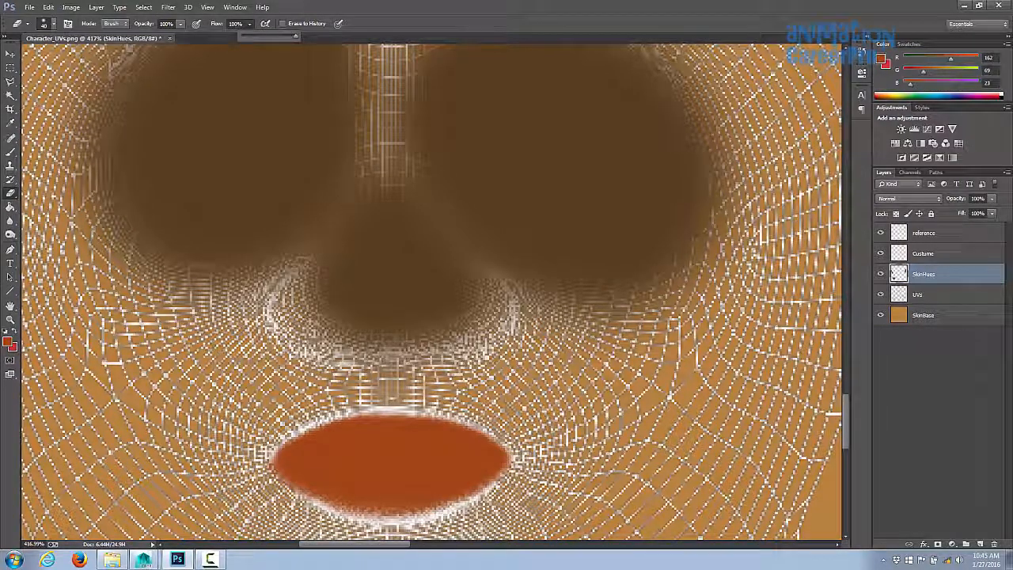
left_click_drag(1012, 35, 639, 38)
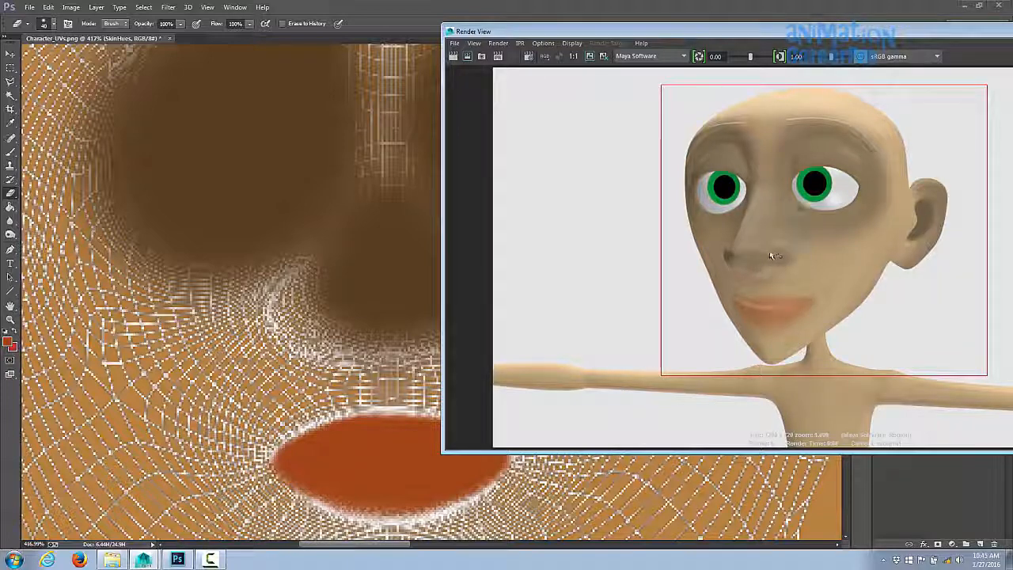
left_click_drag(670, 34, 1012, 35)
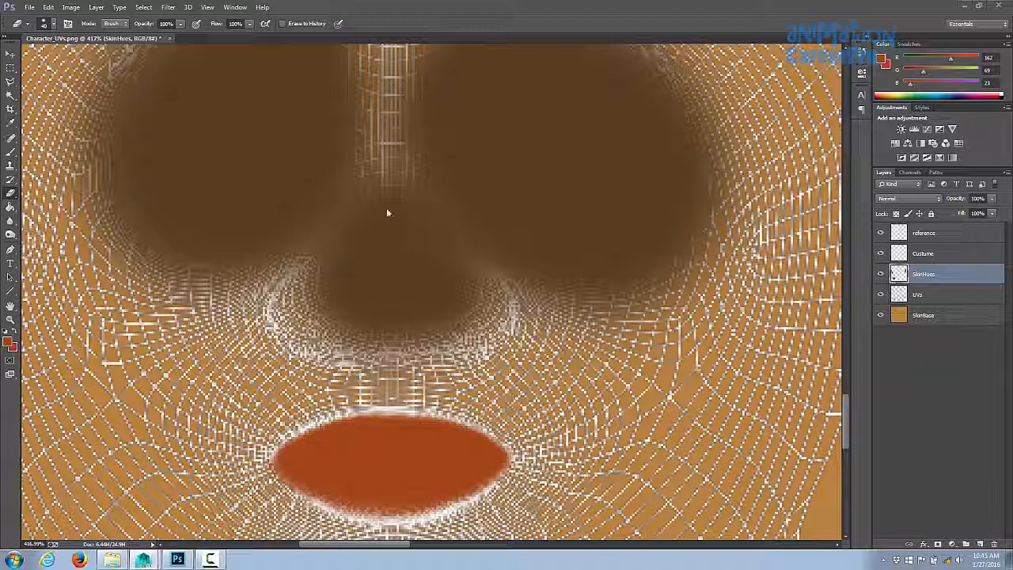
- Set the Eraser flow to 10% and soften the dark shading on the nose bridge between the eyes
left_click_drag(389, 208, 407, 231)
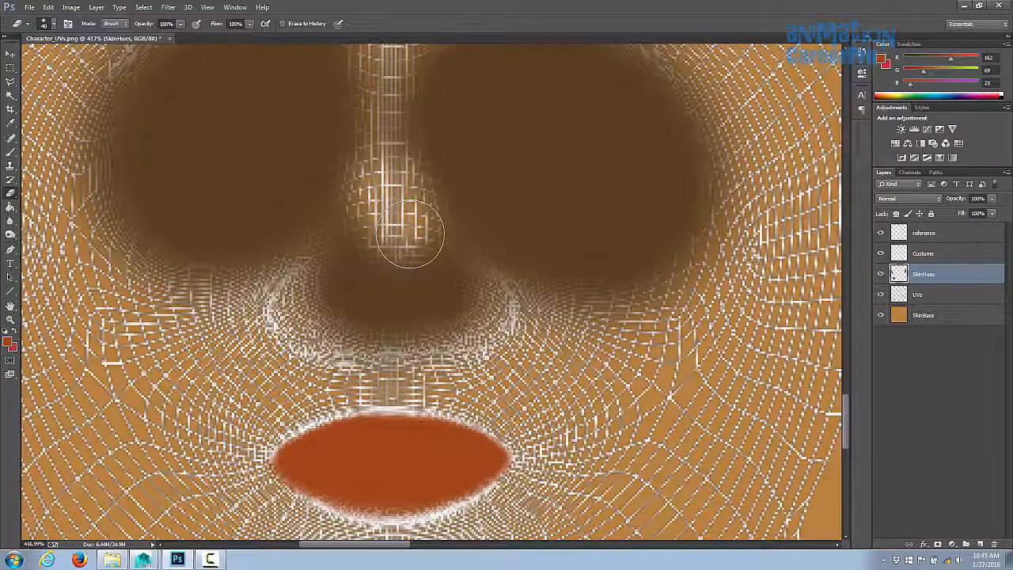
key("ctrl+z")
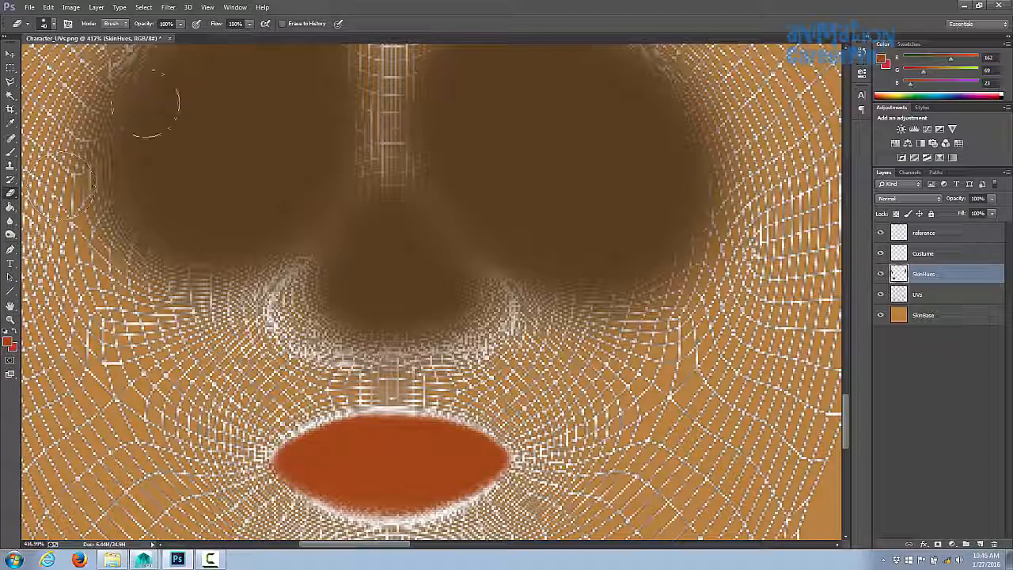
left_click(250, 24)
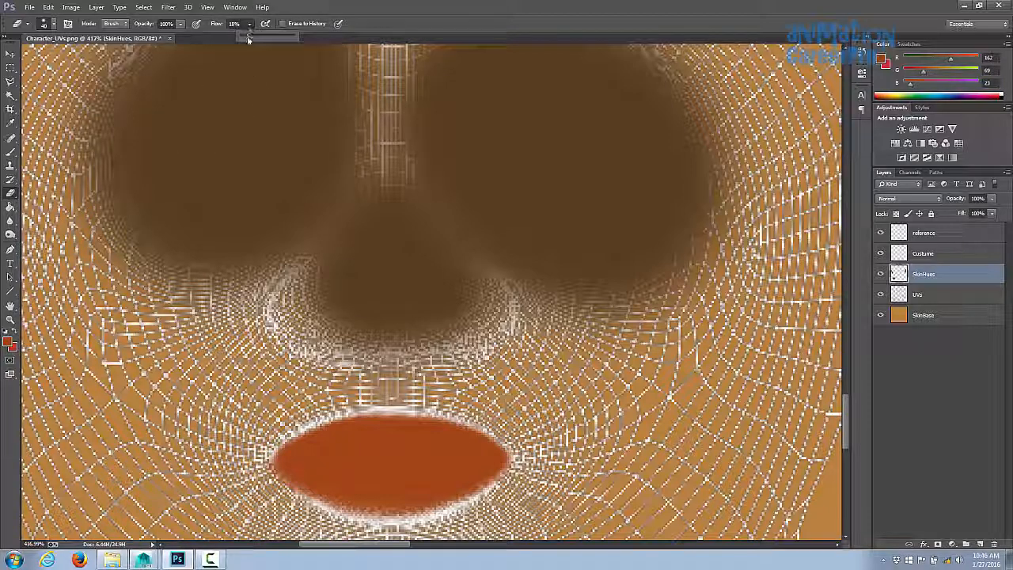
left_click_drag(246, 38, 245, 39)
mouse_move(383, 186)
left_mouse_down()
mouse_move(414, 216)
mouse_move(431, 277)
left_mouse_up()
key("ctrl+z")
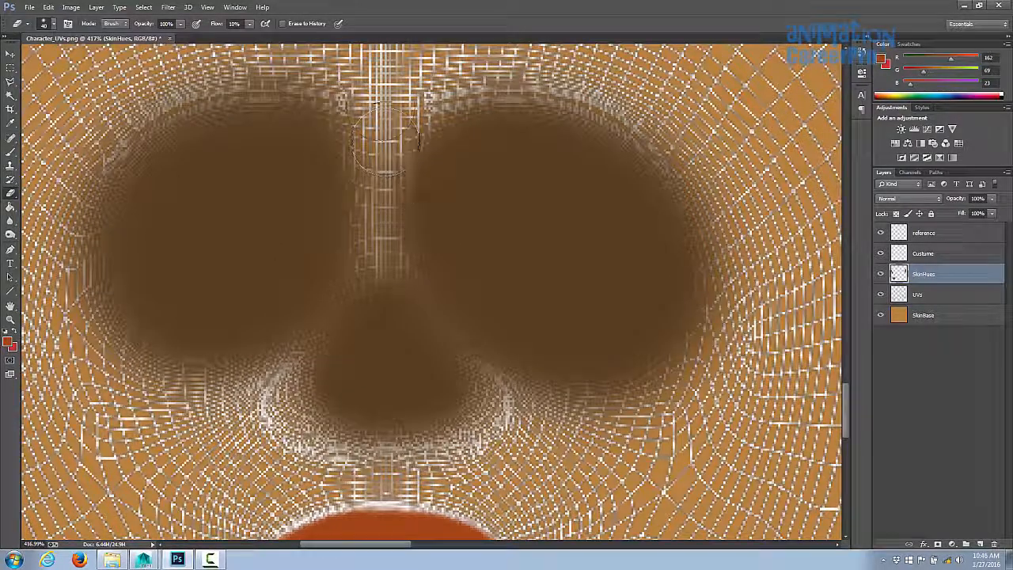
mouse_move(379, 87)
left_mouse_down()
mouse_move(389, 266)
mouse_move(435, 321)
mouse_move(405, 293)
mouse_move(340, 297)
mouse_move(332, 307)
mouse_move(376, 253)
mouse_move(393, 283)
mouse_move(395, 199)
mouse_move(340, 301)
mouse_move(375, 471)
mouse_move(479, 372)
mouse_move(408, 265)
mouse_move(317, 326)
left_mouse_up()
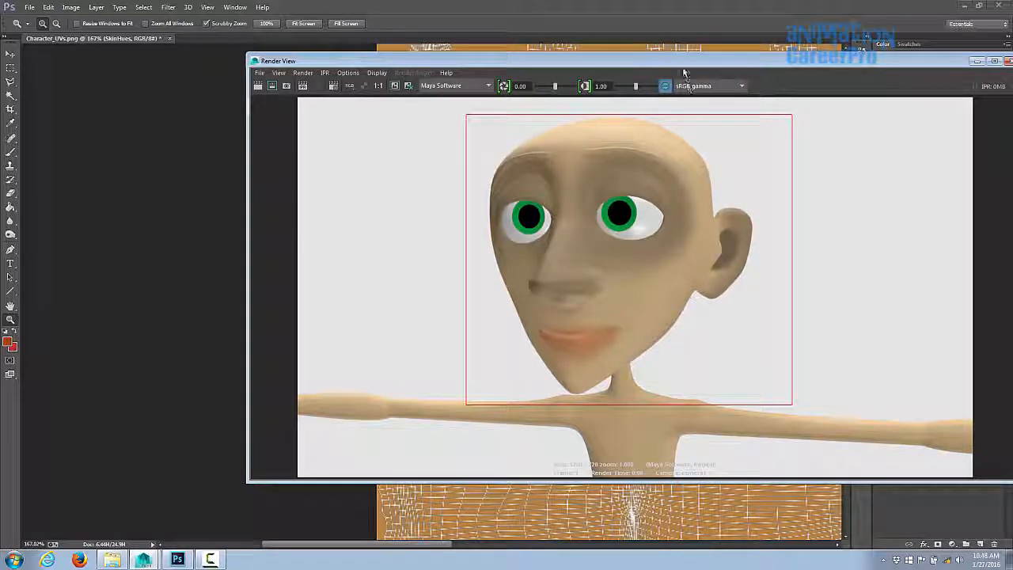
- Sample the ear's dark brown and paint darker shading around the ear hole with a larger brush
left_click_drag(684, 62, 1012, 45)
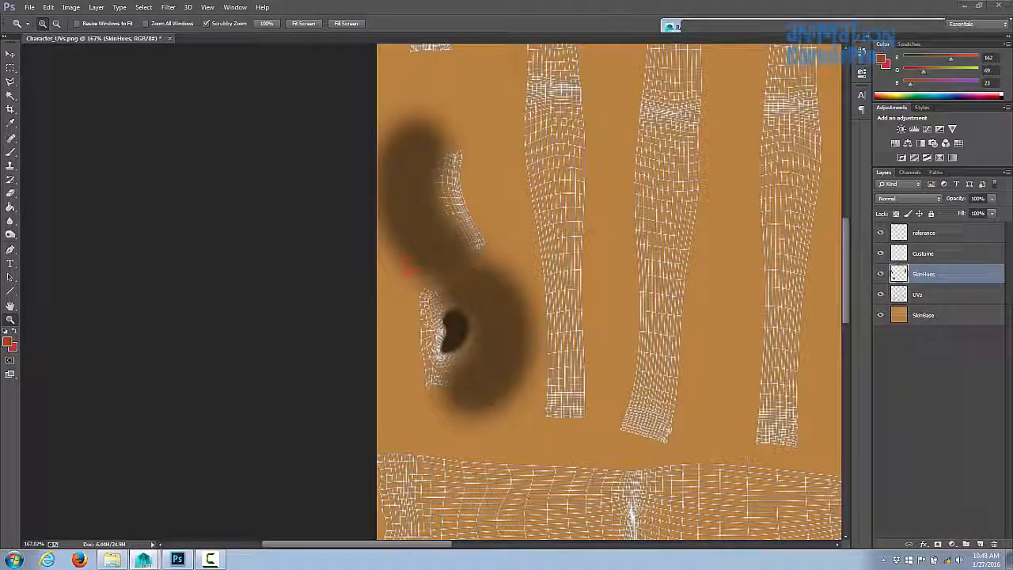
left_click_drag(453, 283, 511, 297)
key("i")
left_click(563, 356)
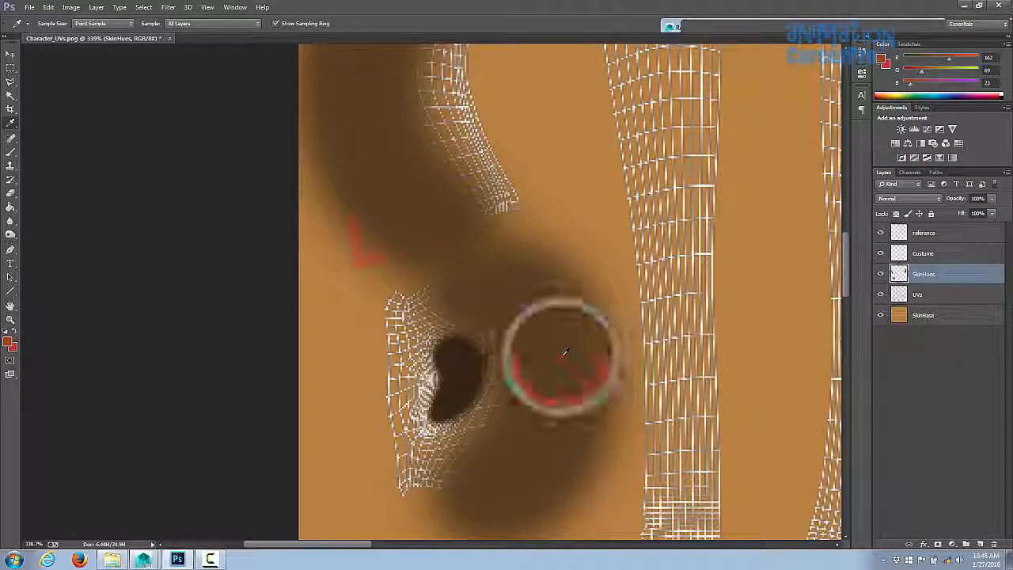
key("b")
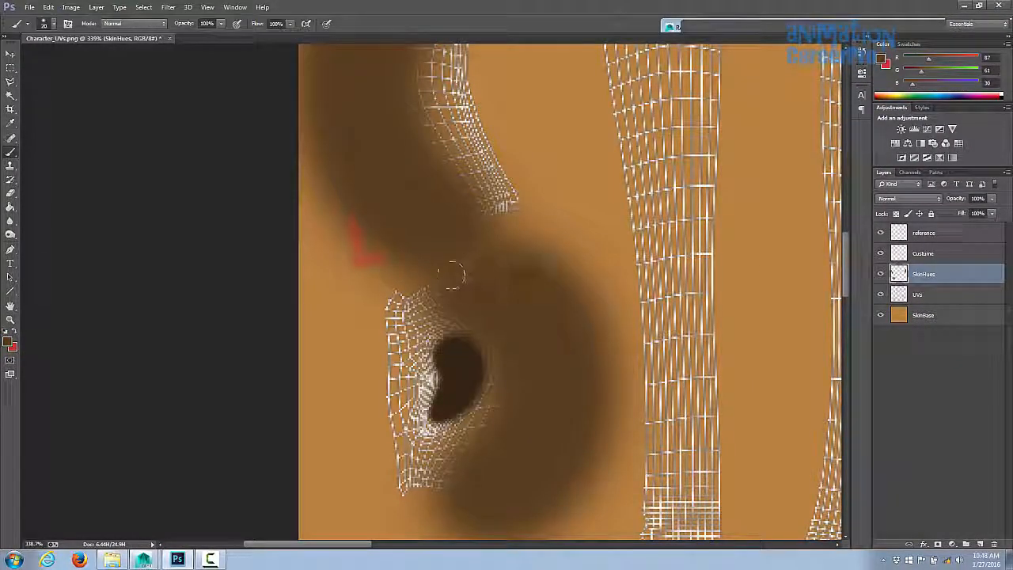
key("bracketright")
key("bracketright")
left_click_drag(456, 280, 425, 300)
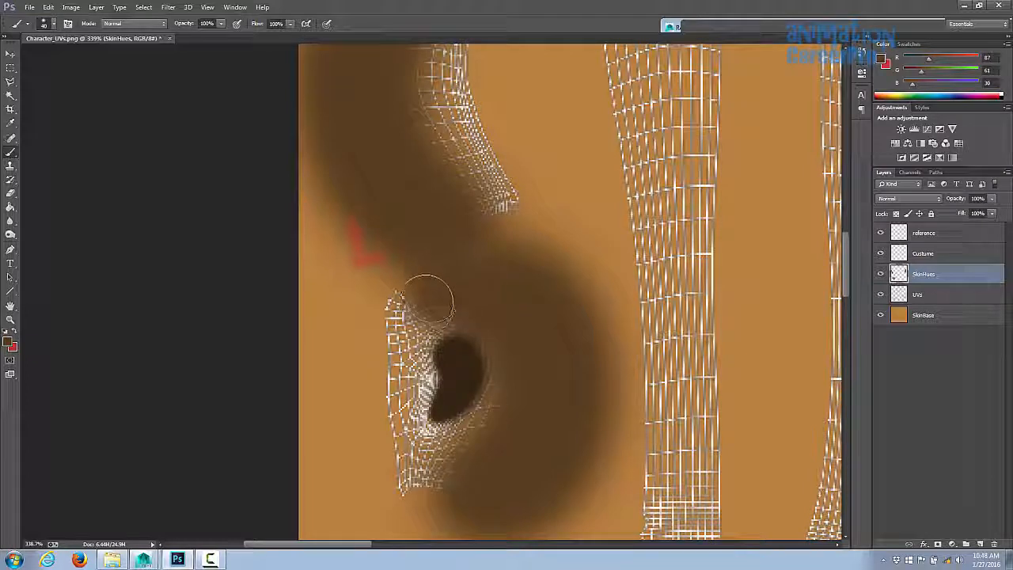
mouse_move(448, 480)
left_mouse_down()
mouse_move(402, 486)
mouse_move(407, 478)
left_mouse_up()
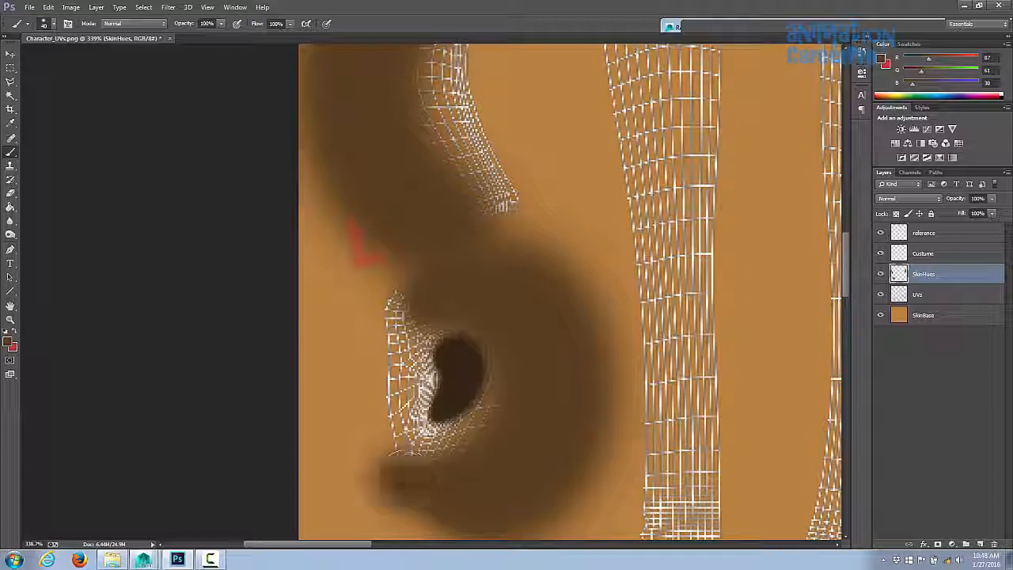
key("ctrl+z")
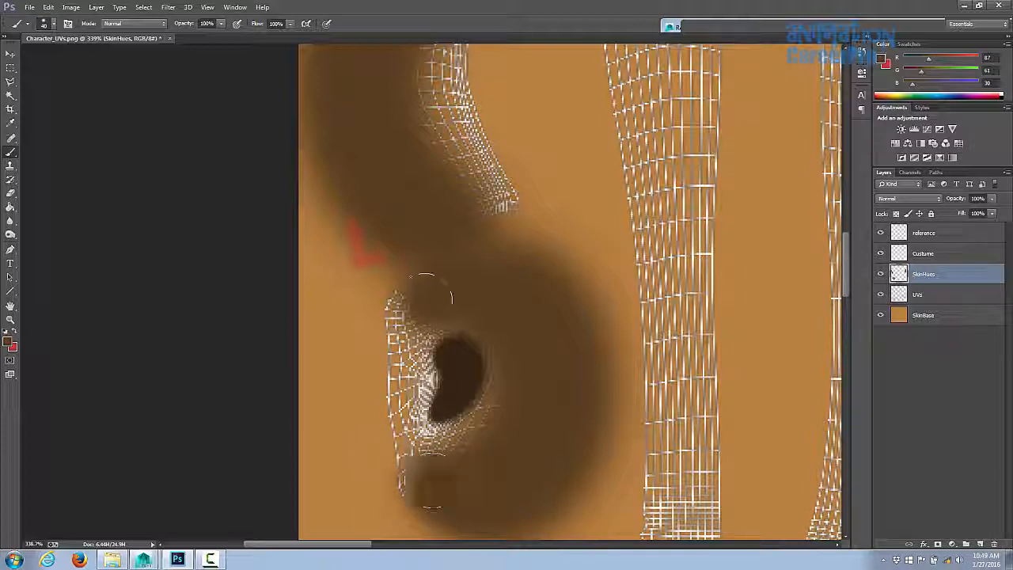
mouse_move(416, 299)
left_mouse_down()
mouse_move(396, 306)
mouse_move(377, 294)
mouse_move(373, 309)
left_mouse_up()
- Darken the upper part of the ear with another brush stroke
key("e")
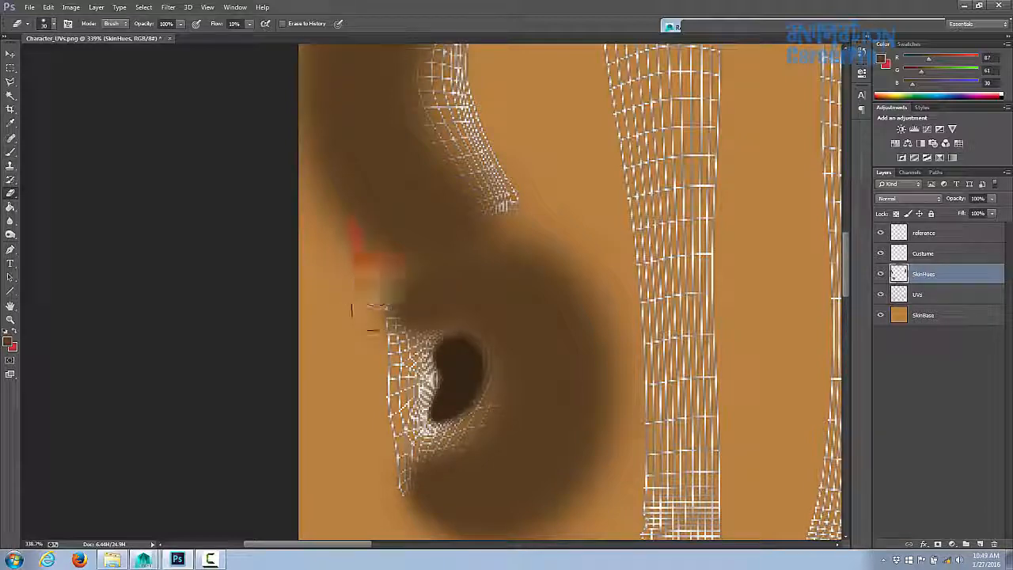
key("z")
left_click_drag(569, 348, 510, 333)
mouse_move(515, 230)
left_mouse_down()
mouse_move(559, 259)
mouse_move(590, 257)
left_mouse_up()
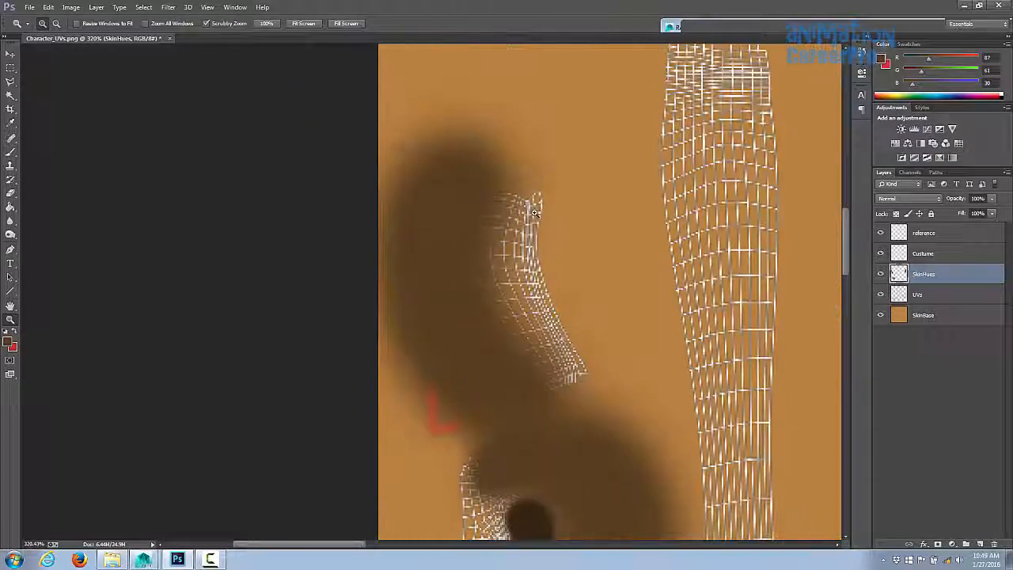
key("b")
mouse_move(485, 199)
left_mouse_down()
mouse_move(475, 220)
mouse_move(499, 304)
left_mouse_up()
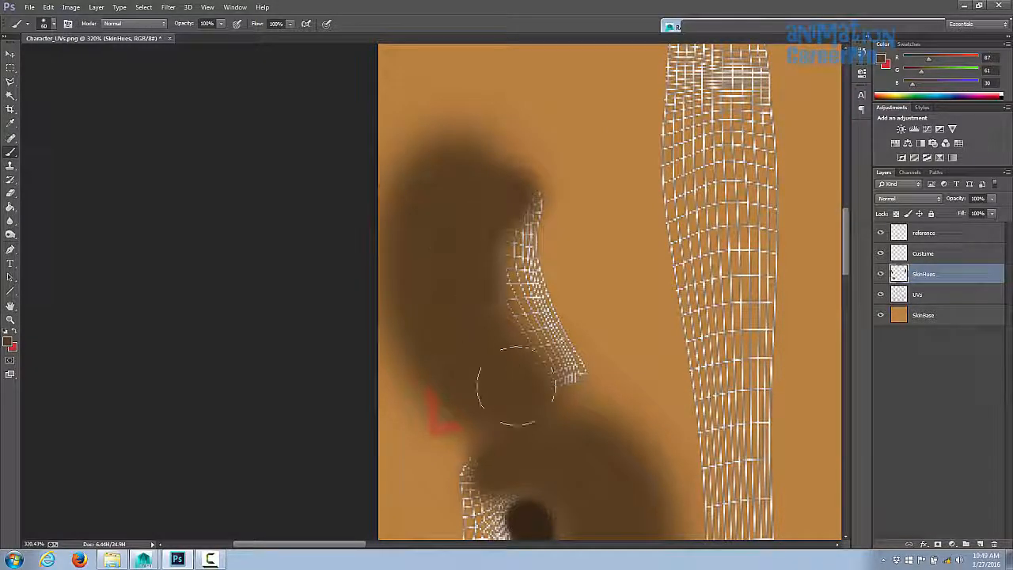
- Paint darker shading along the lower part of the ear with a smaller brush
left_click_drag(552, 400, 550, 398)
key("bracketleft")
left_click_drag(744, 242, 502, 253)
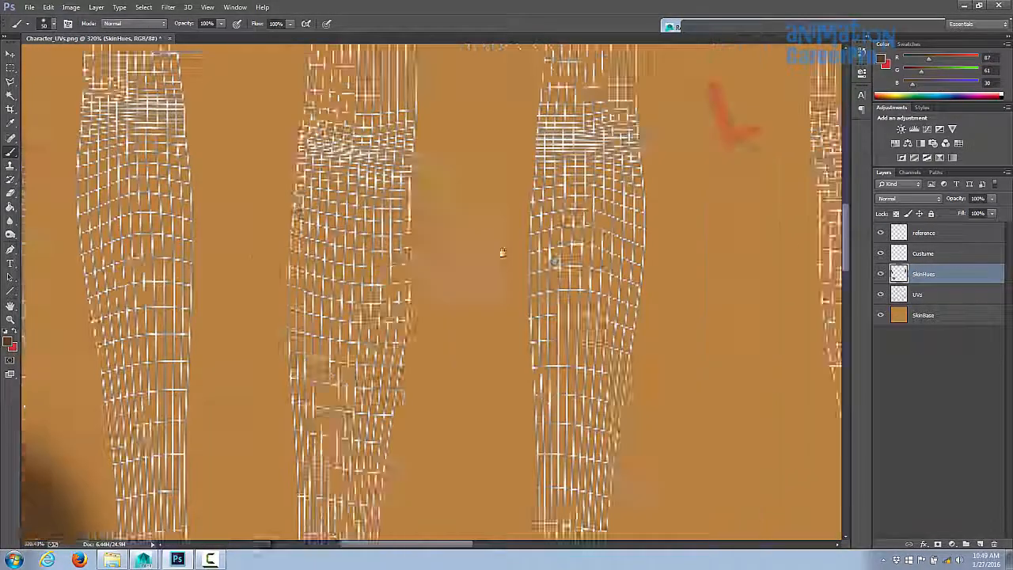
left_click_drag(407, 290, 491, 286)
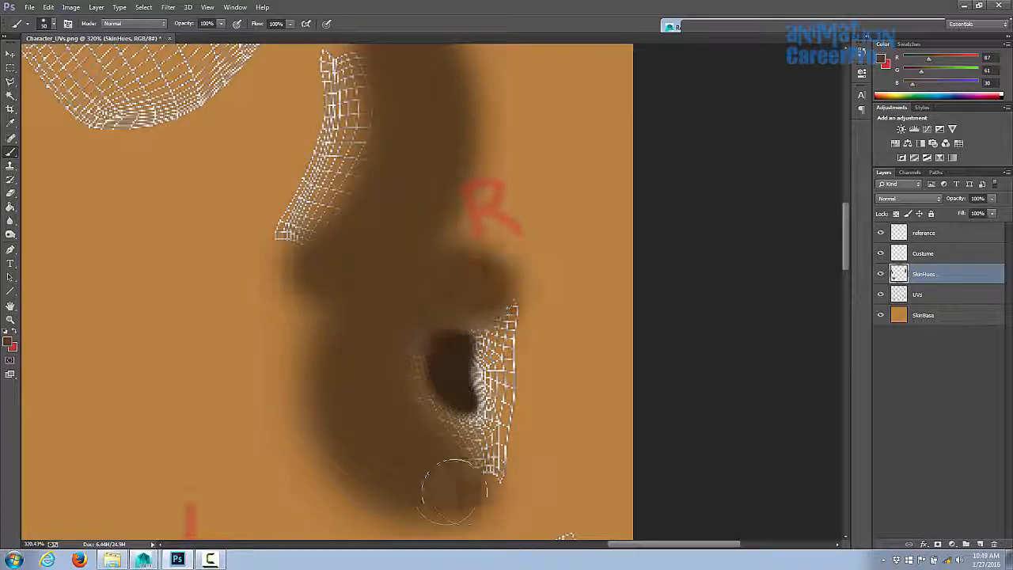
left_click_drag(454, 491, 497, 481)
- Switch to the Eraser at 100% flow and erase the shading's edges around the ear top and ear hole
key("e")
left_click_drag(250, 24, 300, 44)
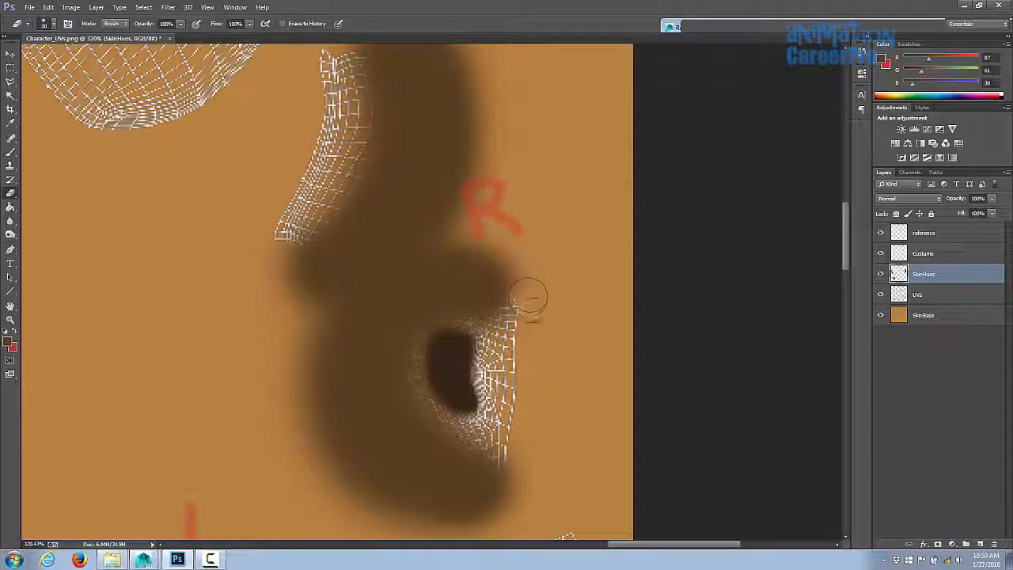
left_click_drag(531, 298, 525, 288)
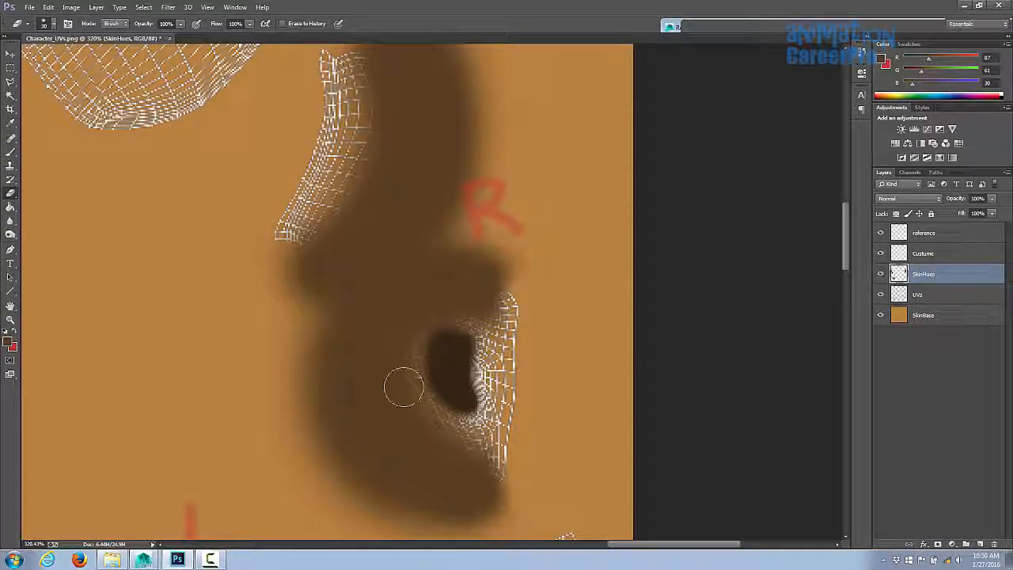
left_click_drag(403, 385, 496, 510)
- Alternate brush and eraser strokes to refine the outline of the ear shading
key("b")
left_click_drag(461, 181, 466, 204)
mouse_move(385, 374)
left_mouse_down()
mouse_move(394, 388)
mouse_move(384, 394)
left_mouse_up()
key("e")
left_click_drag(355, 344, 350, 377)
left_click_drag(392, 184, 479, 197)
key("b")
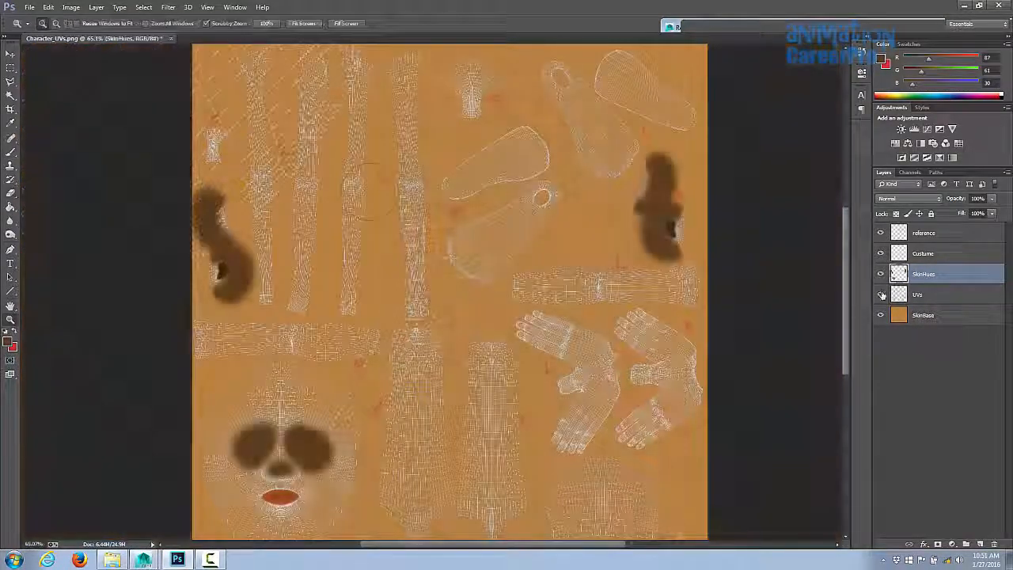
- Hide the UVs layer and save the texture as PNG, replacing Character_colortest.png
left_click(881, 295)
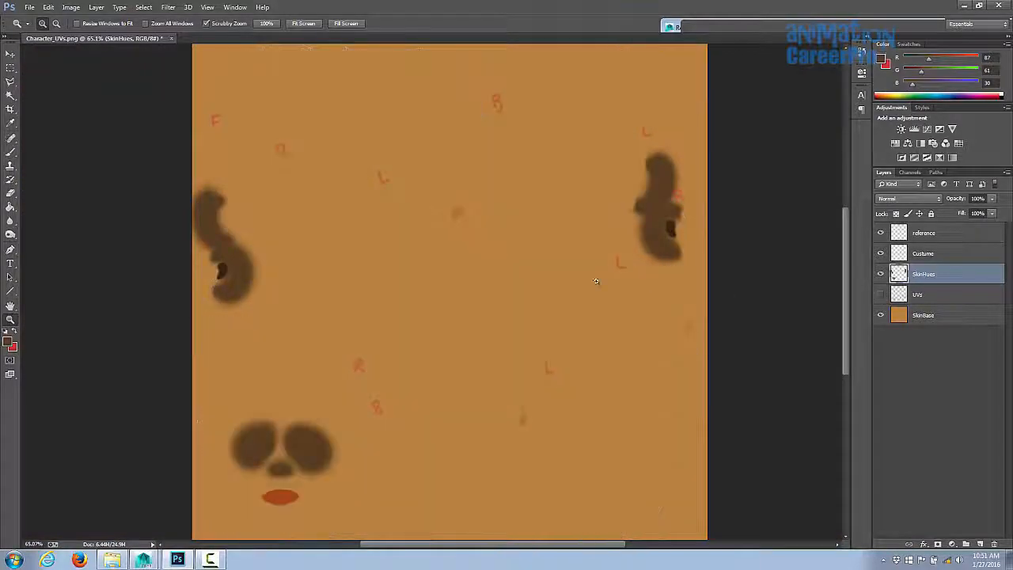
left_click(29, 8)
left_click(56, 135)
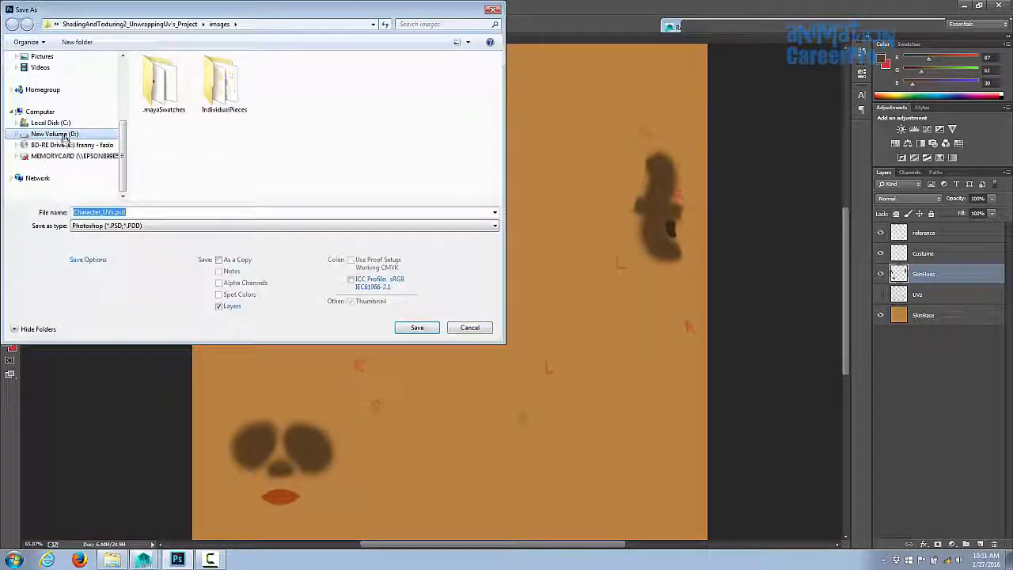
left_click(102, 225)
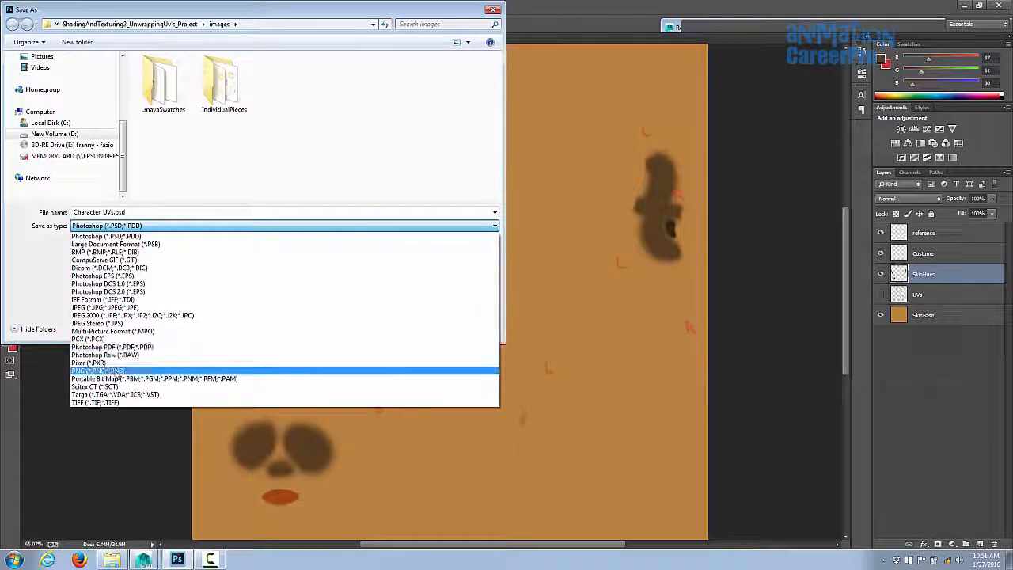
left_click(118, 373)
left_click(287, 88)
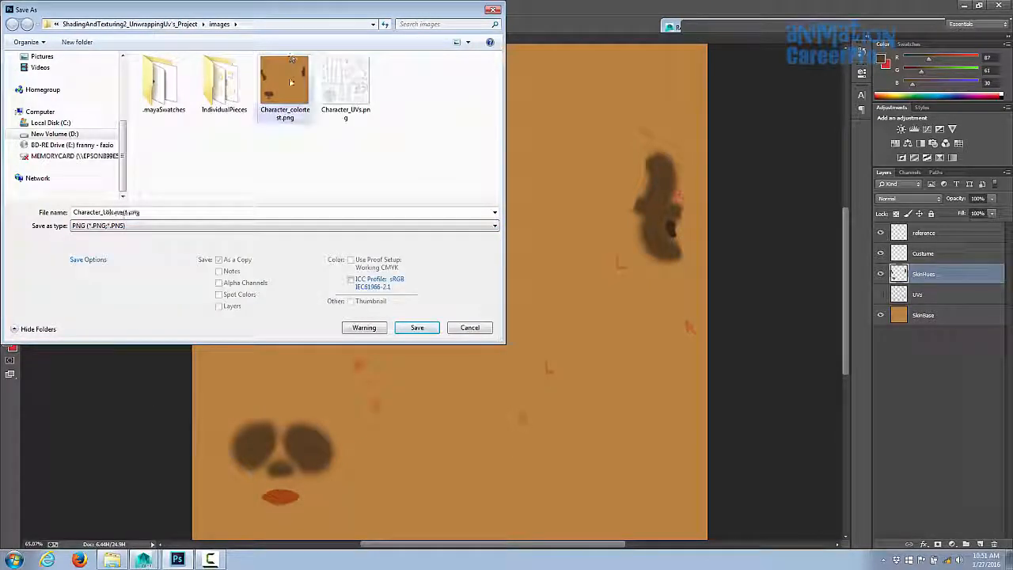
left_click(417, 328)
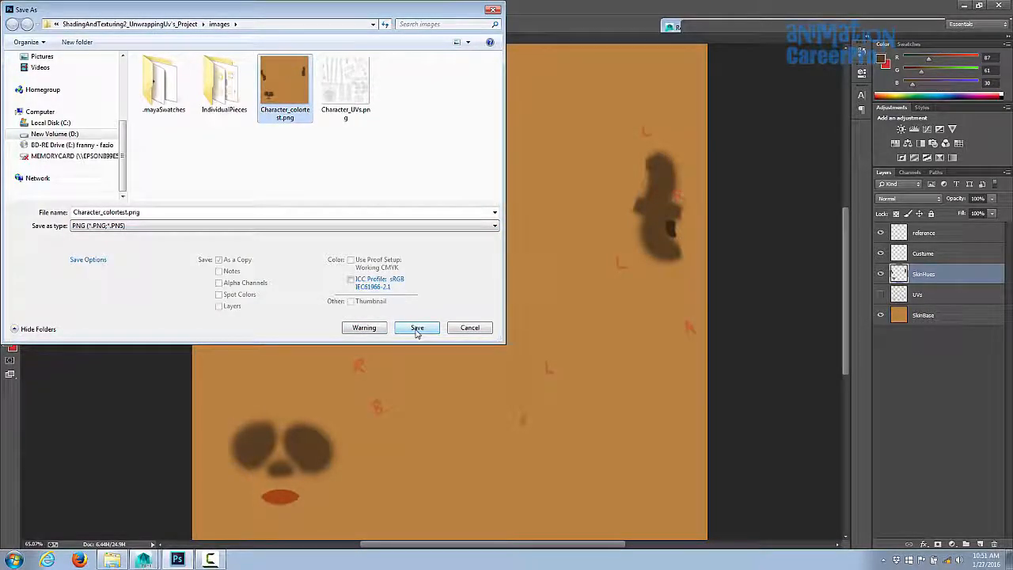
left_click(417, 329)
left_click(539, 282)
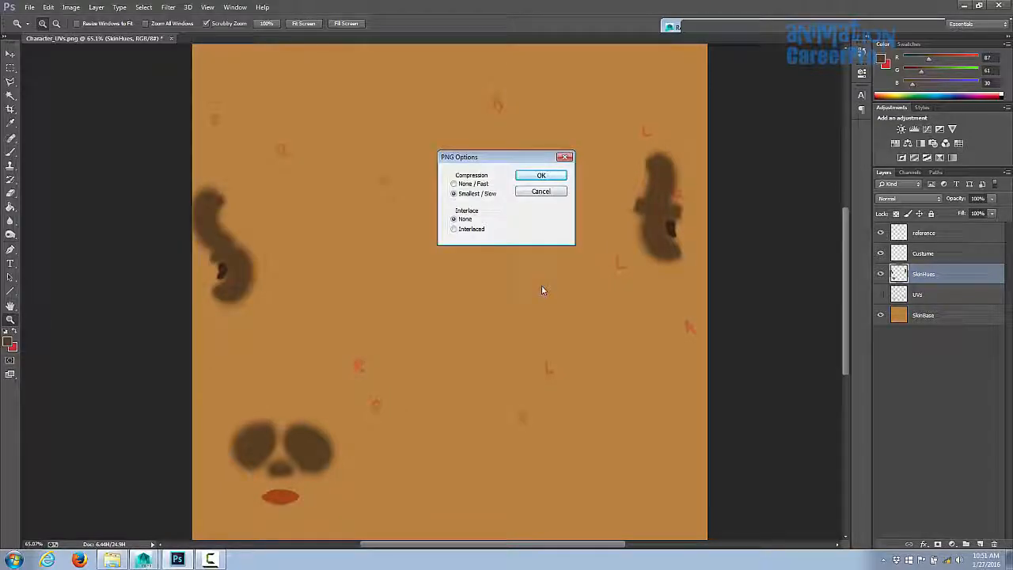
left_click(534, 174)
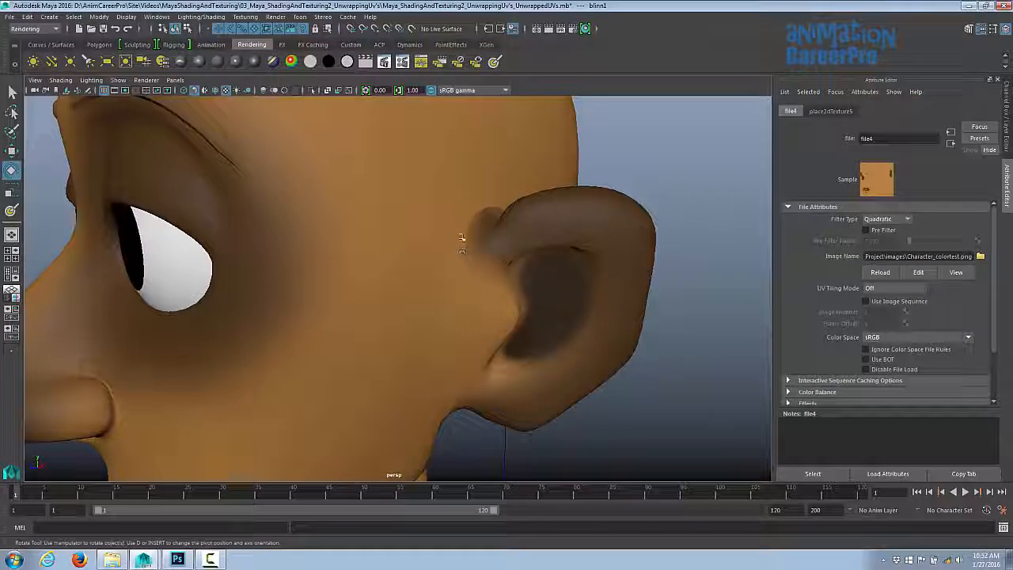
- Orbit around the head in the viewport to inspect the ears, then render the camera view
key("space")
left_click_drag(412, 242, 372, 243)
left_click_drag(328, 242, 277, 267, "alt")
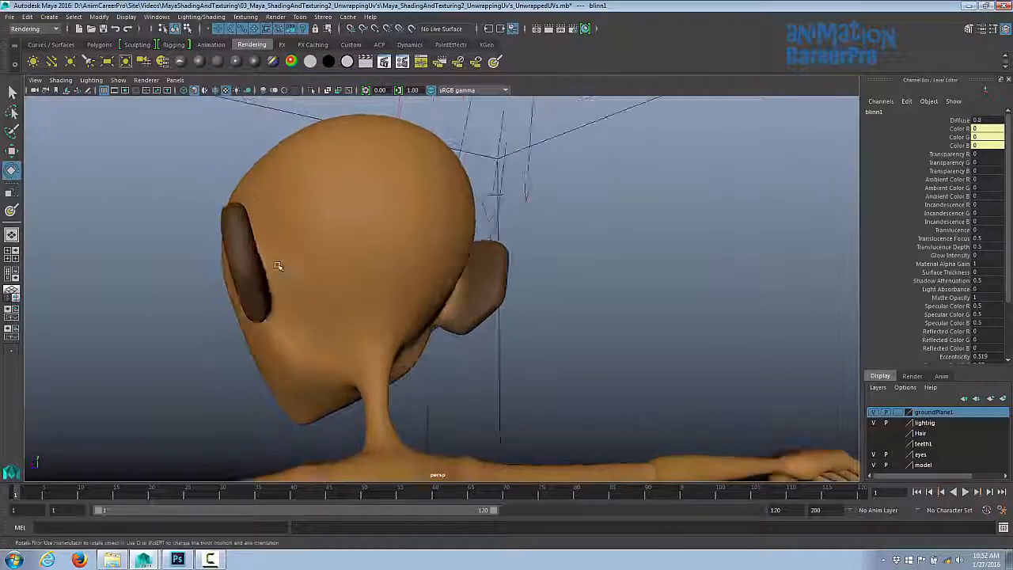
left_click_drag(402, 317, 344, 337, "alt")
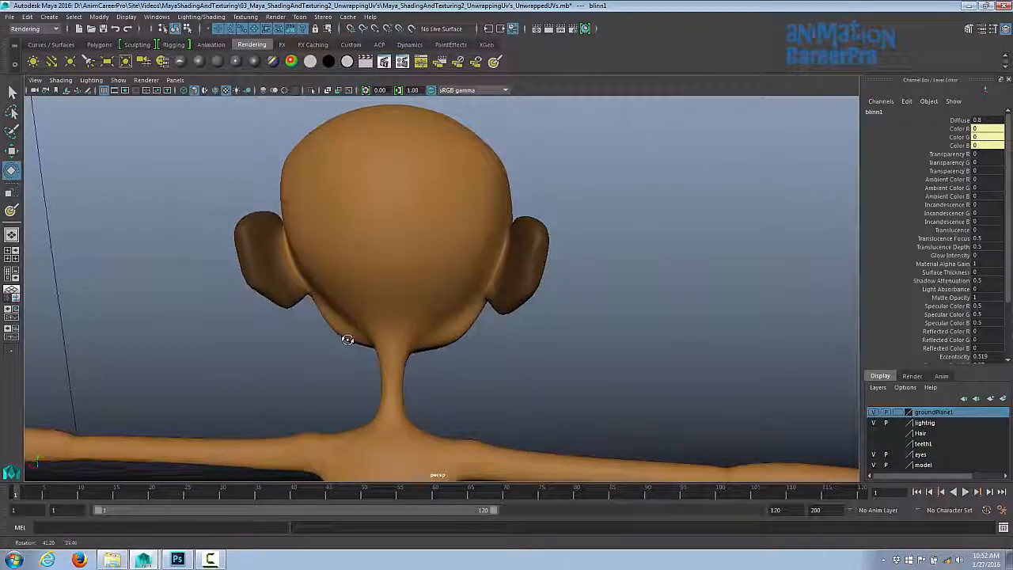
left_click_drag(281, 291, 450, 271, "alt")
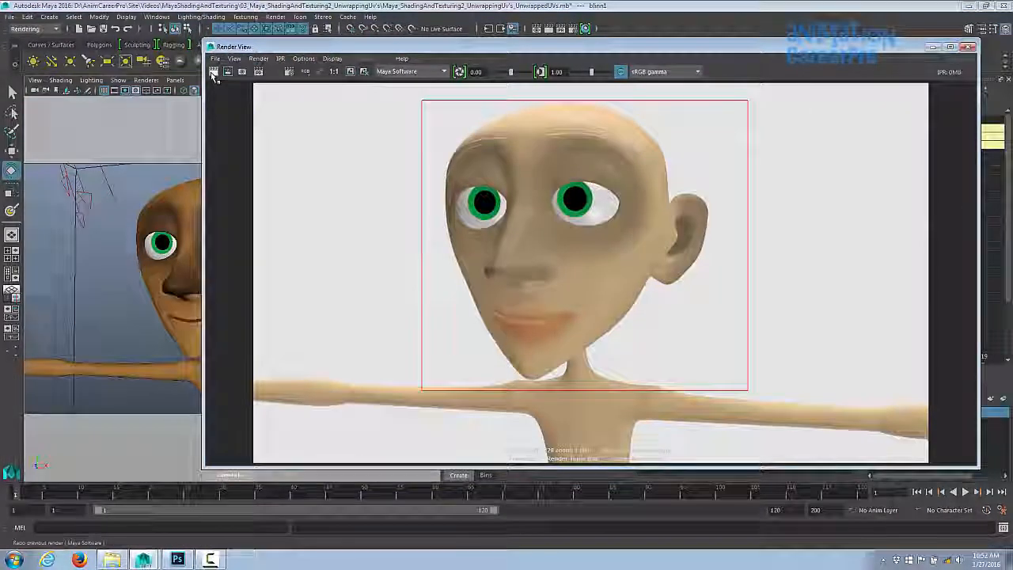
left_click(214, 73)
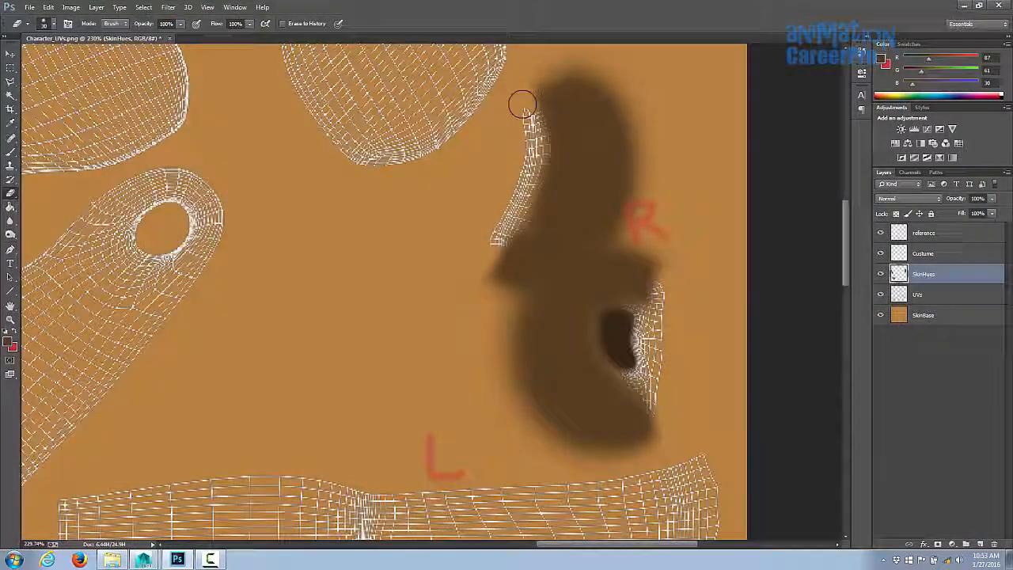
- Soften the ear shading and dark ear hole with the Eraser, lowering its flow to 9% and enlarging it
left_click_drag(646, 265, 657, 250)
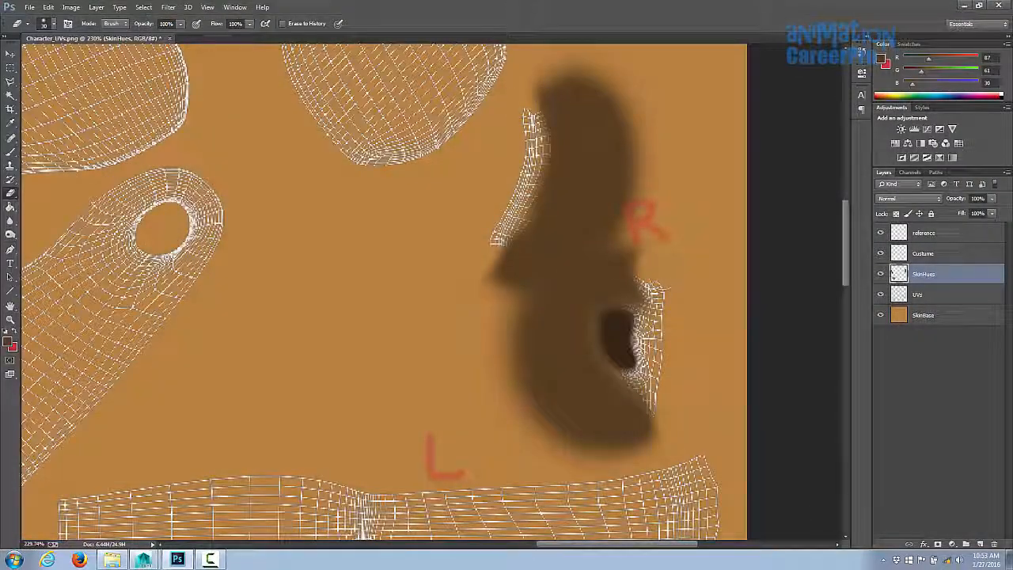
left_click_drag(662, 444, 657, 417)
left_click_drag(249, 23, 198, 38)
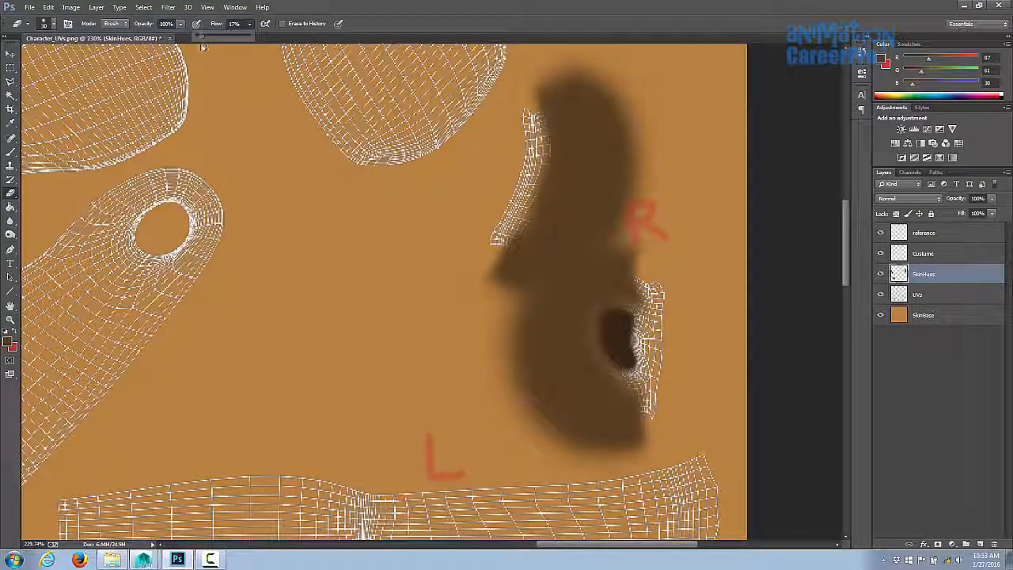
key("bracketright")
mouse_move(522, 106)
left_mouse_down()
mouse_move(508, 238)
mouse_move(531, 99)
mouse_move(484, 237)
left_mouse_up()
mouse_move(679, 268)
left_mouse_down()
mouse_move(682, 425)
mouse_move(671, 425)
mouse_move(637, 337)
left_mouse_up()
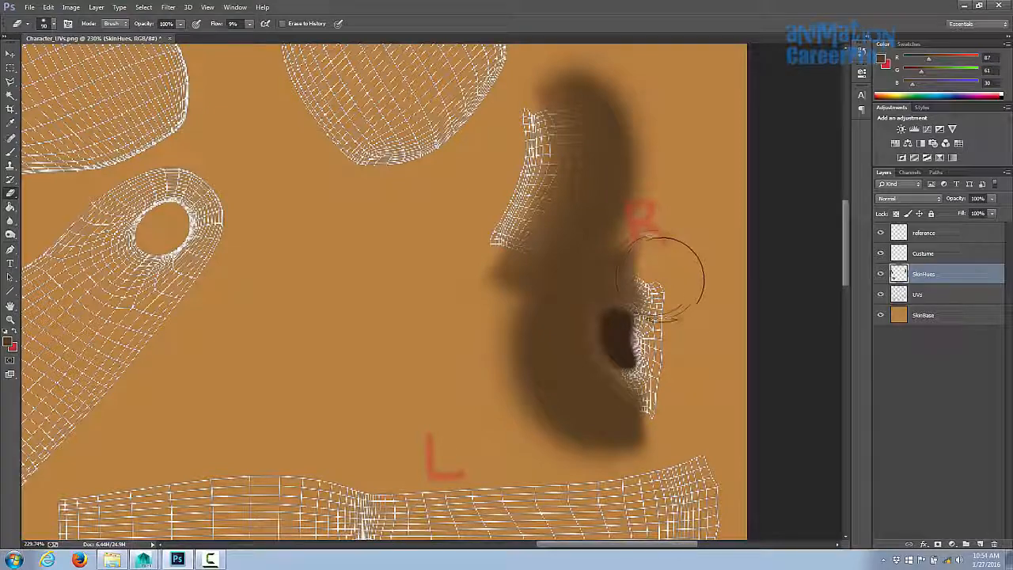
mouse_move(673, 280)
left_mouse_down()
mouse_move(610, 339)
mouse_move(645, 336)
left_mouse_up()
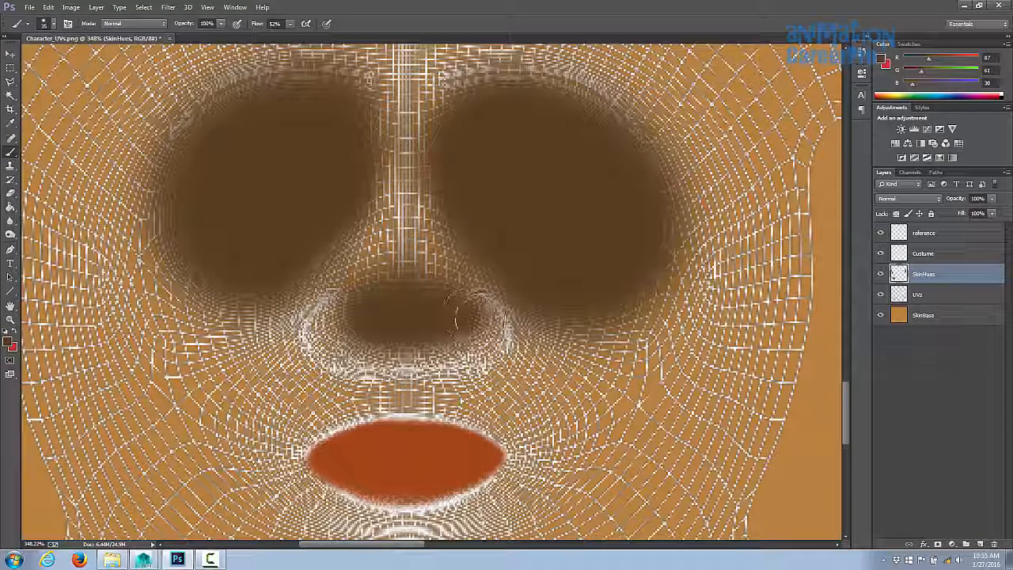
mouse_move(465, 316)
left_mouse_down()
mouse_move(483, 333)
mouse_move(332, 326)
mouse_move(348, 324)
mouse_move(340, 332)
left_mouse_up()
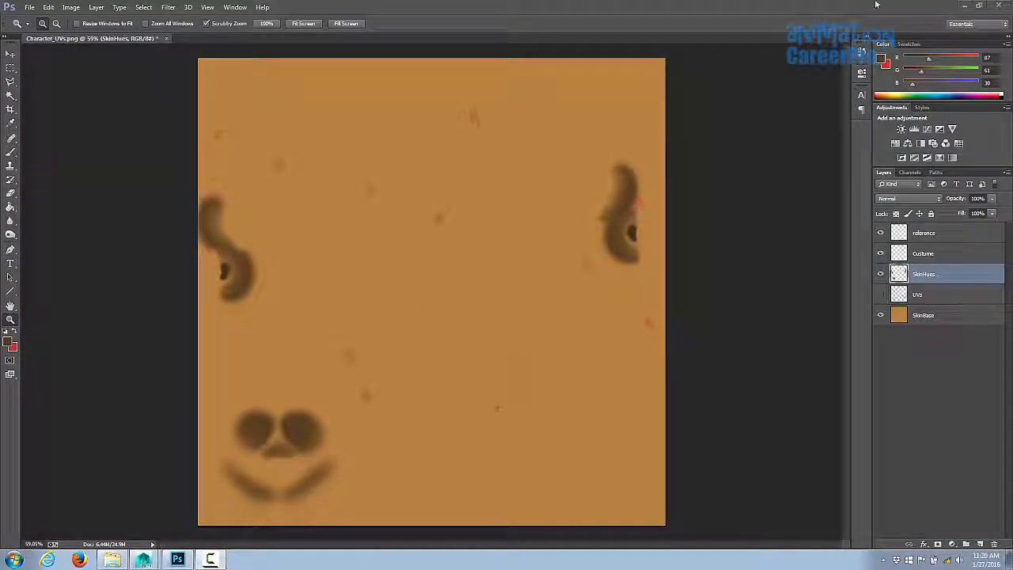
- Inspect the latest render of the face and ears
left_click_drag(1012, 40, 295, 44)
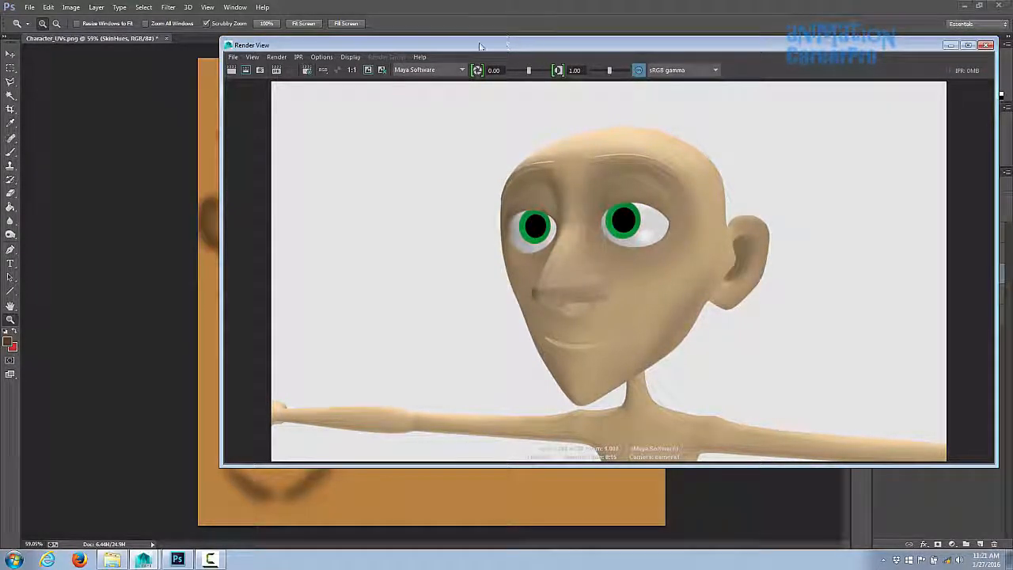
left_click_drag(449, 49, 1012, 63)
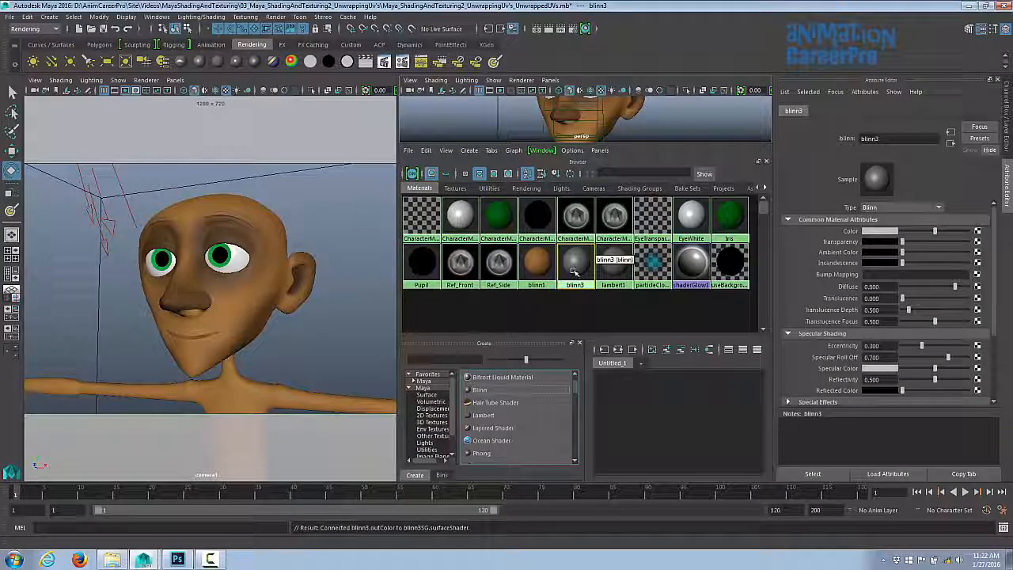
- Rename the skin material blinn1 to BodyTexture
left_click(538, 265)
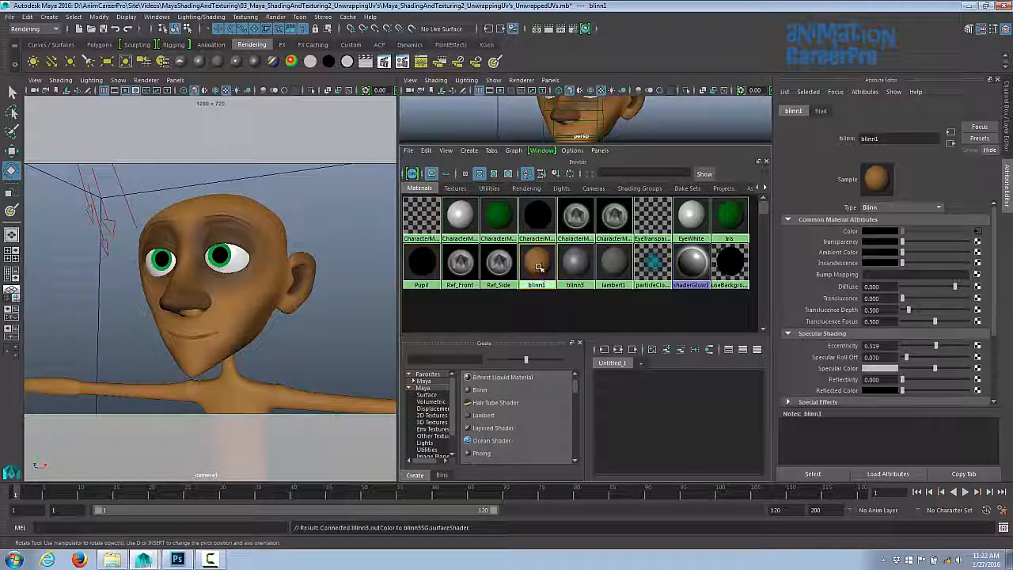
right_click(538, 266)
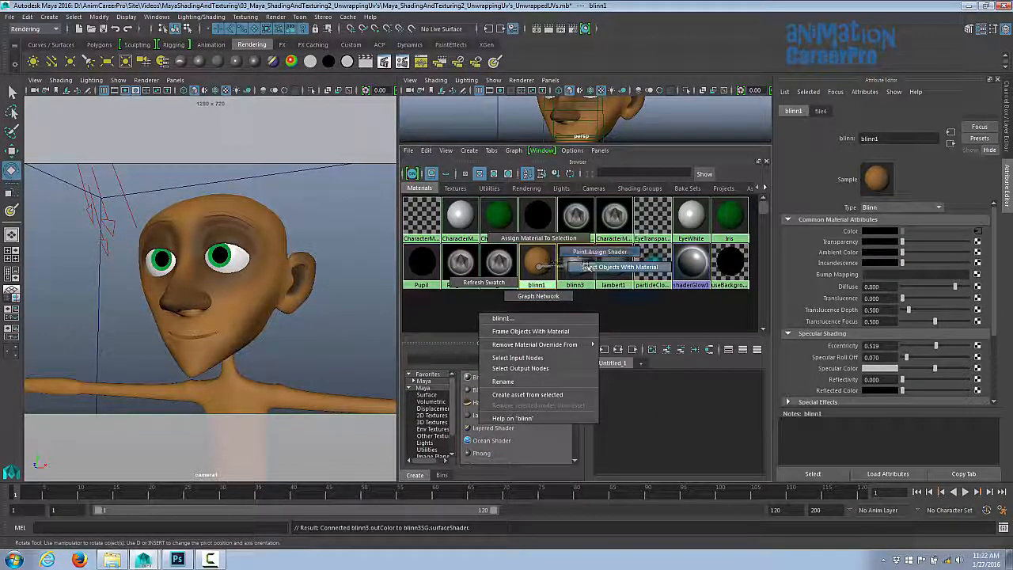
left_click(535, 381)
type("BodyTexture")
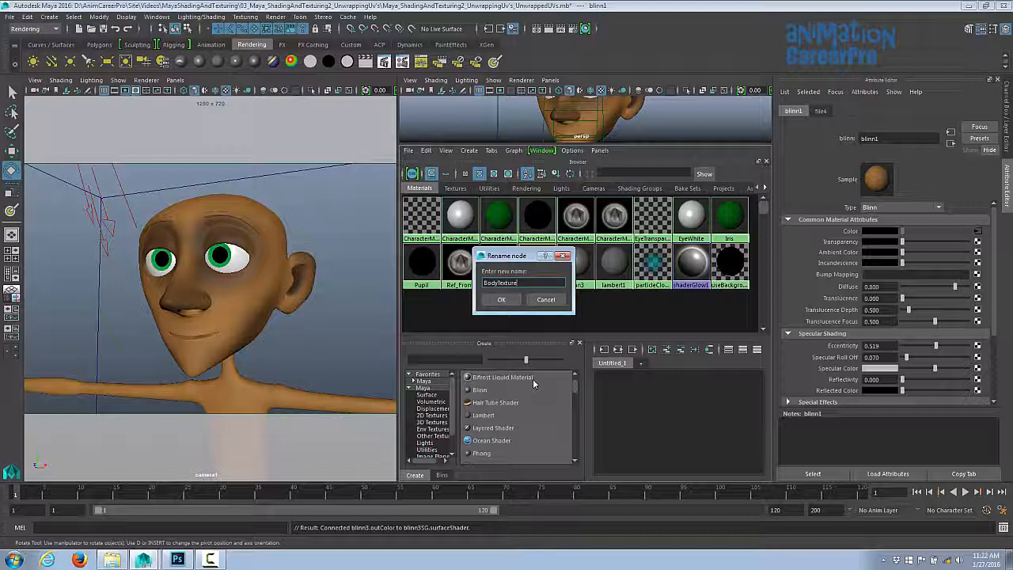
key("Return")
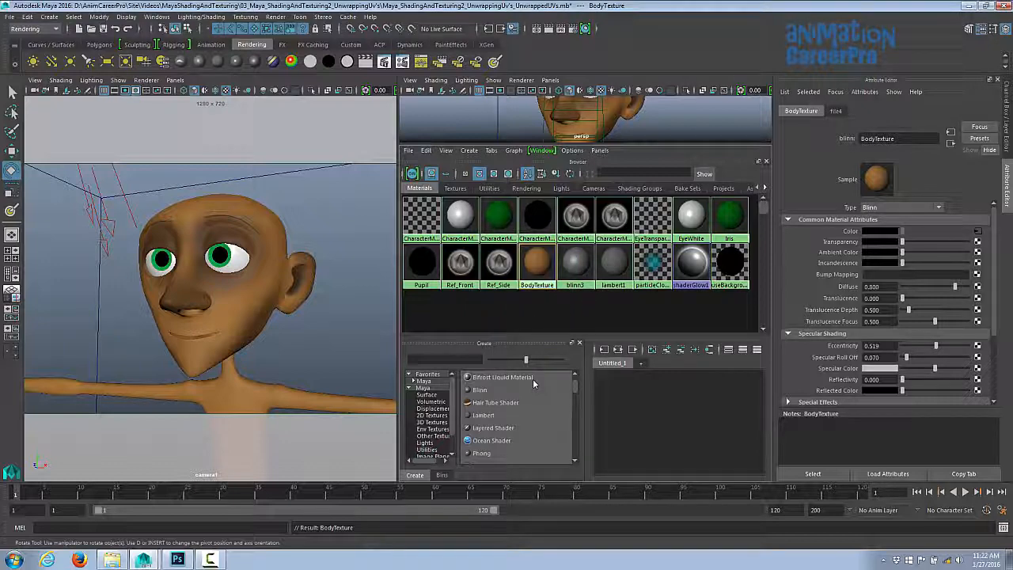
- Rename the blinn3 material to Eyebrows
left_click(582, 266)
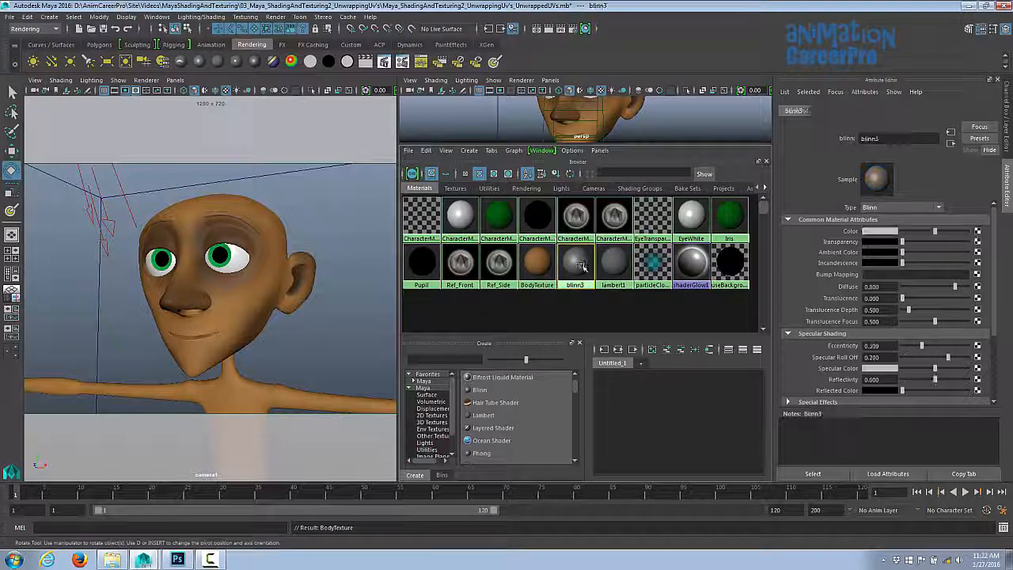
right_click(582, 265)
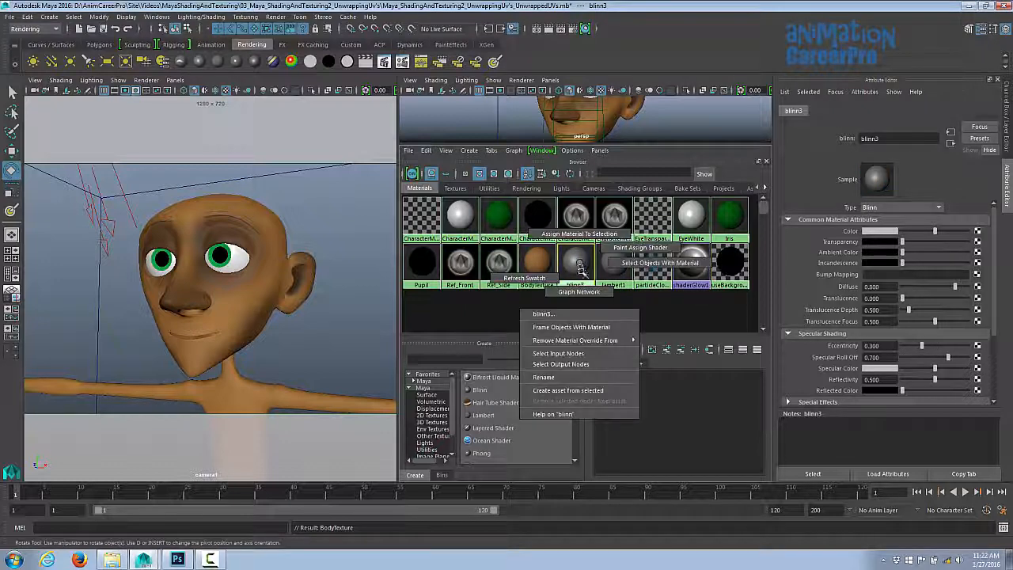
left_click(571, 381)
type("Eyebrows")
key("Return")
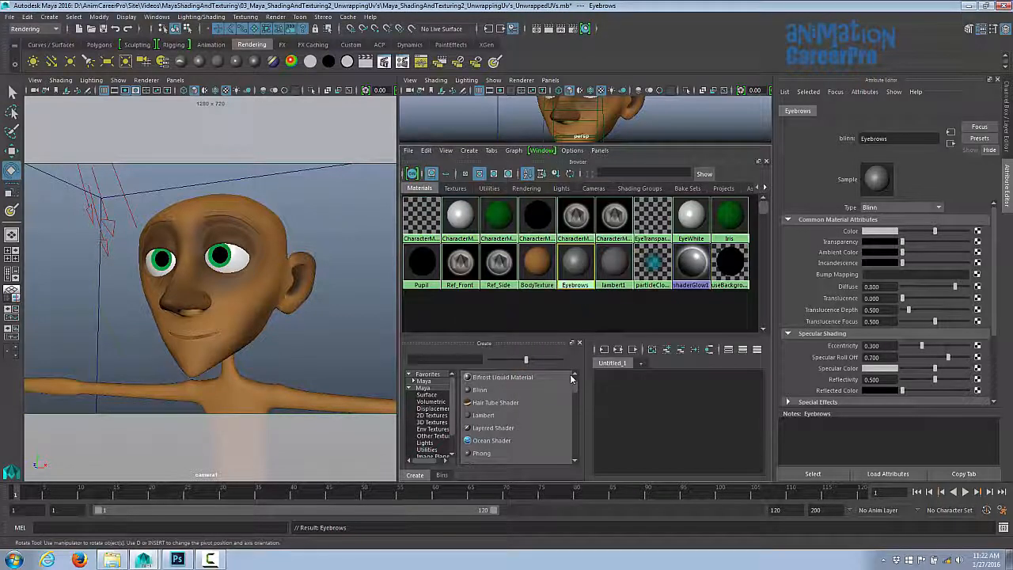
- Create a new Blinn material and name it Hair1
left_click(478, 389)
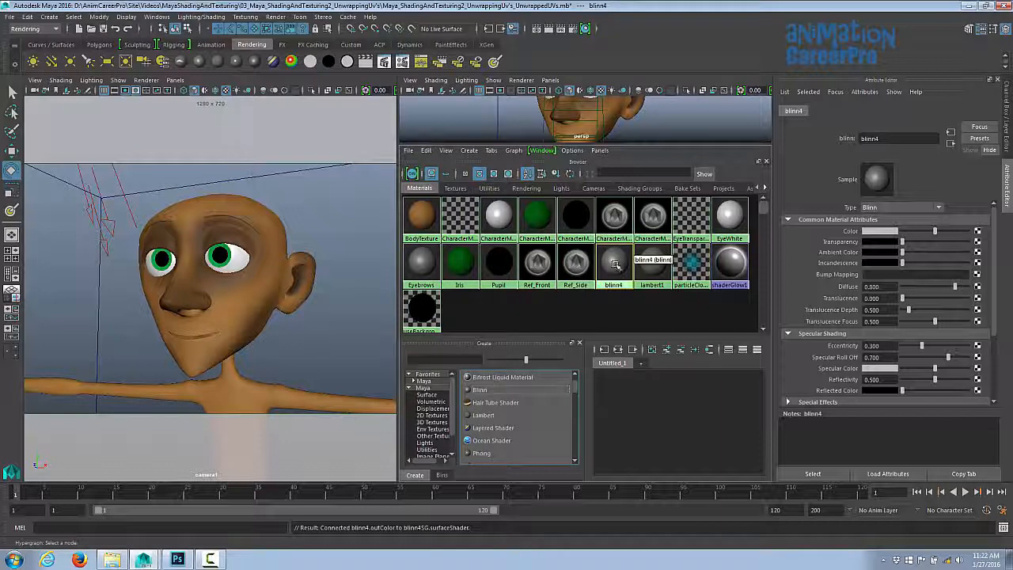
right_click(614, 266)
left_click(604, 382)
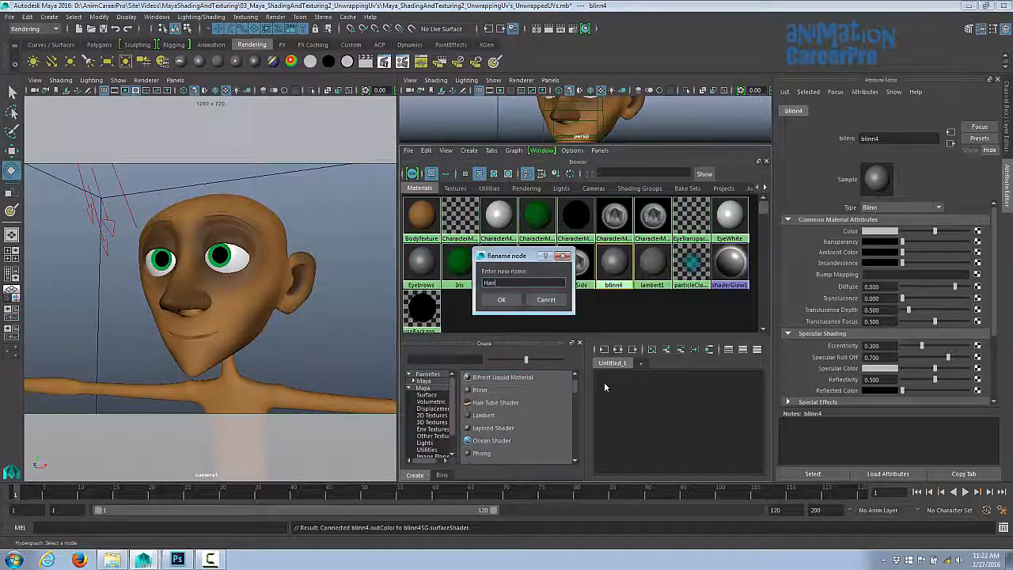
type("Hair1")
key("Return")
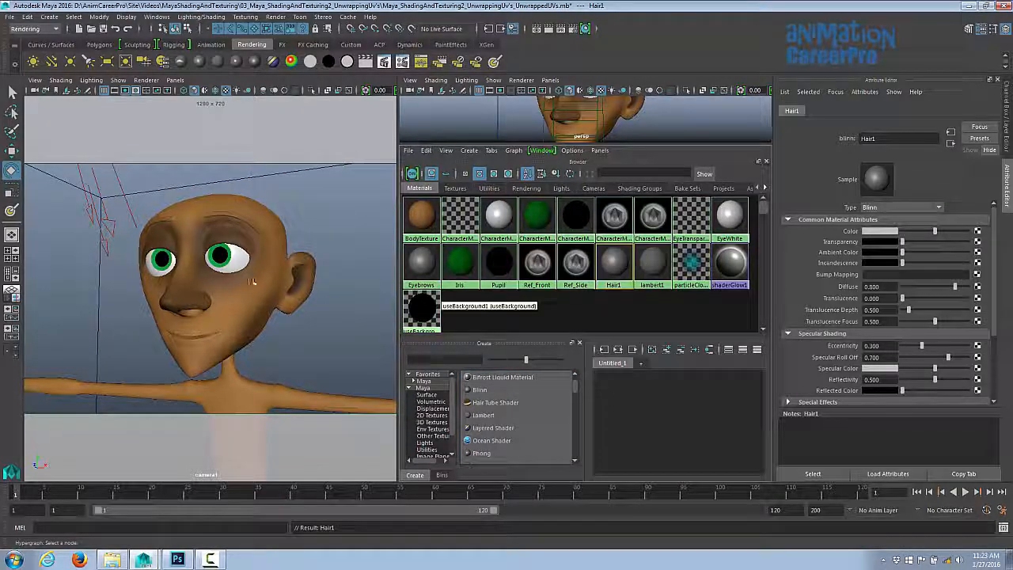
- Show the Hair display layer in the Layer Editor
left_click(1007, 150)
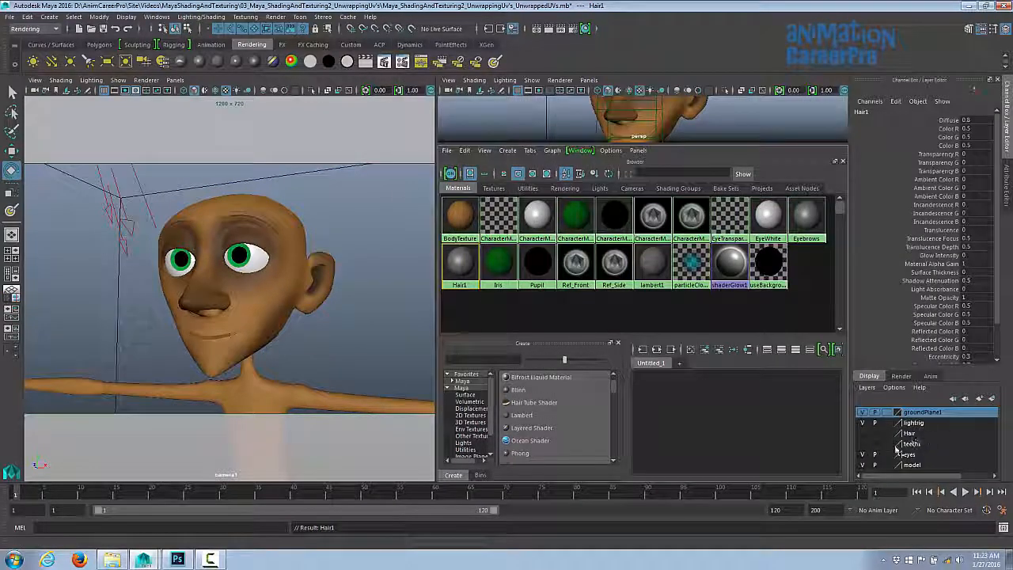
left_click(863, 434)
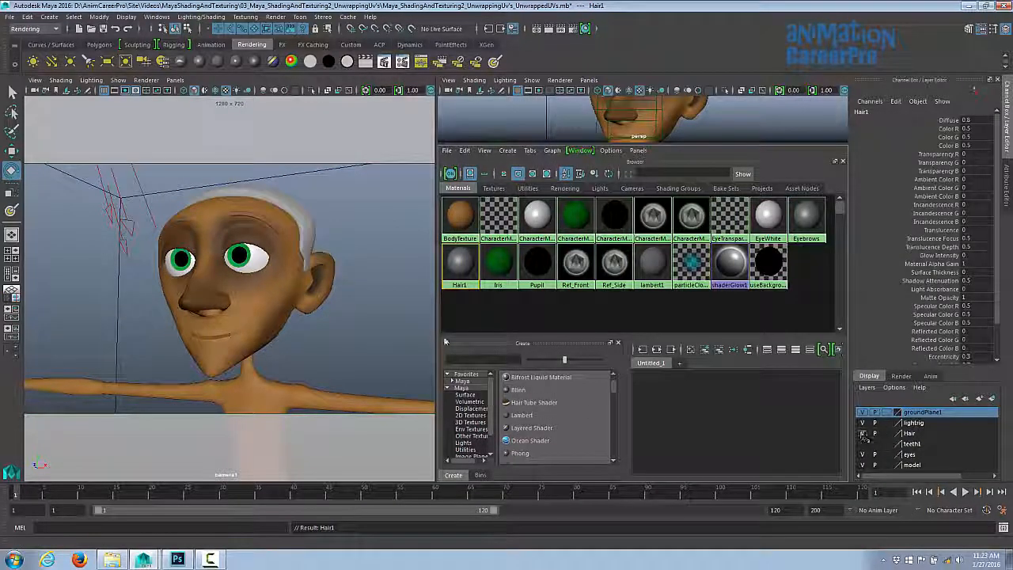
- Select the hair geometry and assign the Hair1 material to it
left_click_drag(349, 285, 356, 290, "alt")
left_click(293, 207)
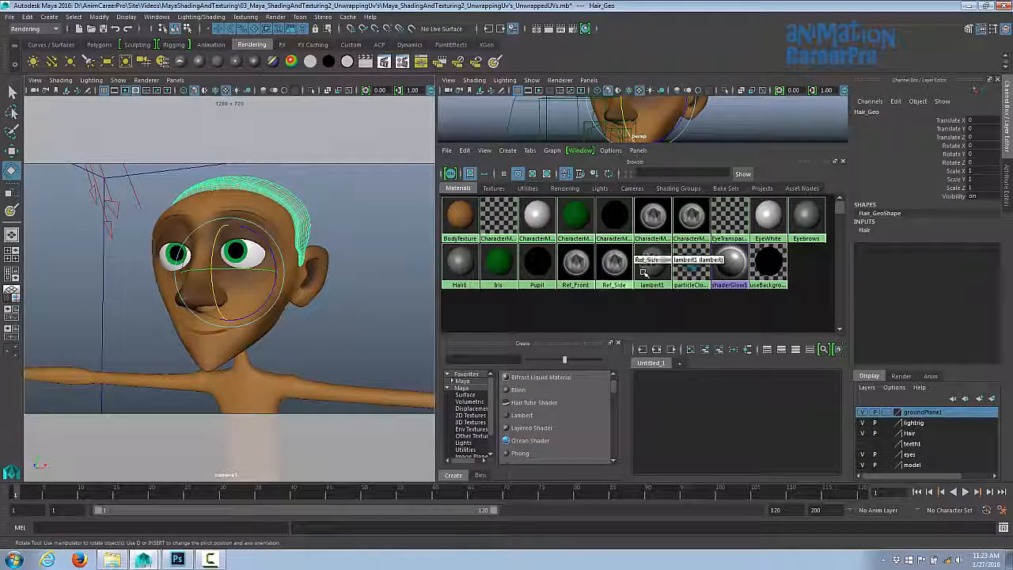
right_click(462, 266)
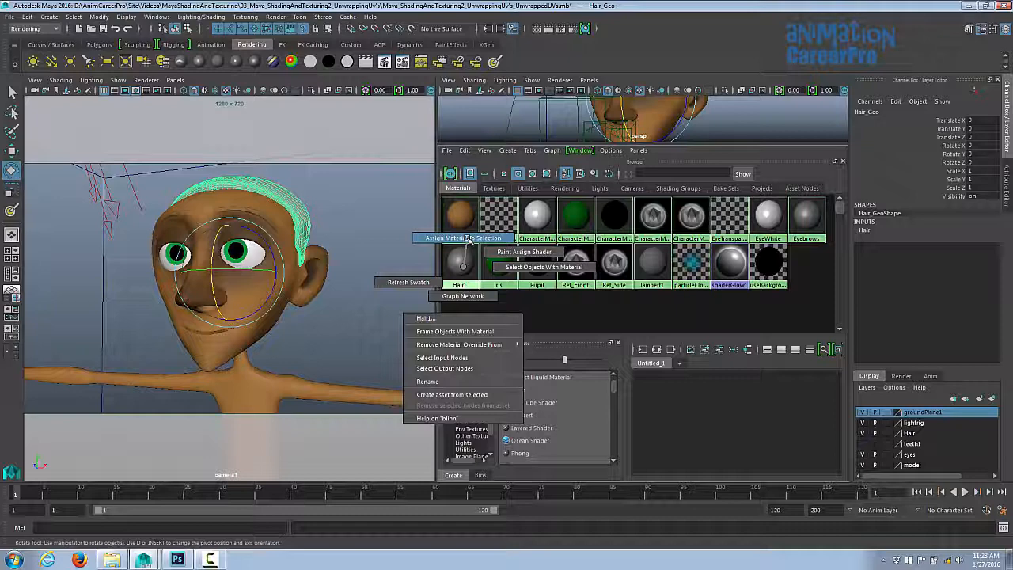
left_click(468, 239)
left_click_drag(318, 213, 340, 277, "alt")
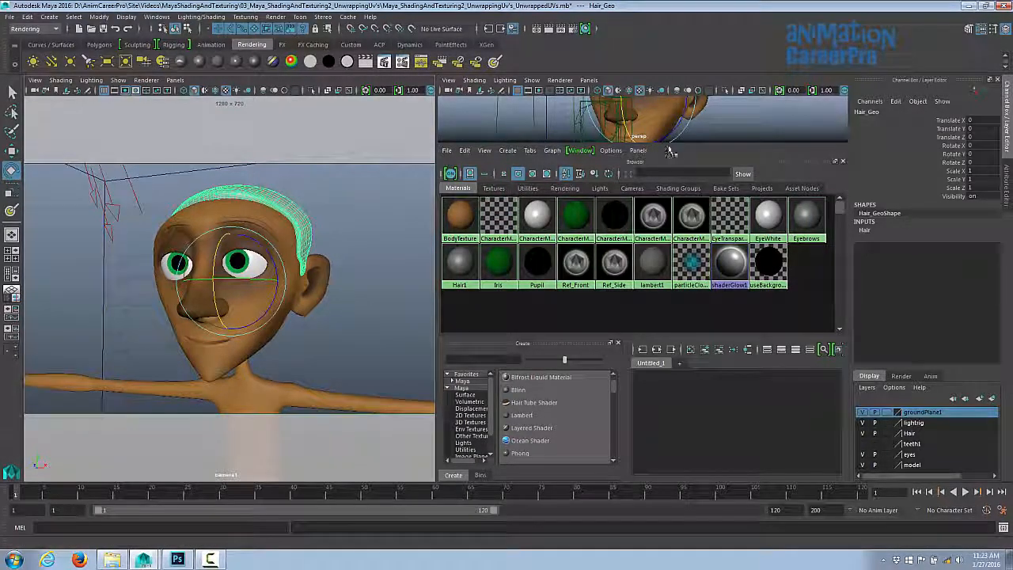
- Switch to Photoshop to inspect the painted face area of the texture, then return to Maya
left_click_drag(670, 147, 670, 298)
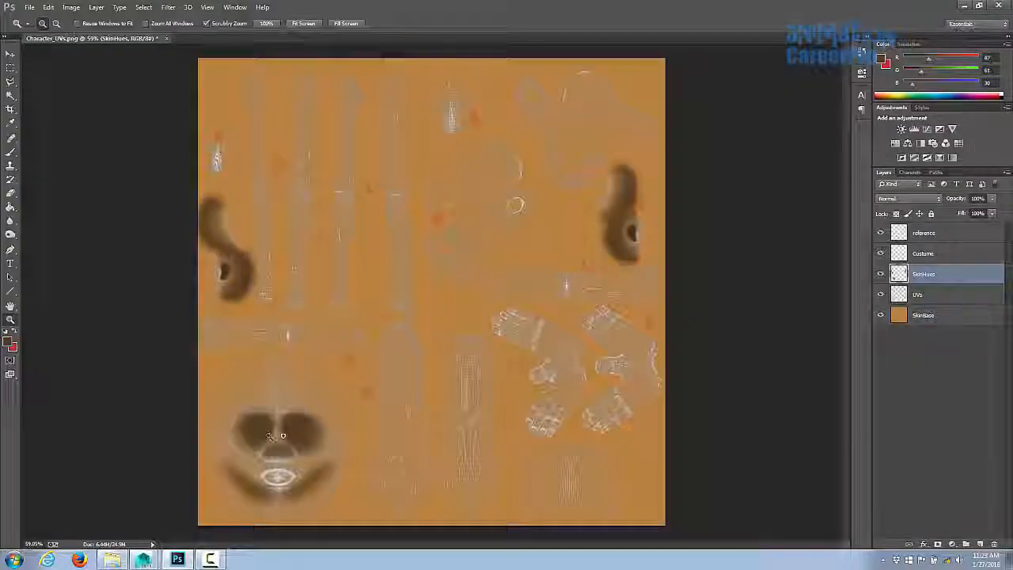
left_click_drag(269, 435, 400, 333)
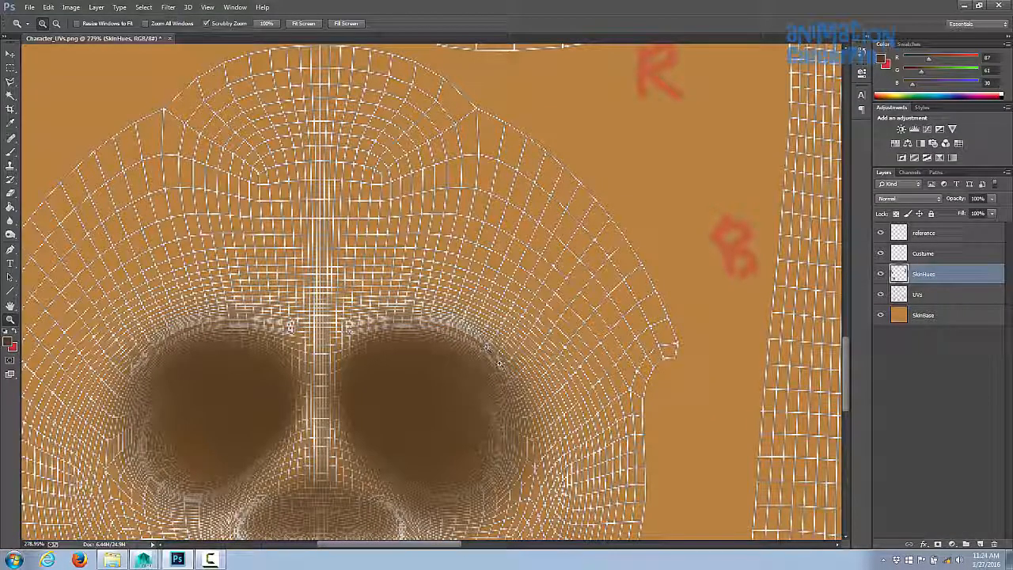
left_click_drag(548, 345, 498, 359)
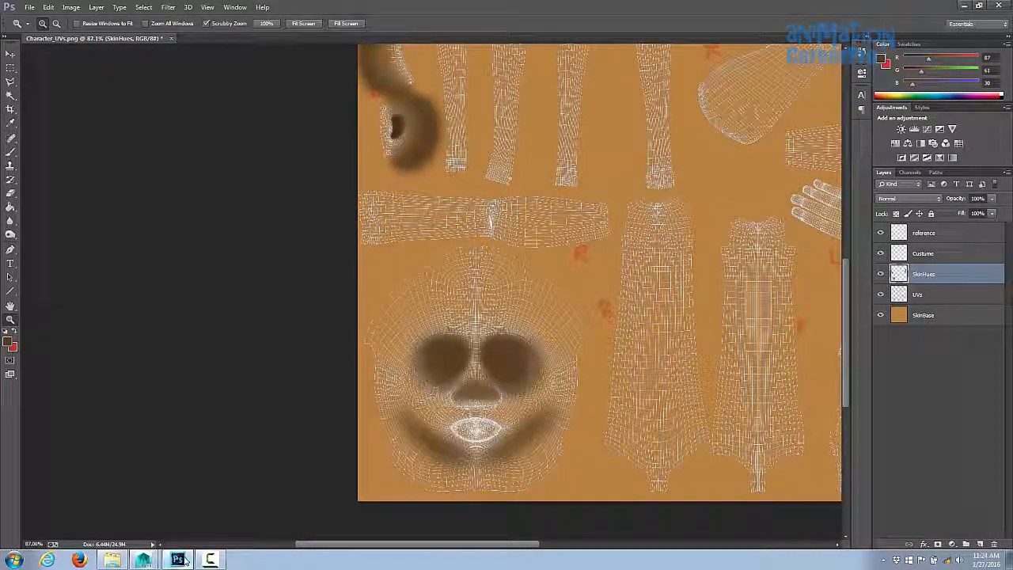
left_click(143, 559)
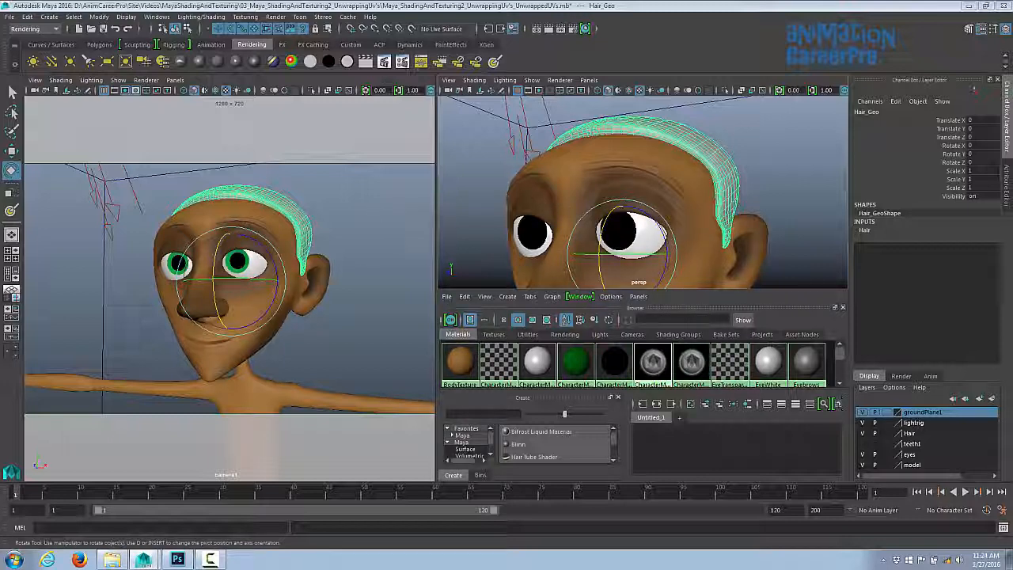
- Select the eyebrow strip of faces on the forehead above the eyes and assign the Eyebrows material to them
right_click_drag(578, 172, 665, 206, "alt")
left_click(626, 178)
left_click_drag(664, 206, 678, 222, "alt")
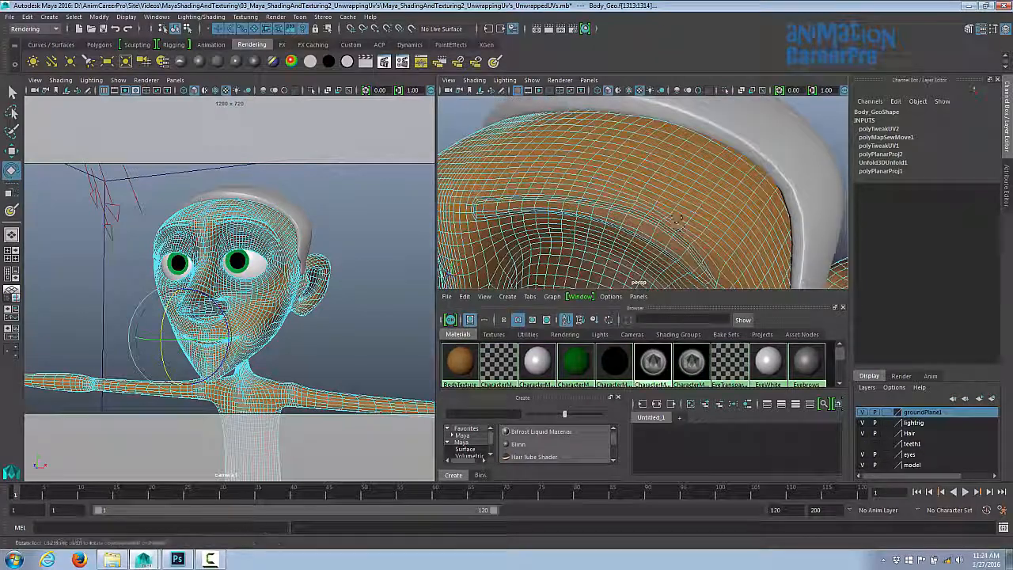
right_click_drag(678, 221, 694, 190, "alt")
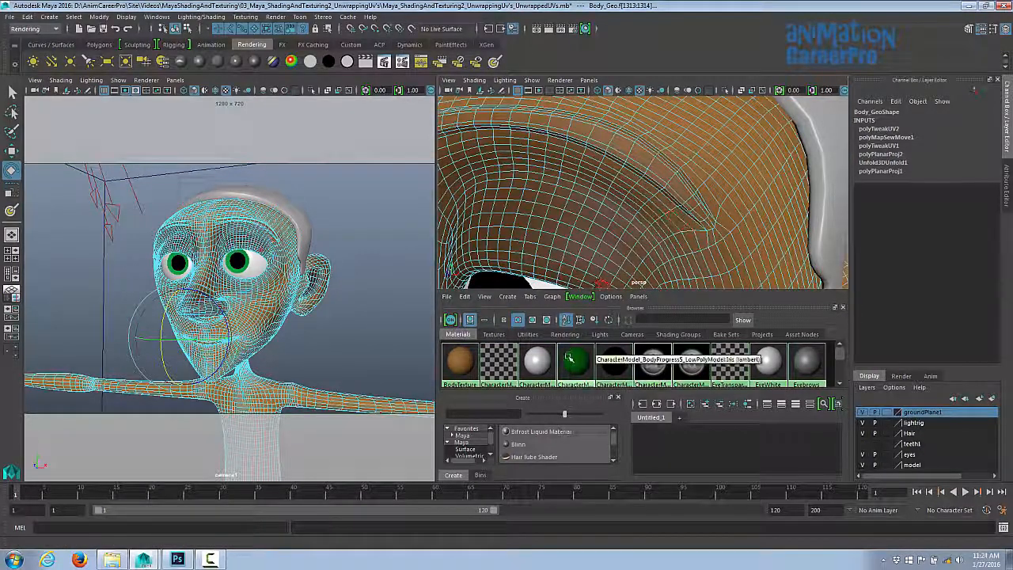
left_click_drag(703, 216, 787, 229, "alt")
key("space")
right_click_drag(787, 229, 577, 287, "alt")
left_click(491, 227)
left_click_drag(577, 287, 539, 263, "alt")
key("q")
left_click(492, 241, "shift")
left_click(495, 254, "shift")
left_click_drag(470, 238, 576, 330, "alt")
middle_click_drag(576, 329, 396, 420, "alt")
right_click_drag(396, 420, 572, 369, "alt")
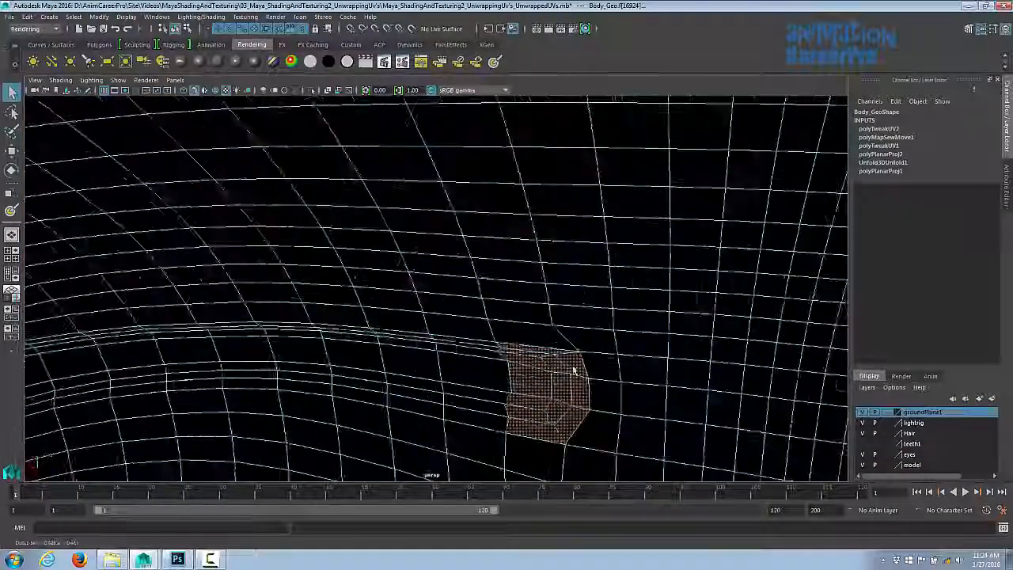
middle_click_drag(572, 368, 633, 261, "alt")
left_click_drag(482, 212, 633, 237, "shift")
left_click_drag(495, 249, 638, 340, "shift")
middle_click_drag(388, 232, 721, 190, "alt")
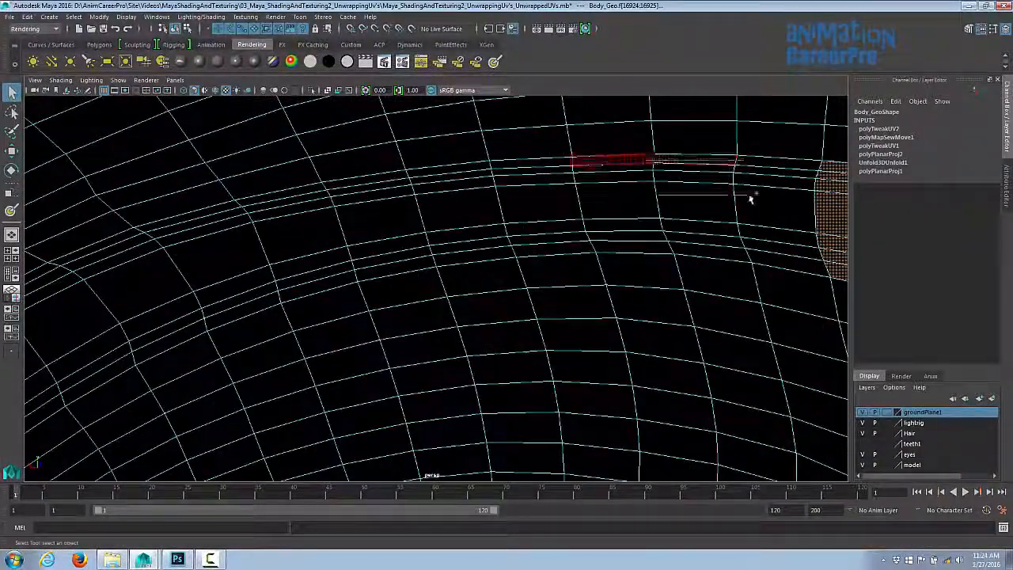
left_click_drag(749, 196, 754, 201, "shift")
left_click_drag(650, 227, 758, 252, "shift")
left_click_drag(395, 175, 540, 250, "shift")
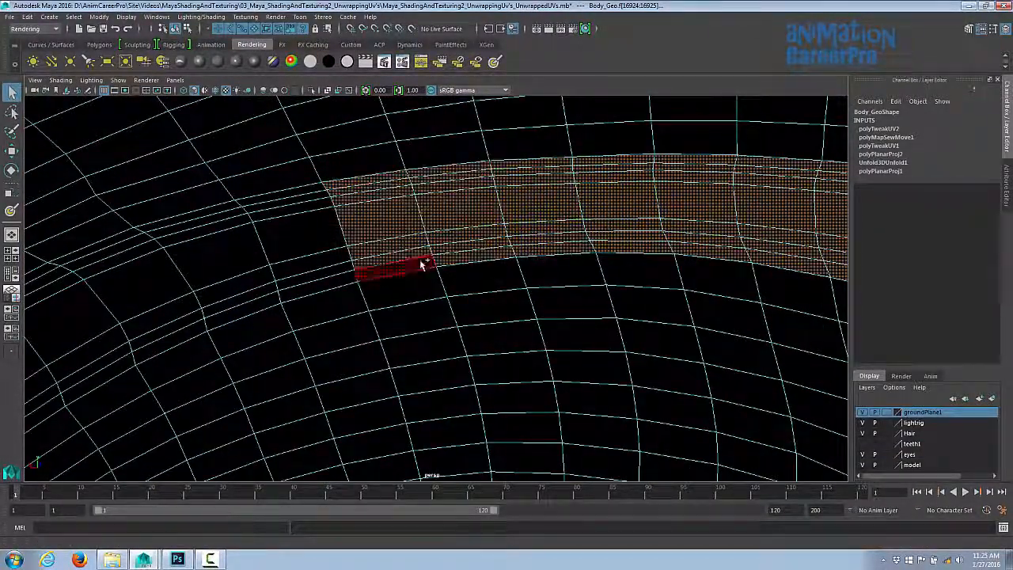
middle_click_drag(424, 265, 418, 182, "alt")
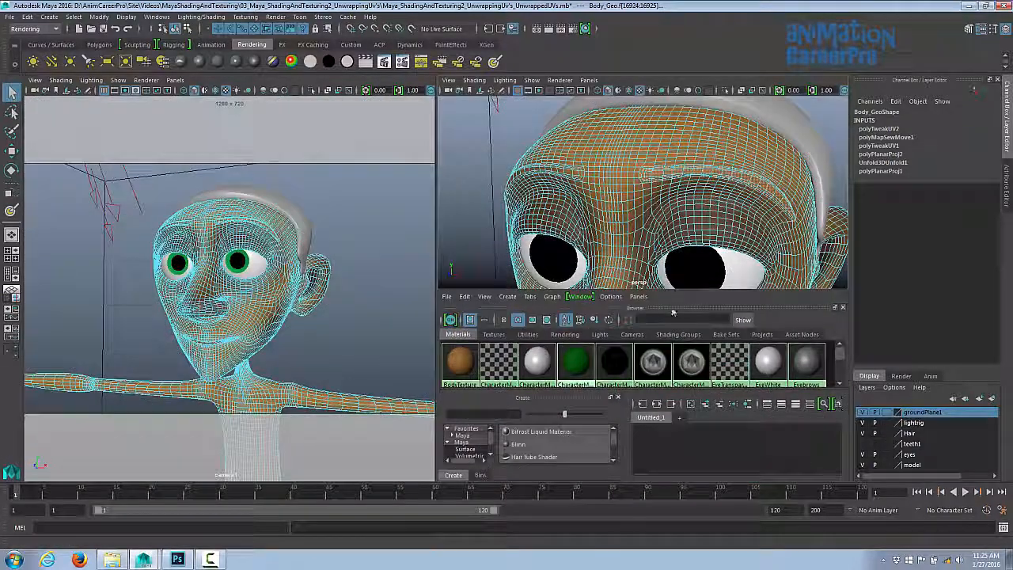
scroll(807, 360, "down", 2)
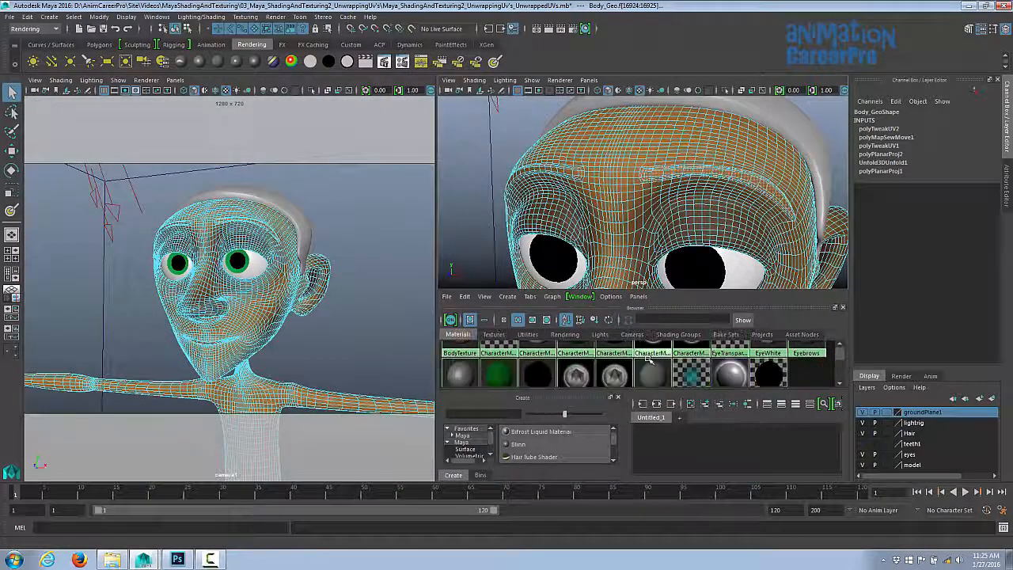
scroll(807, 360, "up", 2)
right_click_drag(807, 362, 803, 337)
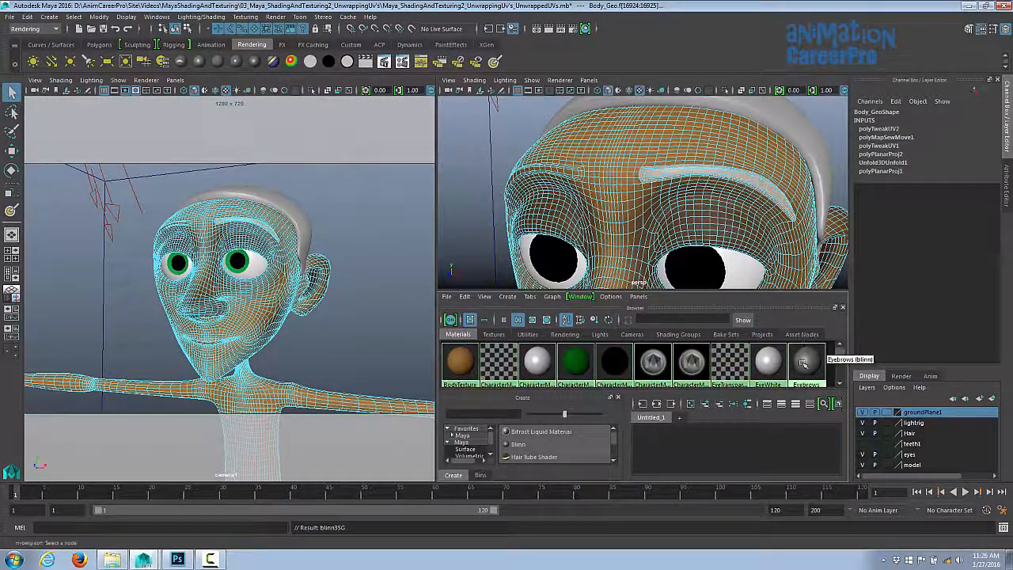
- Set the Eyebrows material colour by sampling the skin tone and darkening its value to 0.032
double_click(803, 363)
left_click_drag(934, 231, 910, 237)
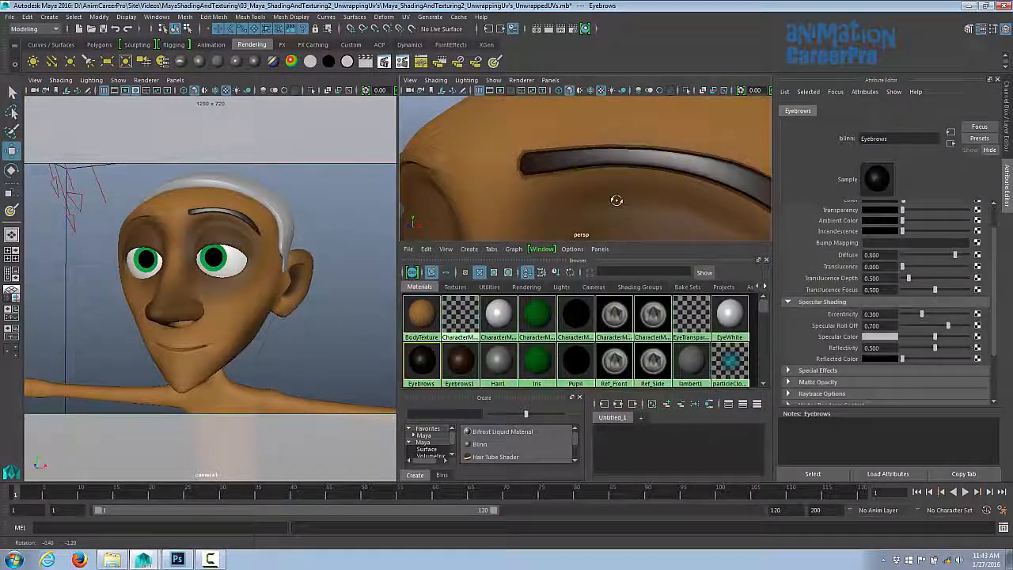
left_click_drag(617, 201, 634, 220, "alt")
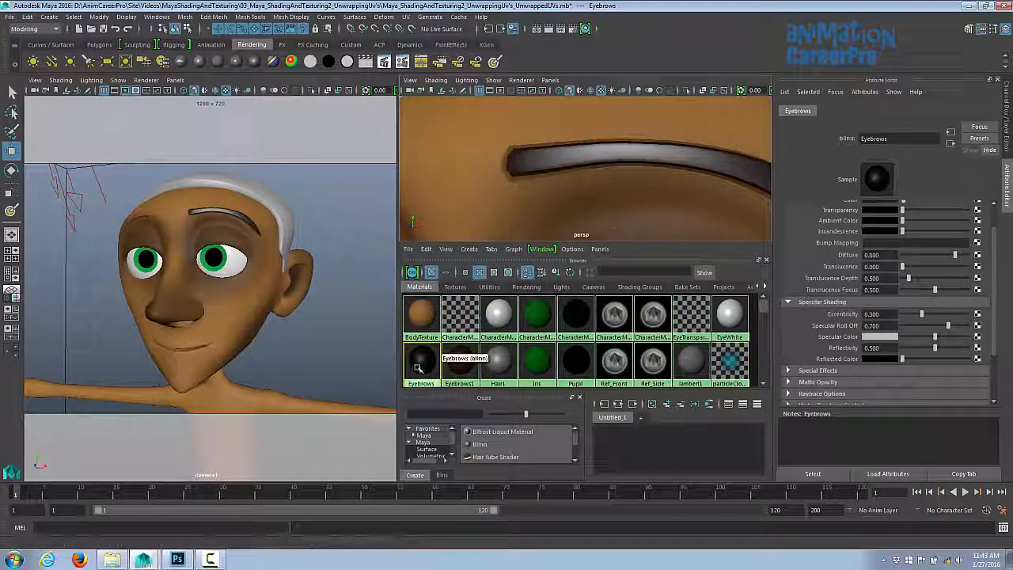
left_click(536, 171)
right_click_drag(535, 166, 535, 195)
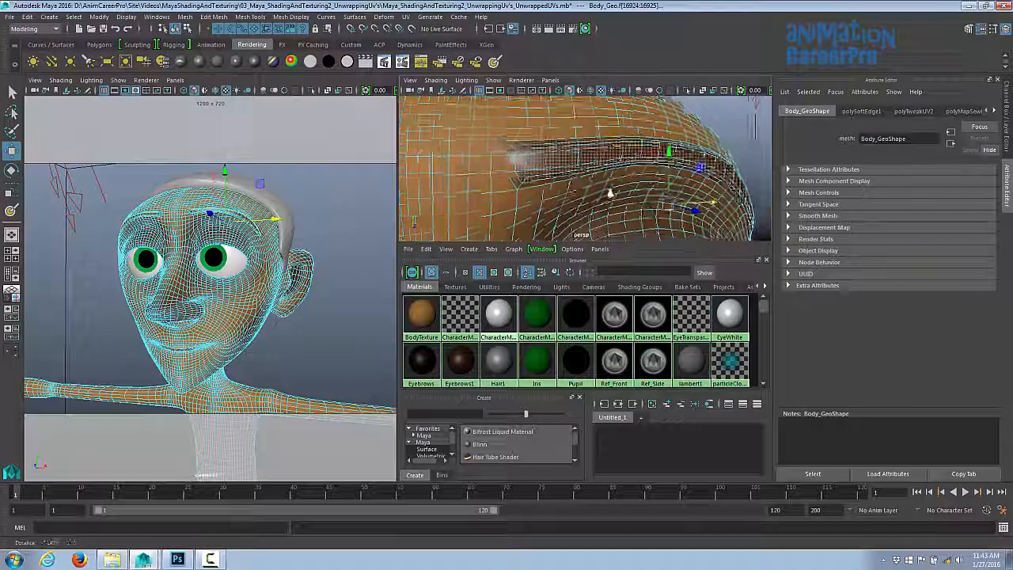
left_click_drag(610, 192, 661, 202, "alt")
right_click_drag(661, 202, 684, 193, "alt")
left_click_drag(684, 193, 656, 192, "alt")
right_click_drag(656, 192, 634, 202, "alt")
left_click(420, 363)
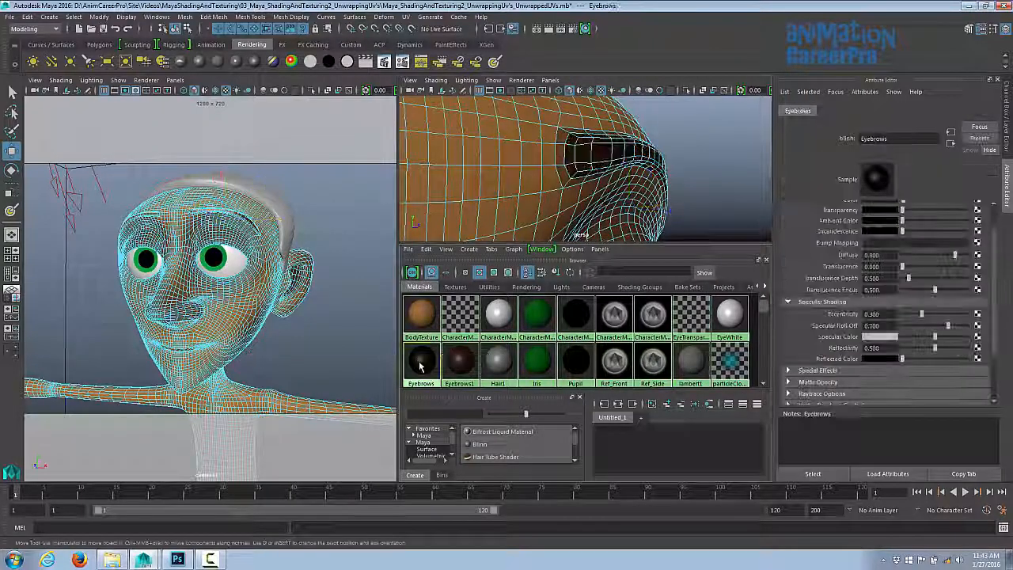
mouse_move(686, 175)
left_mouse_down("alt")
mouse_move(631, 176)
mouse_move(691, 165)
mouse_move(682, 168)
left_mouse_up("alt")
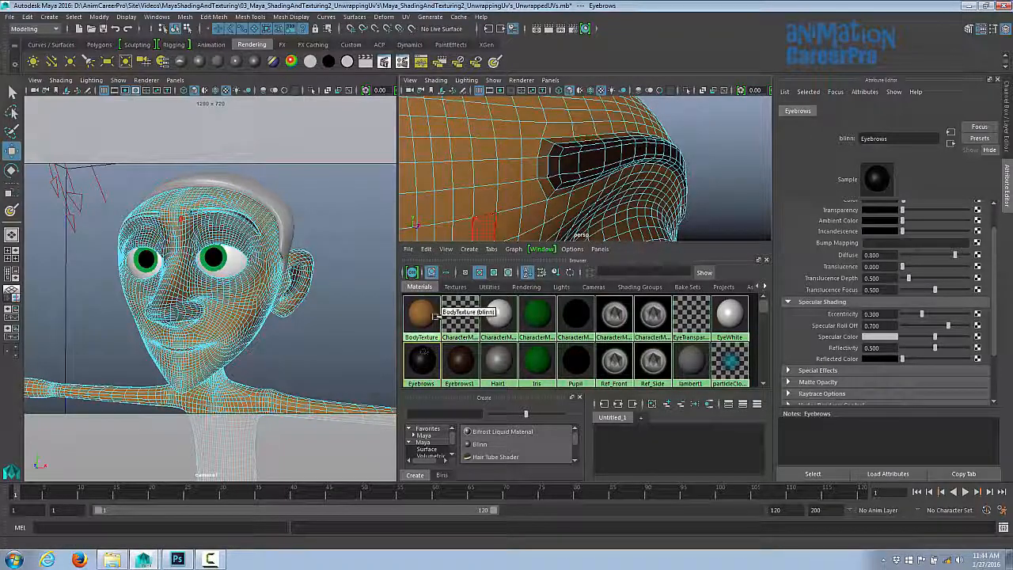
scroll(871, 238, "up", 2)
left_click(873, 229)
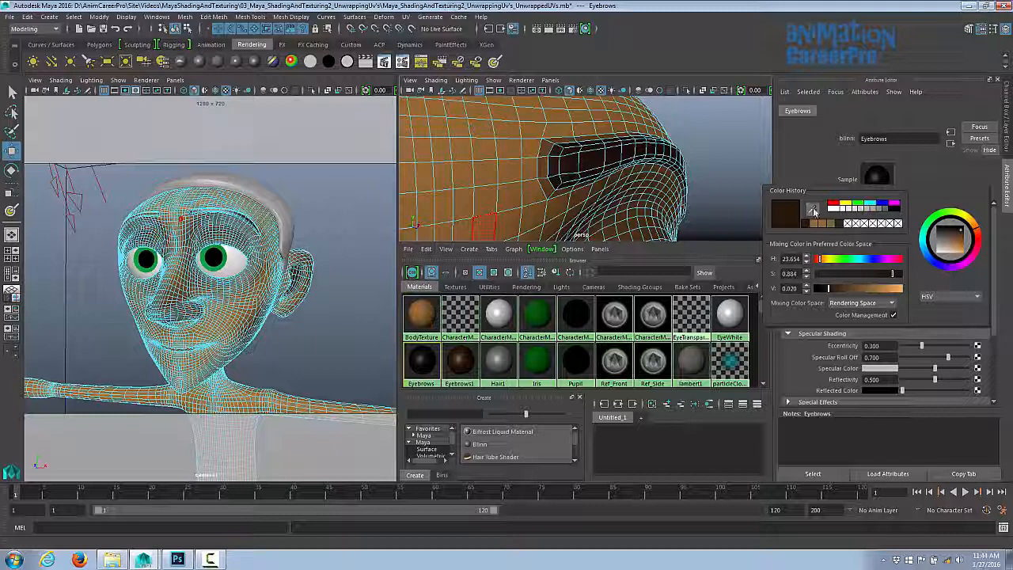
left_click(813, 210)
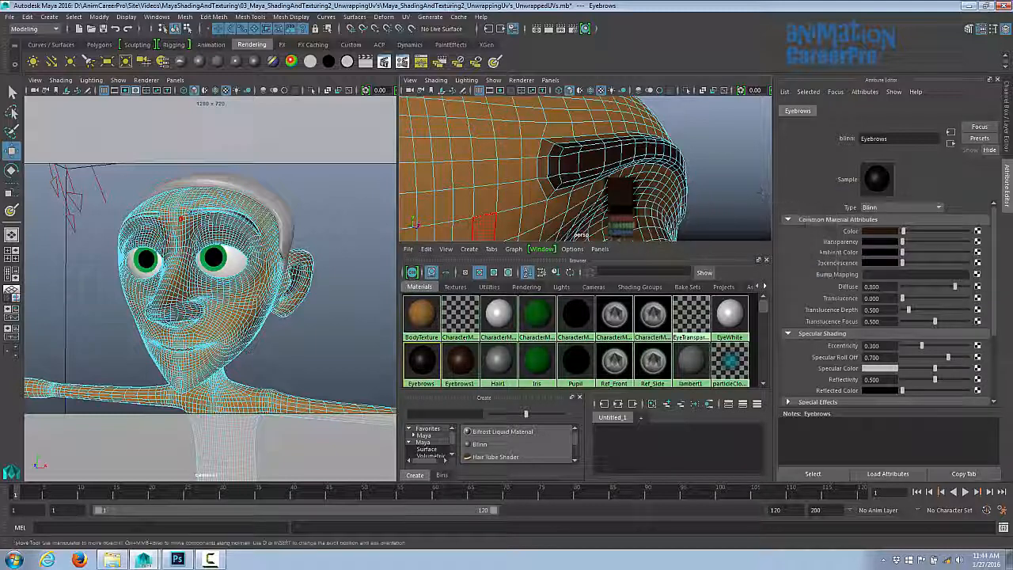
left_click(506, 146)
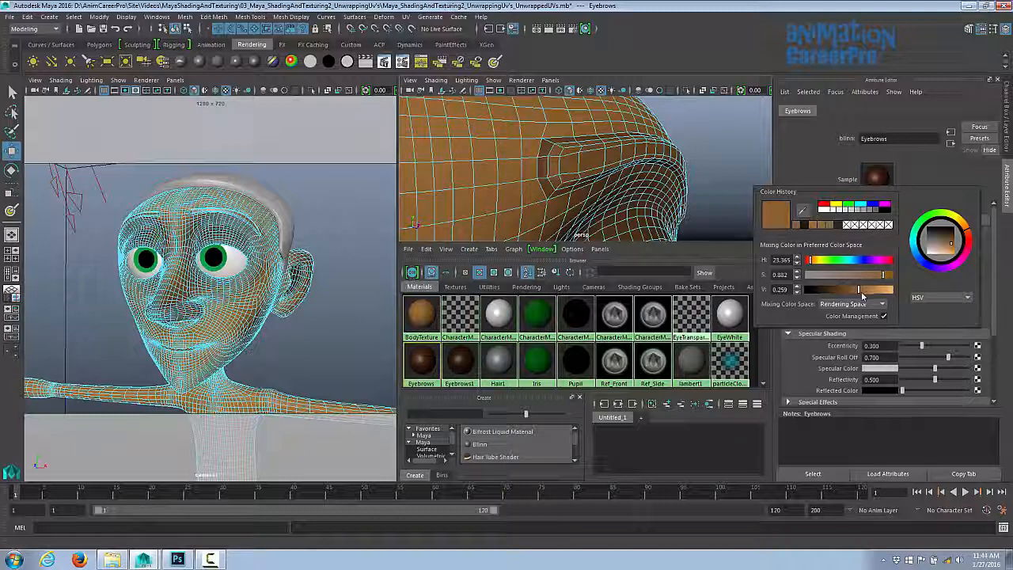
left_click_drag(855, 291, 824, 301)
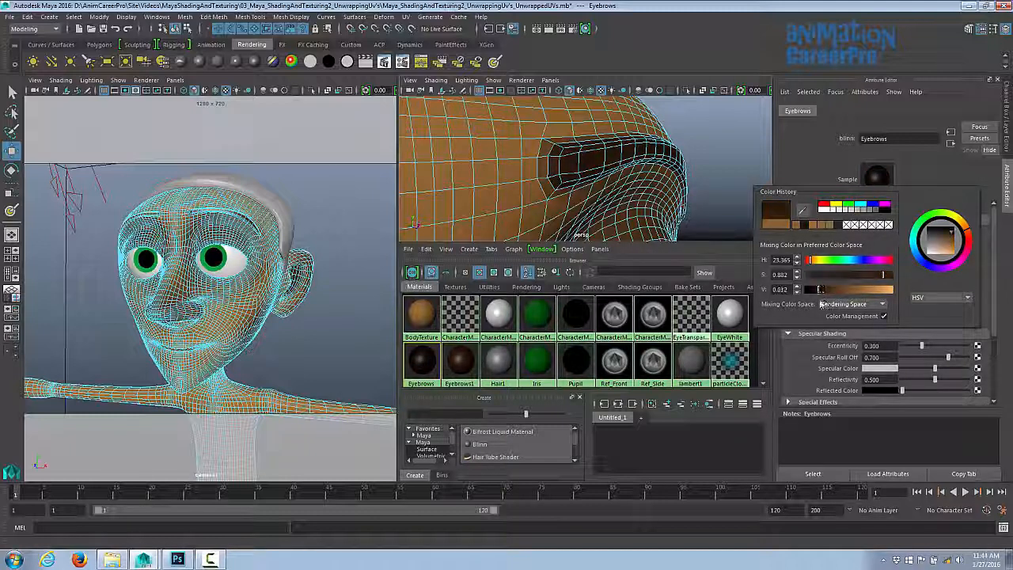
- Inspect the faces around the inner end of the eyebrow in close-up
left_click_drag(750, 141, 578, 166, "alt")
left_click(551, 172)
left_click(551, 173)
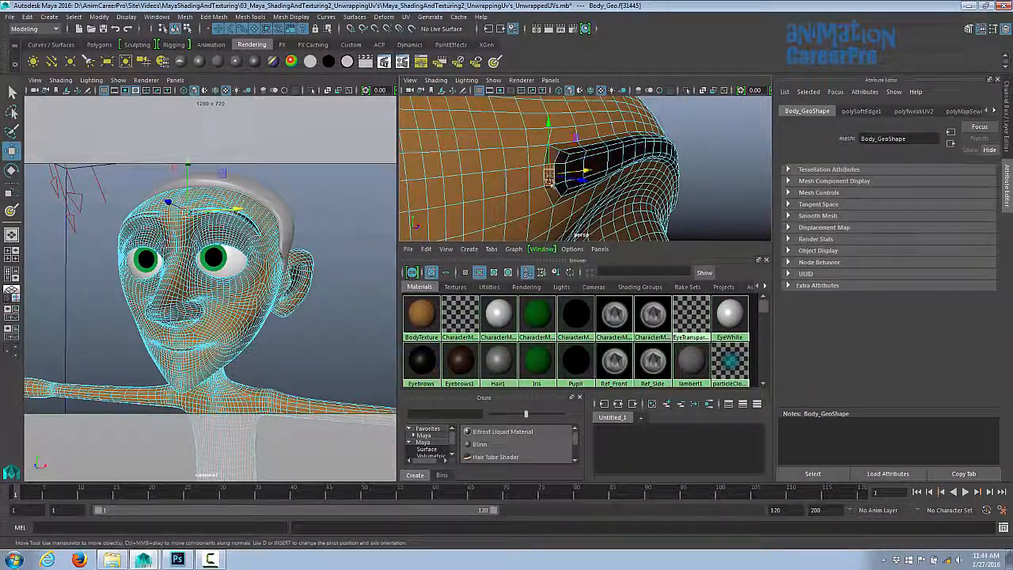
left_click(564, 147)
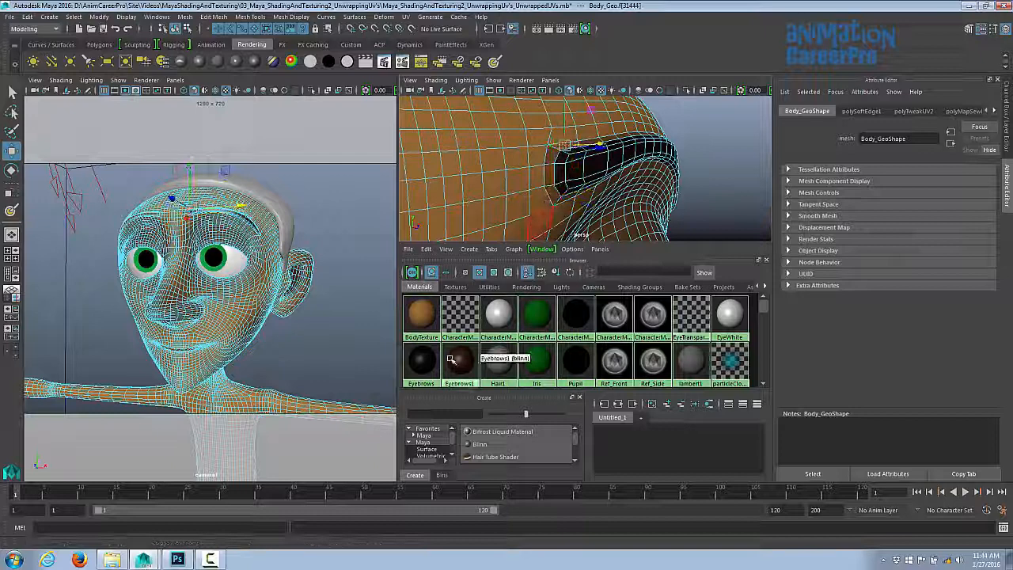
left_click(560, 145)
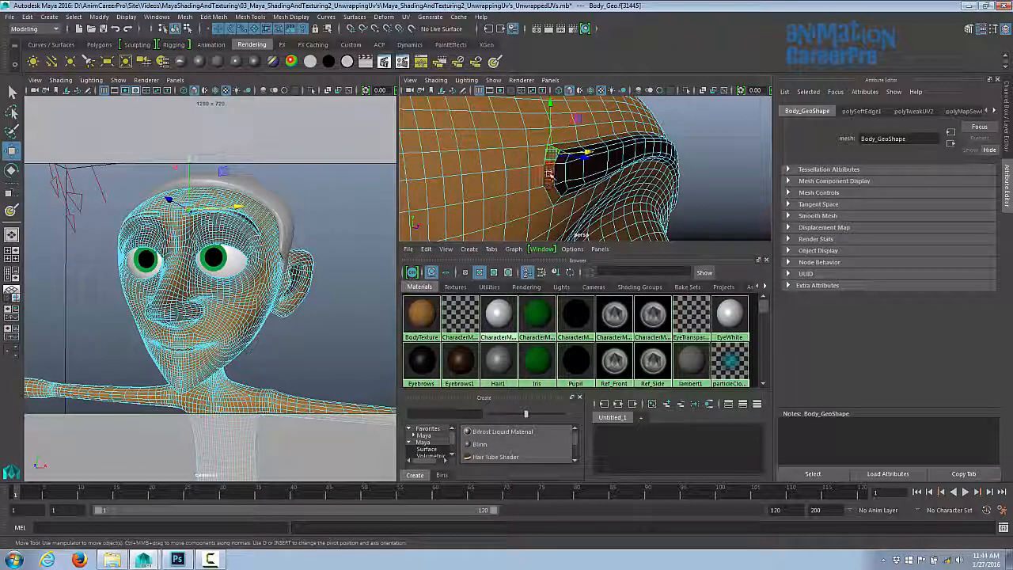
left_click(564, 147)
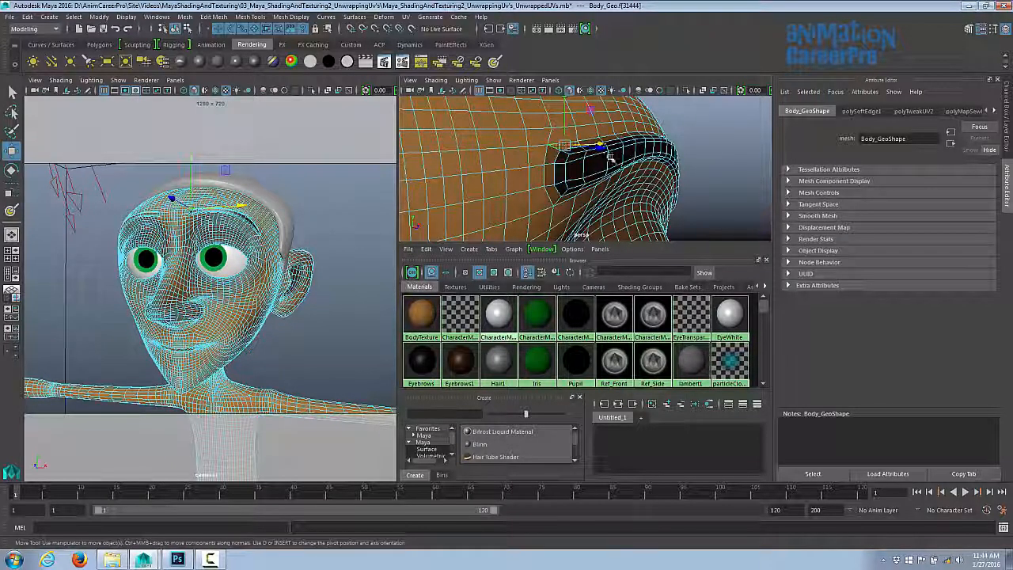
left_click_drag(628, 160, 652, 167, "alt")
scroll(665, 168, "down", 4)
key("F8")
left_click(742, 151)
scroll(712, 173, "up", 4)
left_click(422, 362)
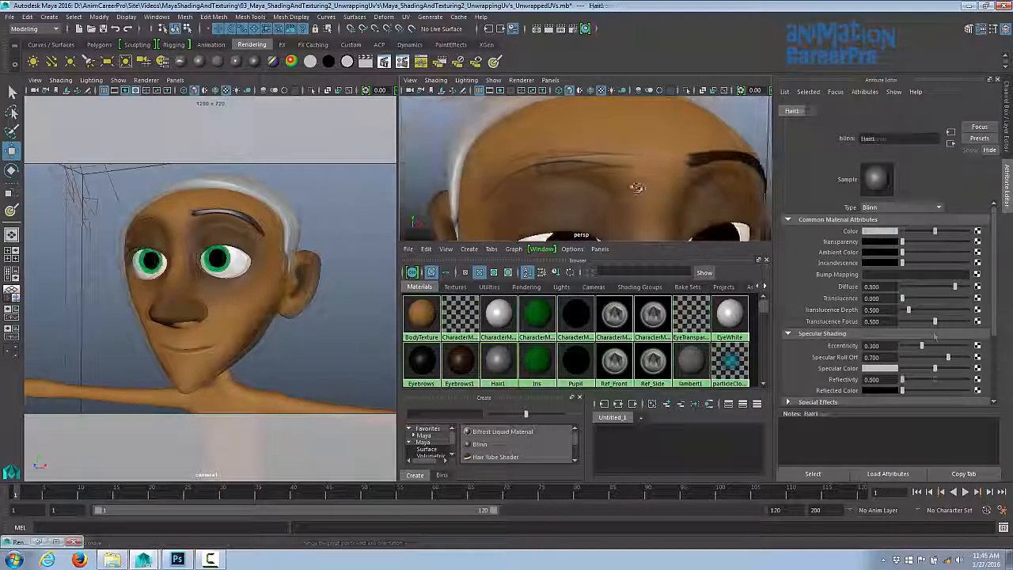
scroll(636, 187, "up", 2)
left_click_drag(635, 187, 648, 180, "alt")
left_click(622, 158)
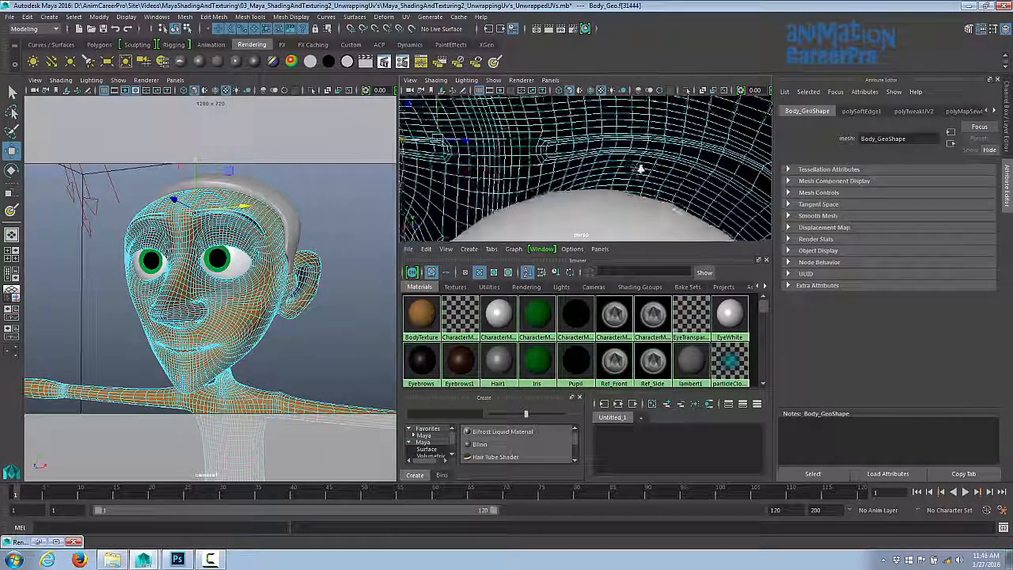
- Select the remaining faces along the eyebrow's edge and assign the Eyebrows material to them
left_click_drag(641, 169, 592, 149, "alt")
right_click_drag(592, 148, 715, 194, "alt")
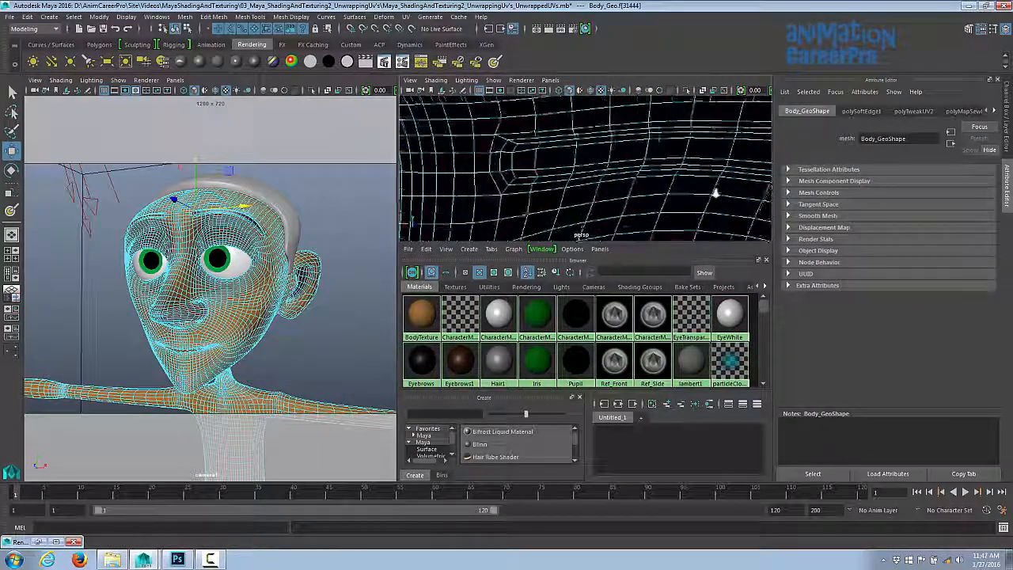
middle_click_drag(558, 139, 622, 179, "alt")
right_click_drag(622, 179, 672, 192, "alt")
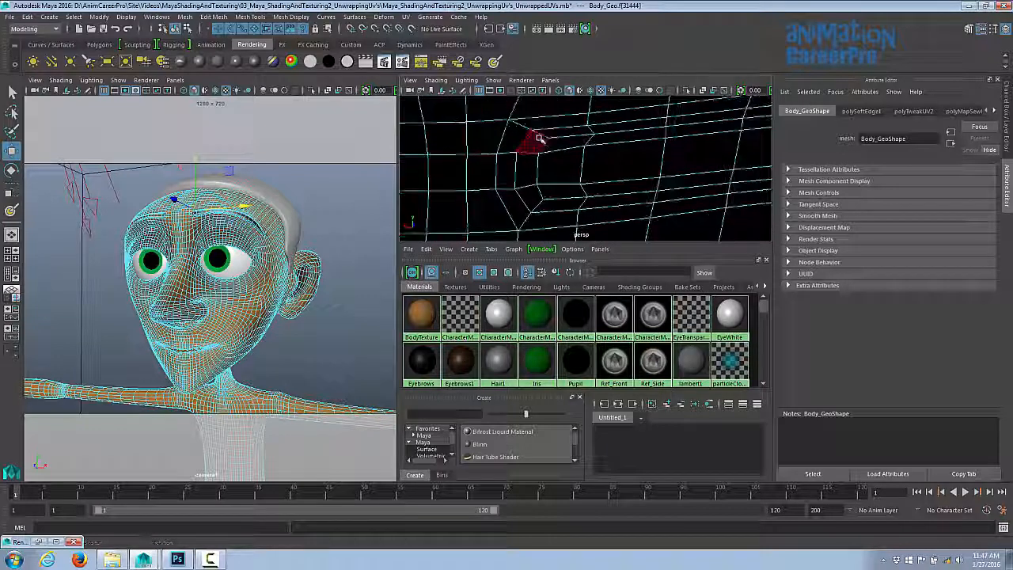
left_click_drag(539, 139, 625, 193)
right_click_drag(627, 133, 590, 139, "alt")
middle_click_drag(590, 140, 550, 146, "alt")
left_click_drag(550, 145, 589, 182, "shift")
left_click_drag(622, 140, 707, 186, "shift")
right_click_drag(719, 170, 425, 338, "alt")
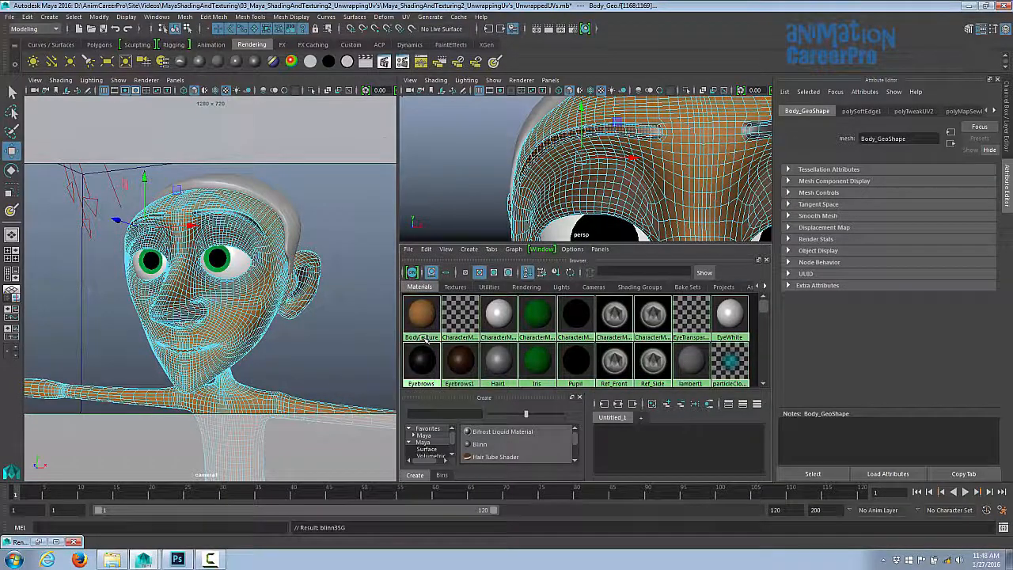
- Select the remaining faces at the eyebrow's end, assign the eyebrow material to them, and render a region to check
key("f")
left_click(489, 147, "shift")
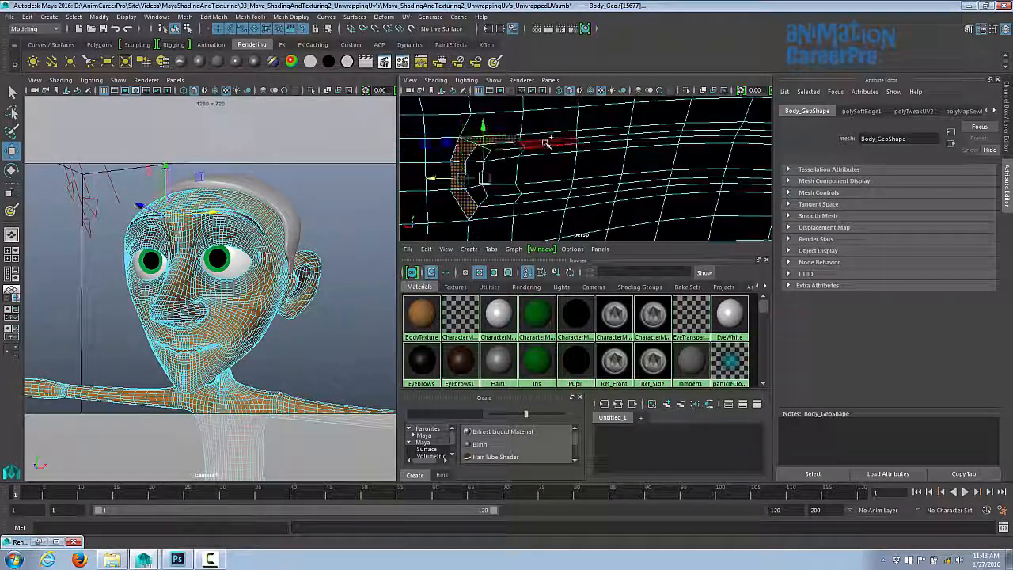
left_click(552, 137, "shift")
left_click(603, 131, "shift")
left_click(649, 132, "shift")
left_click(496, 213, "shift")
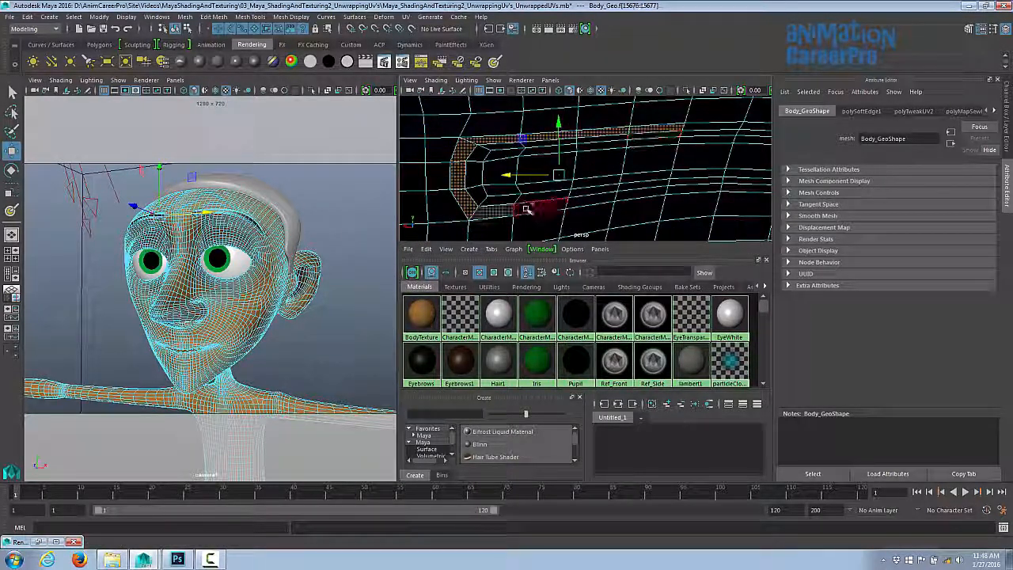
left_click(531, 208, "shift")
left_click(584, 202, "shift")
left_click(637, 197, "shift")
left_click(719, 134, "shift")
middle_click_drag(724, 136, 569, 126, "alt")
left_click(613, 122, "shift")
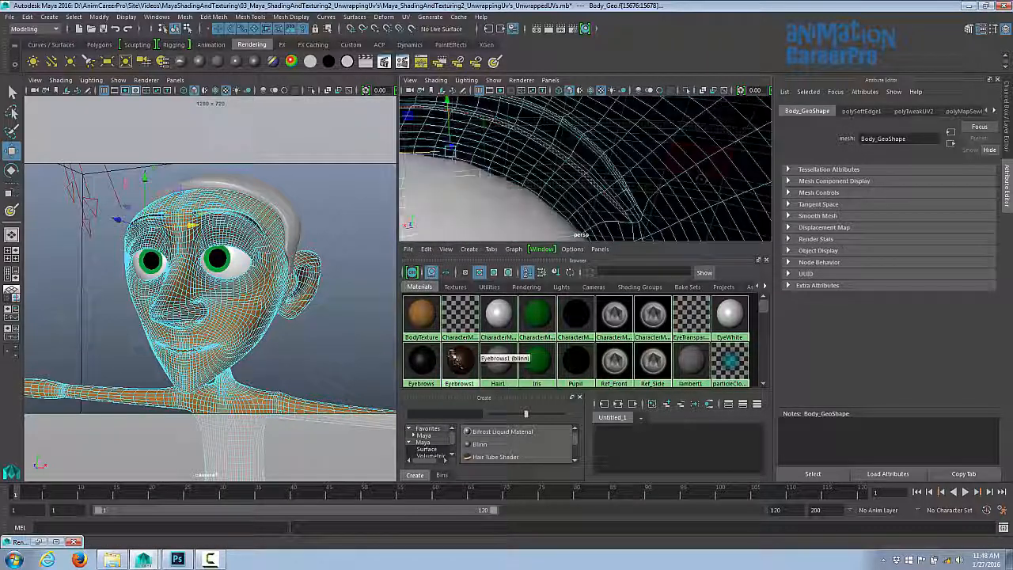
right_click_drag(459, 361, 459, 333)
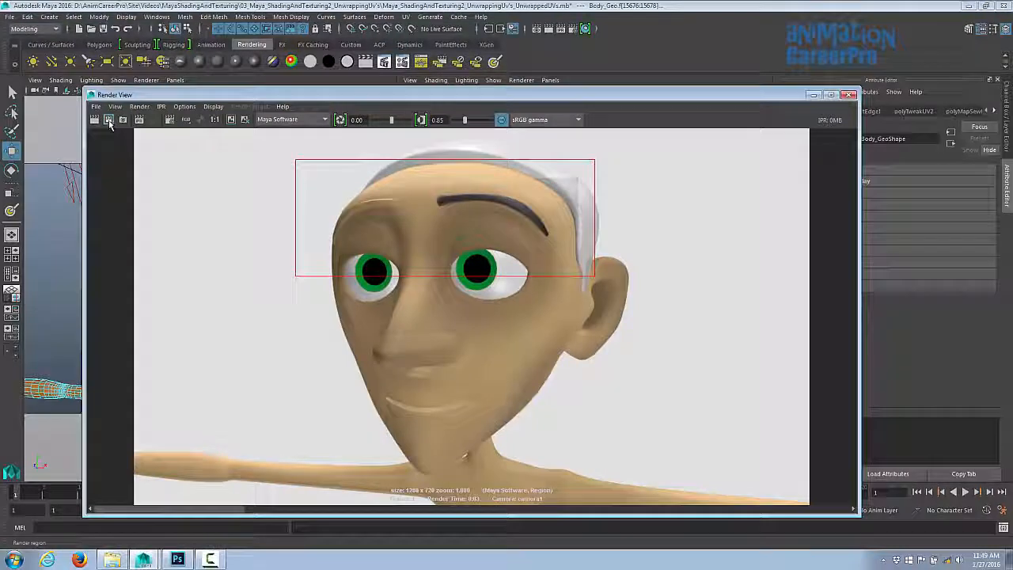
left_click(110, 121)
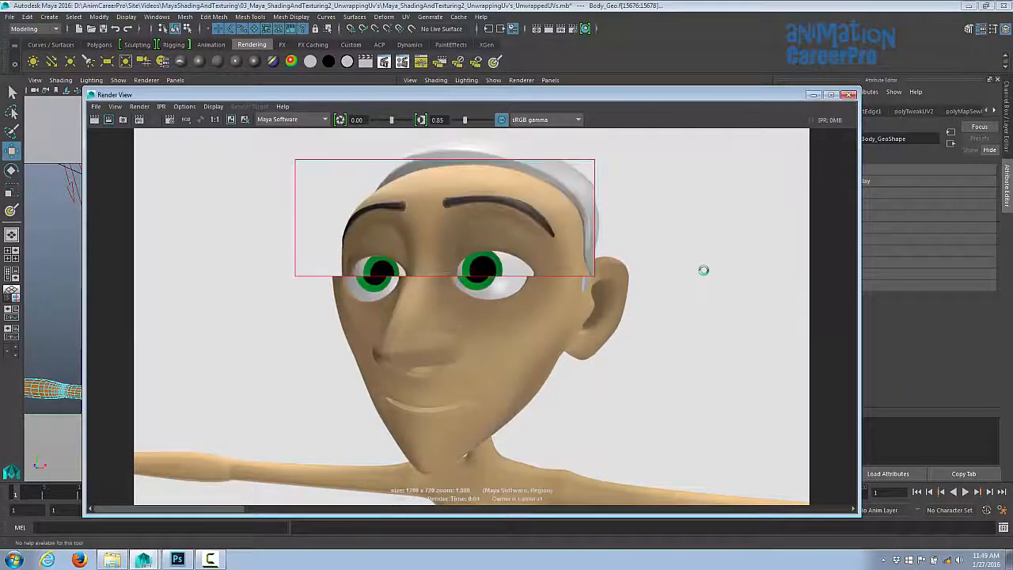
left_click(813, 96)
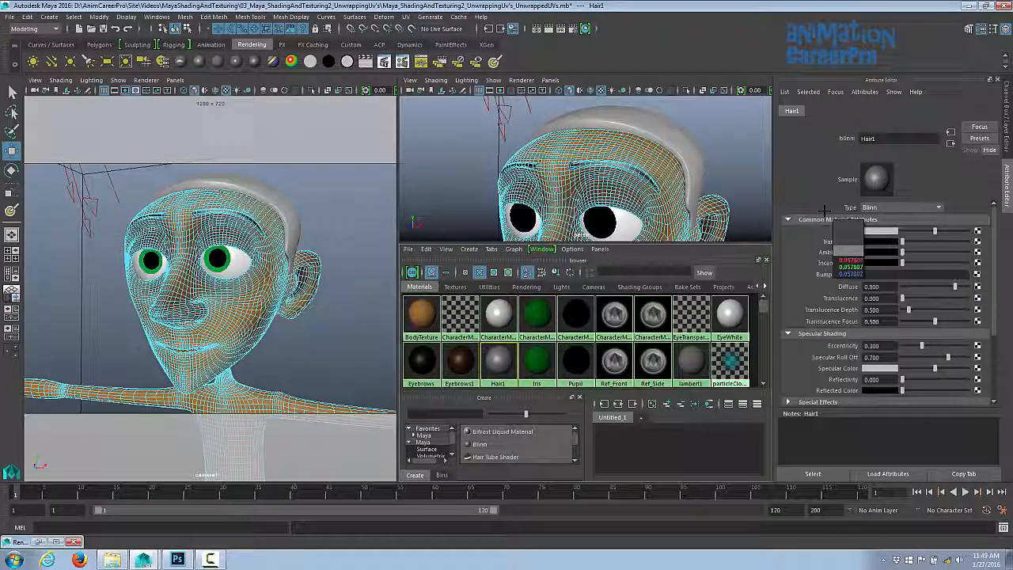
- Set the Hair1 material colour by sampling the hair tone and darkening its value to 0.029
scroll(682, 165, "up", 10)
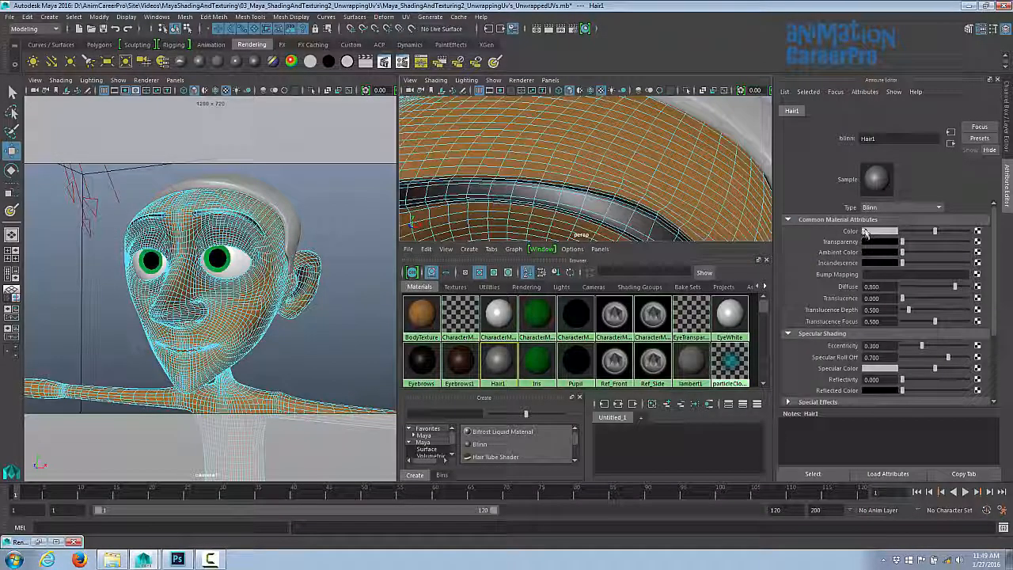
left_click(866, 231)
left_click(803, 208)
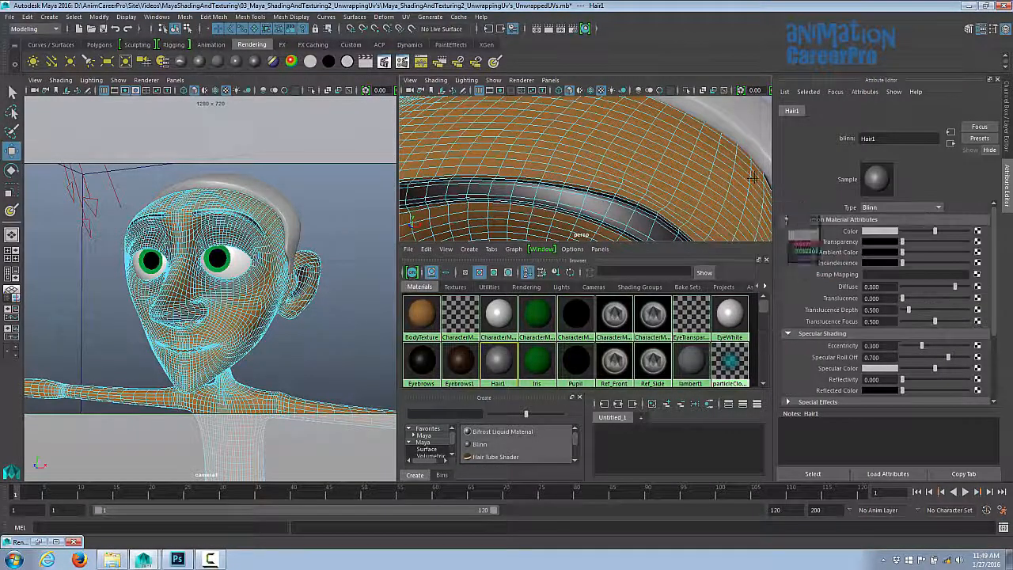
left_click(676, 165)
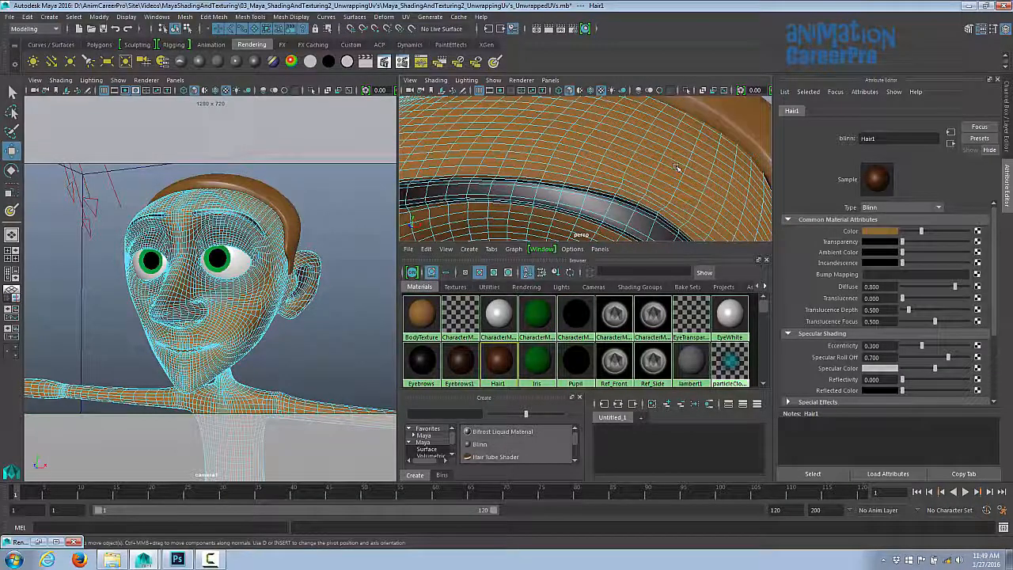
left_click_drag(846, 287, 824, 286)
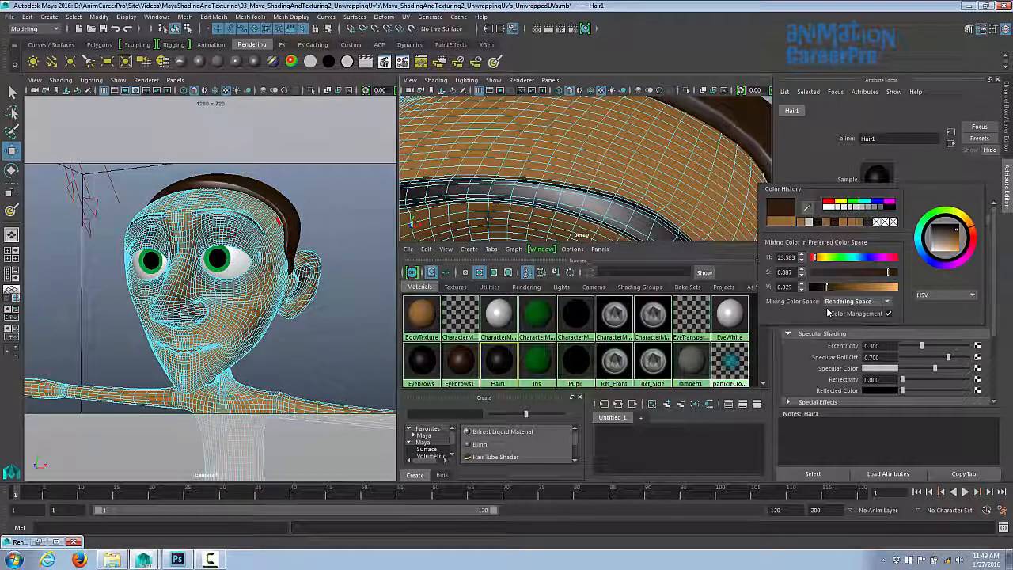
scroll(617, 168, "down", 6)
left_click_drag(618, 168, 550, 150, "alt")
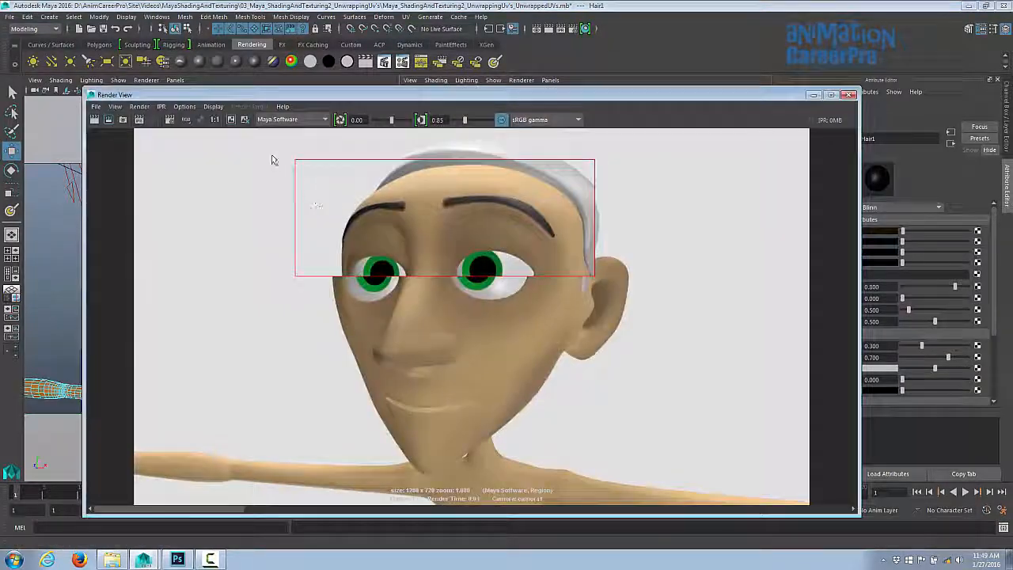
- Render a larger region around the head and lower the Hair1 specular eccentricity and roll-off
left_click_drag(257, 136, 665, 343)
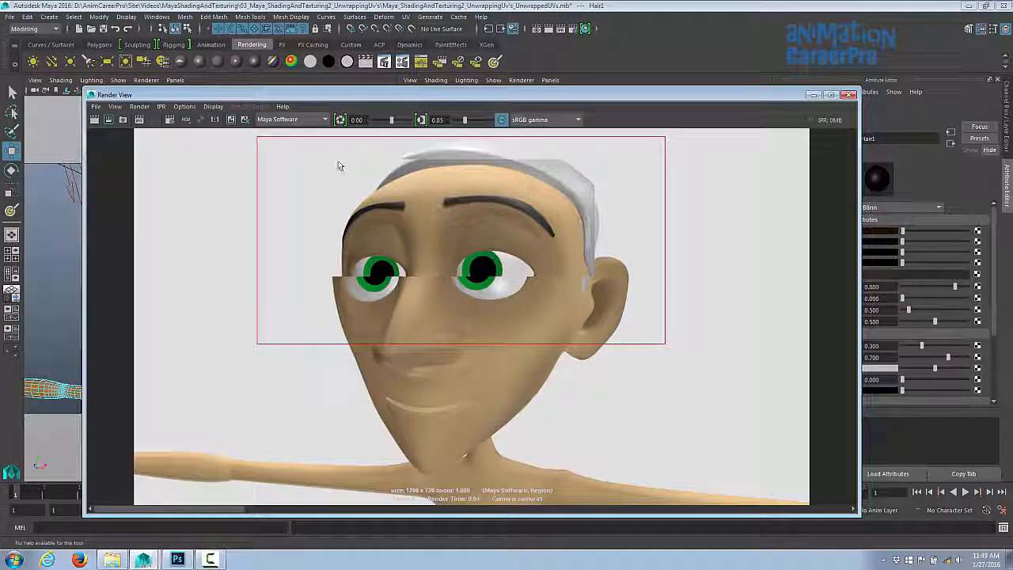
left_click(109, 120)
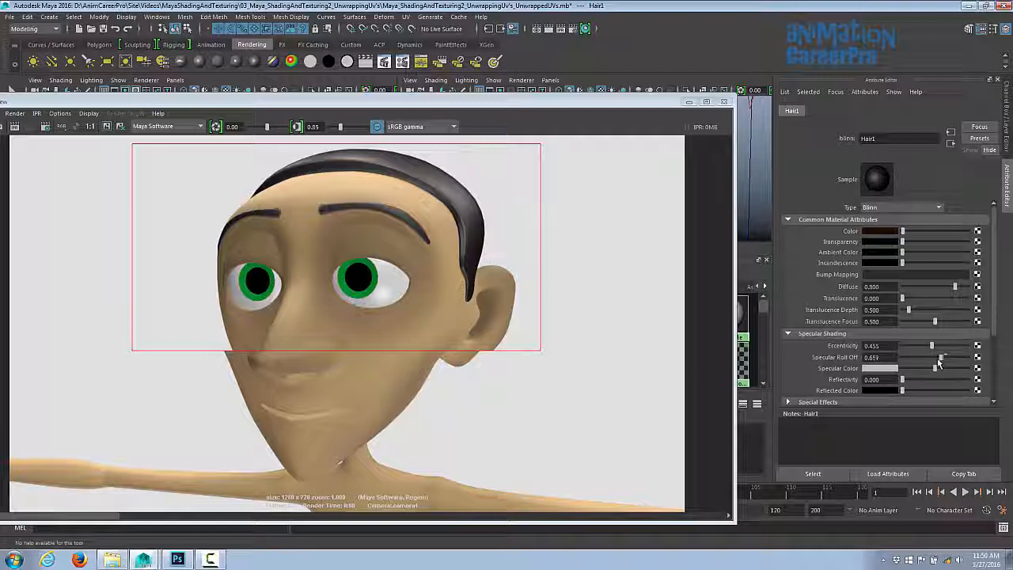
left_click_drag(940, 362, 937, 365)
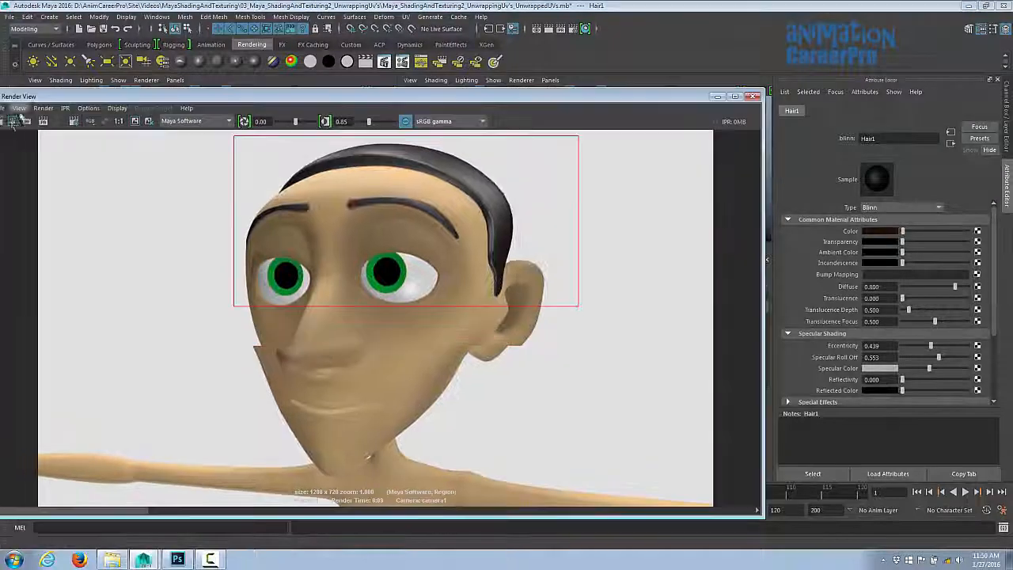
left_click(13, 121)
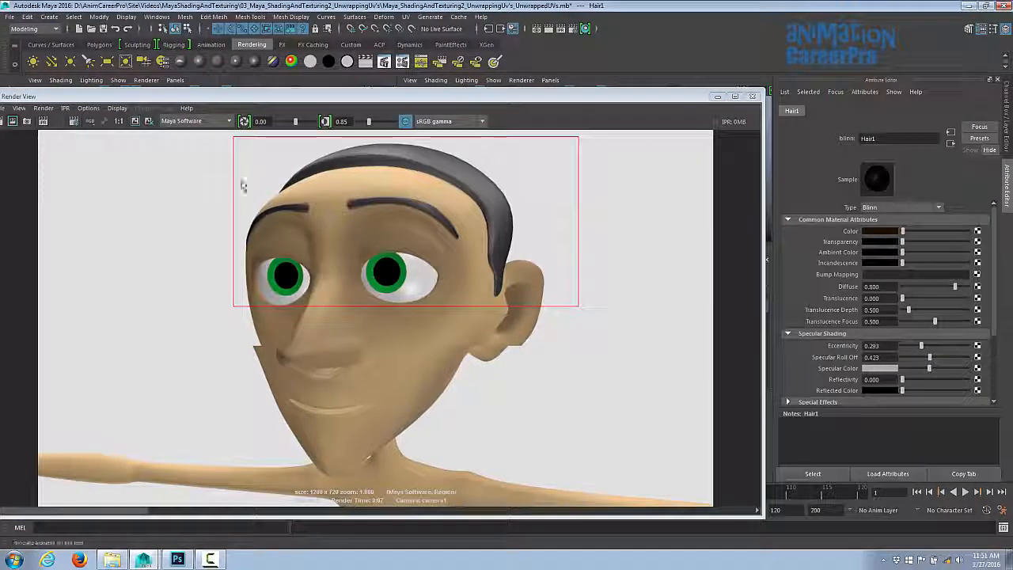
left_click(12, 121)
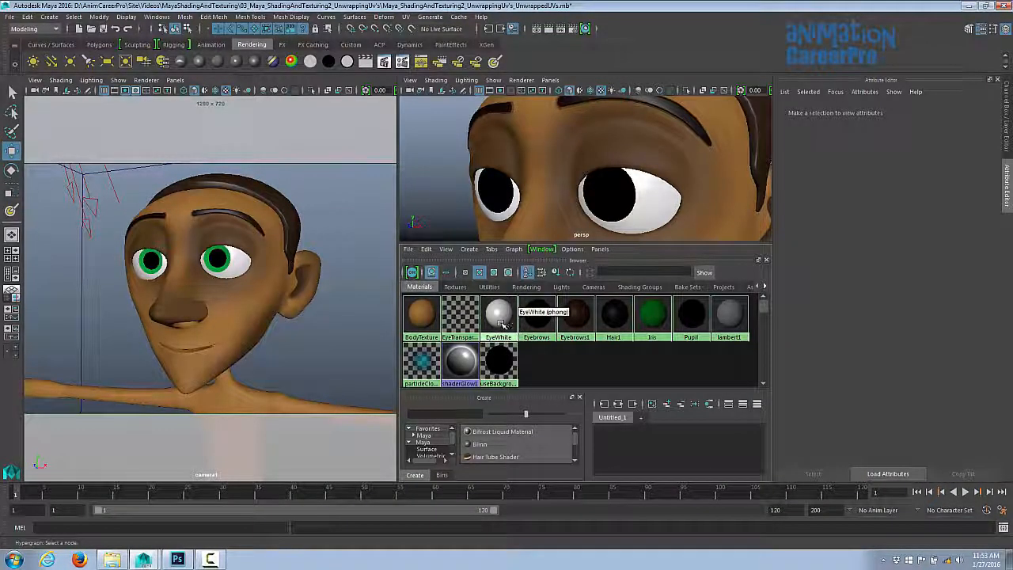
- Open the Iris material and map a Ramp texture to its colour
left_click(505, 321)
left_click(537, 323)
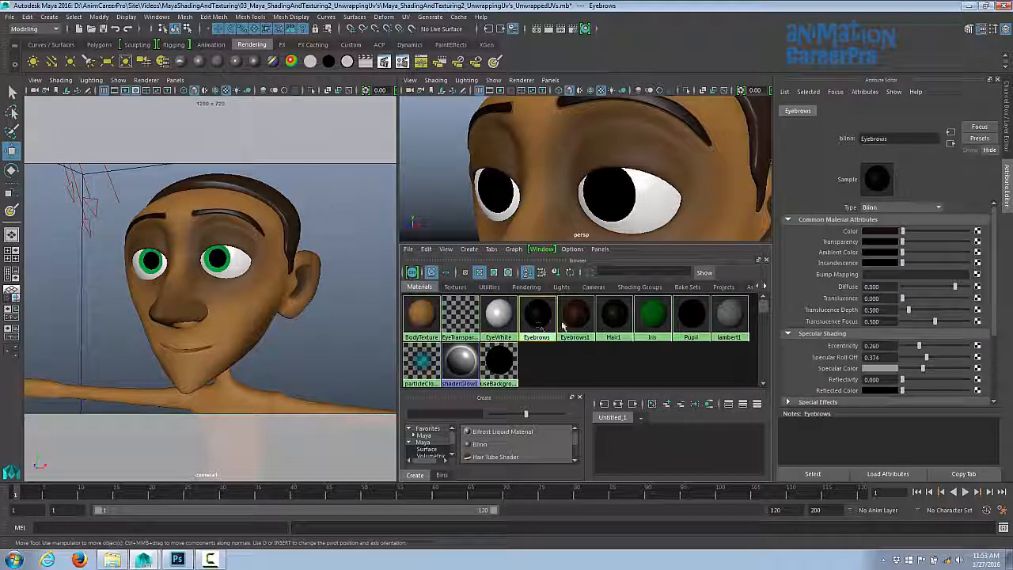
left_click(660, 327)
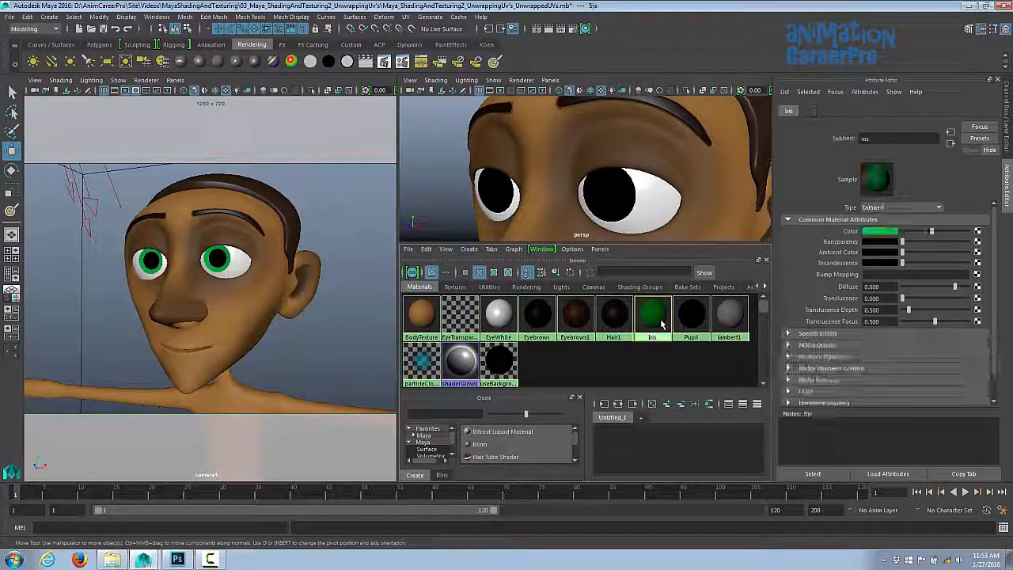
left_click(701, 326)
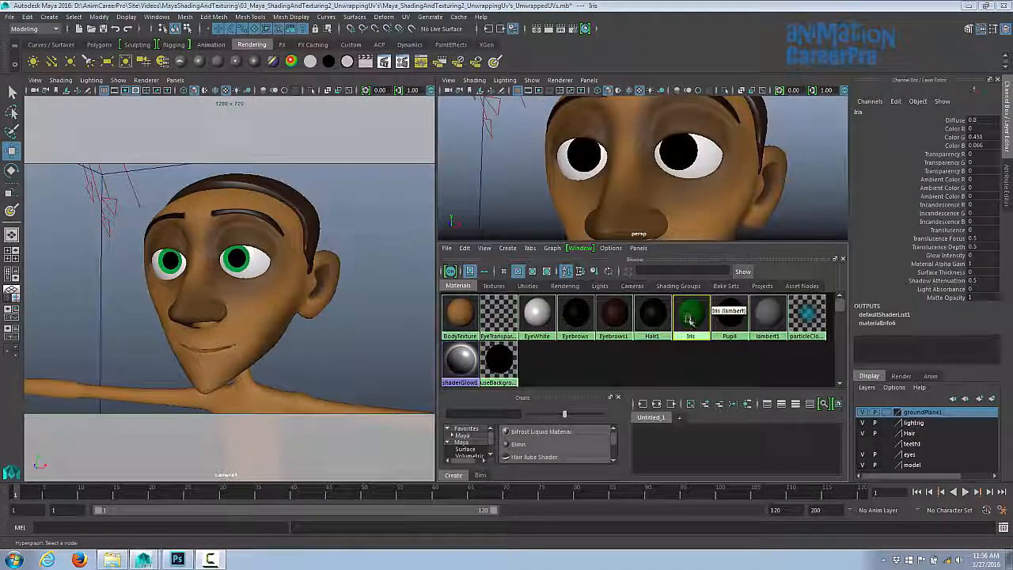
double_click(688, 318)
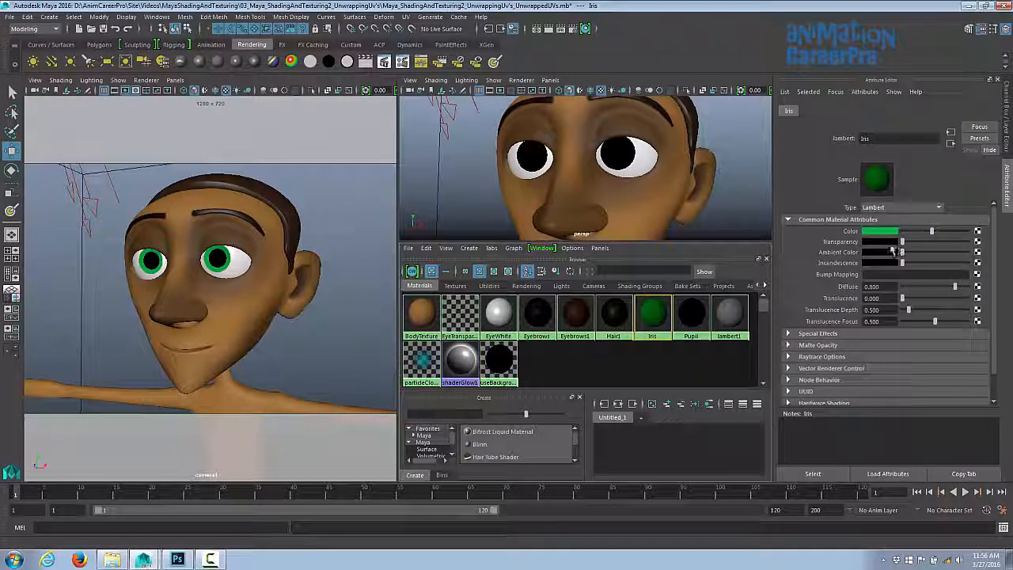
left_click(977, 232)
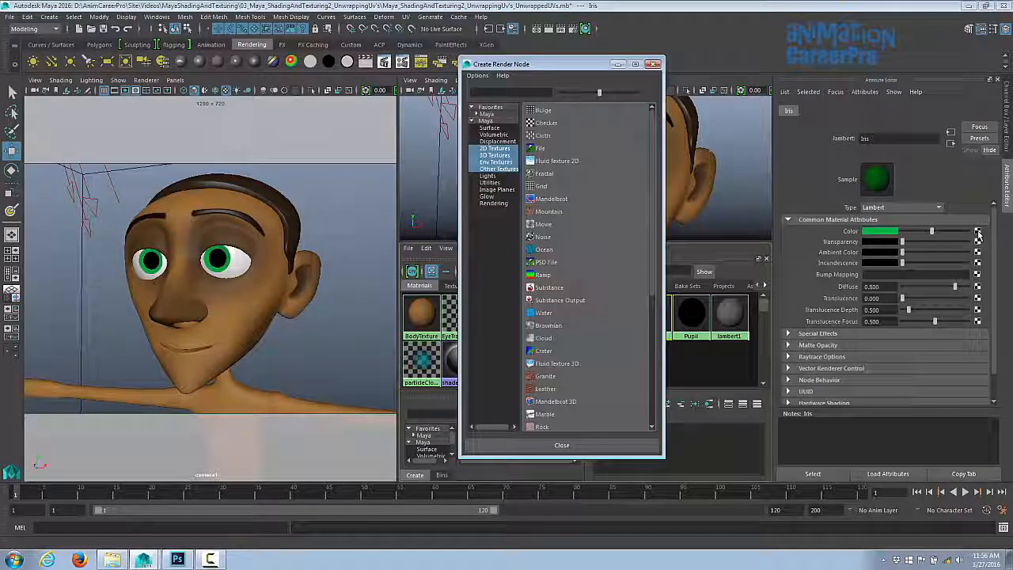
left_click(544, 275)
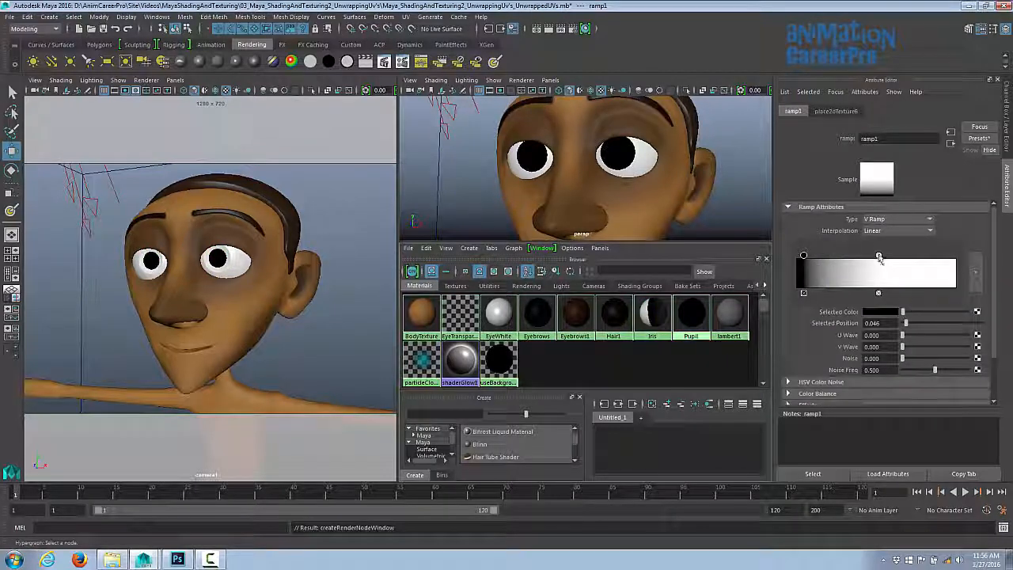
- Reposition the ramp's colour entries to make a sharp black-to-white transition near the middle
left_click_drag(878, 258, 915, 290)
left_click_drag(802, 258, 871, 258)
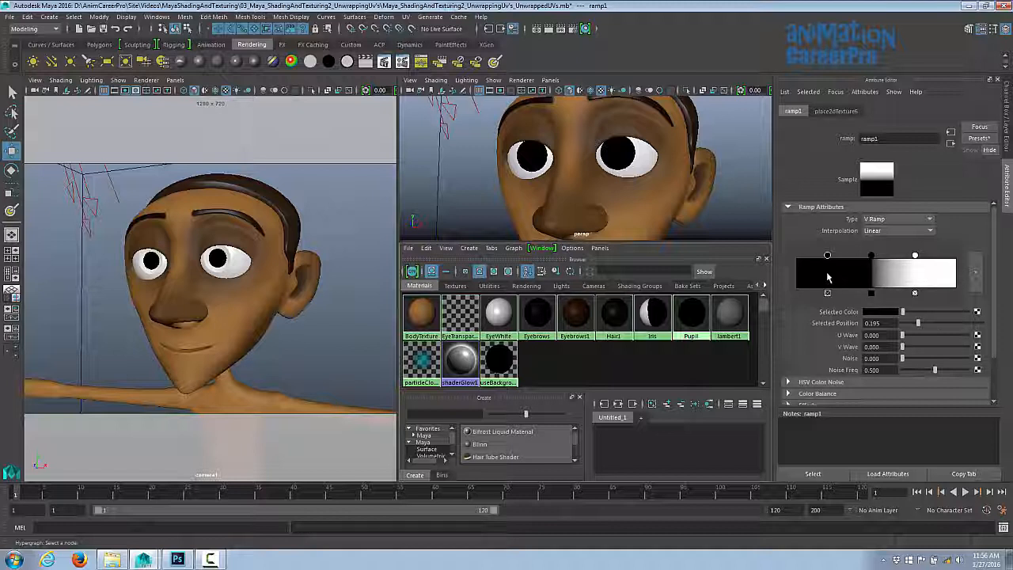
left_click(826, 271)
left_click_drag(828, 256, 844, 258)
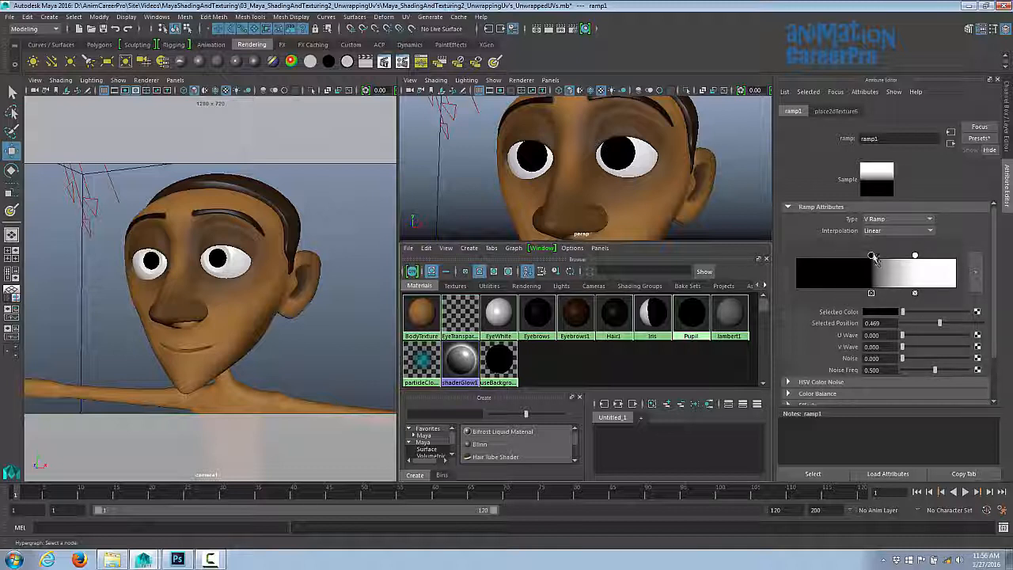
mouse_move(872, 256)
left_mouse_down()
mouse_move(837, 256)
mouse_move(853, 256)
left_mouse_up()
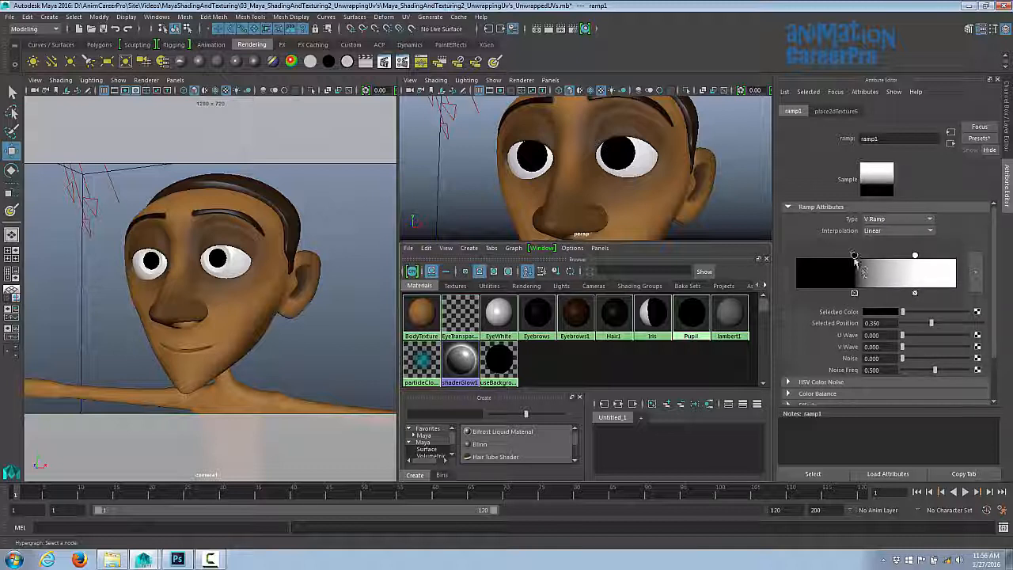
- Set the black ramp entry's colour to a bright green
left_click(879, 314)
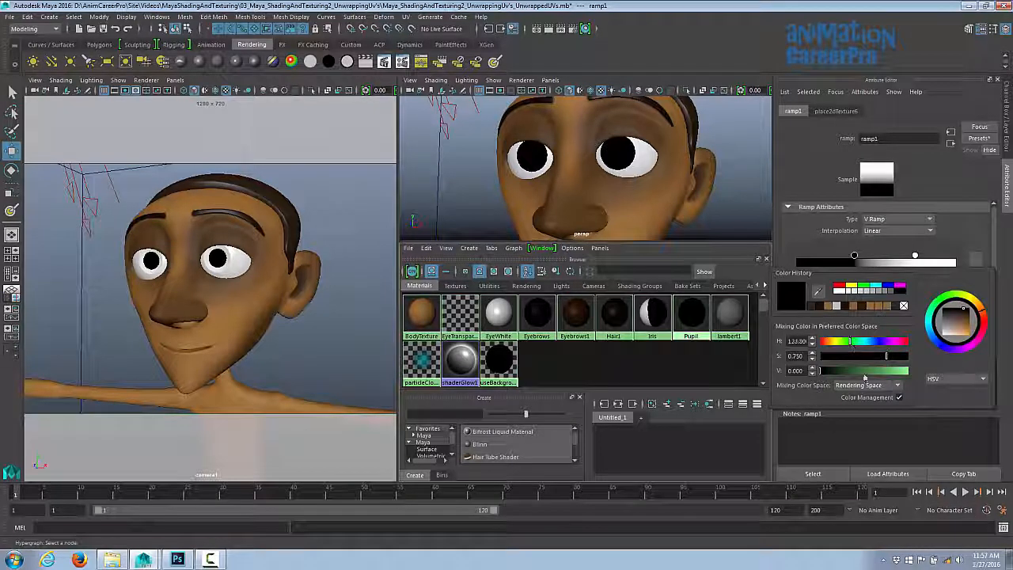
left_click_drag(864, 372, 886, 370)
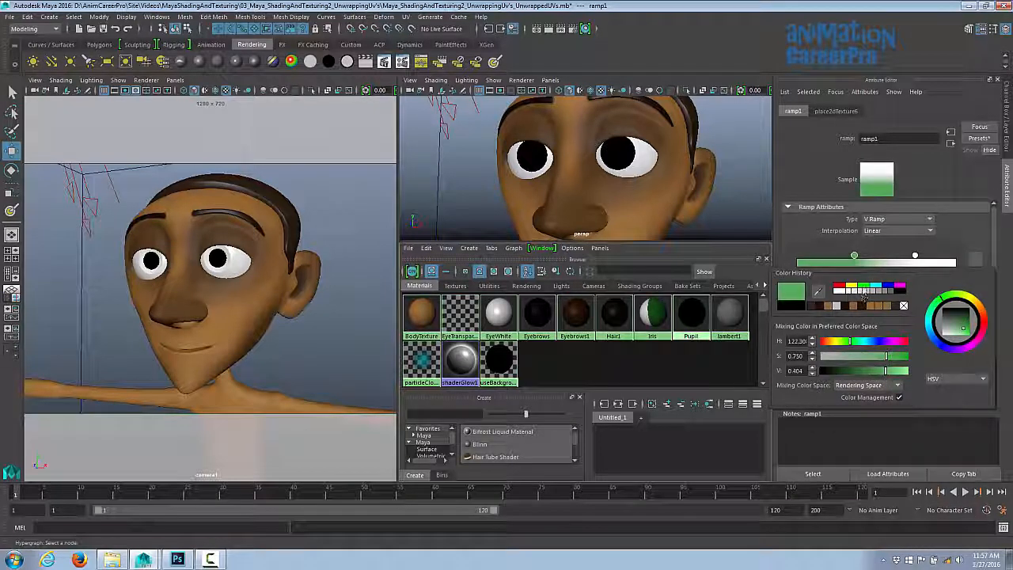
left_click(855, 285)
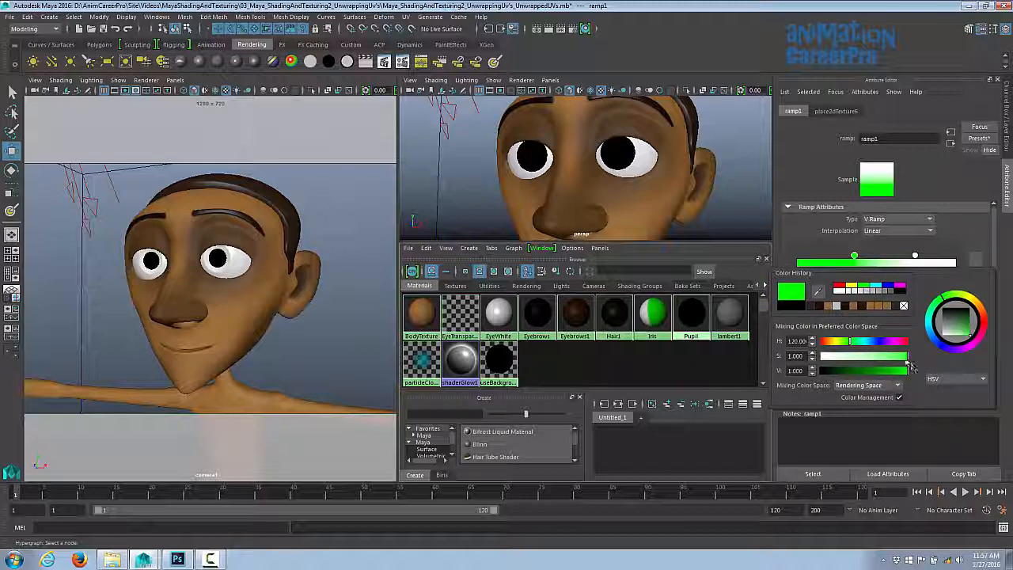
left_click_drag(907, 362, 899, 360)
left_click_drag(899, 371, 888, 378)
- Recolour the white ramp entry to a dark green and move it closer to the bright green entry
left_click(916, 257)
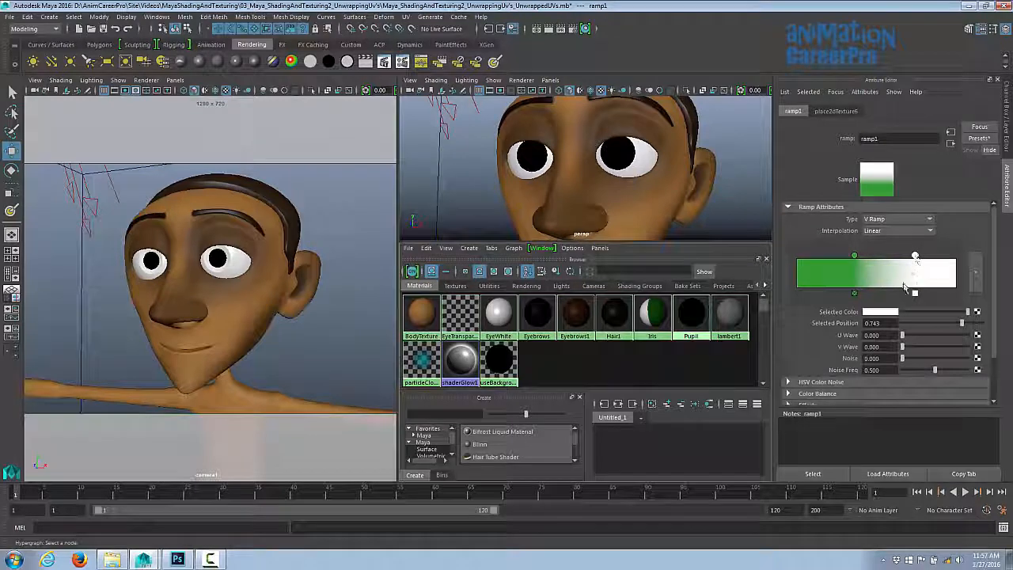
left_click(891, 314)
left_click(870, 283)
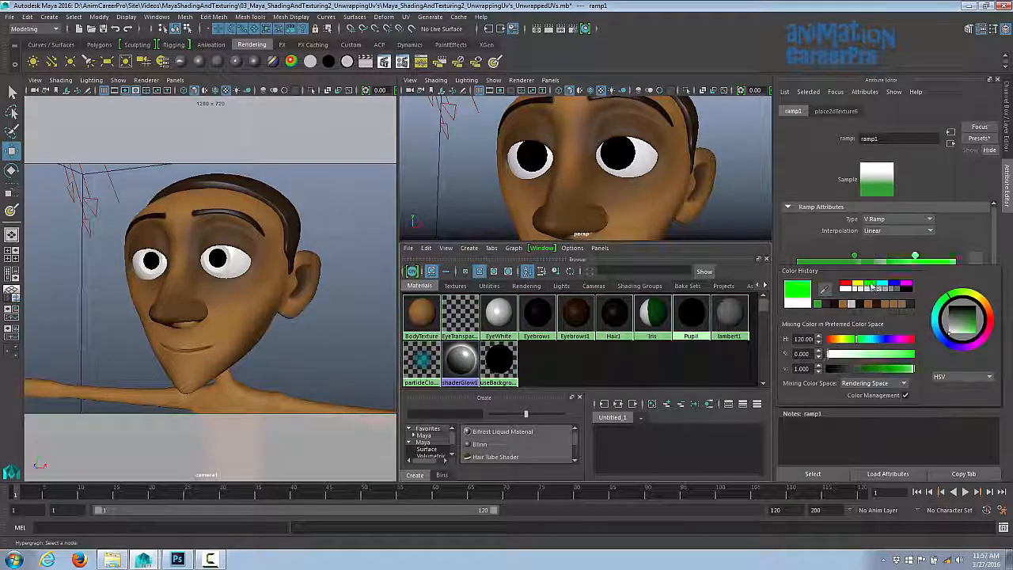
mouse_move(917, 375)
left_mouse_down()
mouse_move(866, 373)
mouse_move(860, 384)
left_mouse_up()
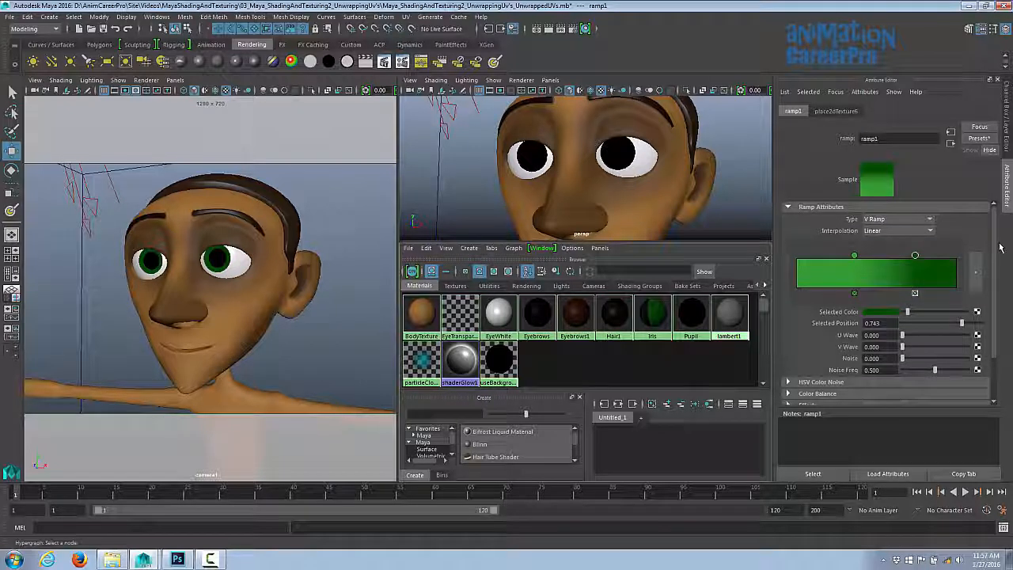
left_click_drag(915, 257, 874, 258)
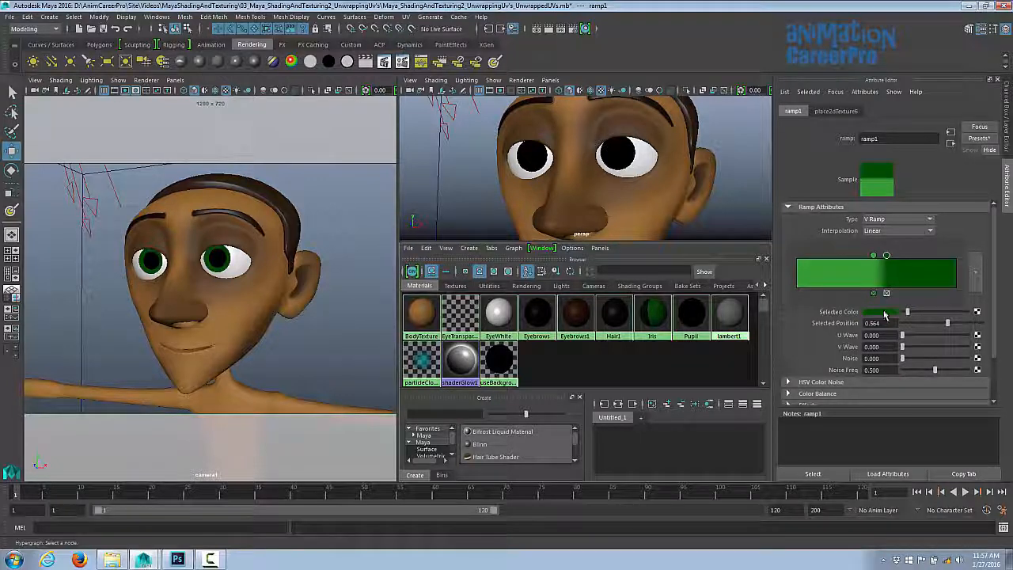
left_click(884, 313)
left_click_drag(850, 372, 837, 373)
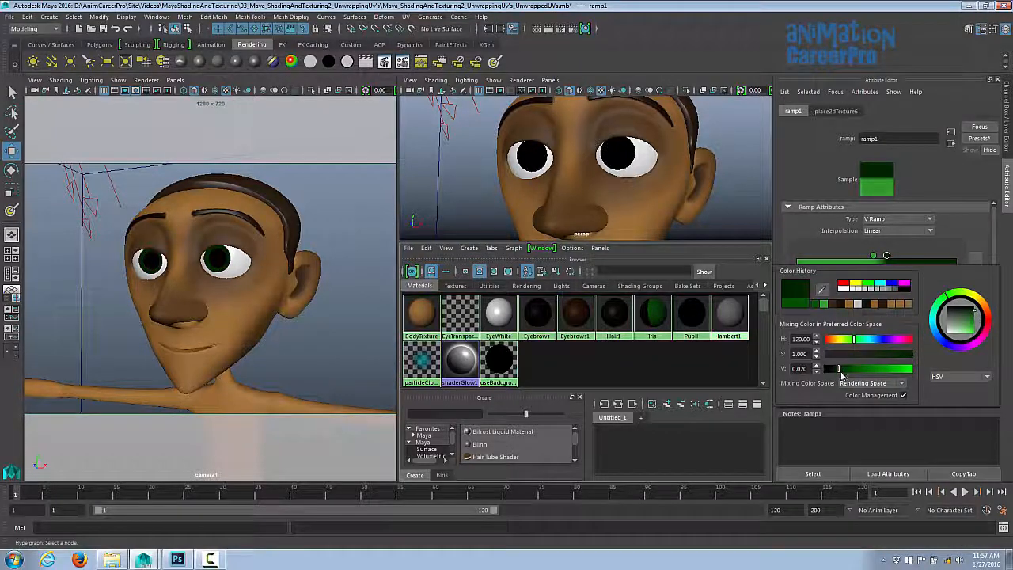
- Change the iris ramp's type to Circular Ramp
left_click(921, 220)
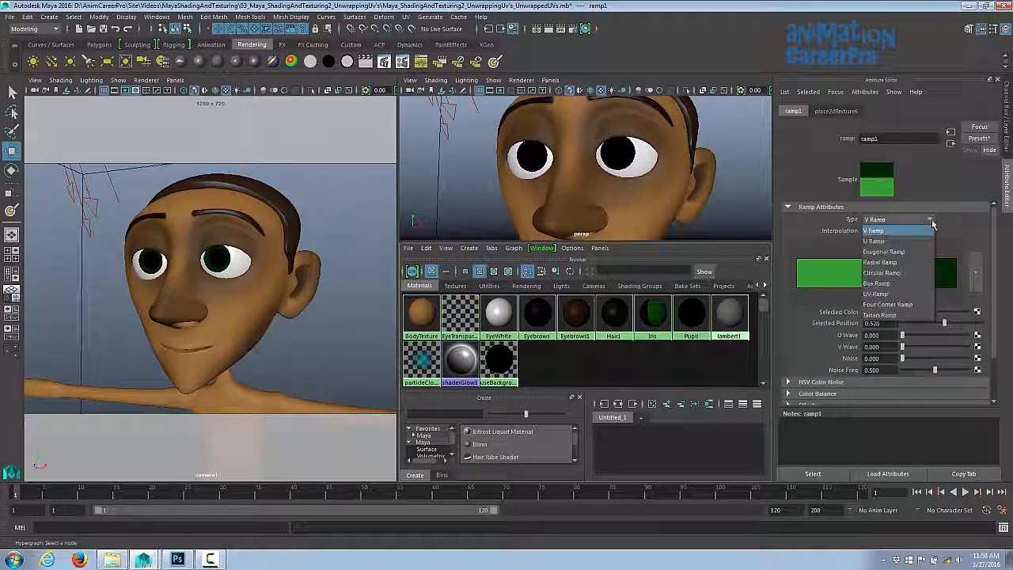
left_click(920, 220)
left_click(921, 220)
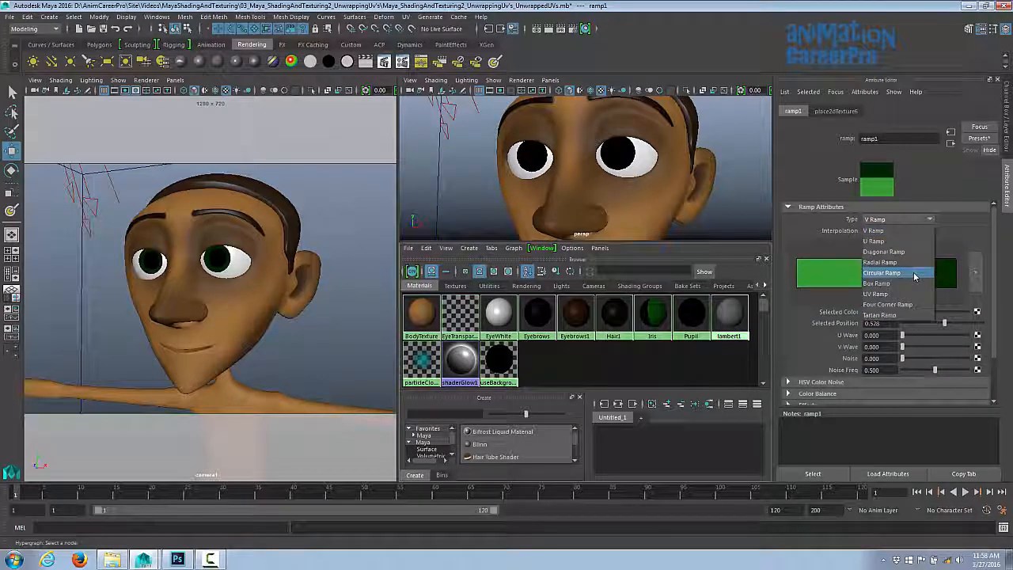
left_click(914, 274)
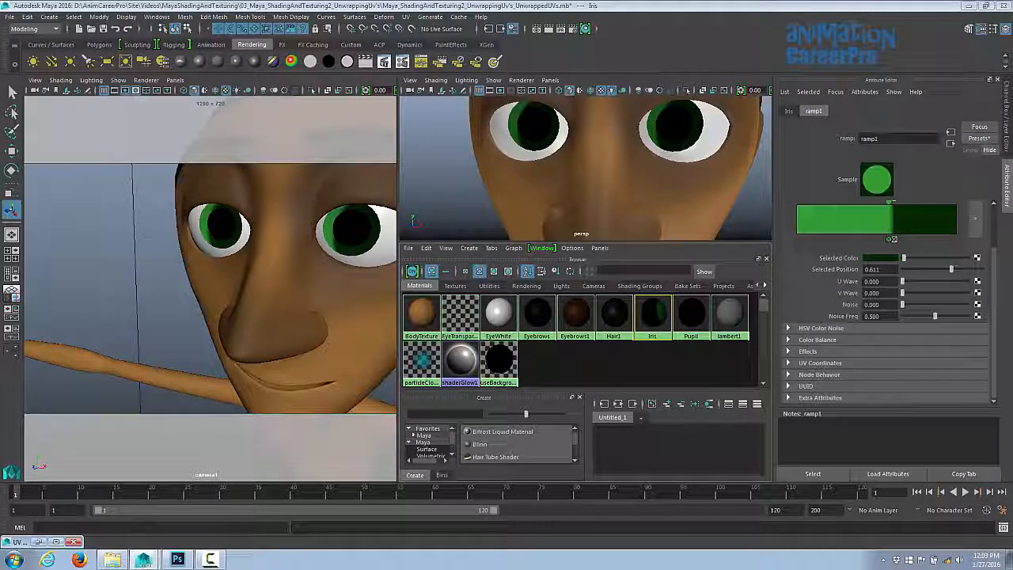
- Open the Hypergraph Hierarchy and select the left iris object, L_Iris
left_click(157, 16)
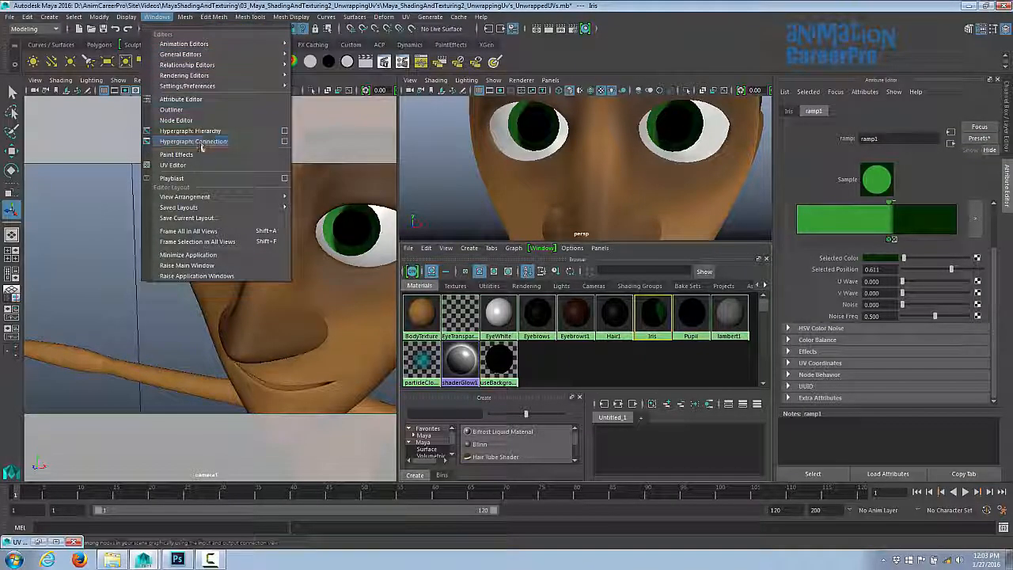
left_click(198, 114)
left_click(685, 212)
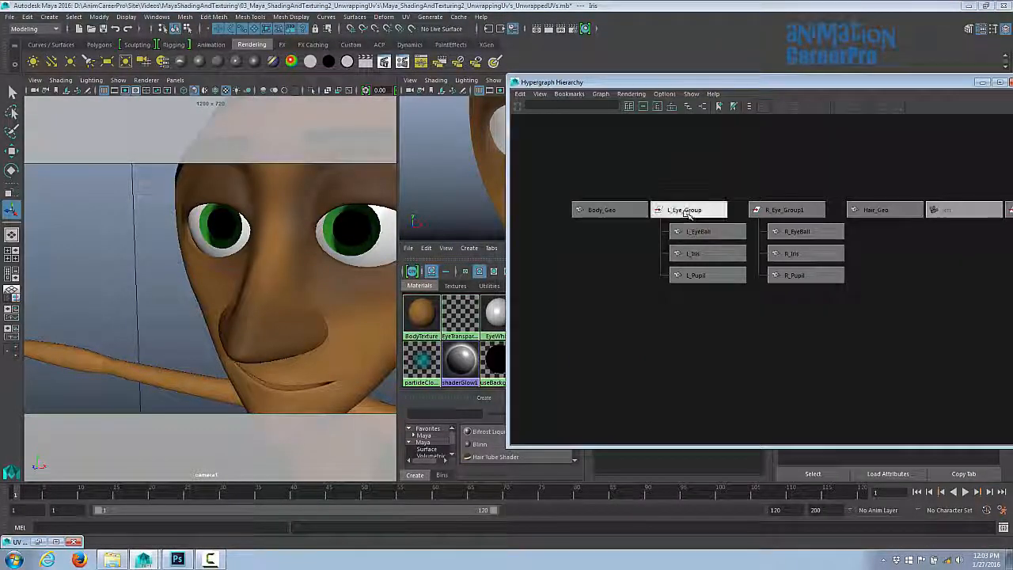
left_click(714, 275)
left_click(704, 255)
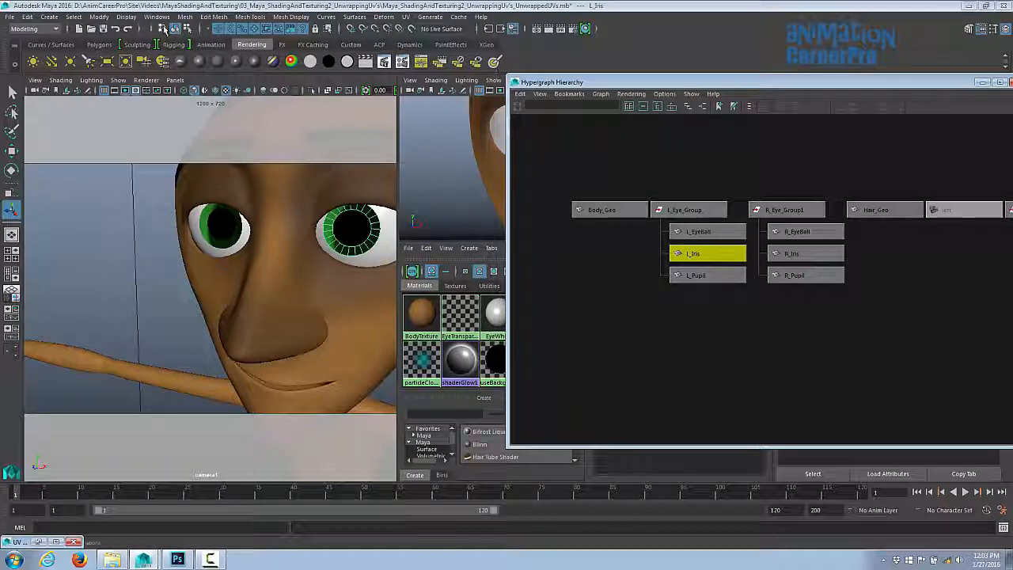
- Open the UV Editor and apply a planar projection to the left iris UVs, then minimise the editors
left_click(157, 17)
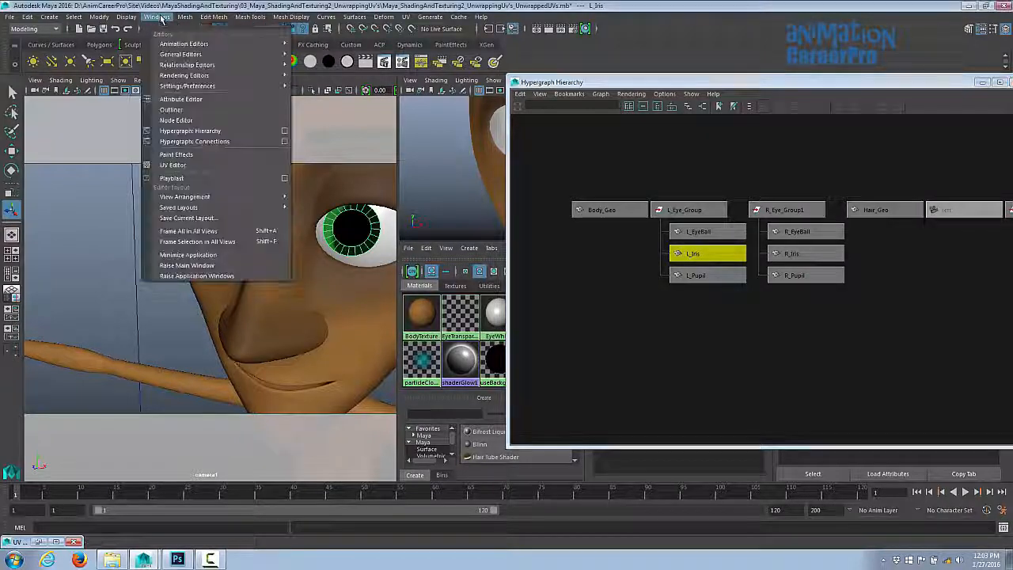
left_click(198, 165)
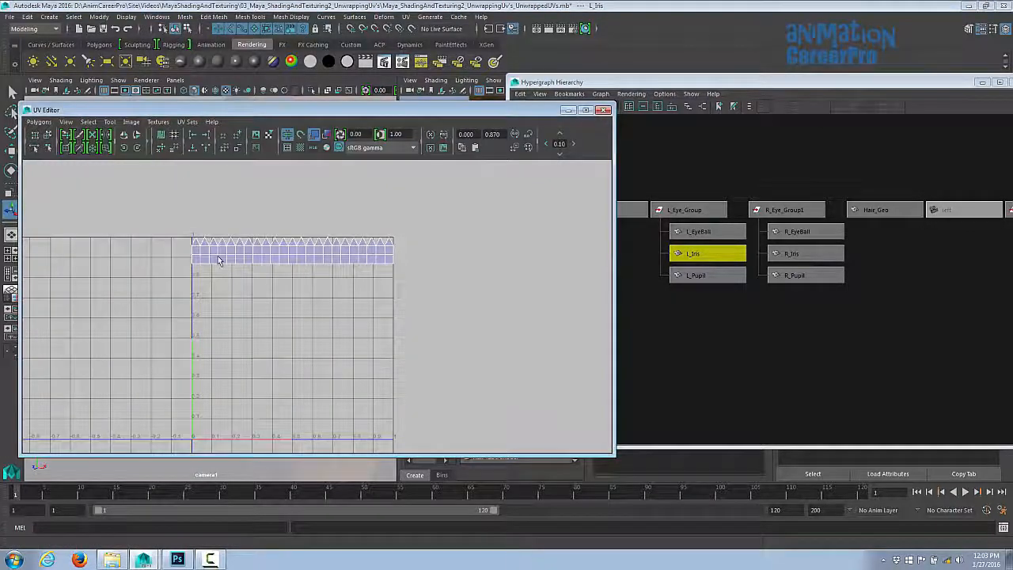
right_click_drag(218, 255, 229, 287)
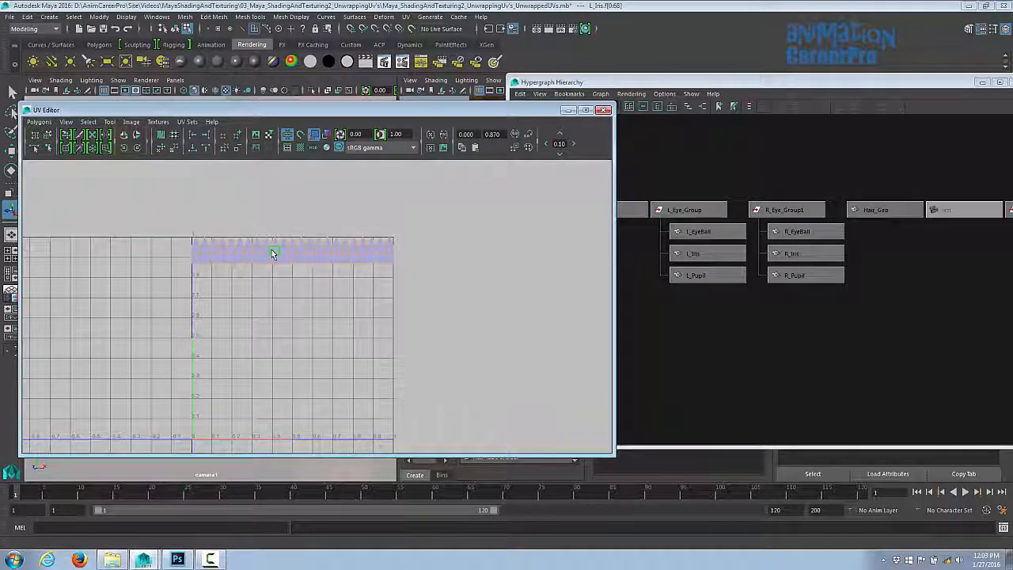
right_click_drag(273, 252, 272, 228, "shift")
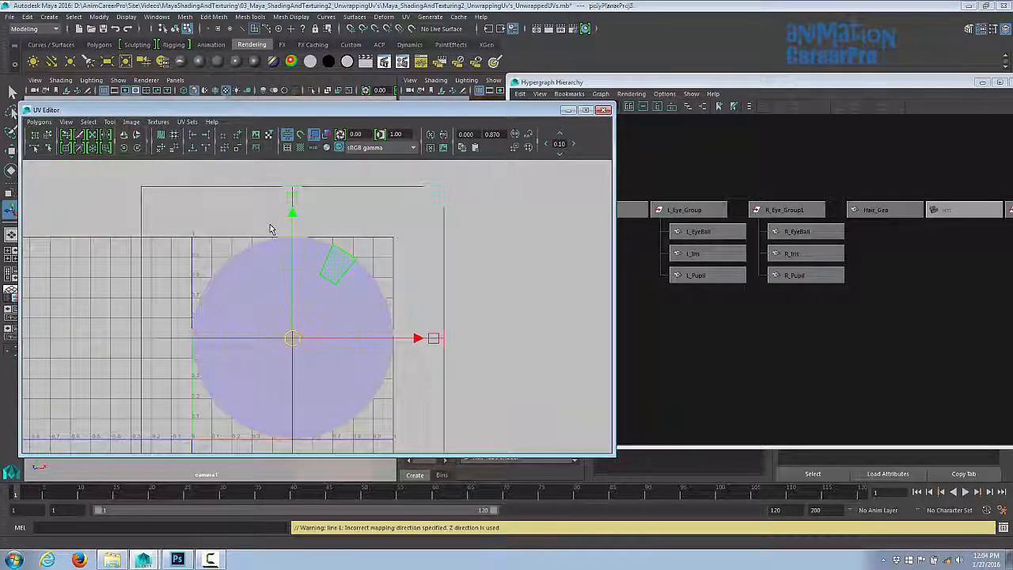
left_click_drag(380, 115, 768, 86)
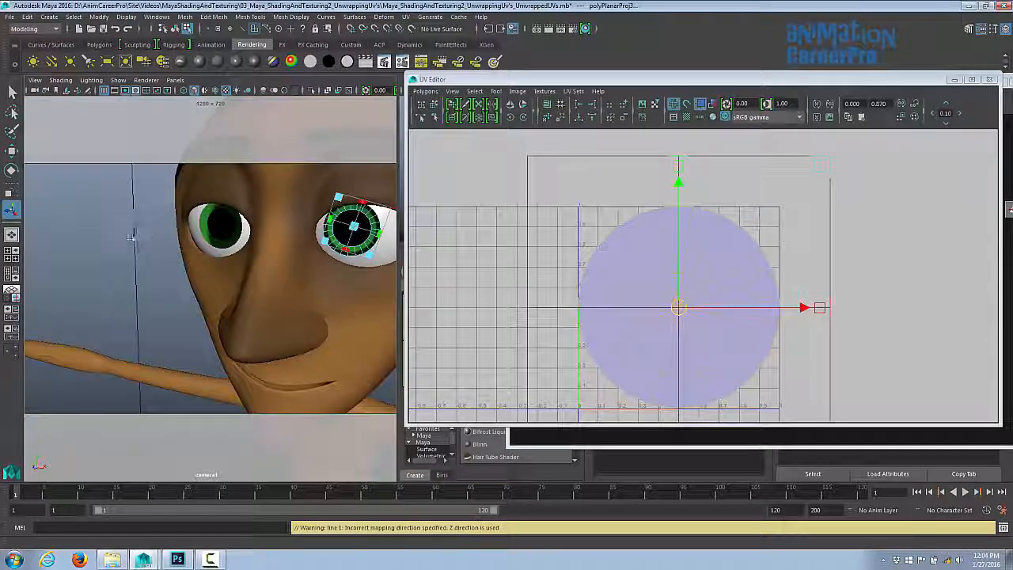
left_click(108, 236)
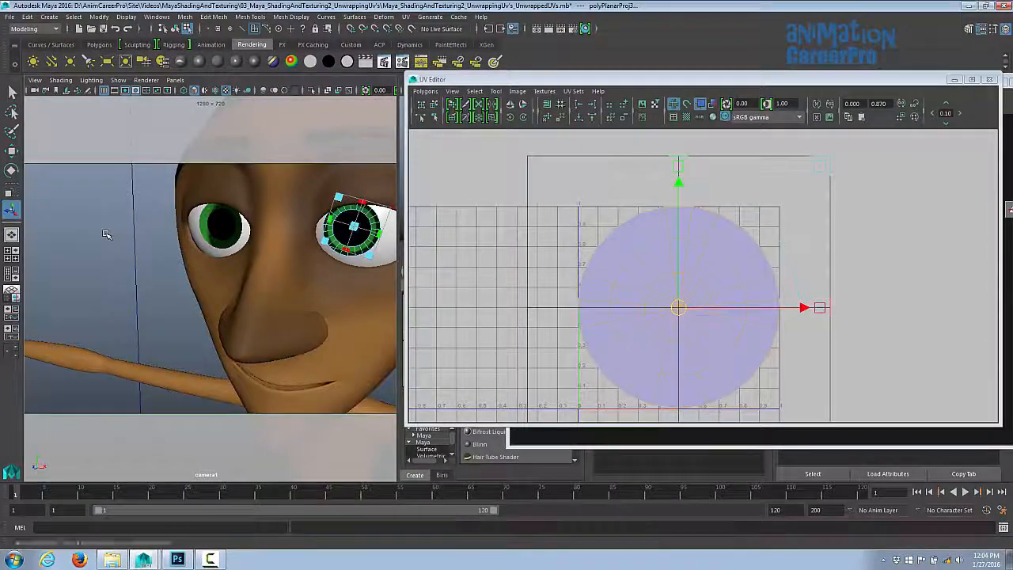
left_click(703, 225)
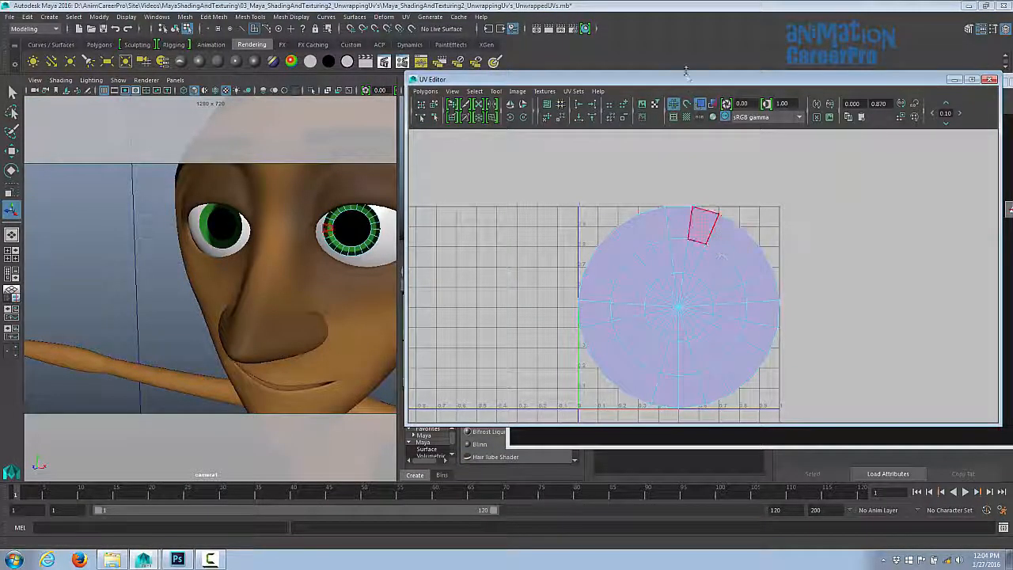
left_click(953, 80)
left_click(982, 82)
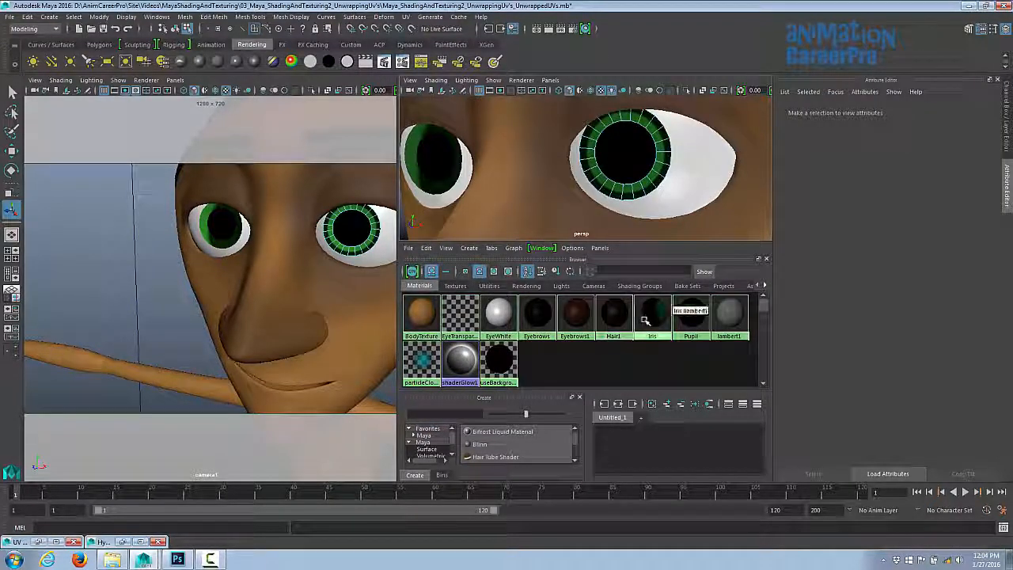
- Load the Iris material's ramp and move the bright green entry to about position 0.571
left_click(652, 317)
left_click_drag(994, 266, 995, 217)
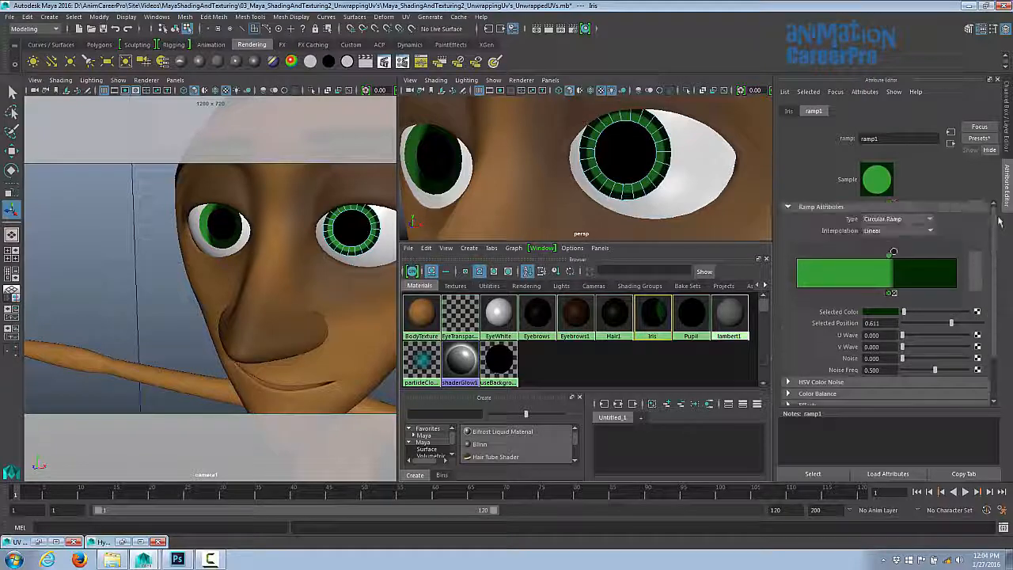
left_click_drag(218, 257, 196, 235, "alt")
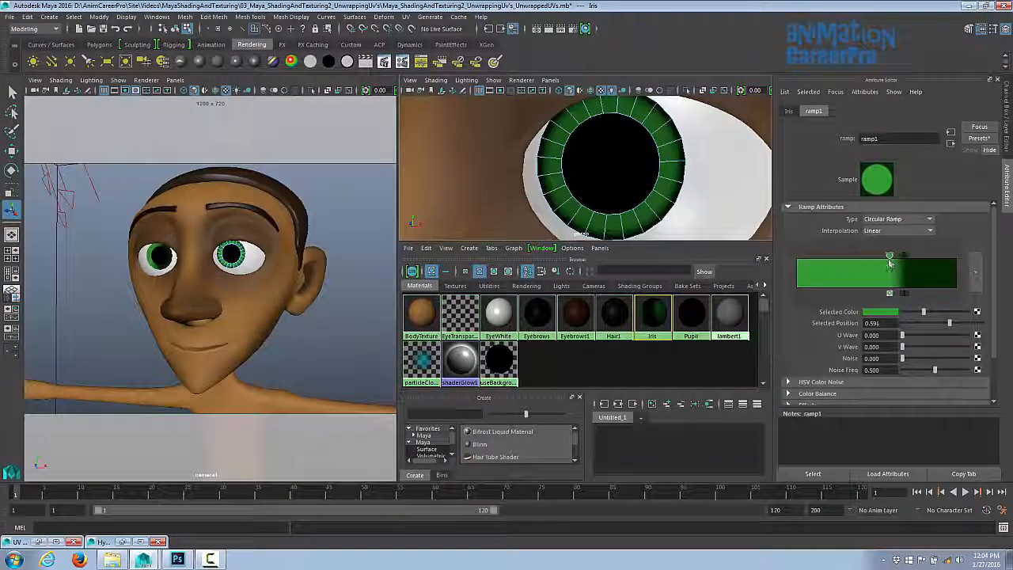
mouse_move(890, 262)
left_mouse_down()
mouse_move(866, 263)
mouse_move(898, 263)
mouse_move(888, 269)
left_mouse_up()
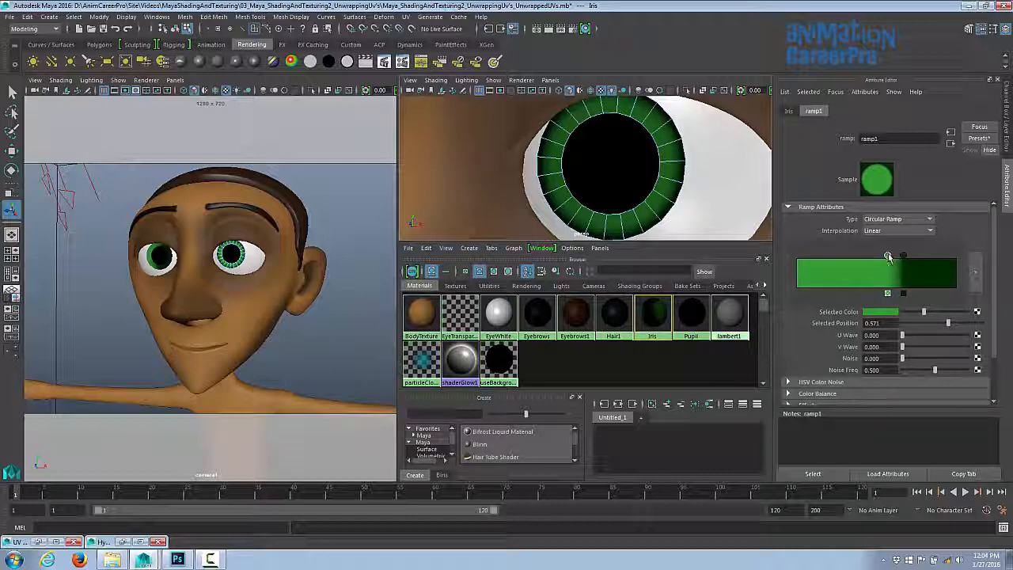
left_click_drag(887, 261, 885, 272)
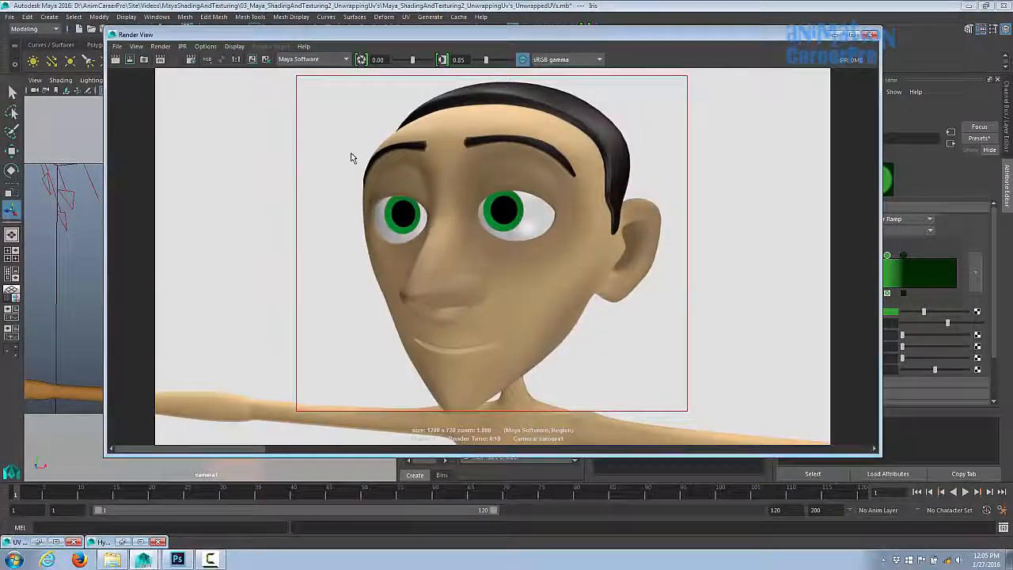
- Render a region around the eyes to preview the iris
left_click_drag(322, 145, 585, 263)
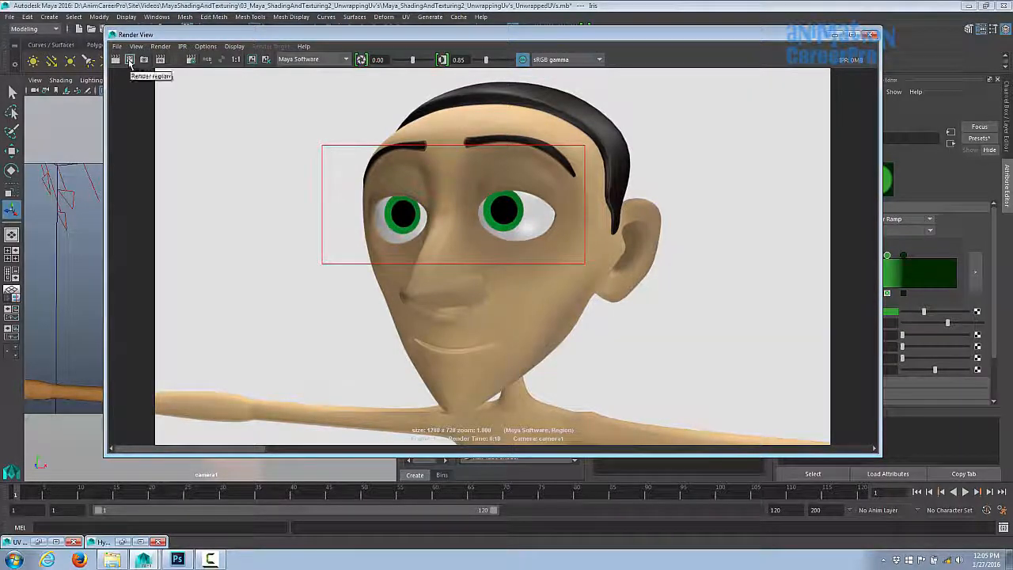
left_click(129, 59)
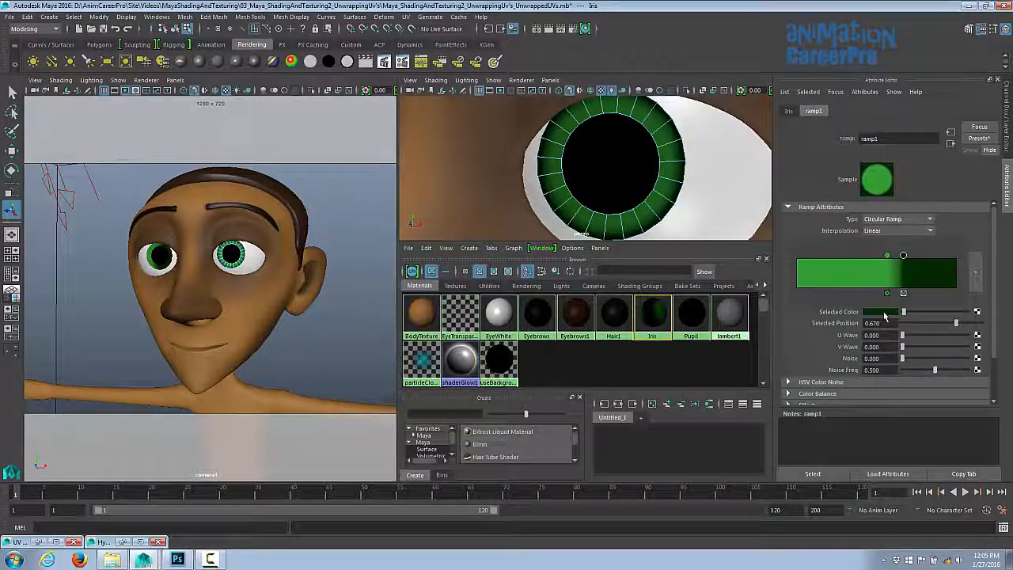
- Darken the selected ramp entry's colour value in the colour picker
left_click(882, 311)
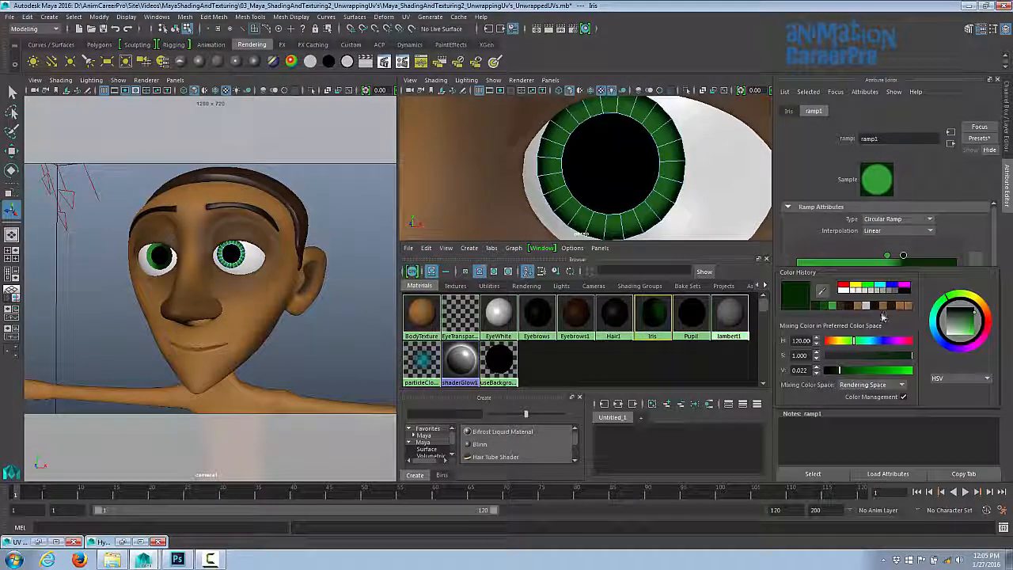
left_click_drag(842, 372, 846, 378)
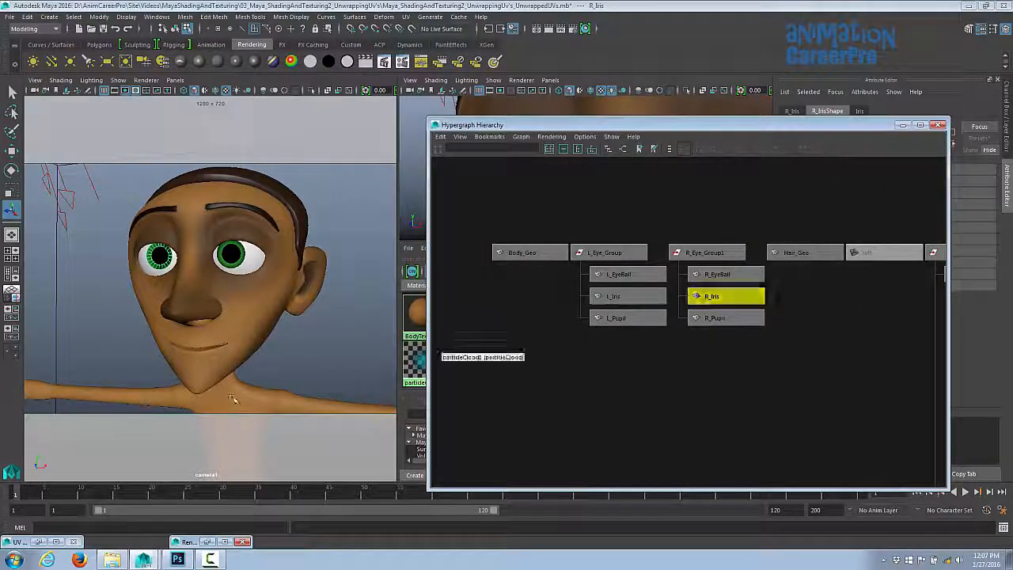
- Apply the same planar projection to the right iris UVs in the UV Editor and close it
left_click(37, 542)
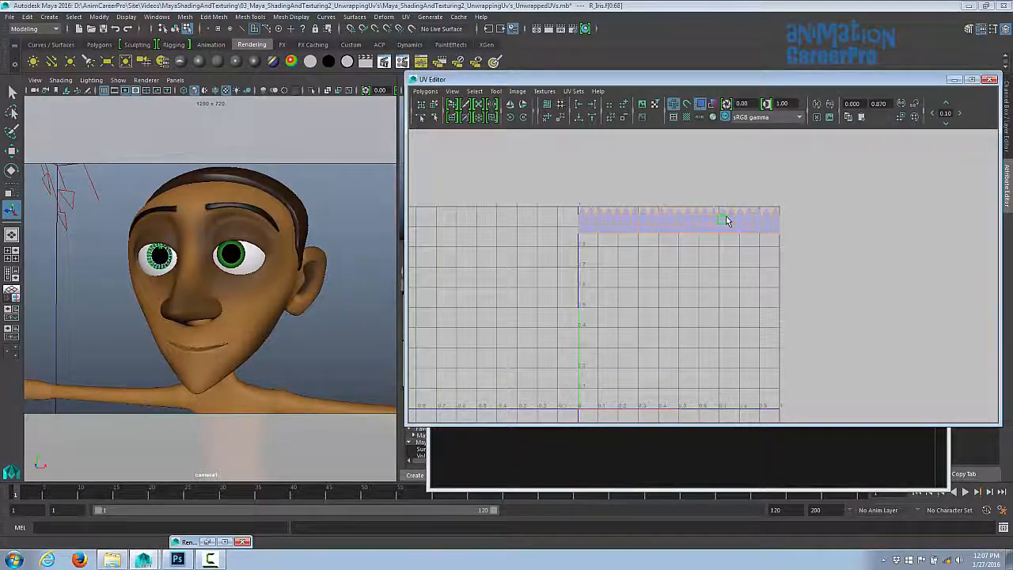
right_click_drag(726, 218, 724, 191, "shift")
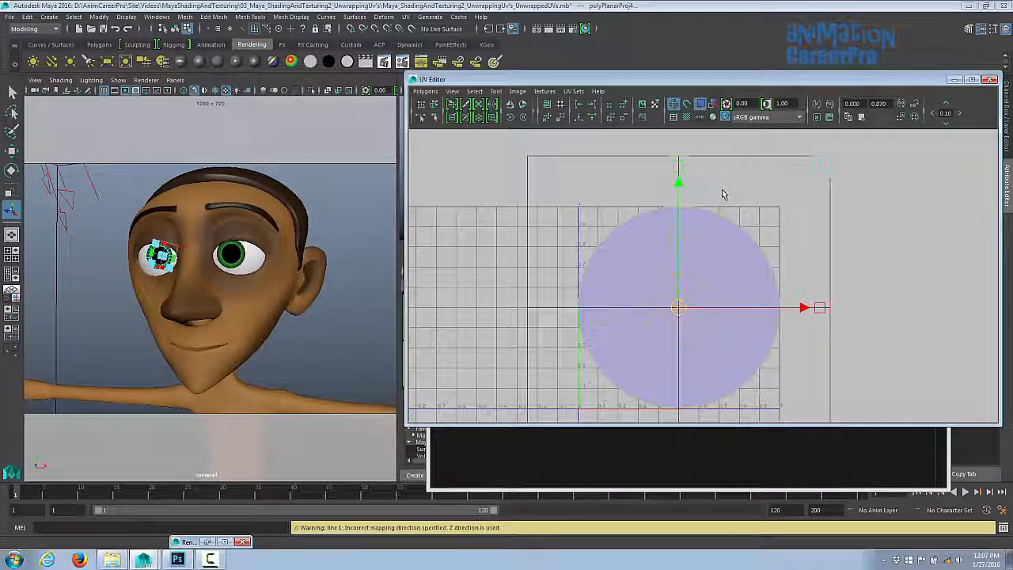
left_click(991, 82)
left_click(367, 229)
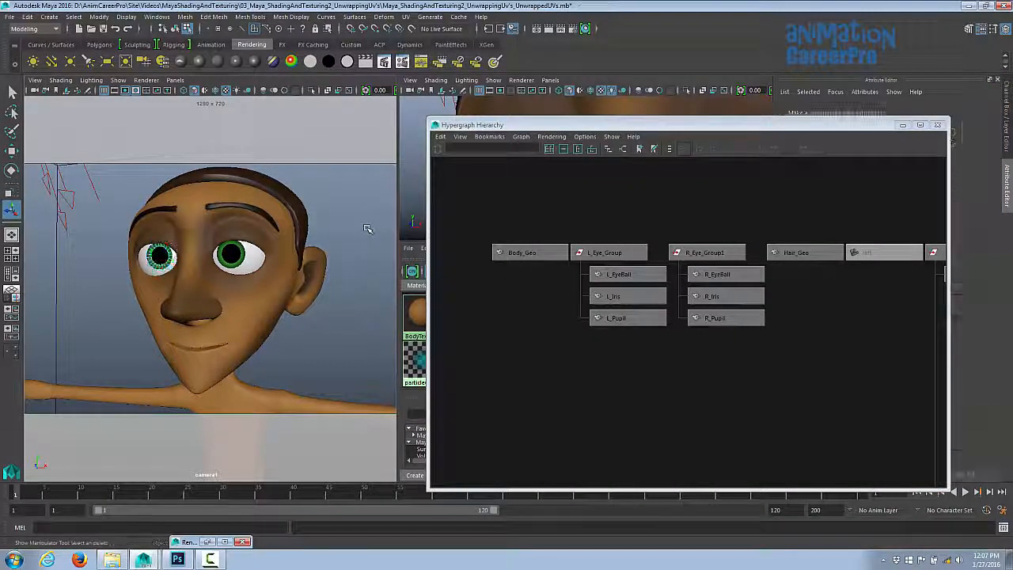
left_click_drag(526, 125, 510, 275)
left_click(362, 220)
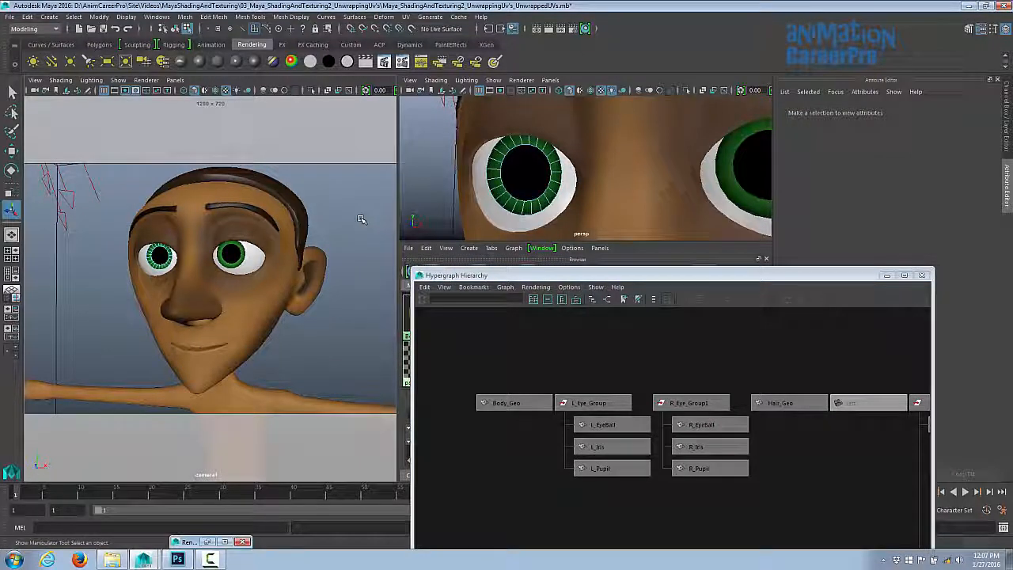
- Lower the Render View gamma to 0.74 on the full-body render
left_click(886, 275)
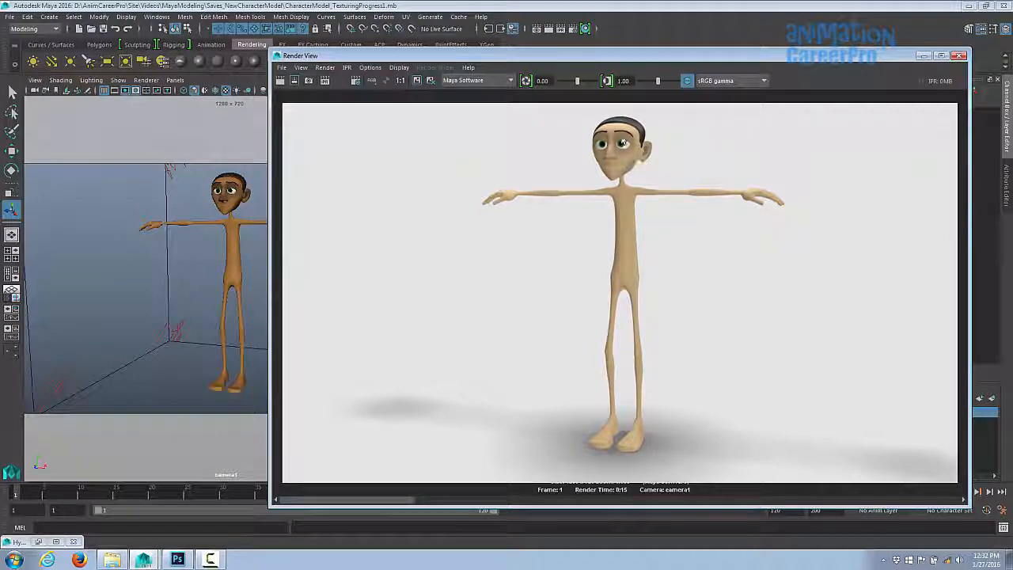
left_click_drag(658, 81, 648, 81)
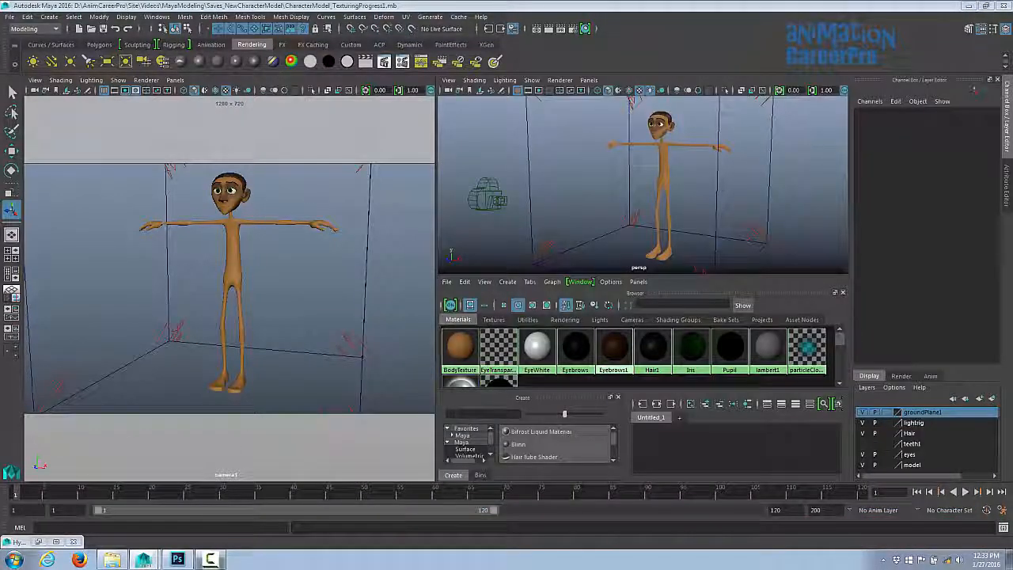
- Switch to Photoshop and rename the Custume layer to CustumeBlue
left_click(178, 559)
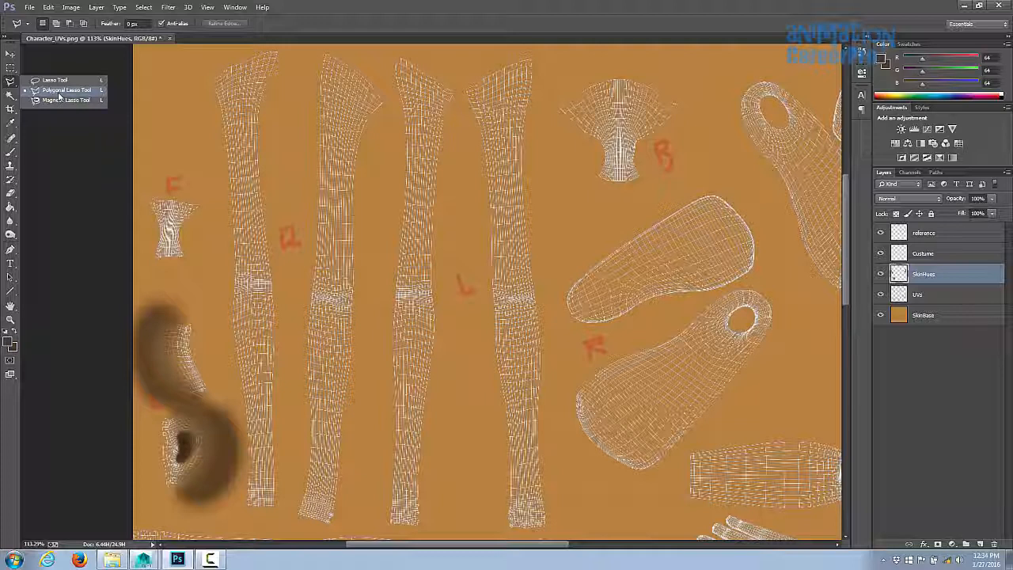
left_click(918, 256)
double_click(926, 255)
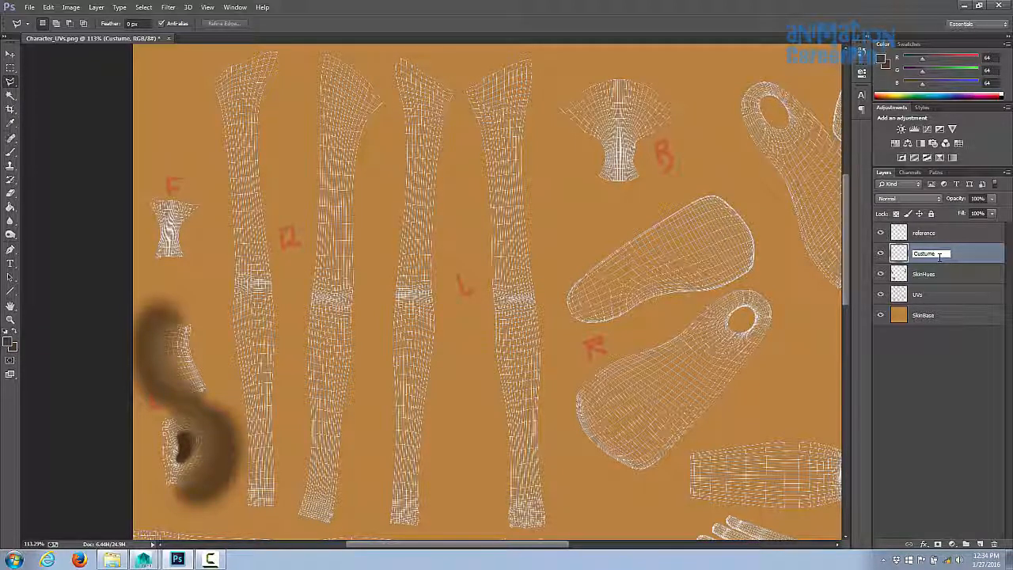
type("Blue")
key("Return")
- Create a new layer named CustumeRed
left_click(96, 7)
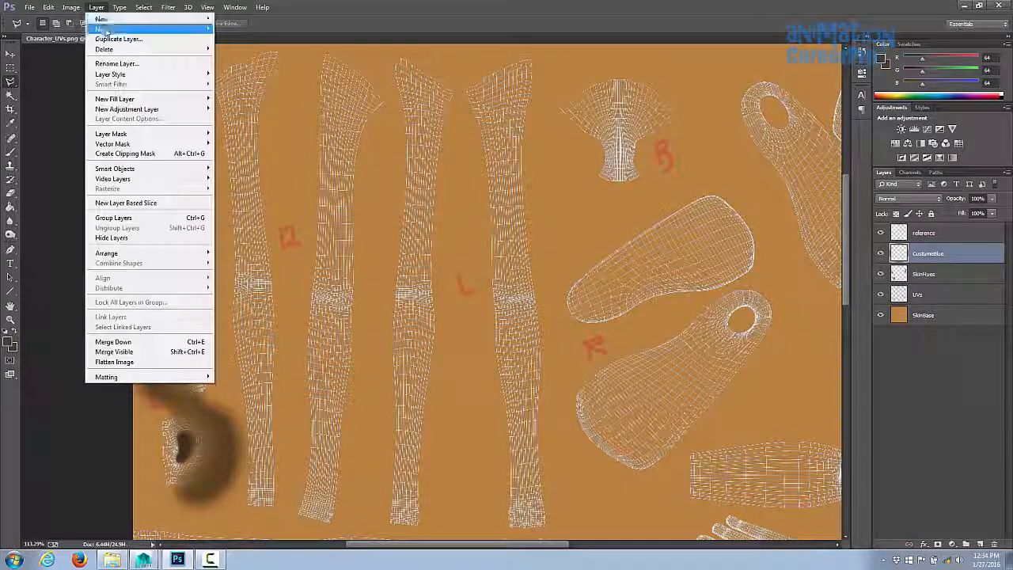
mouse_move(109, 19)
left_click(239, 19)
type("CostumeRed")
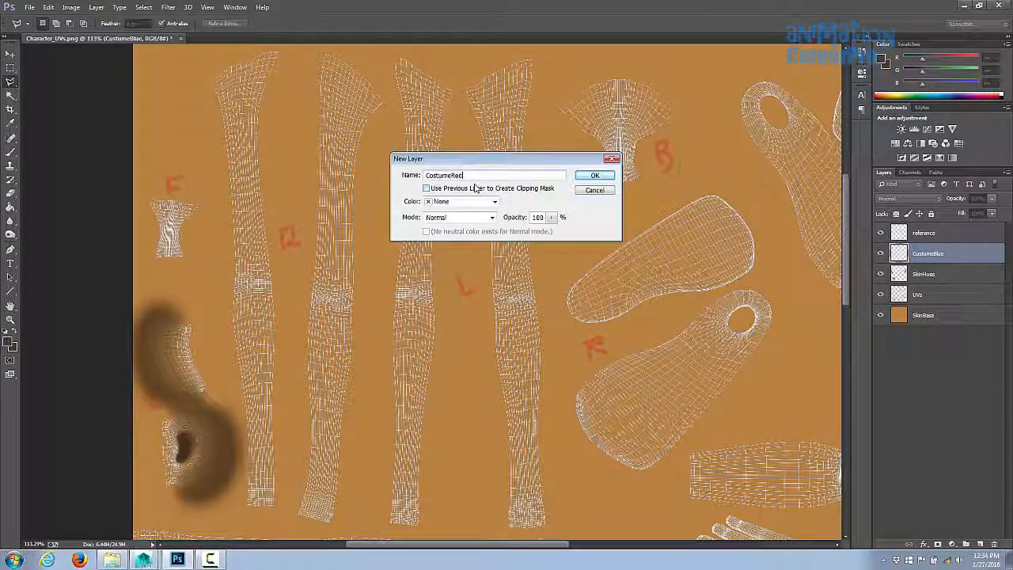
left_click(594, 174)
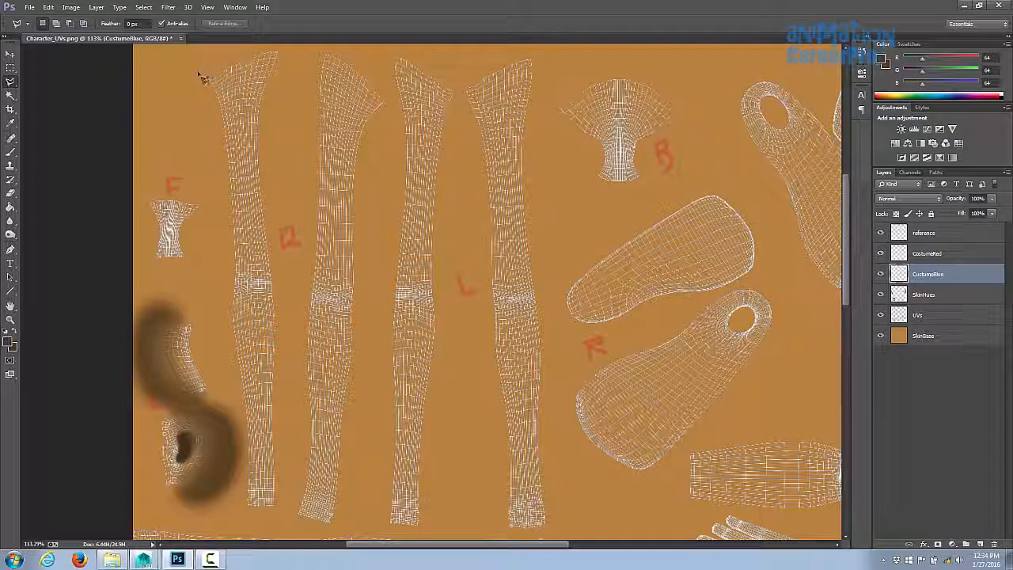
- Lasso a selection around the right leg UV shell on the CustumeBlue layer
left_click_drag(220, 162, 227, 358)
left_click_drag(231, 412, 250, 418)
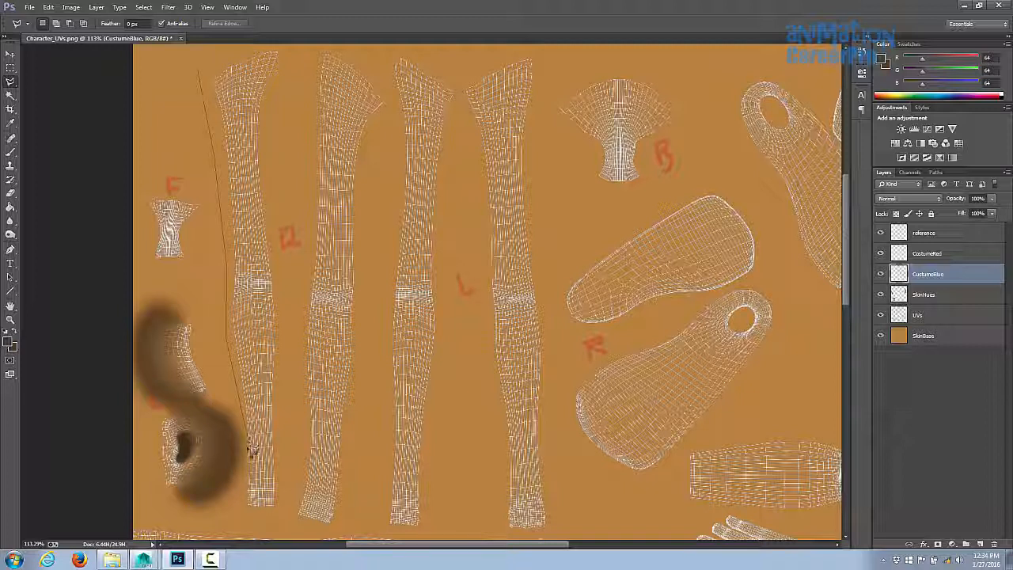
mouse_move(248, 499)
left_mouse_down()
mouse_move(234, 58)
mouse_move(199, 72)
mouse_move(203, 80)
left_mouse_up()
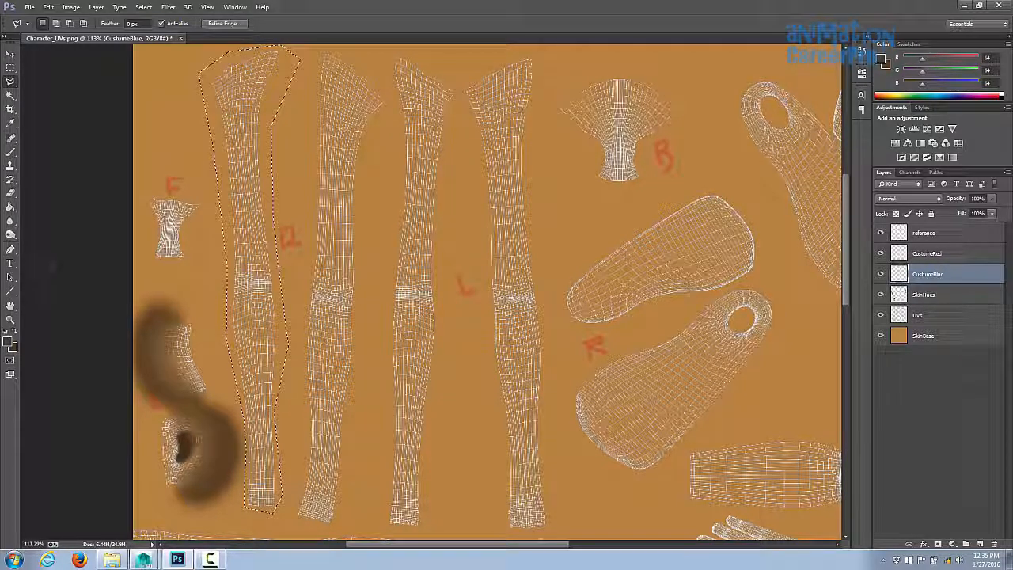
- Fill the right leg UV shell selection on CustumeBlue with blue (R 66, G 88, B 255)
key("g")
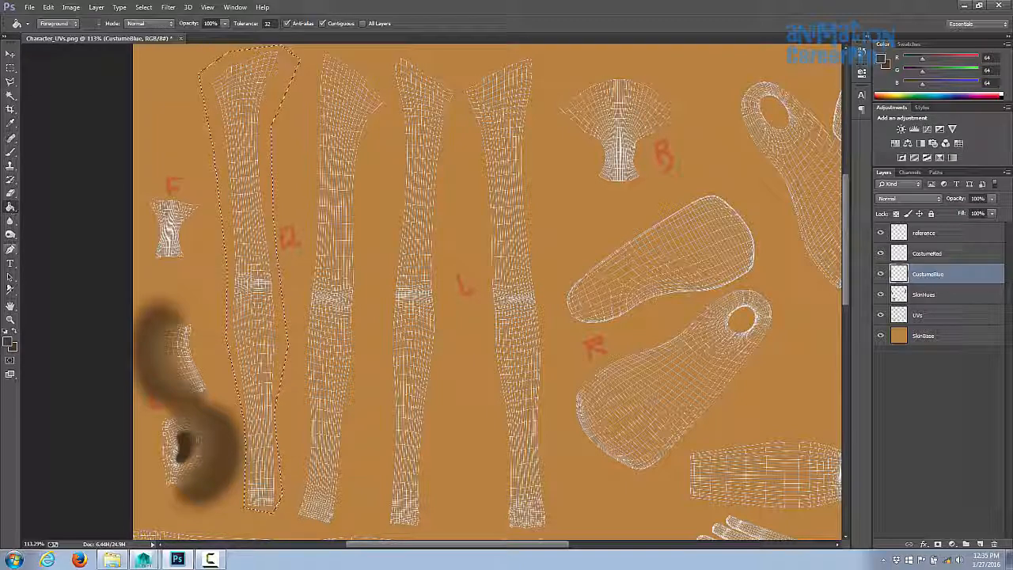
left_click(9, 341)
left_click(782, 144)
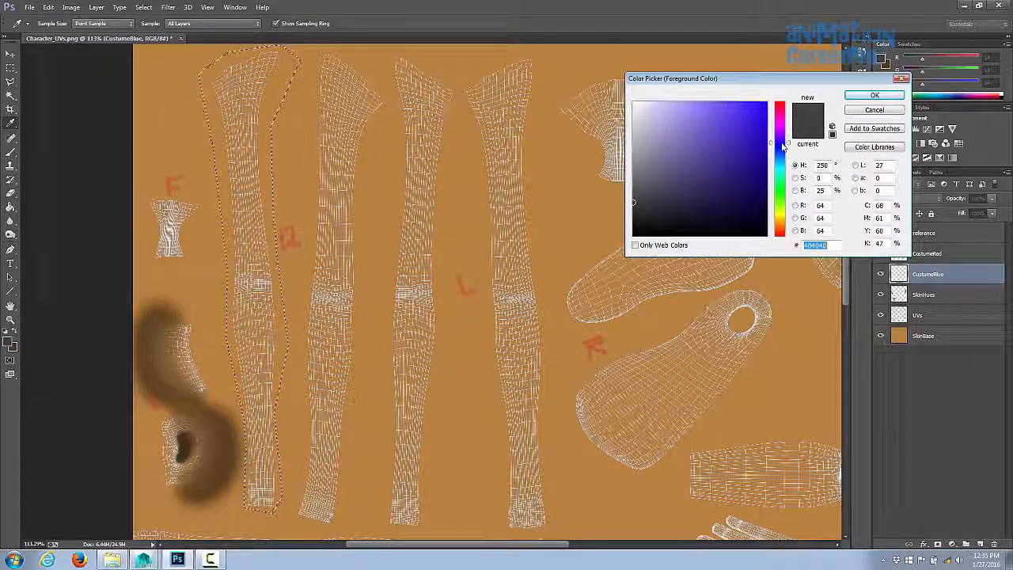
left_click(661, 125)
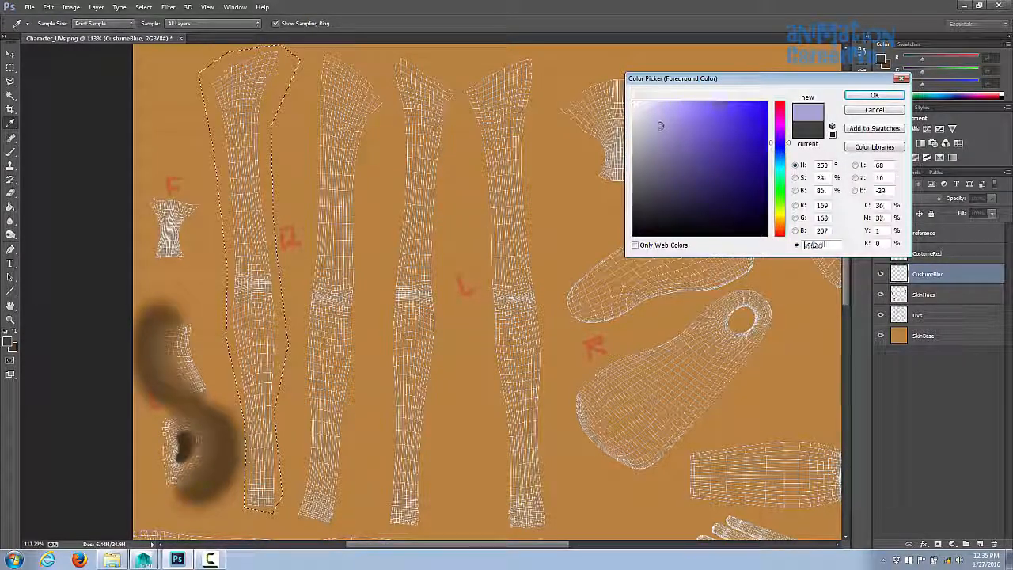
mouse_move(661, 125)
left_mouse_down()
mouse_move(667, 135)
mouse_move(701, 97)
mouse_move(732, 99)
left_mouse_up()
left_click_drag(788, 143, 788, 148)
key("Return")
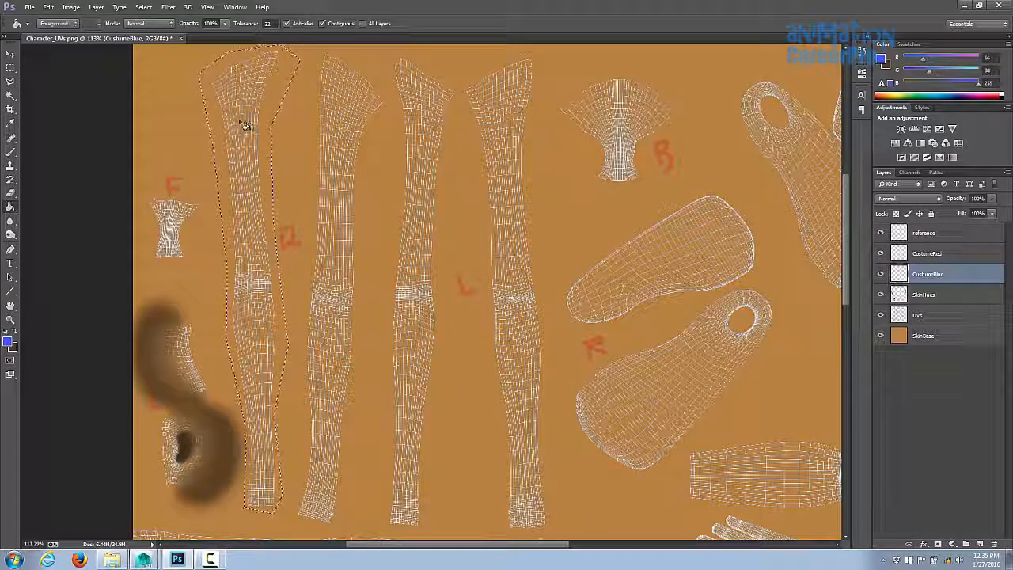
left_click(245, 125)
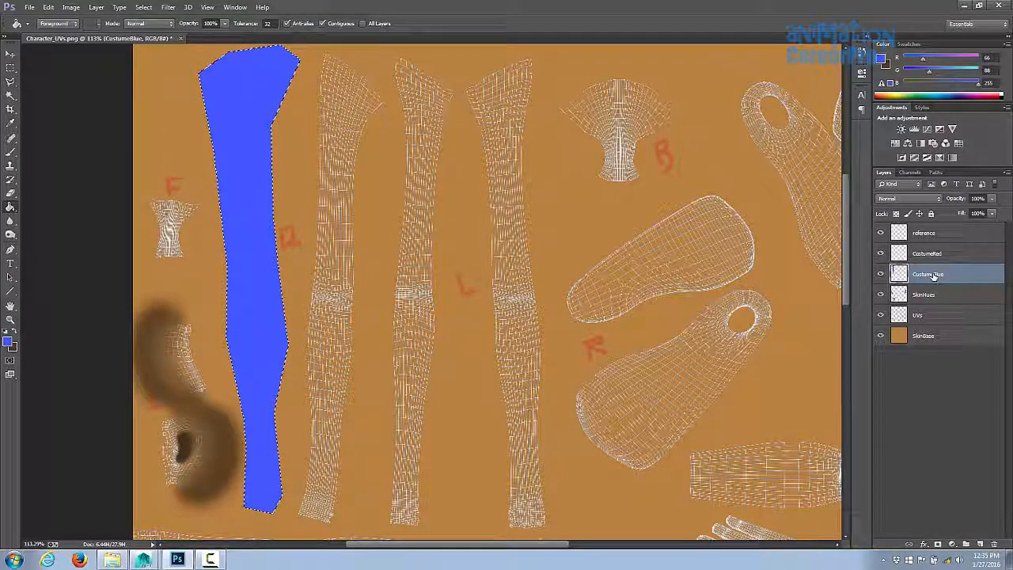
- Move the CustumeBlue layer below the UVs layer and clear the selection
left_click_drag(934, 275, 940, 321)
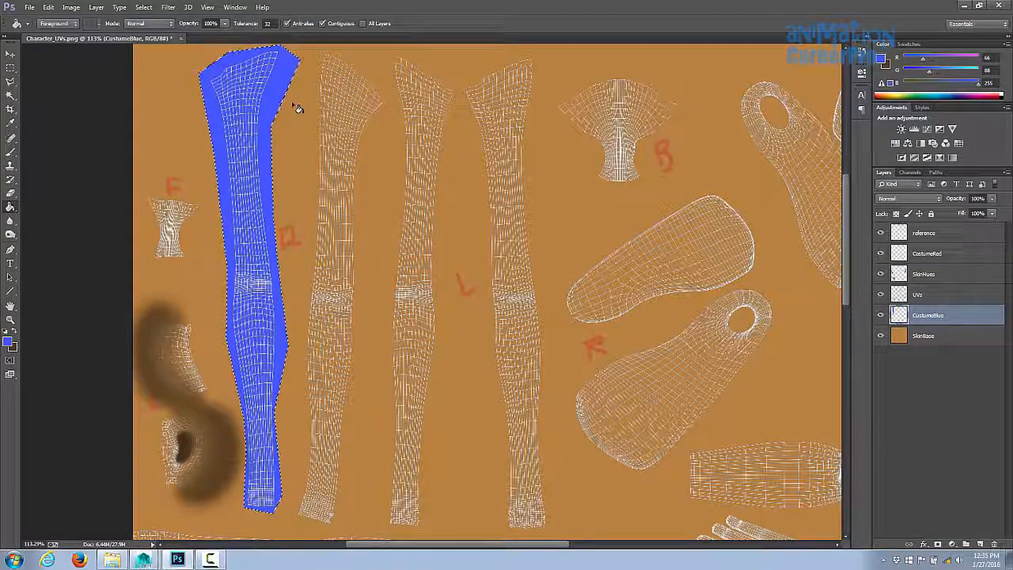
key("ctrl+d")
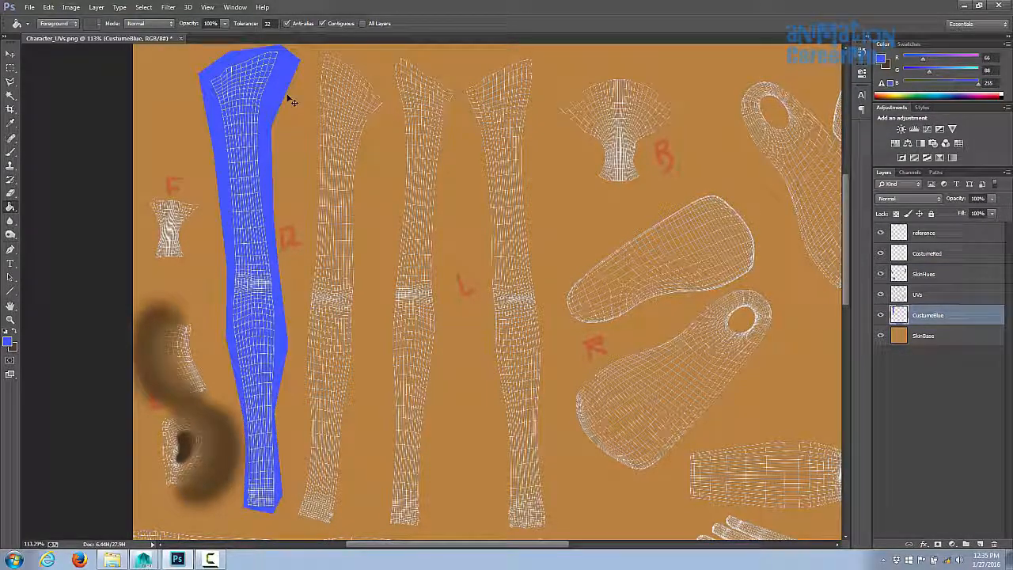
- Lasso the neighbouring leg UV shell, fill it with blue and deselect
key("l")
left_click(318, 50)
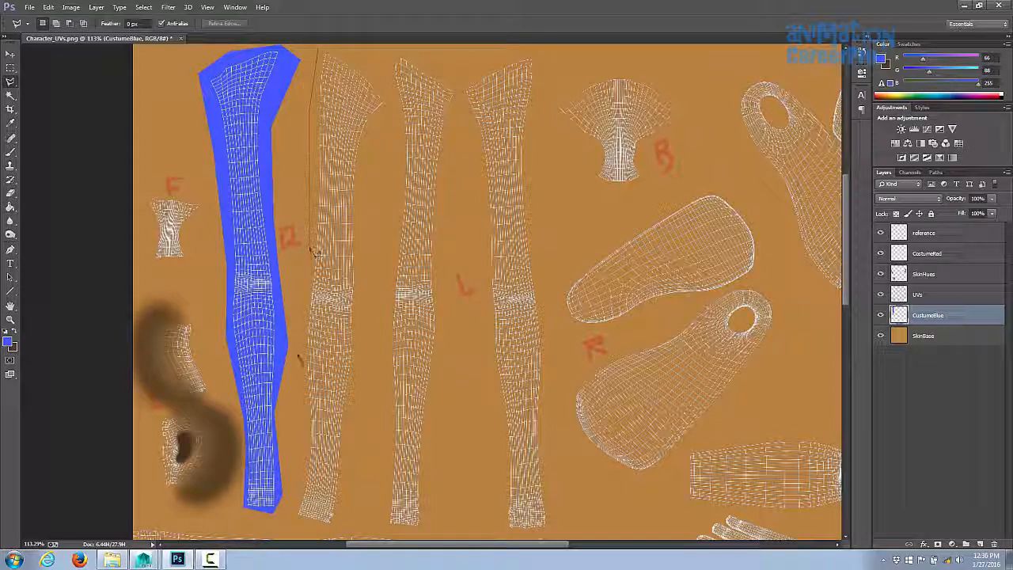
left_click(298, 518)
left_click(342, 524)
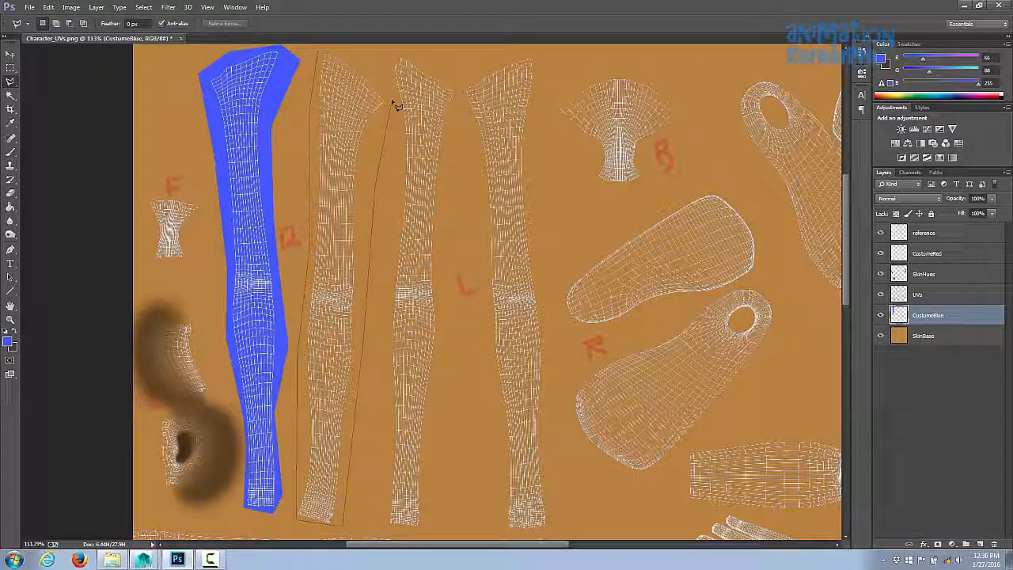
left_click(392, 101)
left_click(368, 63)
left_click(318, 52)
key("g")
left_click(340, 98)
key("ctrl+d")
- Lasso one large polygon around the remaining costume UV shells: legs, feet, torso, arms and hands
key("l")
left_click(395, 54)
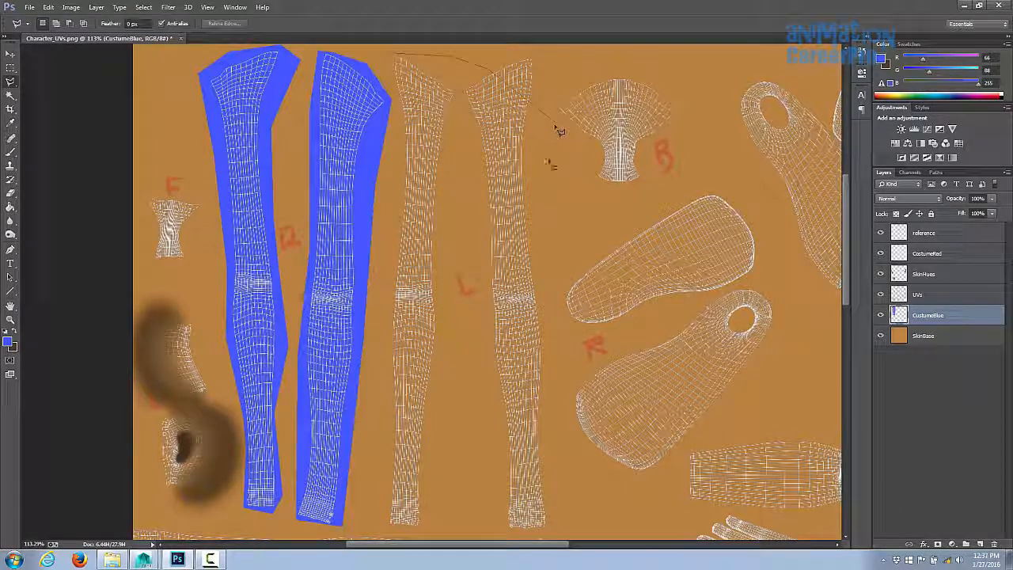
left_click(547, 167)
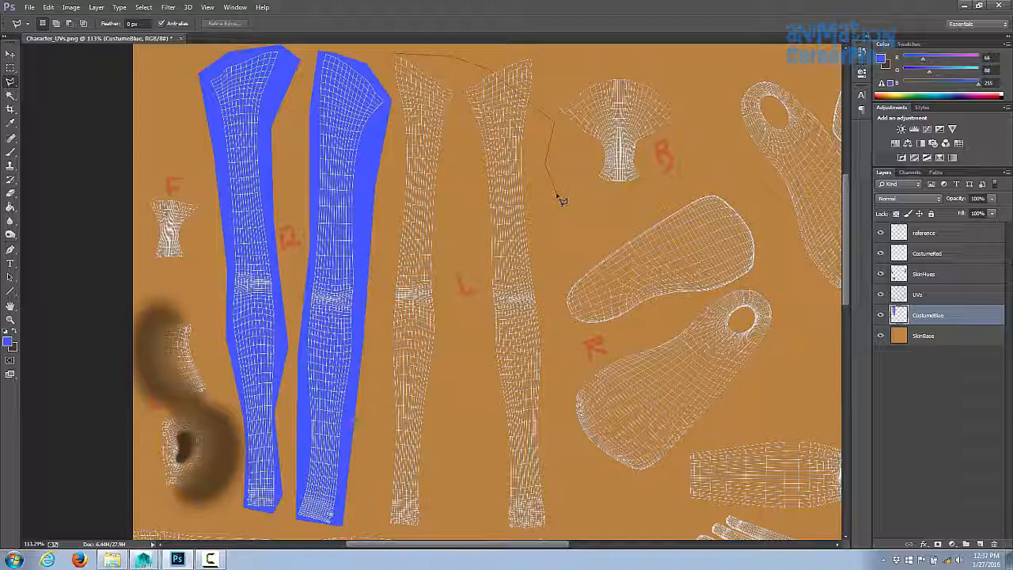
scroll(560, 190, "down", 3, "alt")
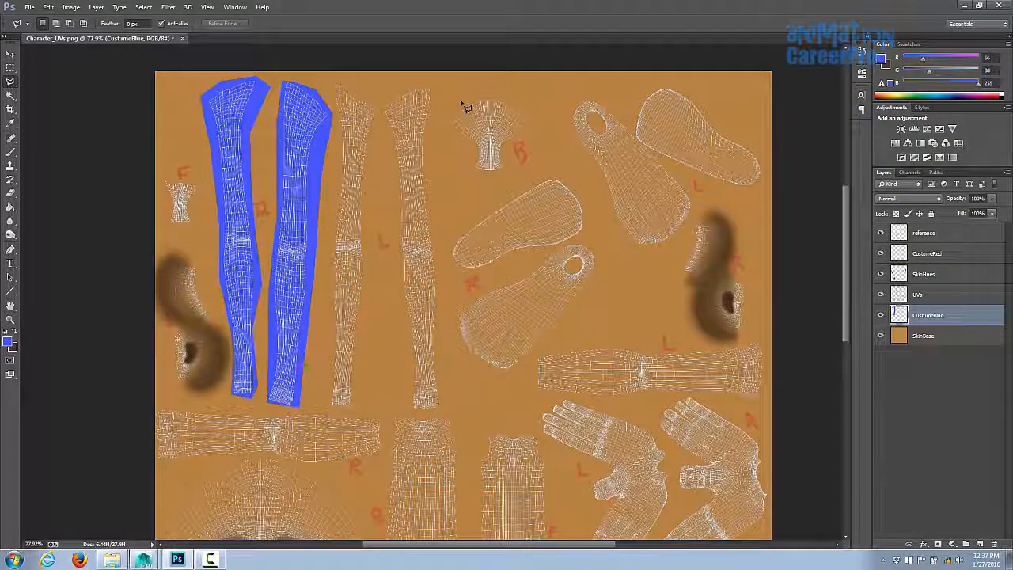
left_click(331, 80)
left_click(444, 82)
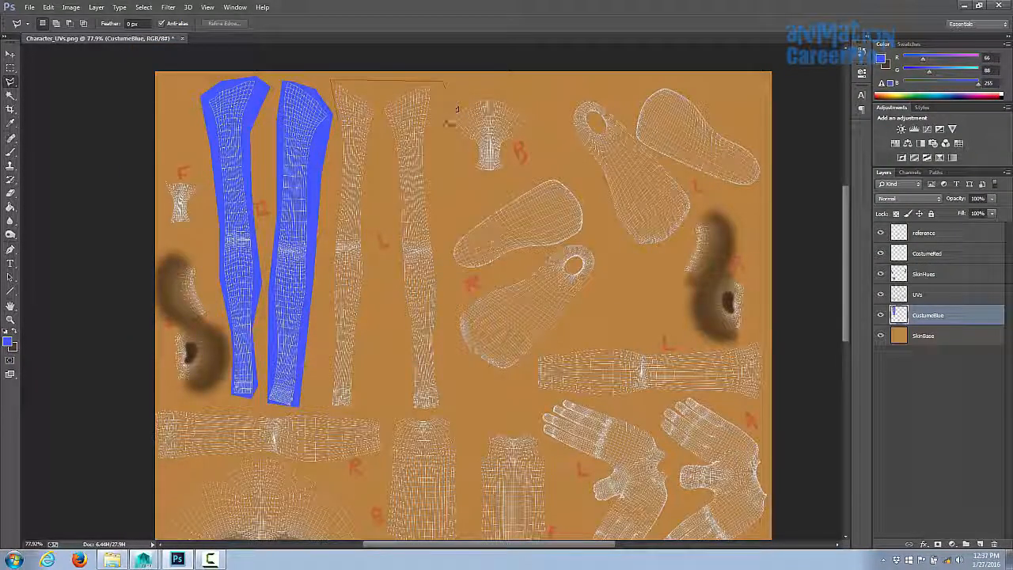
left_click(439, 142)
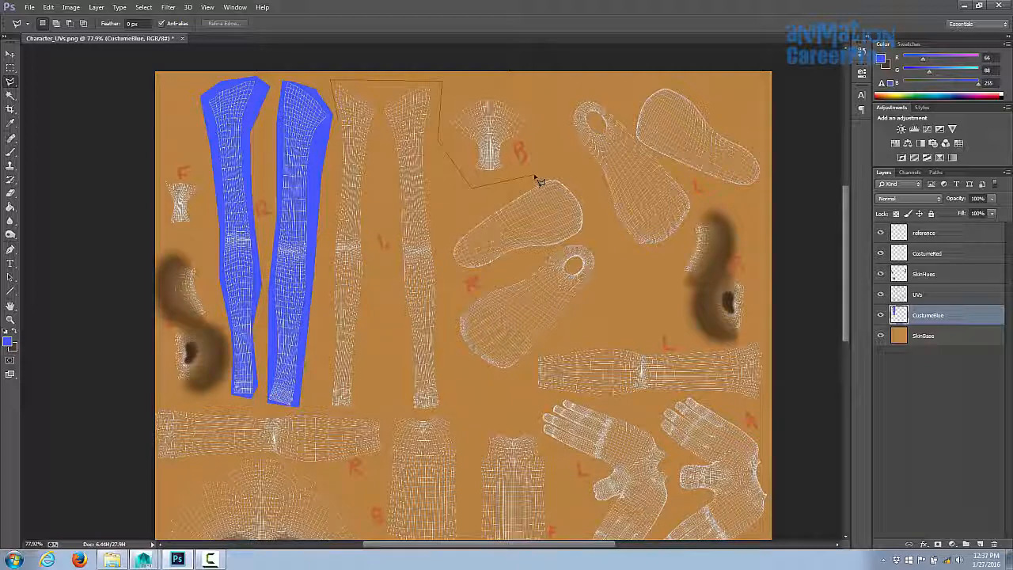
left_click(557, 93)
left_click(667, 82)
left_click(749, 96)
left_click(762, 148)
left_click(762, 184)
left_click(697, 203)
left_click(646, 289)
left_click(715, 350)
left_click(763, 338)
left_click(768, 353)
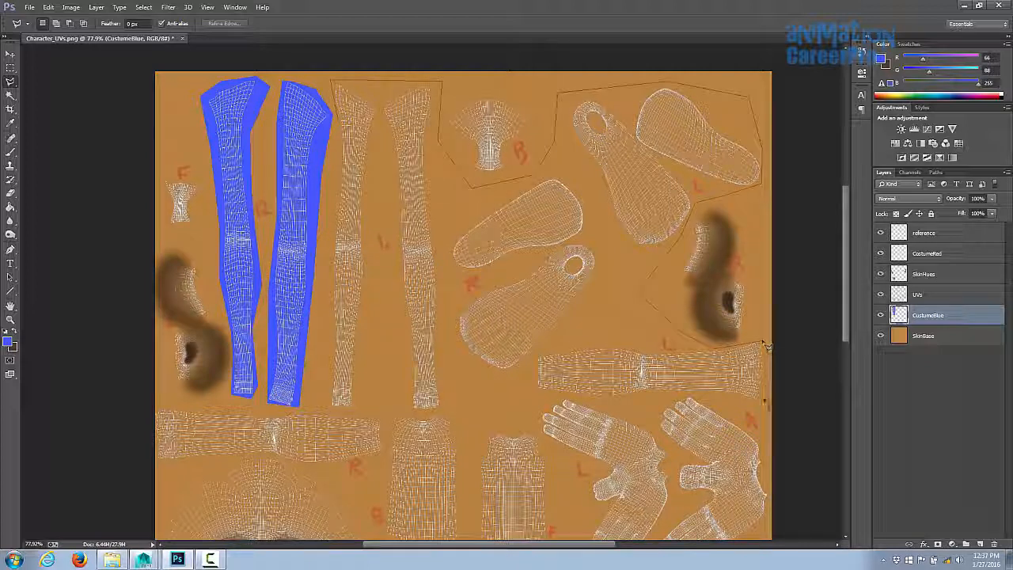
left_click(767, 529)
left_click_drag(766, 530, 769, 340)
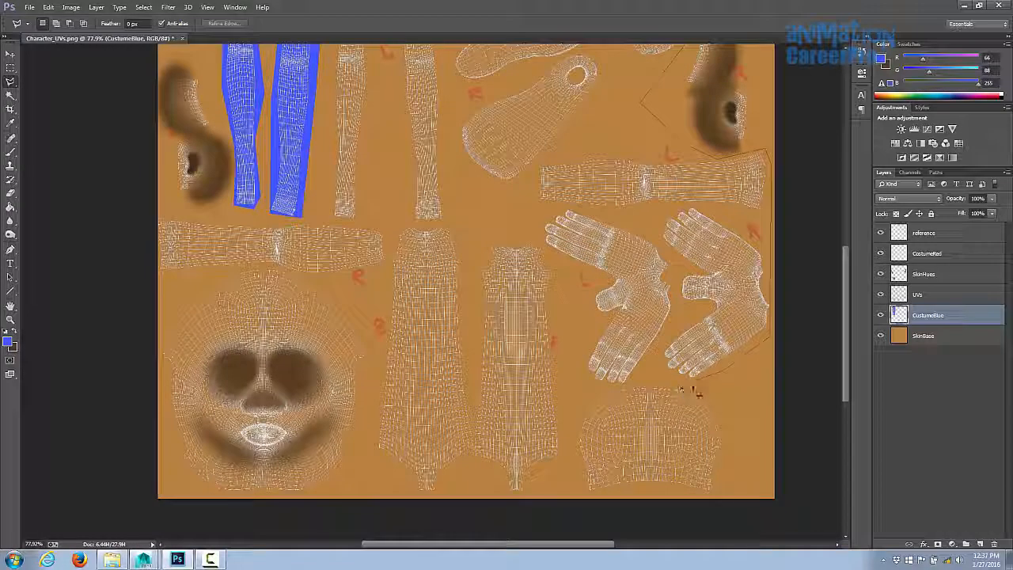
left_click(642, 386)
left_click(564, 402)
left_click(565, 494)
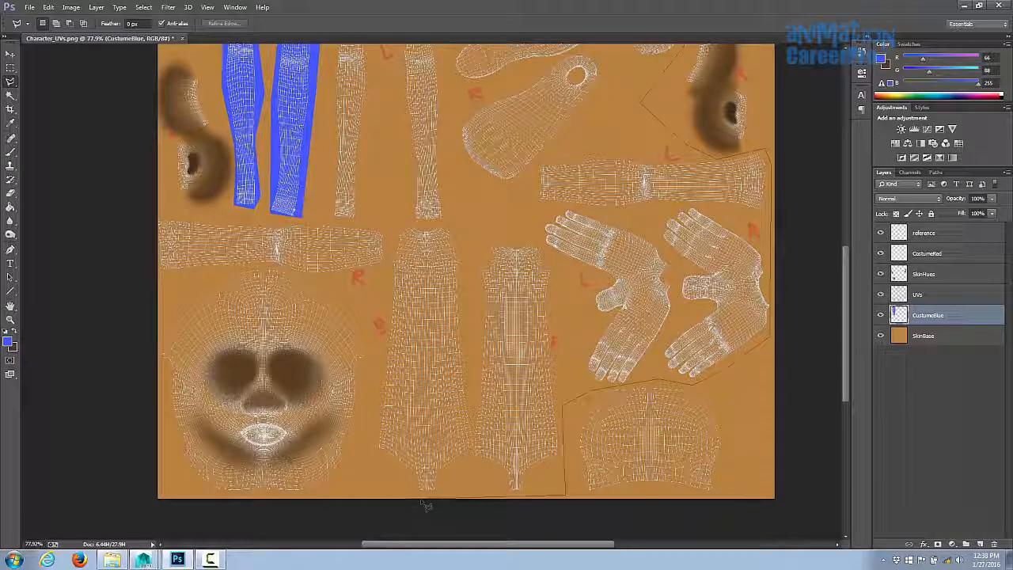
left_click(378, 492)
left_click(382, 278)
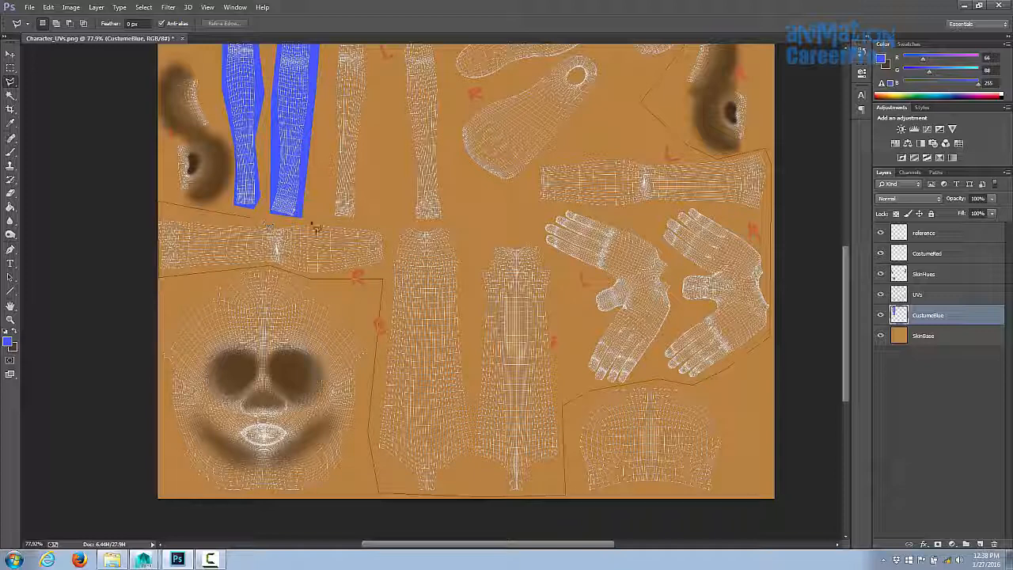
left_click(311, 224)
left_click(327, 165)
left_click_drag(326, 167, 298, 388)
left_click(316, 154)
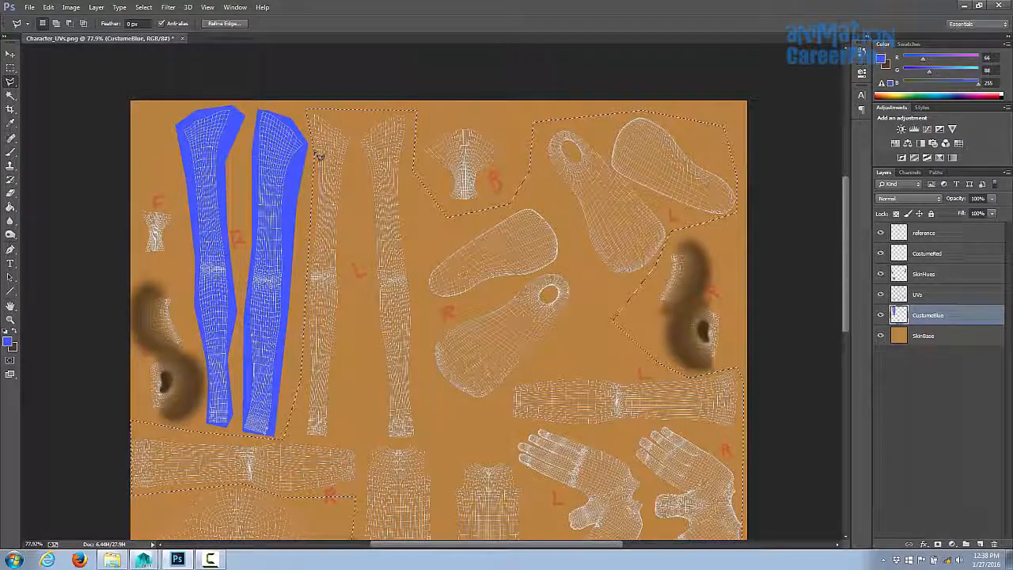
- Fill the large costume selection with blue and deselect
key("g")
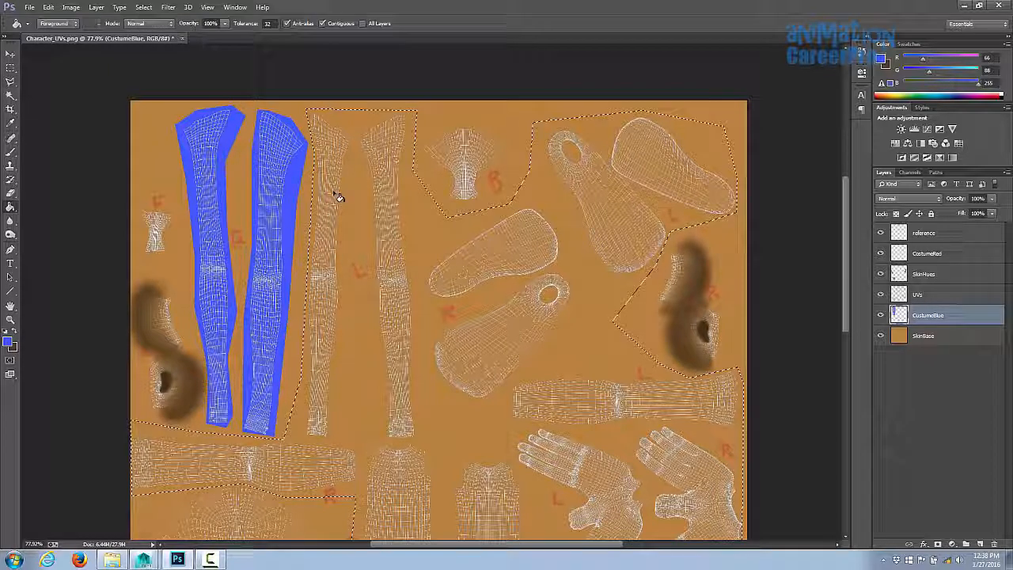
left_click(338, 196)
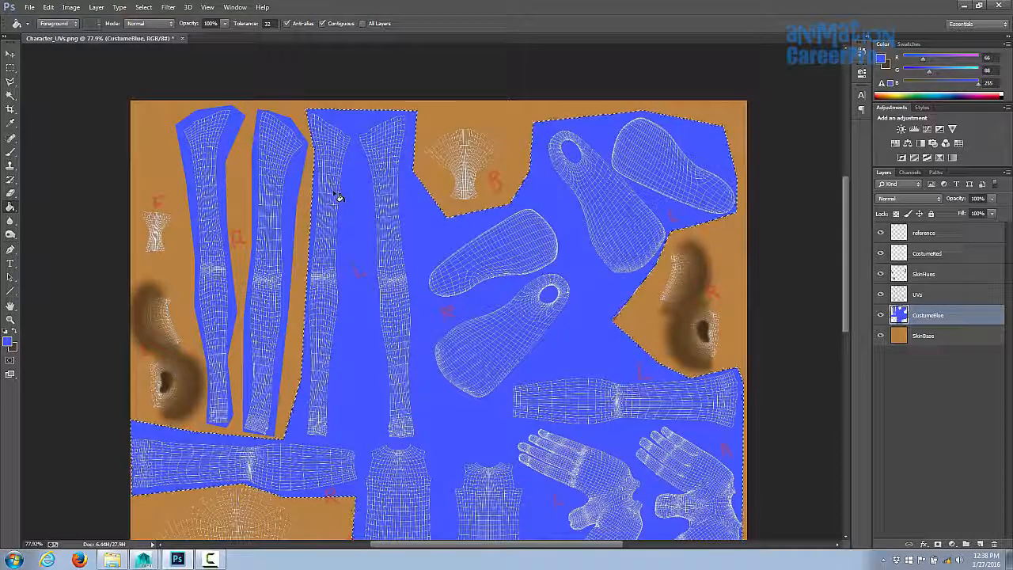
key("ctrl+d")
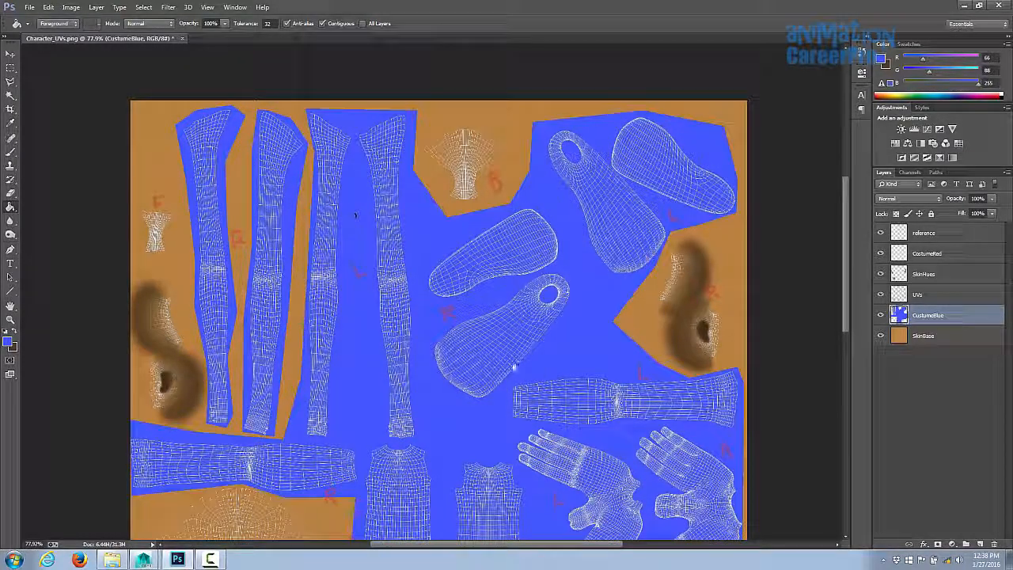
- Hide the UVs layer to view the whole painted texture
left_click_drag(544, 370, 466, 296)
left_click(30, 8)
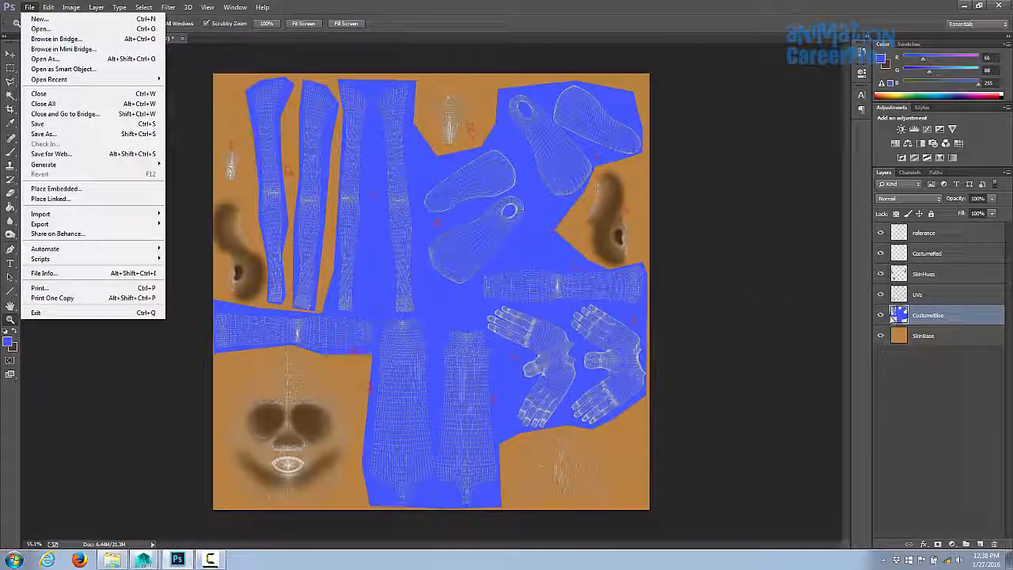
left_click(880, 295)
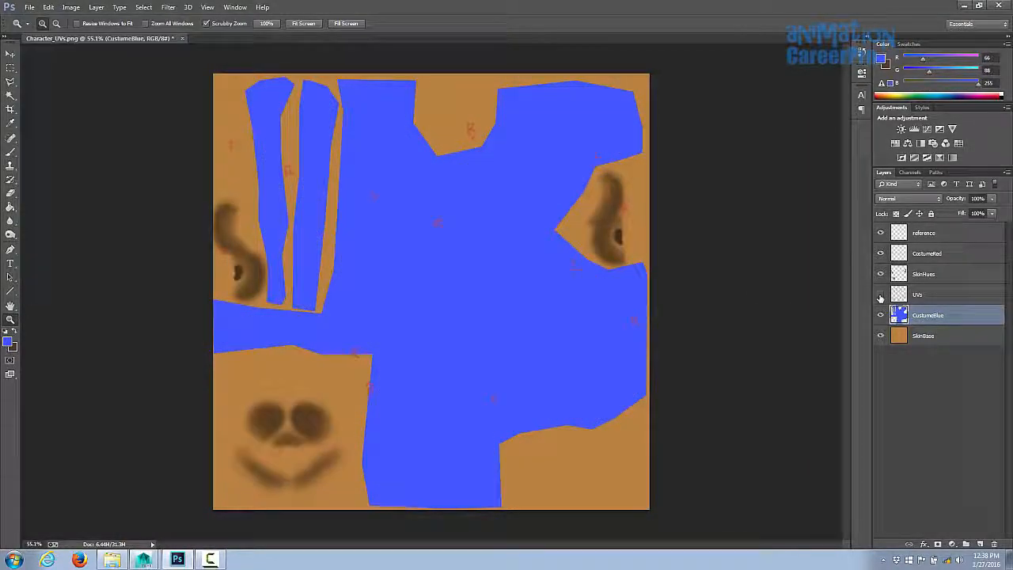
- Save the texture as PNG file Character_colortest.png in the images folder
left_click(30, 7)
left_click(44, 134)
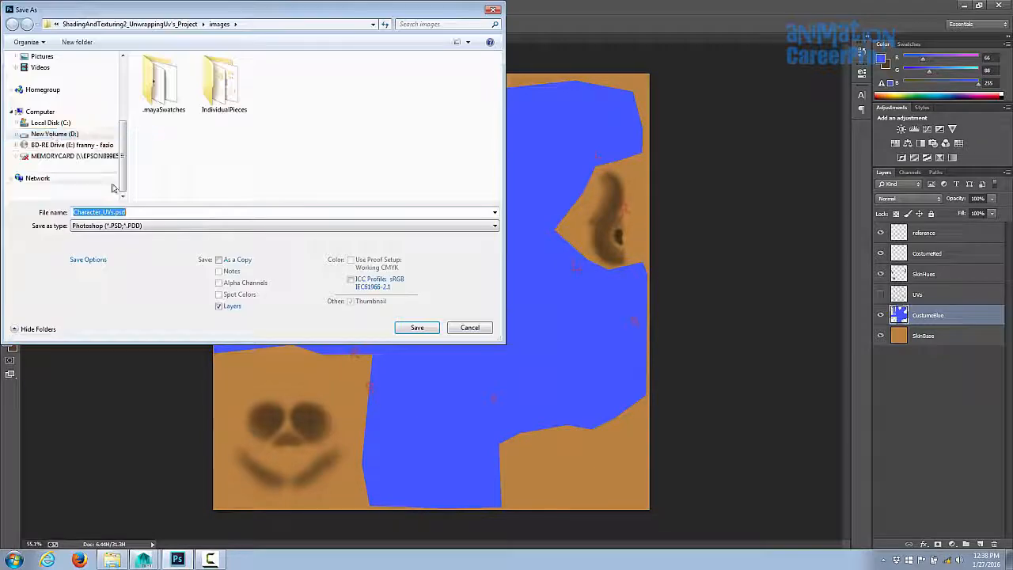
left_click(107, 226)
left_click(98, 371)
left_click(284, 88)
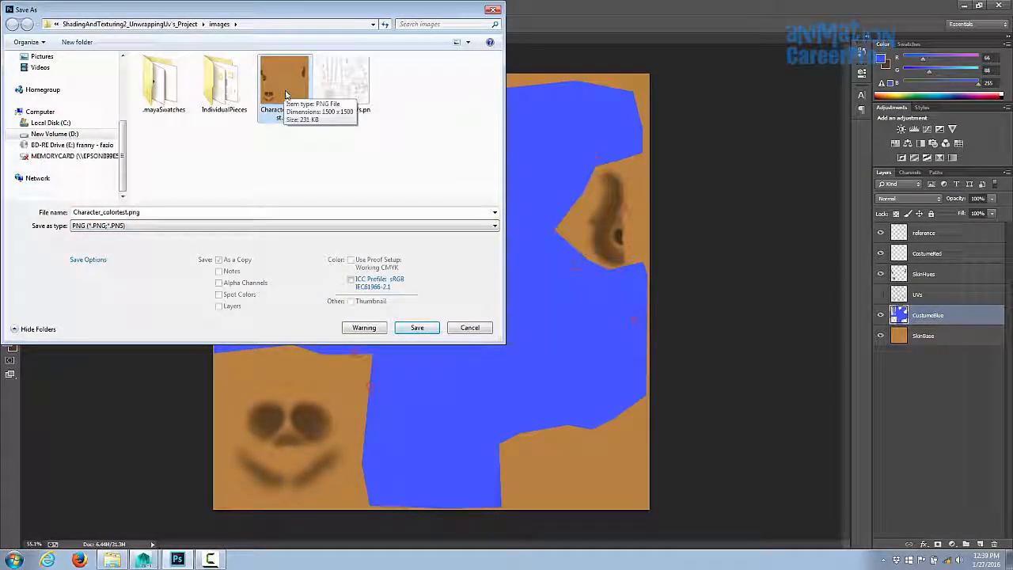
left_click(413, 327)
left_click(536, 283)
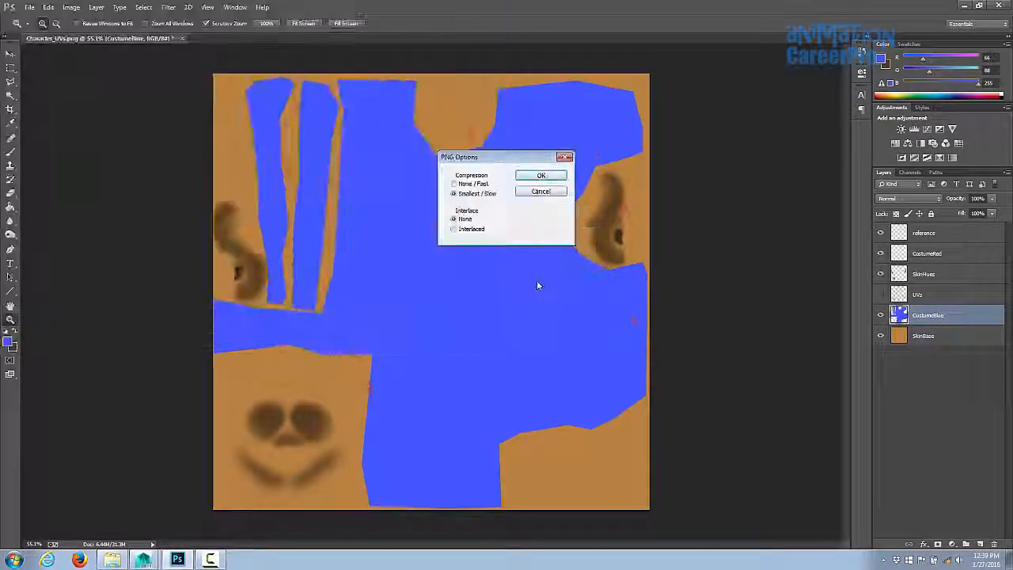
left_click(541, 175)
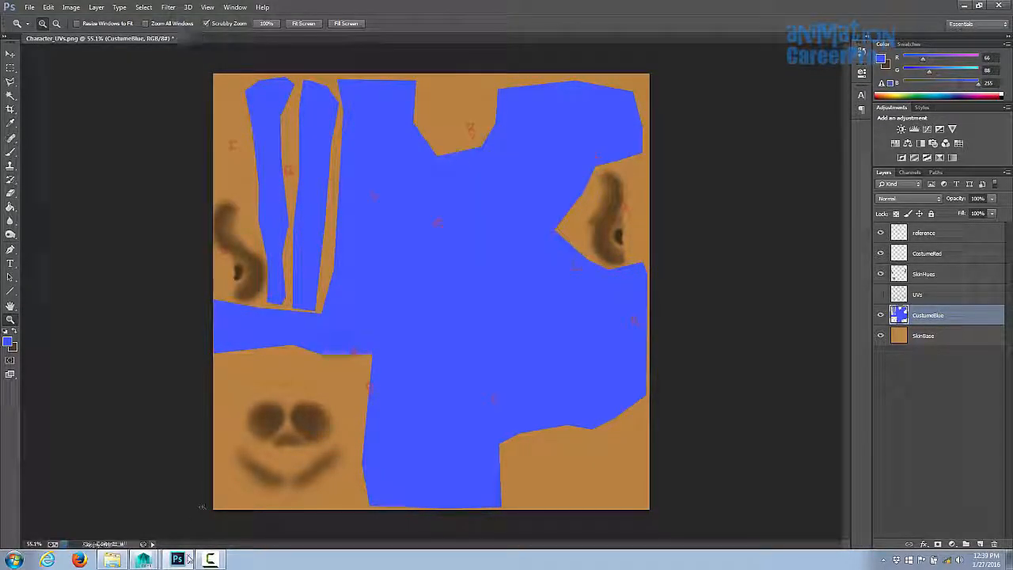
- Switch to Maya and reload the BodyTexture colour file texture
mouse_move(146, 559)
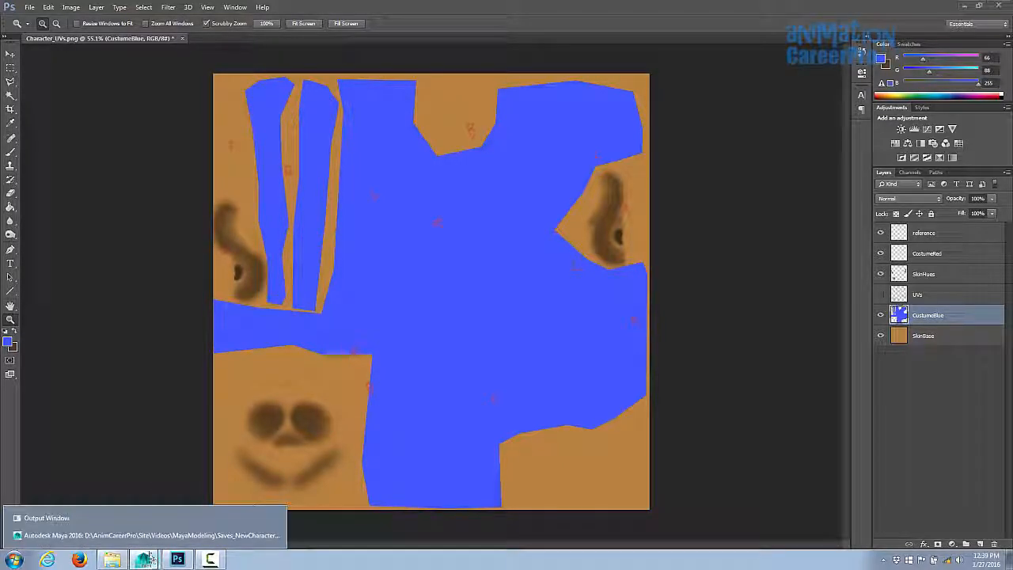
left_click(142, 535)
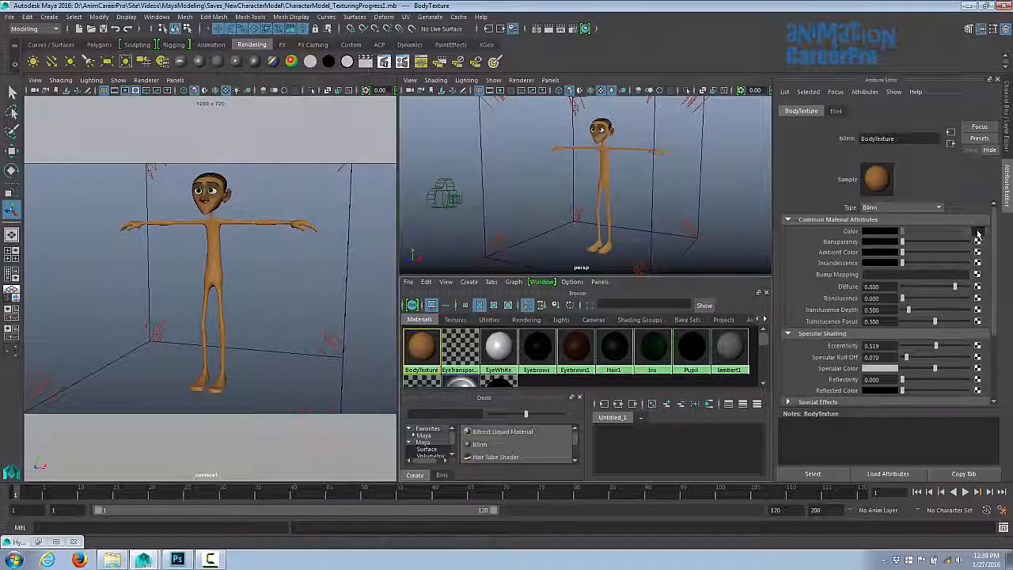
left_click(977, 231)
left_click(886, 275)
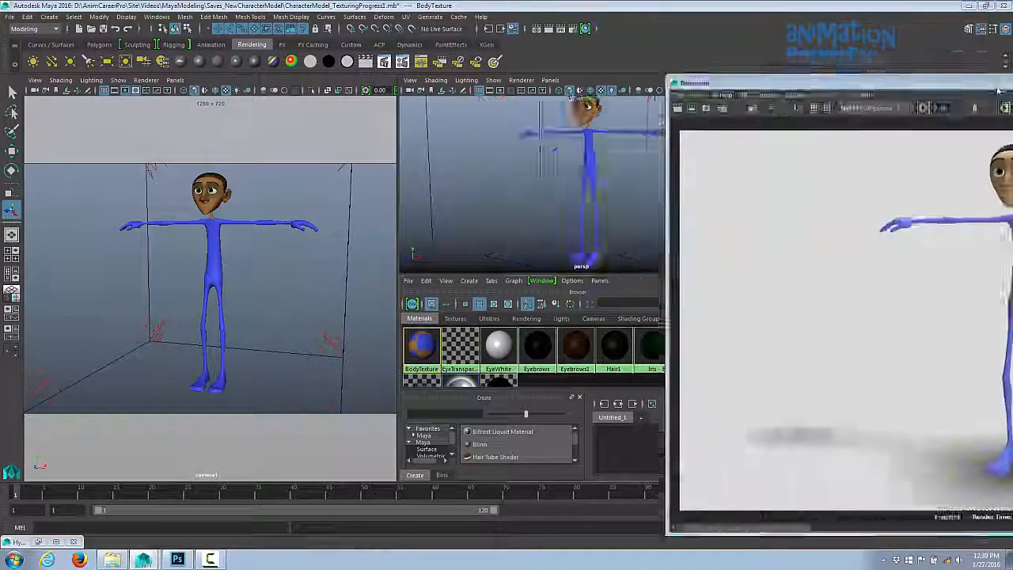
- Inspect the blue costume on the character in the Render View and perspective viewport, then return to Photoshop
left_click_drag(1012, 85, 716, 63)
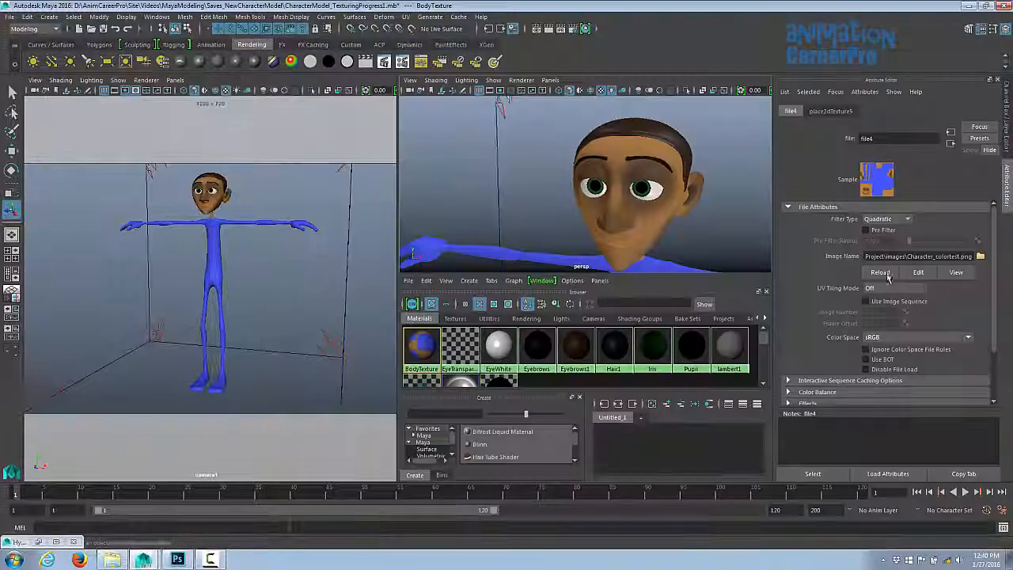
left_click_drag(704, 187, 661, 191, "alt")
middle_click_drag(661, 191, 681, 170, "alt")
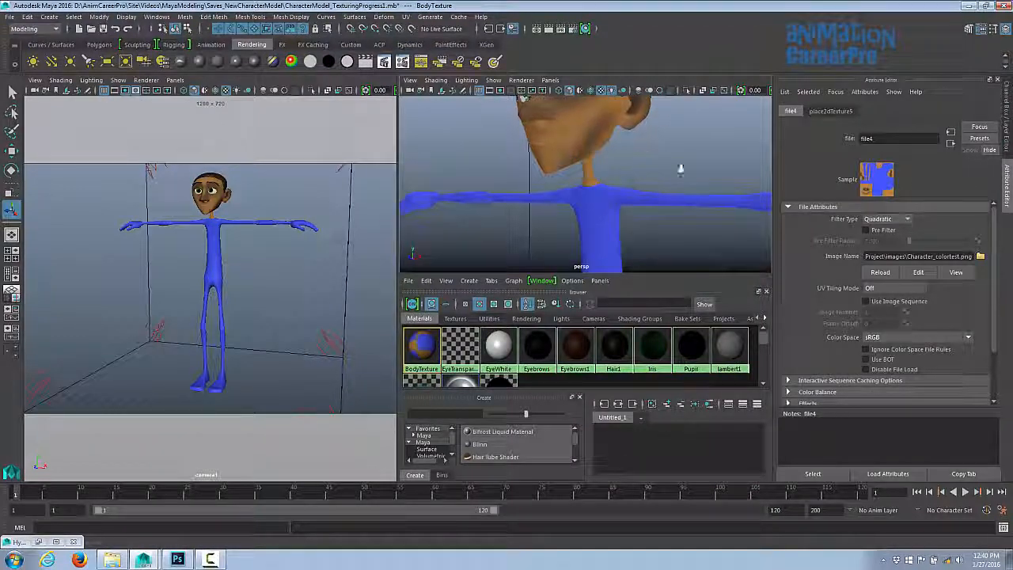
scroll(681, 169, "up", 3)
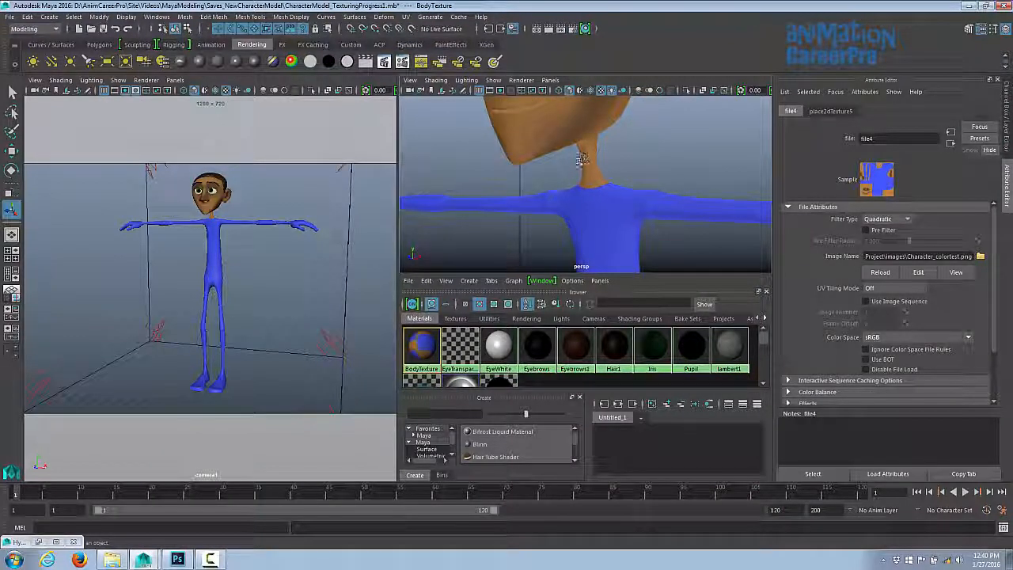
key("alt+Tab")
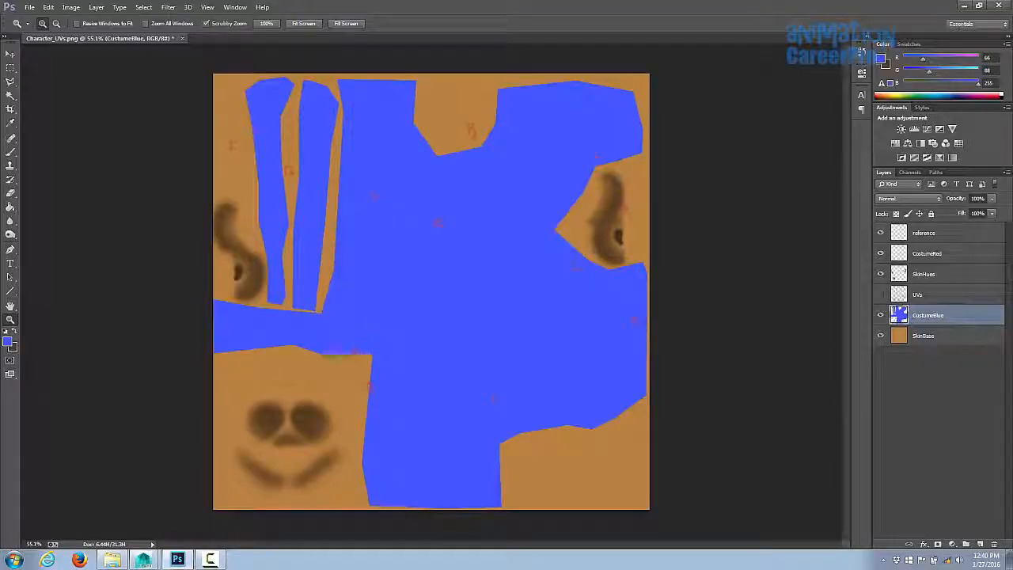
- Show the UVs layer, then lasso the back neck collar area and fill it blue on the CustumeBlue layer
left_click(880, 295)
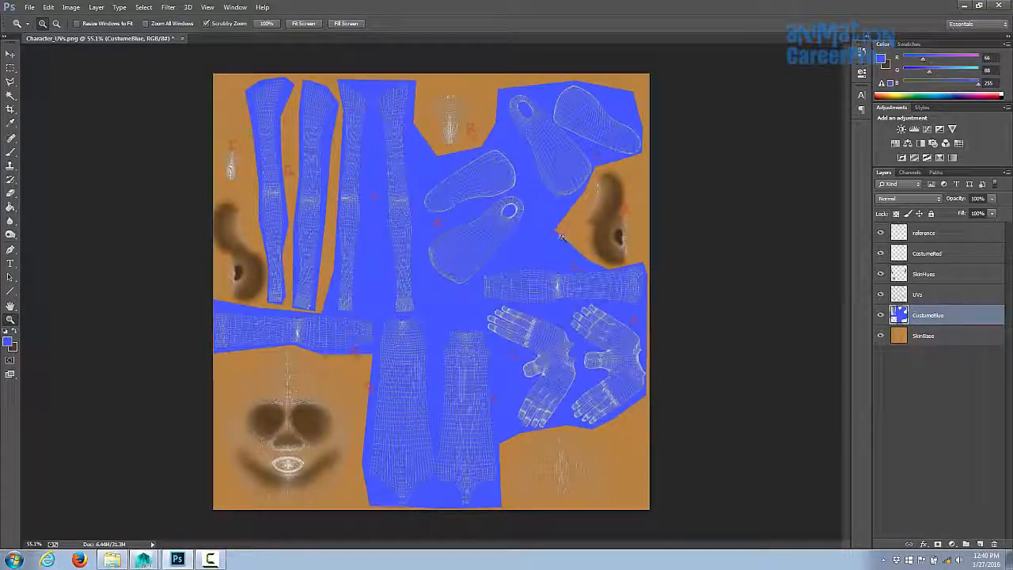
left_click_drag(254, 177, 589, 166)
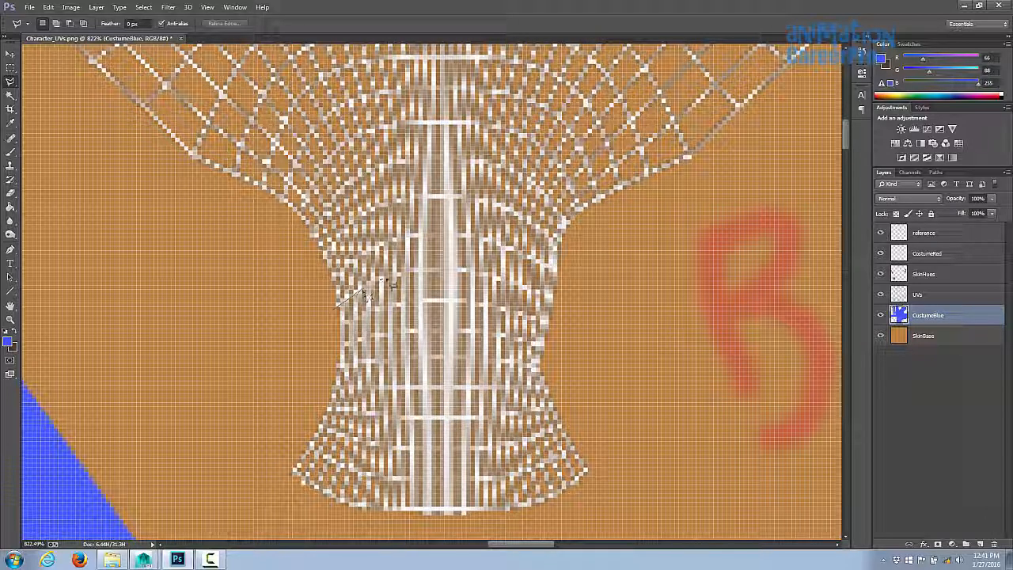
left_click_drag(420, 276, 437, 276)
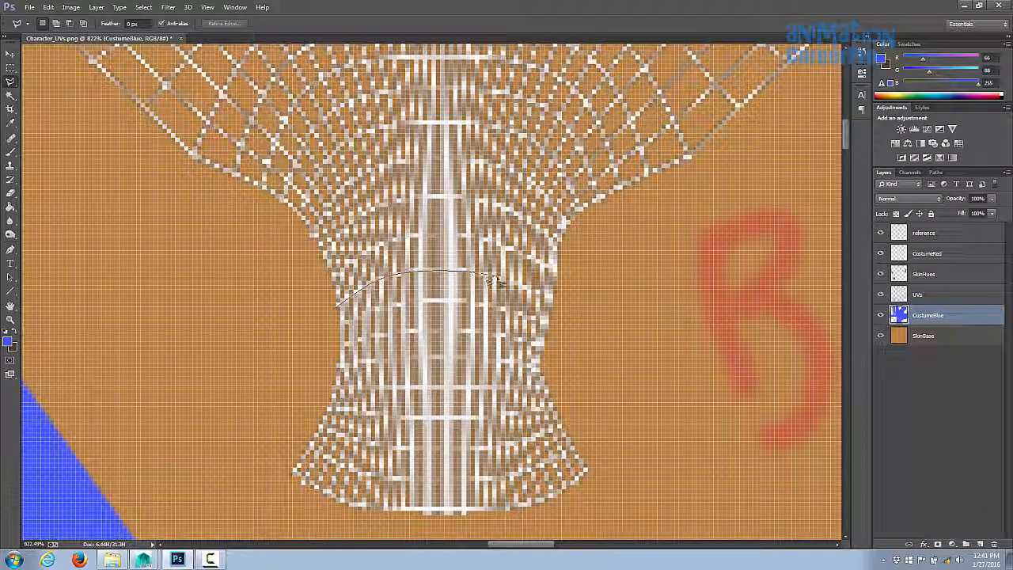
left_click_drag(546, 298, 562, 310)
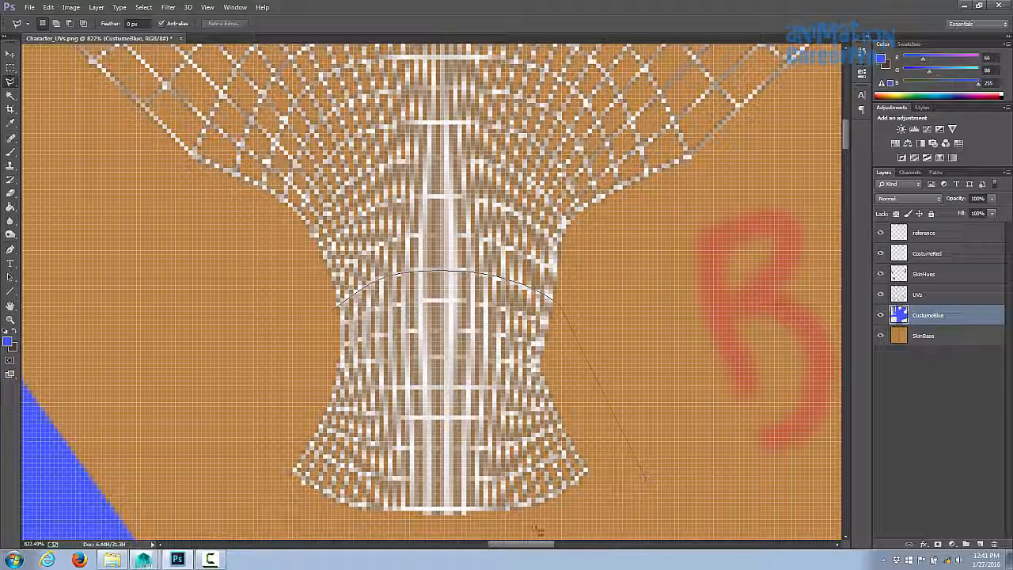
mouse_move(537, 529)
left_mouse_down()
mouse_move(278, 524)
mouse_move(337, 308)
left_mouse_up()
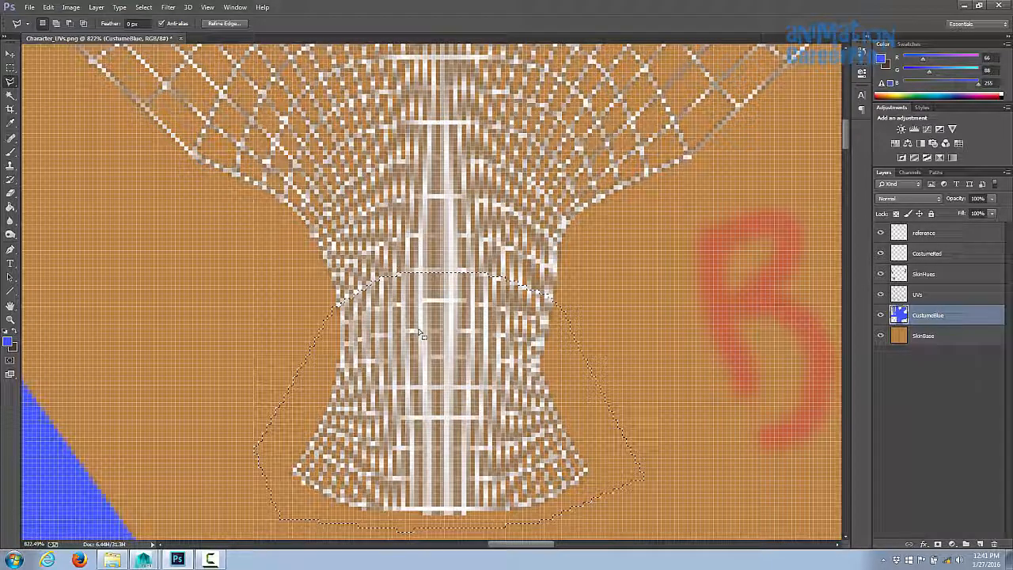
key("g")
left_click(420, 331)
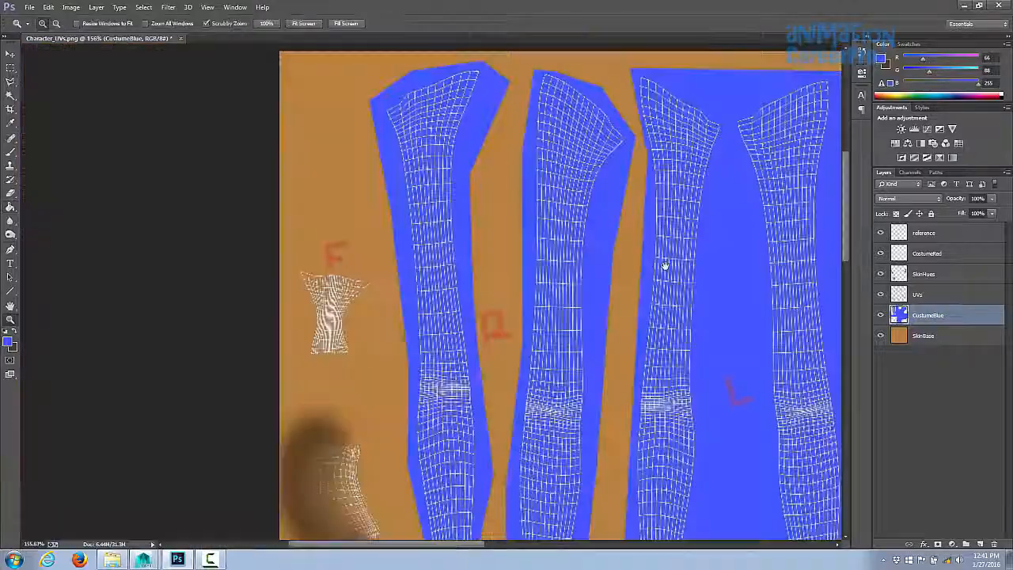
- Create a new layer named FrontNeckCostume
left_click_drag(322, 323, 380, 323)
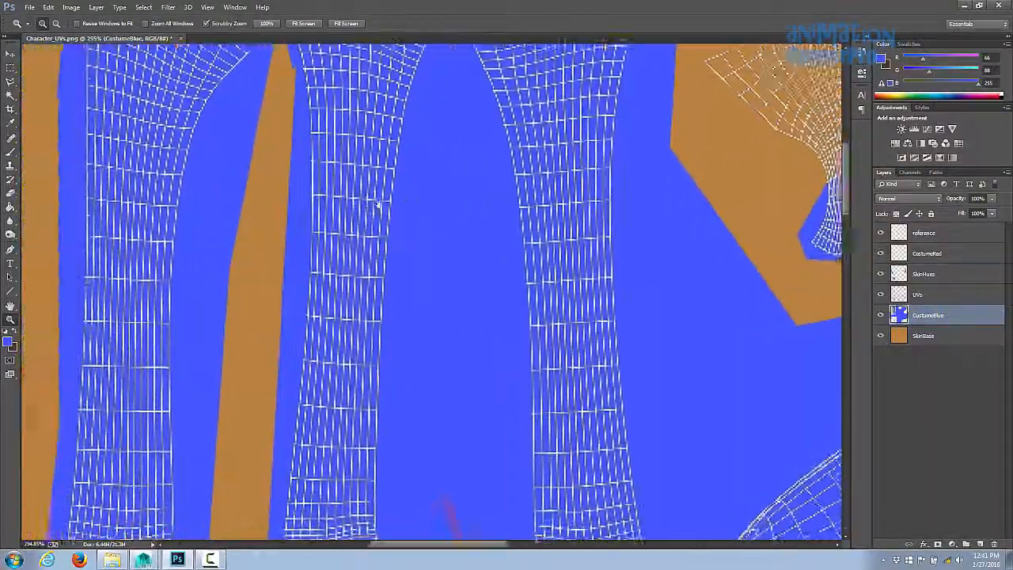
left_click_drag(378, 203, 447, 196)
scroll(475, 230, "down", 5, "alt")
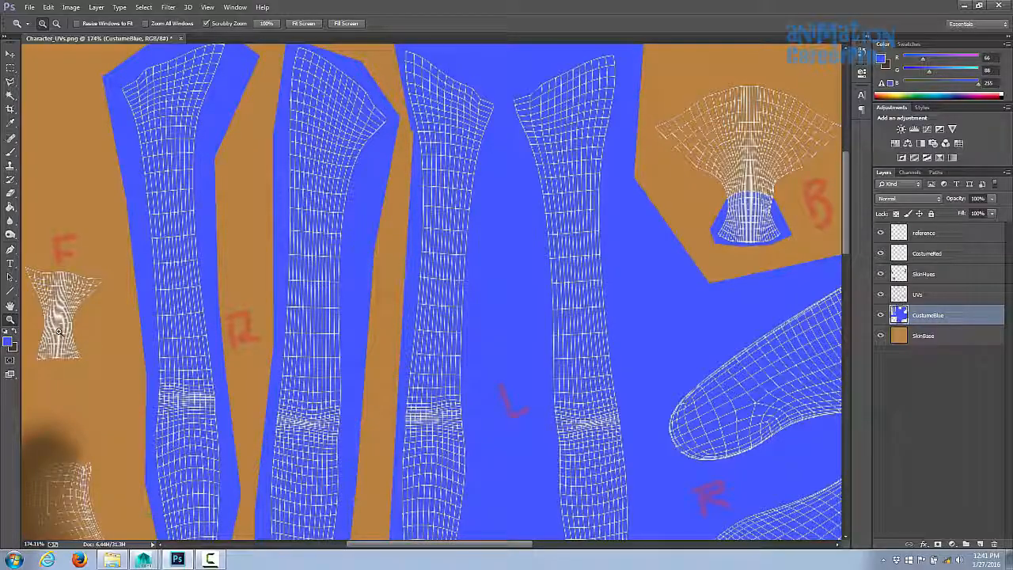
left_click_drag(56, 331, 289, 324)
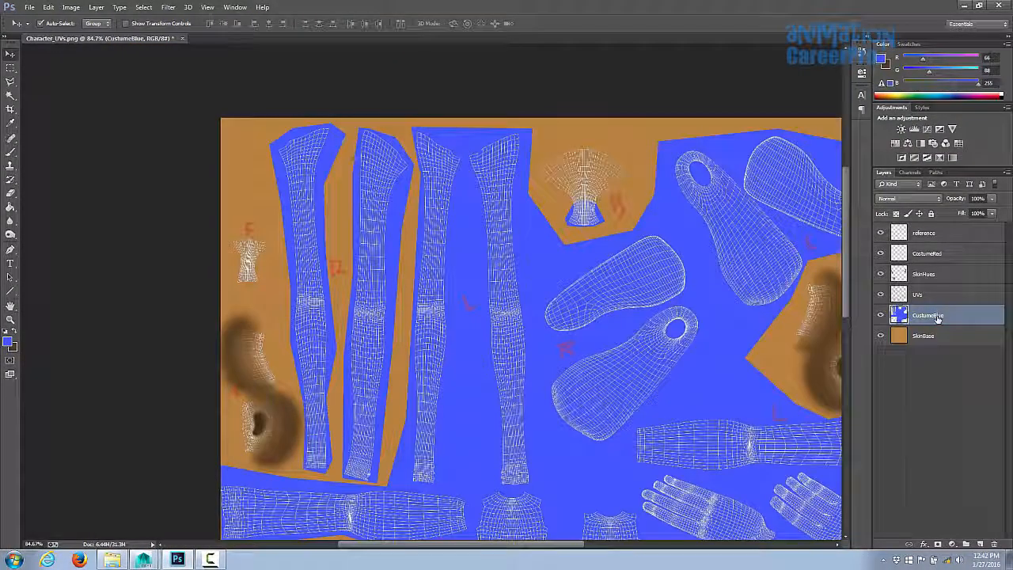
left_click(96, 7)
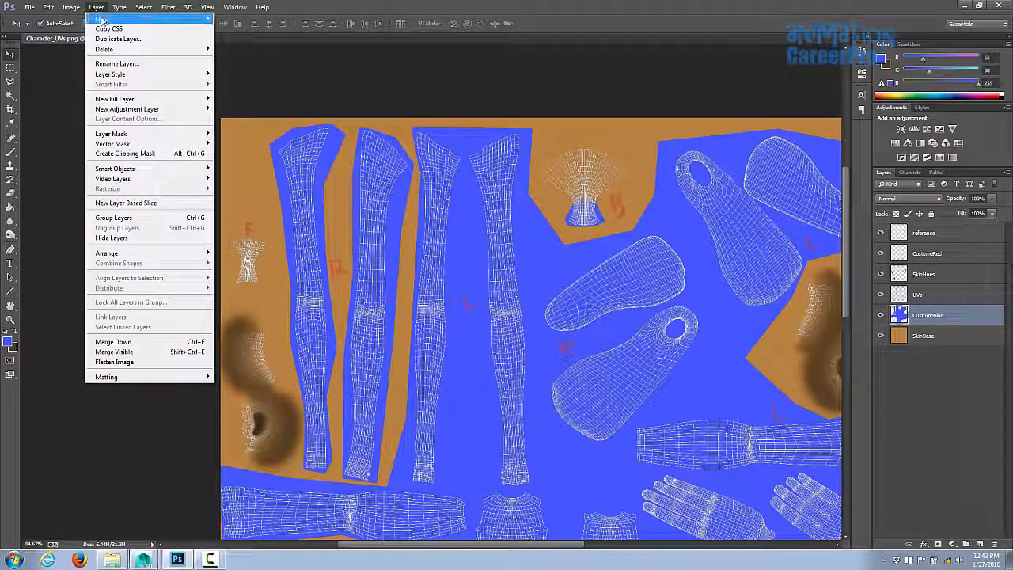
mouse_move(102, 20)
left_click(237, 19)
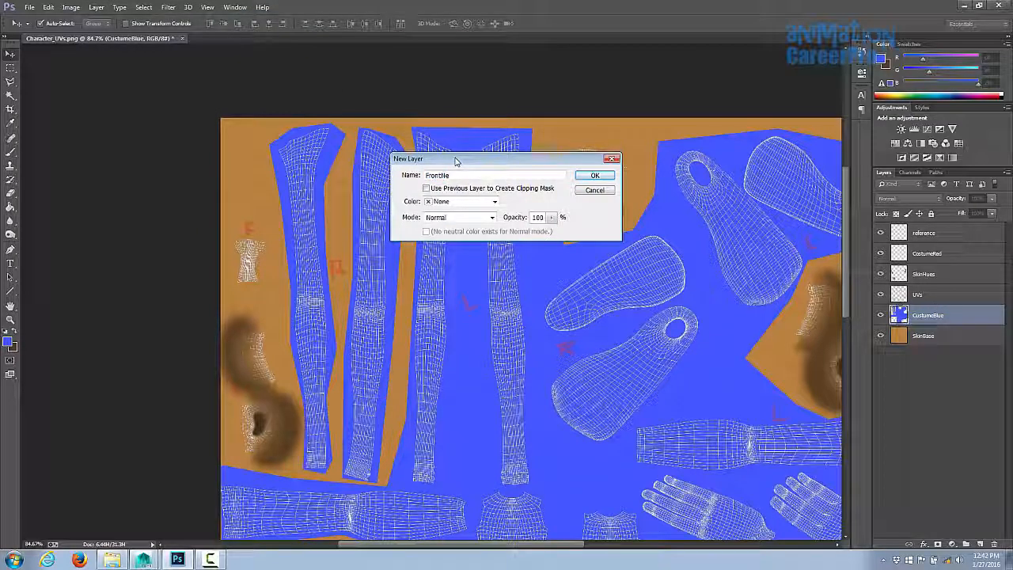
type("FrontNeckCostume")
key("Return")
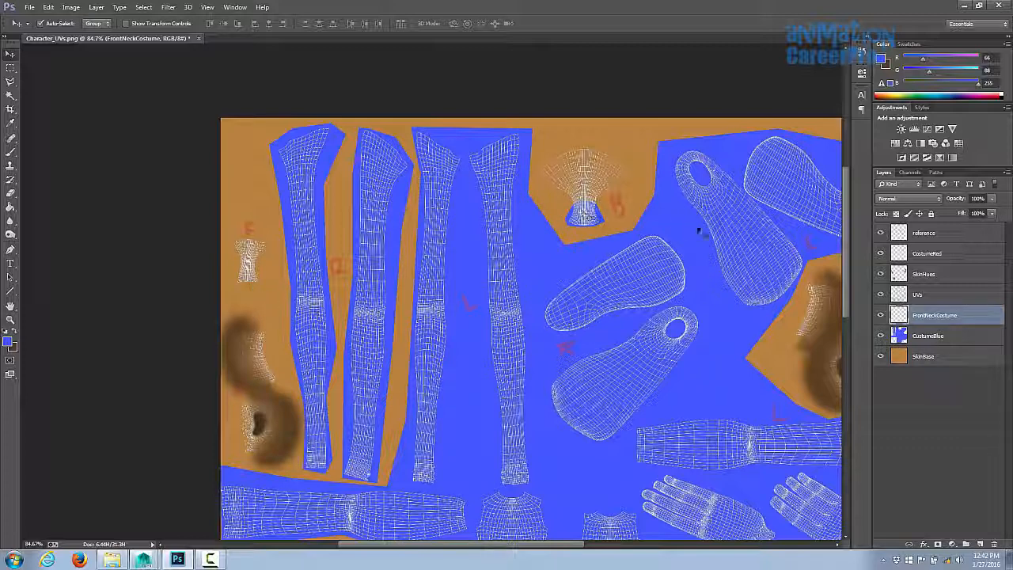
- Lasso the front neck collar area and fill it with blue on the FrontNeckCostume layer
key("z")
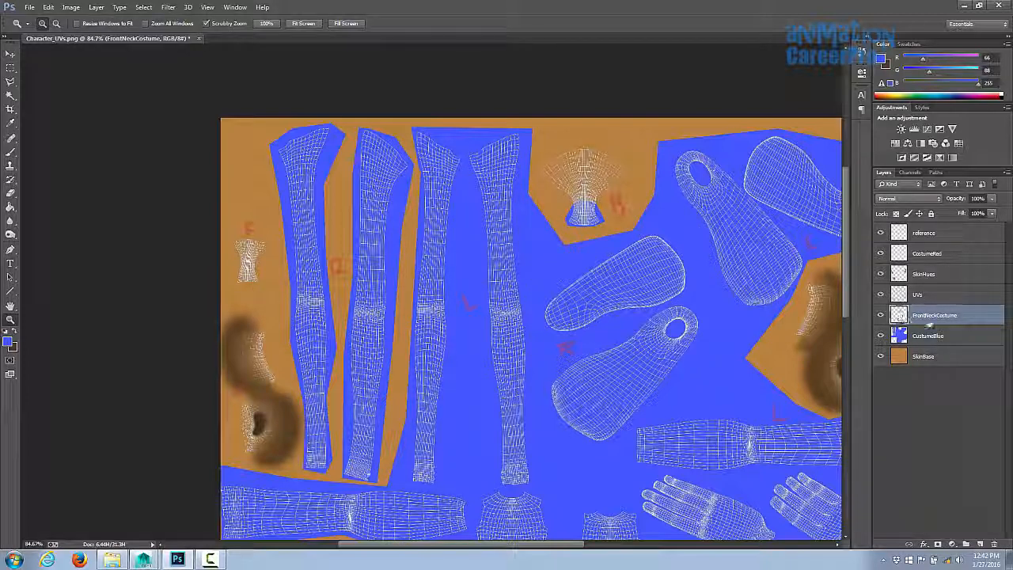
left_click_drag(258, 286, 349, 301)
left_click_drag(397, 276, 482, 451)
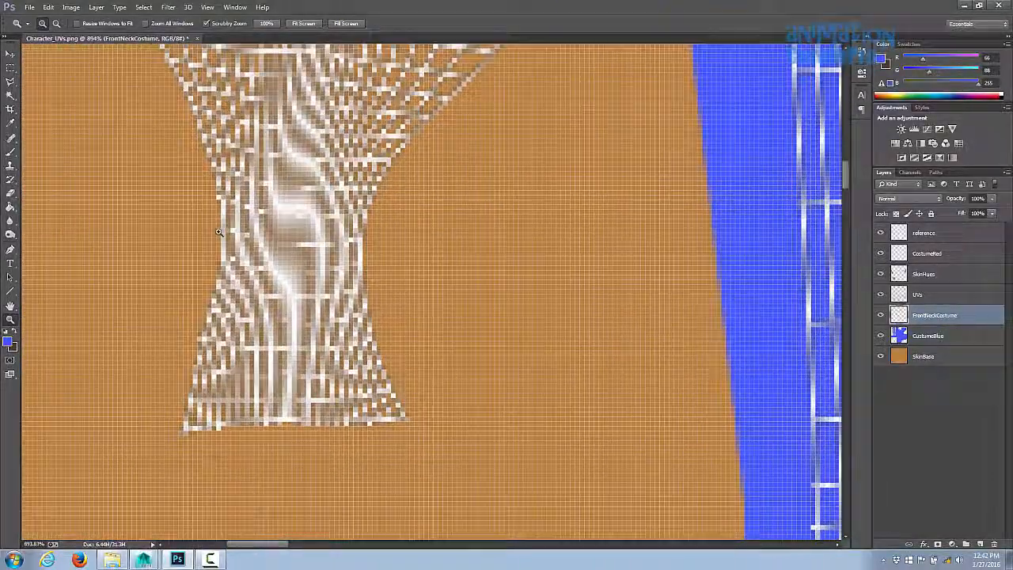
left_click(10, 83)
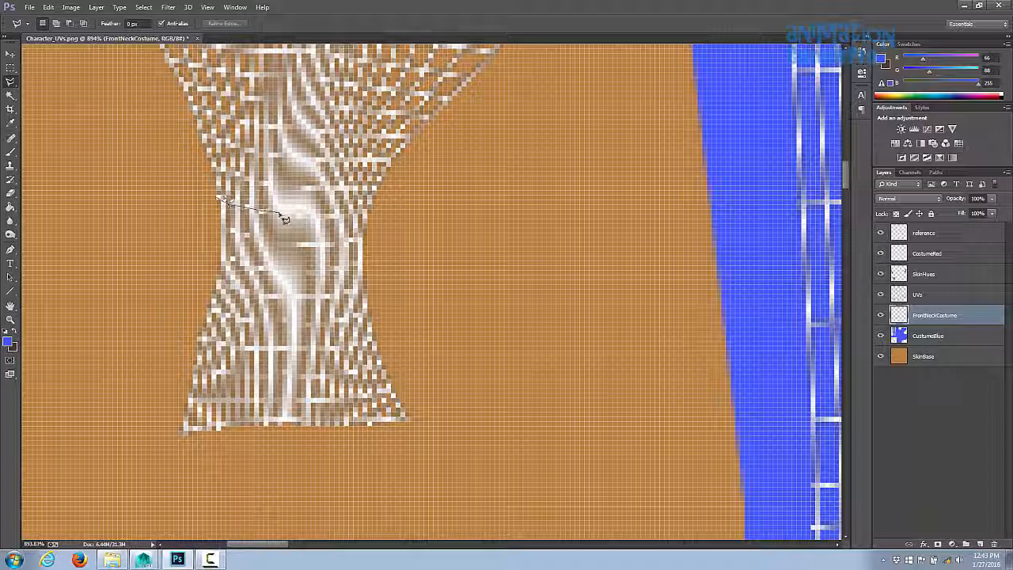
left_click_drag(285, 218, 299, 219)
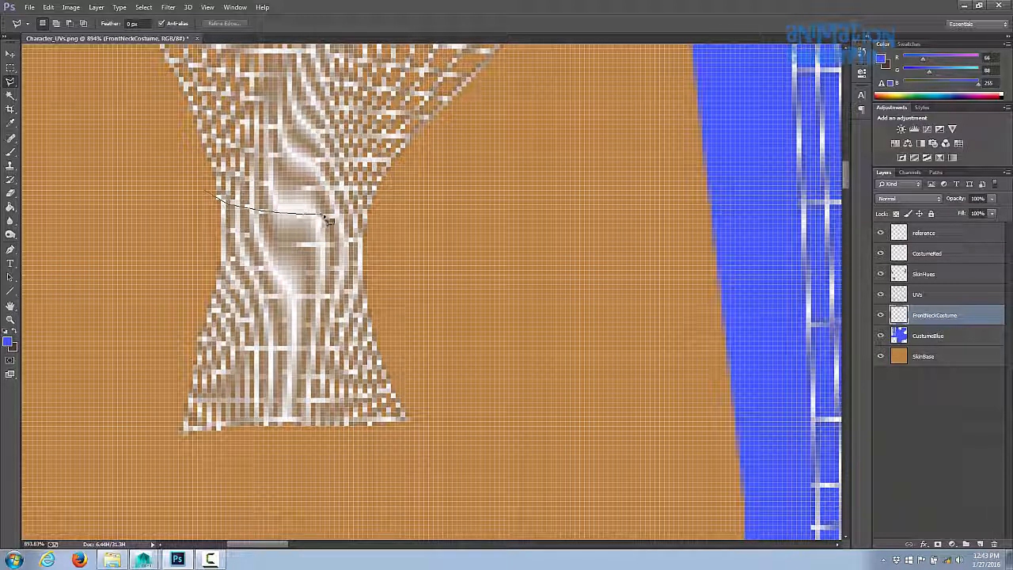
left_click_drag(365, 215, 452, 448)
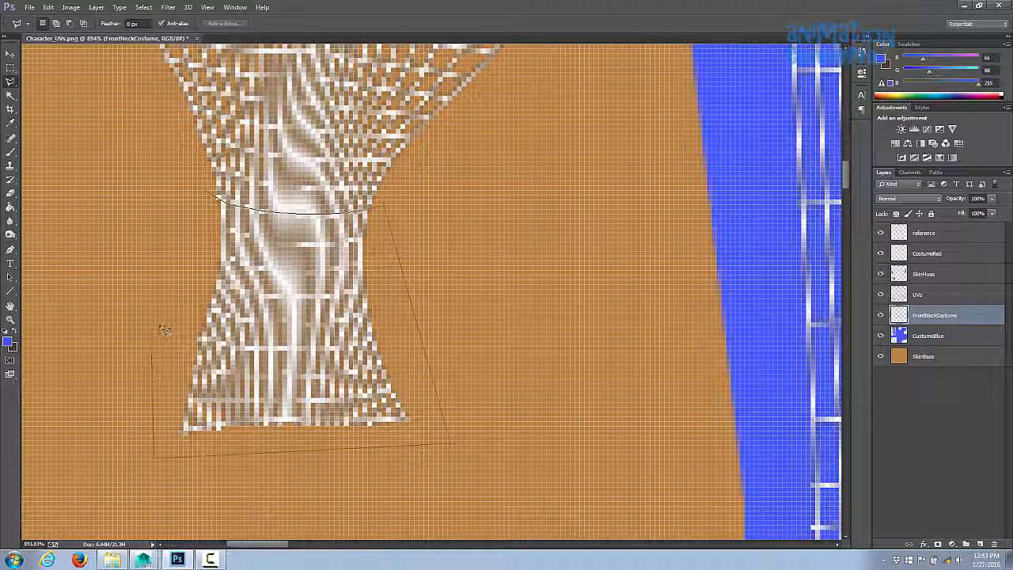
left_click(206, 192)
left_click(10, 110)
left_click(10, 207)
left_click(328, 272)
key("ctrl+d")
left_click(10, 320)
left_click_drag(128, 205, 32, 208)
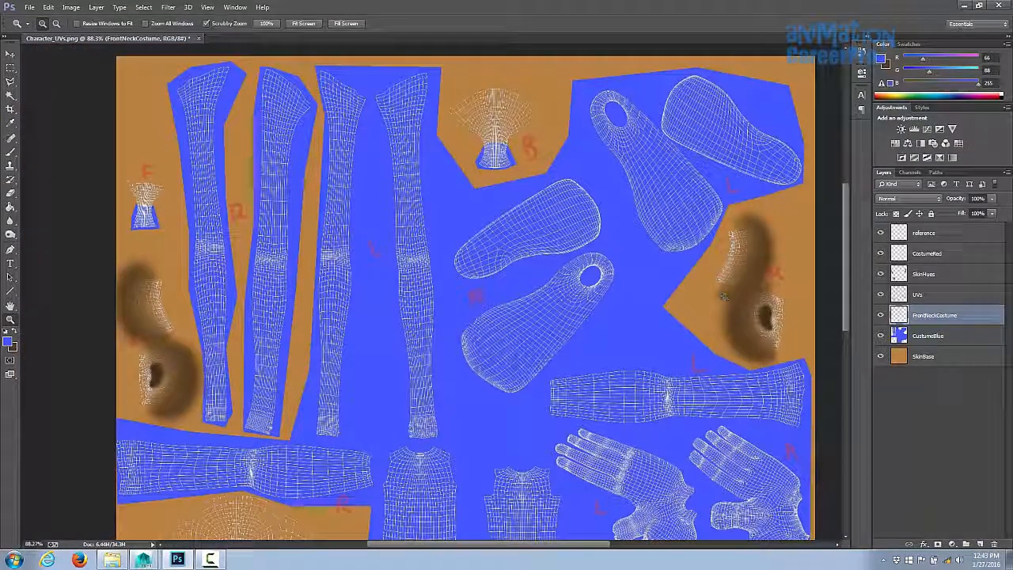
left_click(880, 294)
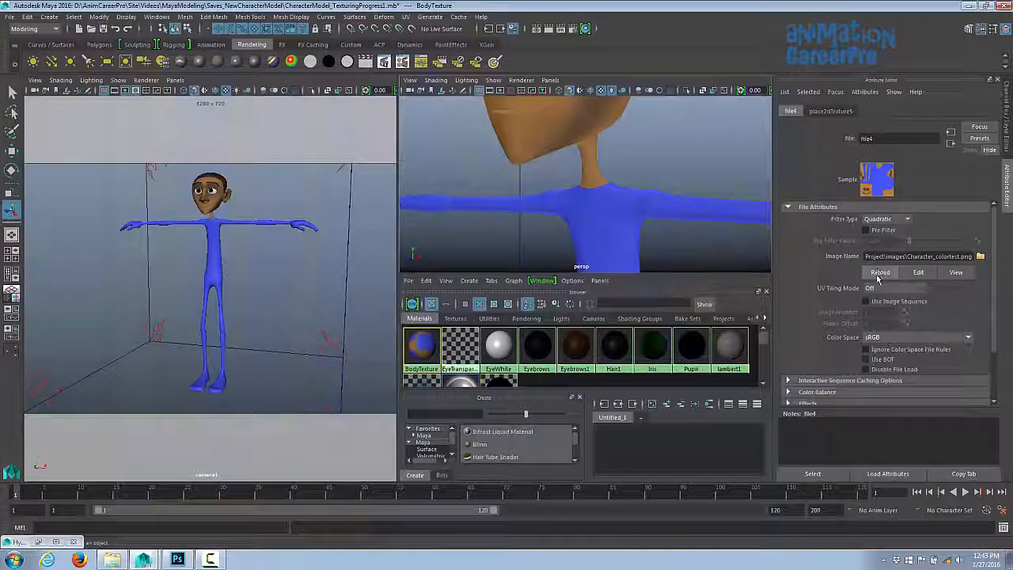
- Switch to Maya and render a region of the character's neck in the Render View to check the collar
left_click_drag(670, 163, 618, 174, "alt")
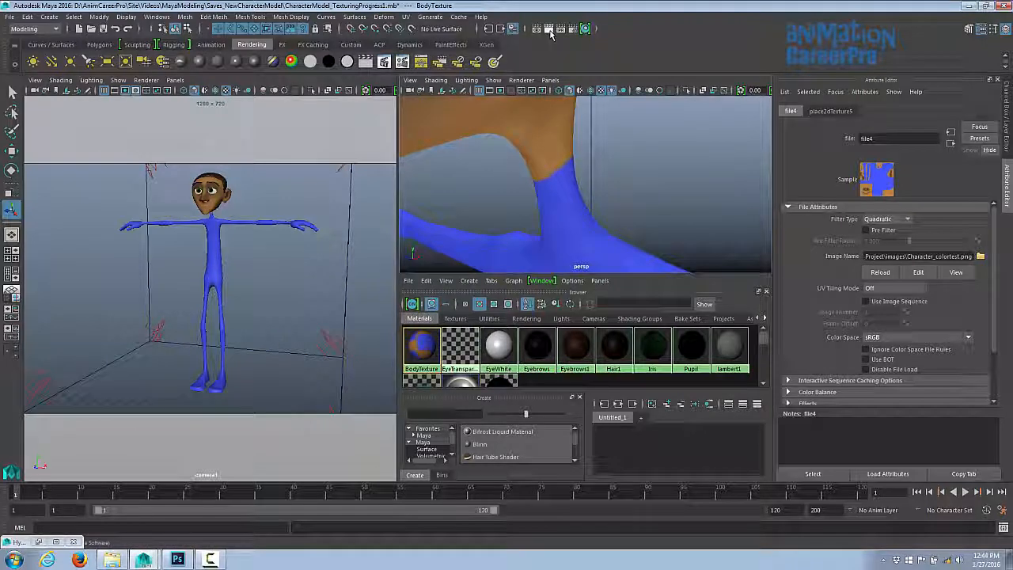
left_click(550, 30)
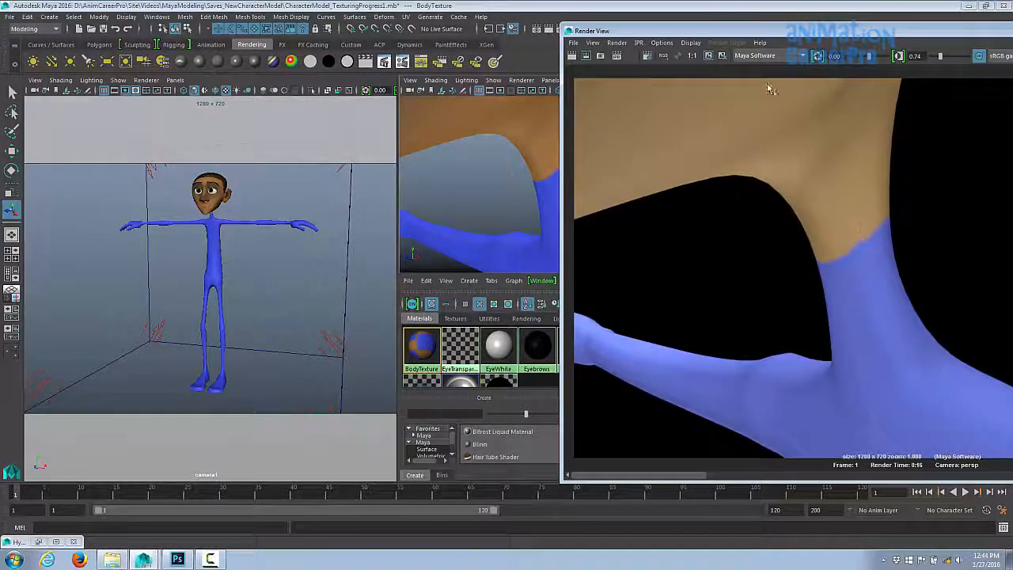
left_click_drag(702, 31, 717, 34)
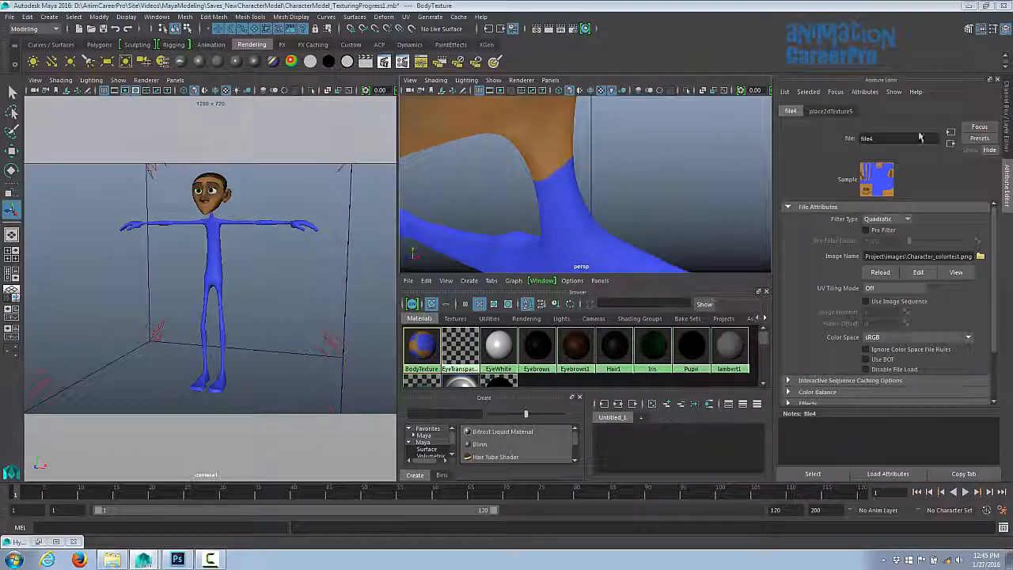
left_click_drag(497, 188, 638, 184, "alt")
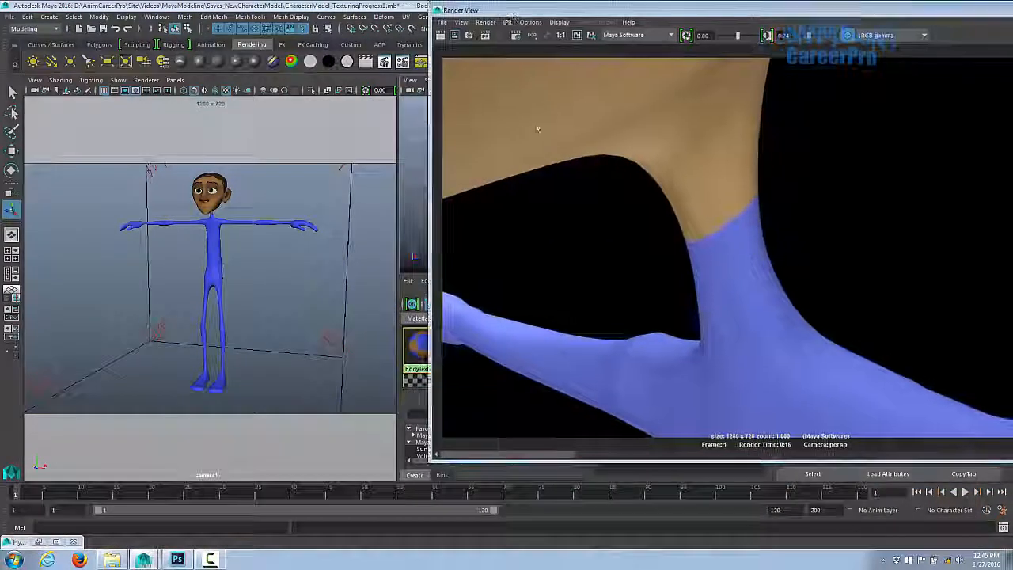
mouse_move(546, 128)
left_mouse_down()
mouse_move(837, 318)
mouse_move(883, 366)
left_mouse_up()
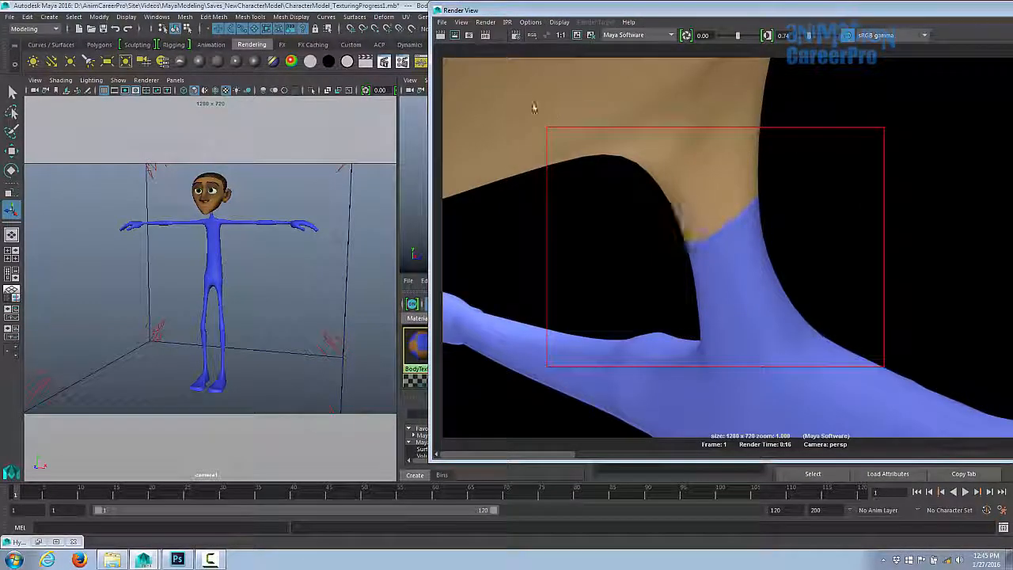
left_click(456, 36)
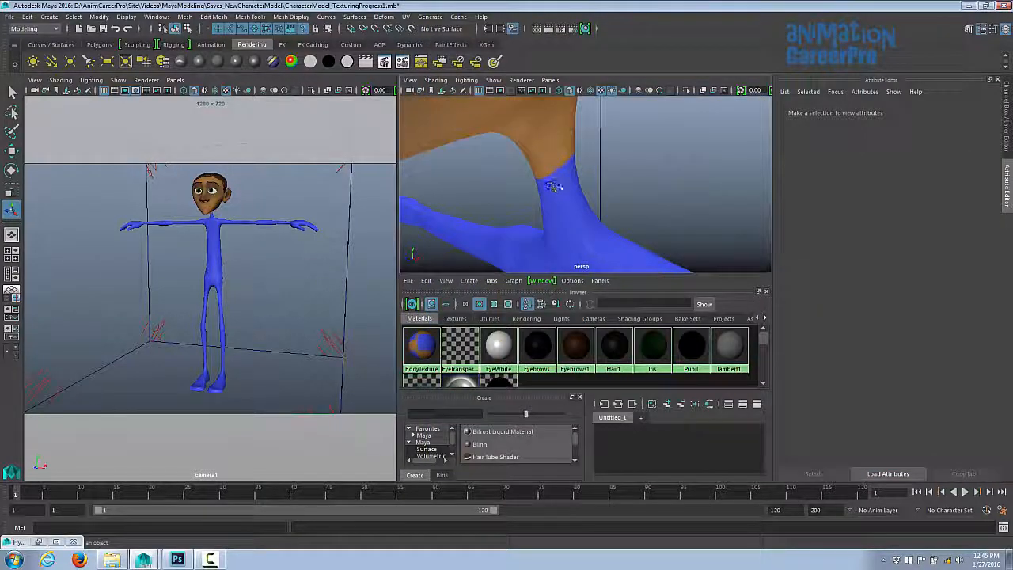
- Return to Photoshop and erase the stray blue along the top edge of the front neck collar
left_click(179, 560)
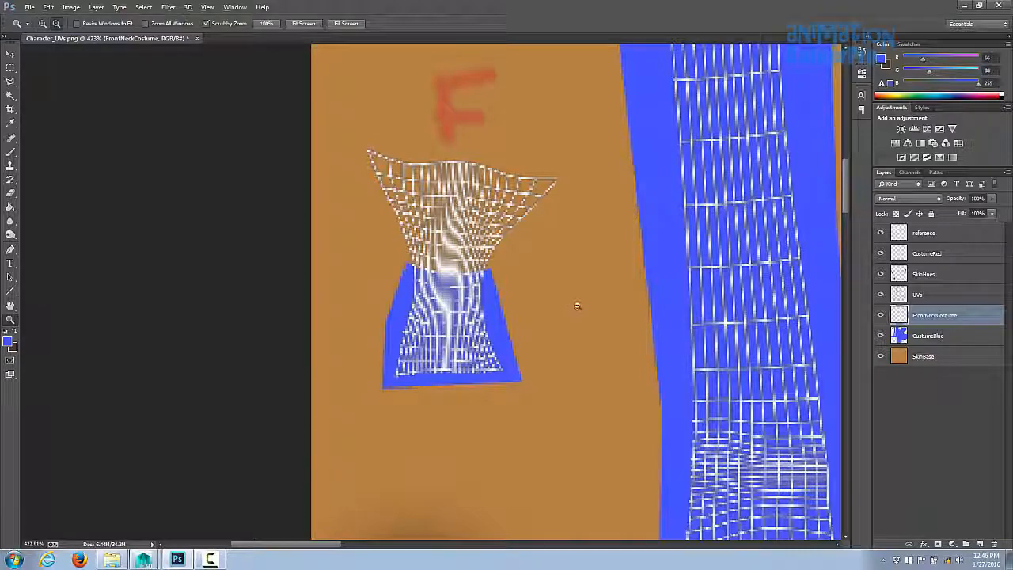
left_click_drag(578, 306, 322, 219)
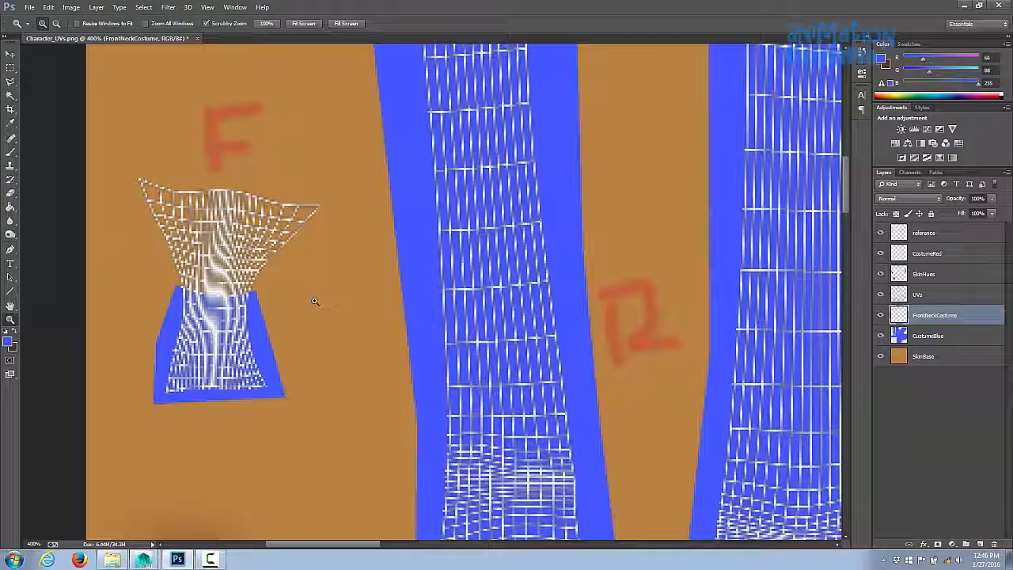
key("v")
mouse_move(255, 323)
left_mouse_down()
mouse_move(285, 339)
mouse_move(268, 311)
left_mouse_up()
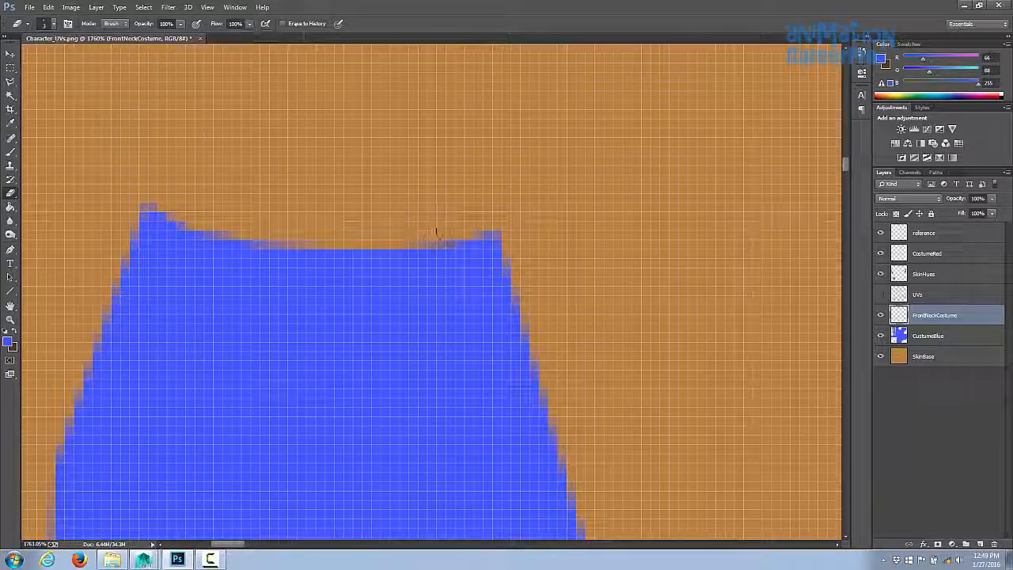
left_click_drag(436, 226, 491, 225)
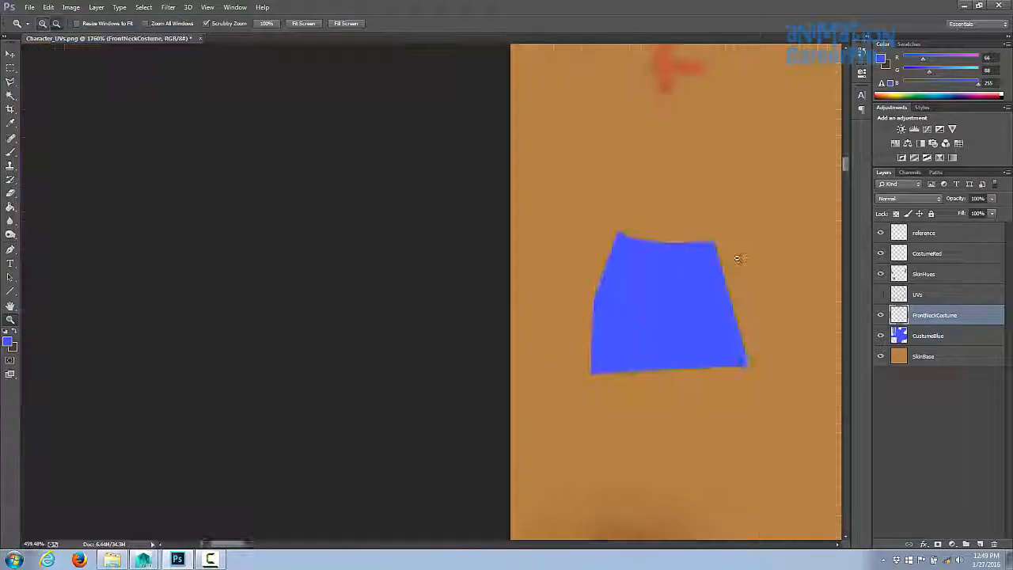
- Resave the texture as Character_colortest.png and switch back to Maya
left_click(29, 7)
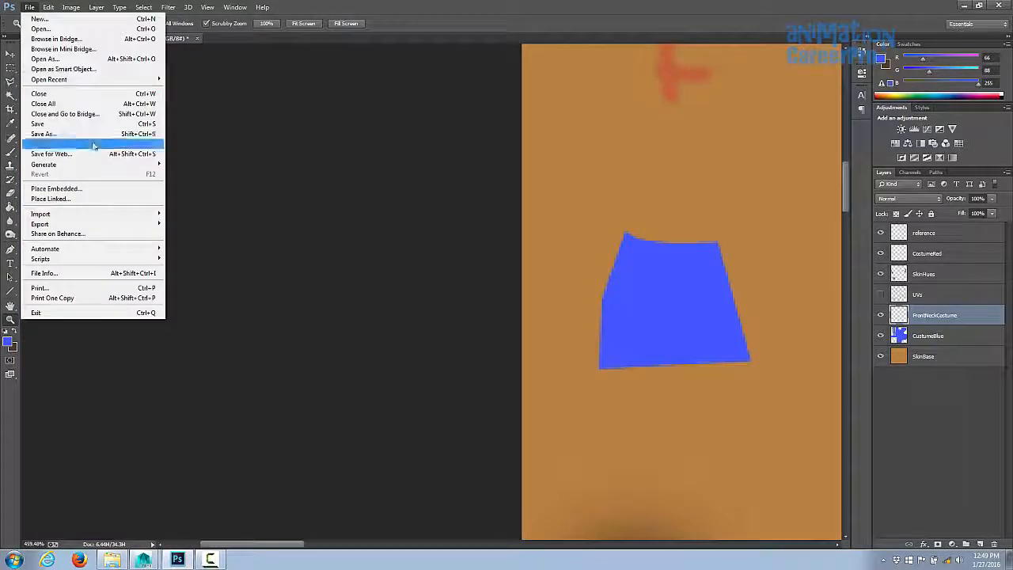
left_click(71, 140)
left_click(281, 226)
left_click(158, 308)
left_click(284, 83)
left_click(417, 327)
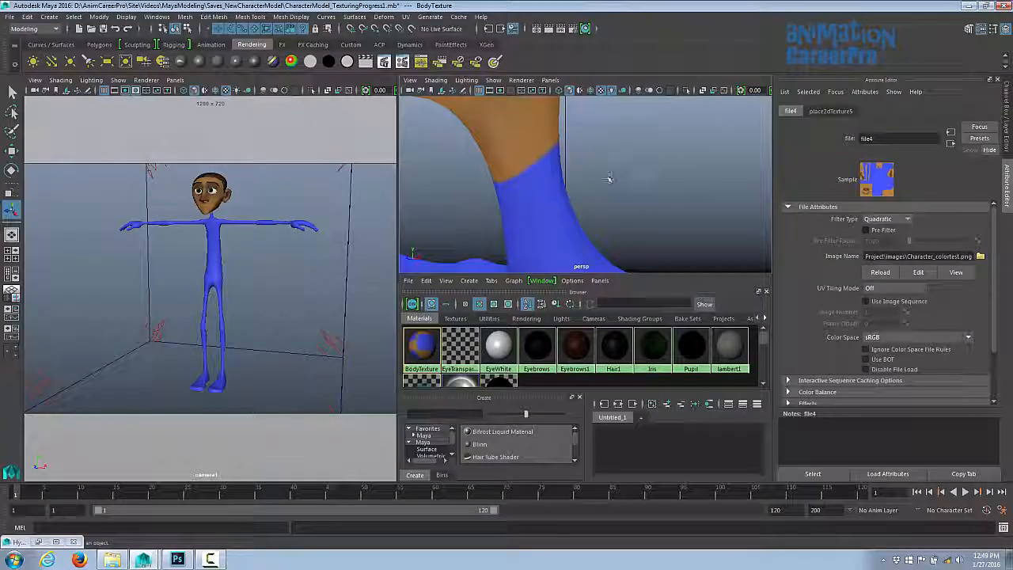
- Inspect the neck and costume on the character in the perspective viewport
scroll(598, 171, "down", 10)
left_click_drag(599, 209, 522, 147, "alt")
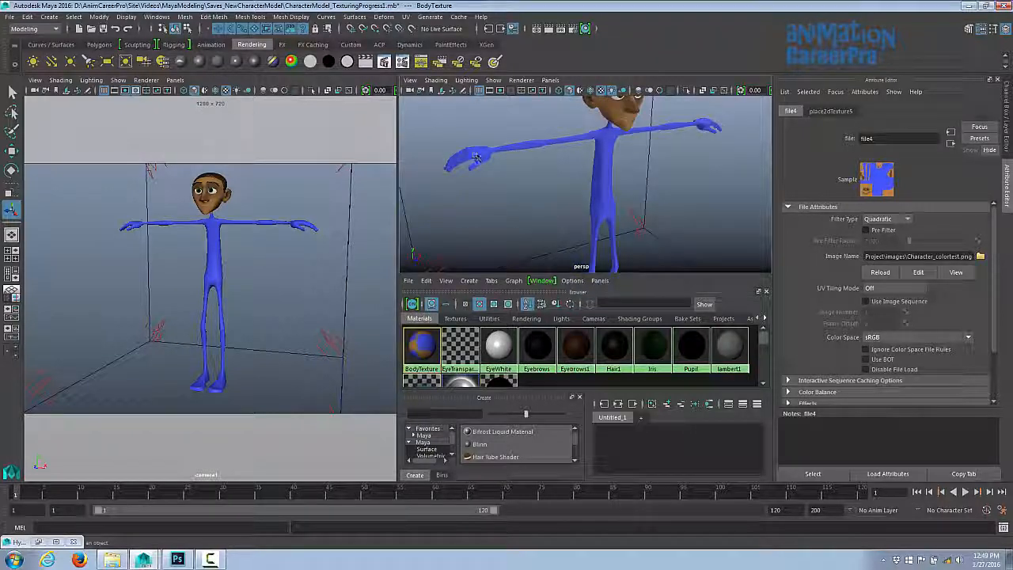
middle_click_drag(607, 200, 628, 106, "alt")
left_click_drag(628, 106, 622, 163, "alt")
middle_click_drag(622, 163, 619, 226, "alt")
left_click_drag(619, 226, 573, 155, "alt")
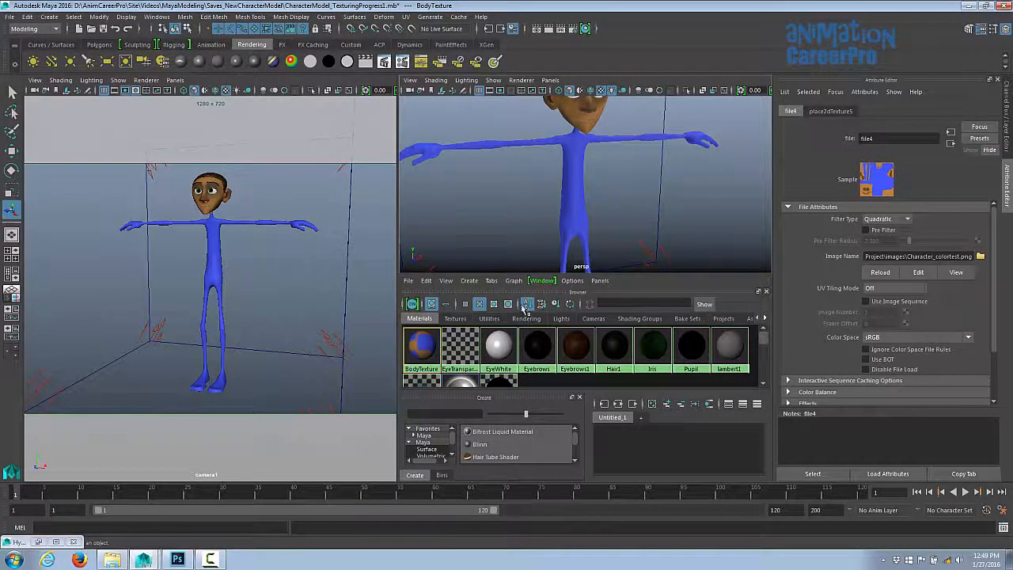
- Switch to Photoshop and add a new layer named cosume hands
key("alt+Tab")
left_click(96, 7)
mouse_move(180, 18)
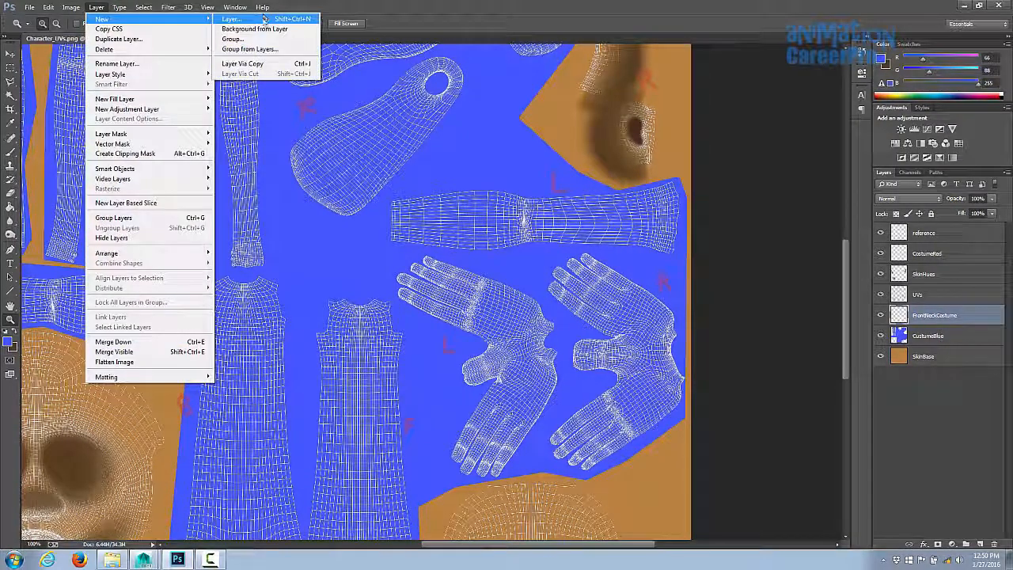
left_click(231, 18)
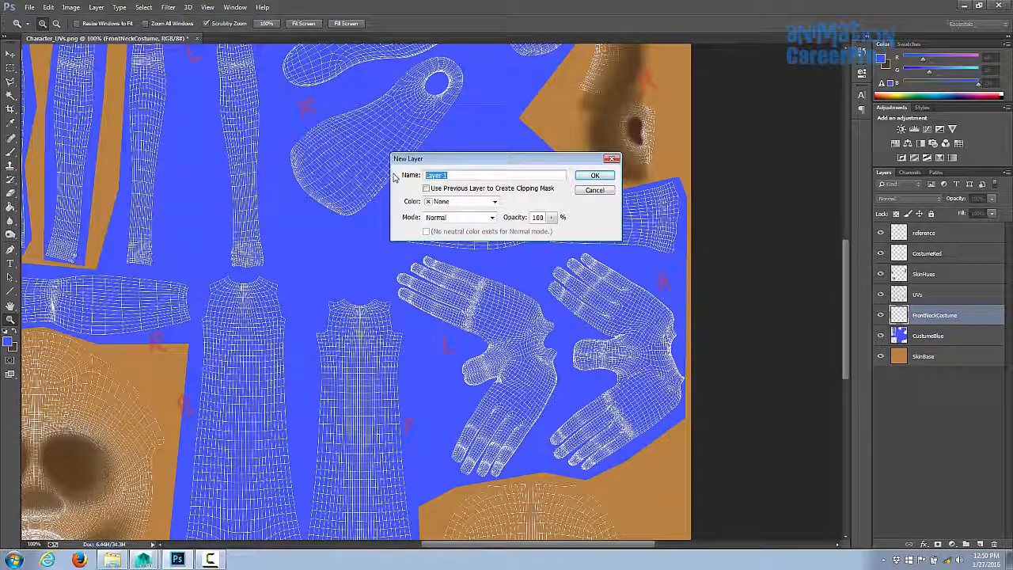
type("cosume hands")
key("Return")
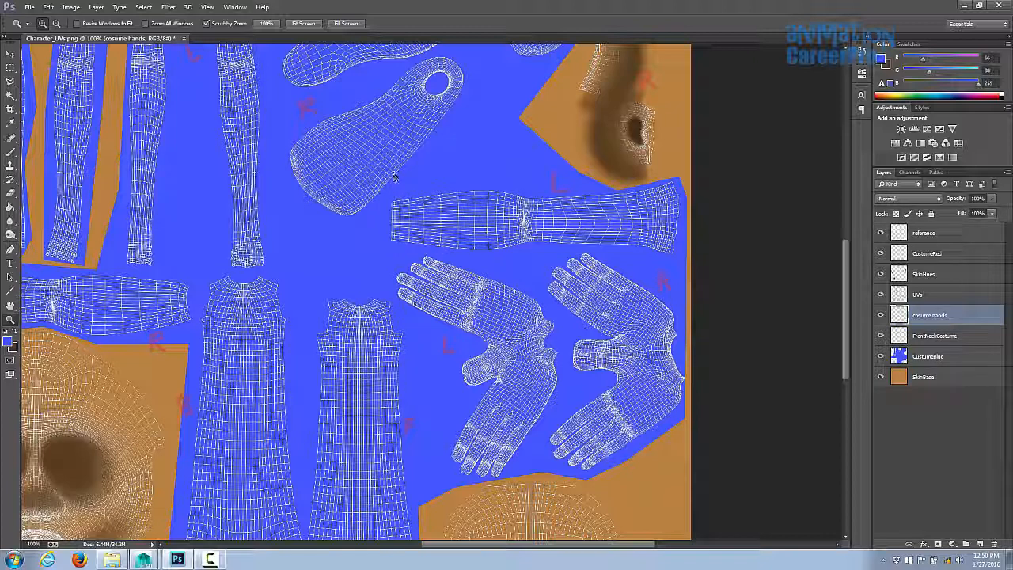
- Add another new layer named costume forearms
left_click(96, 7)
mouse_move(181, 18)
left_click(235, 18)
type("costume forearms")
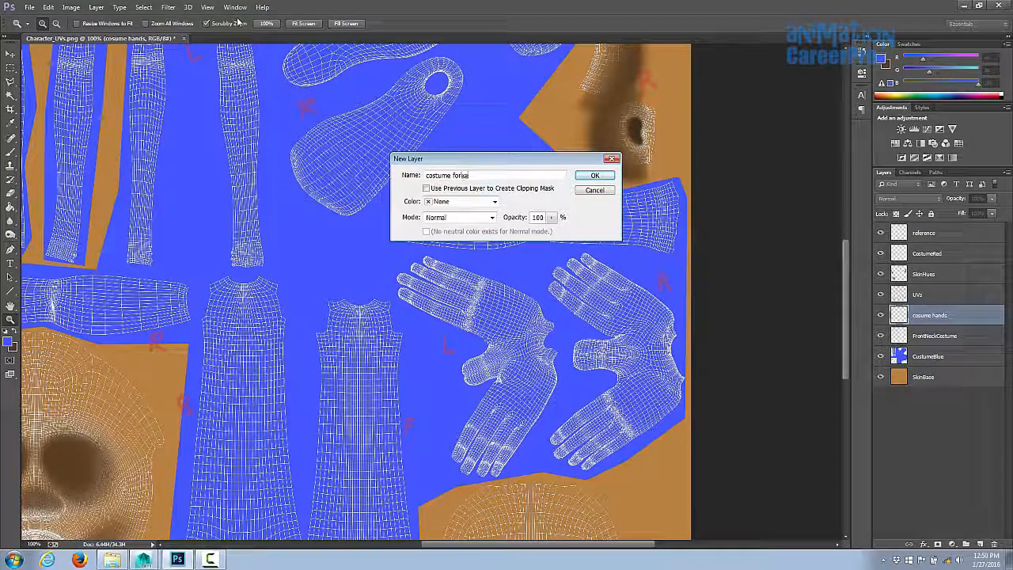
key("Return")
- On the cosume hands layer, lasso a polygon around both hand UV shells
key("l")
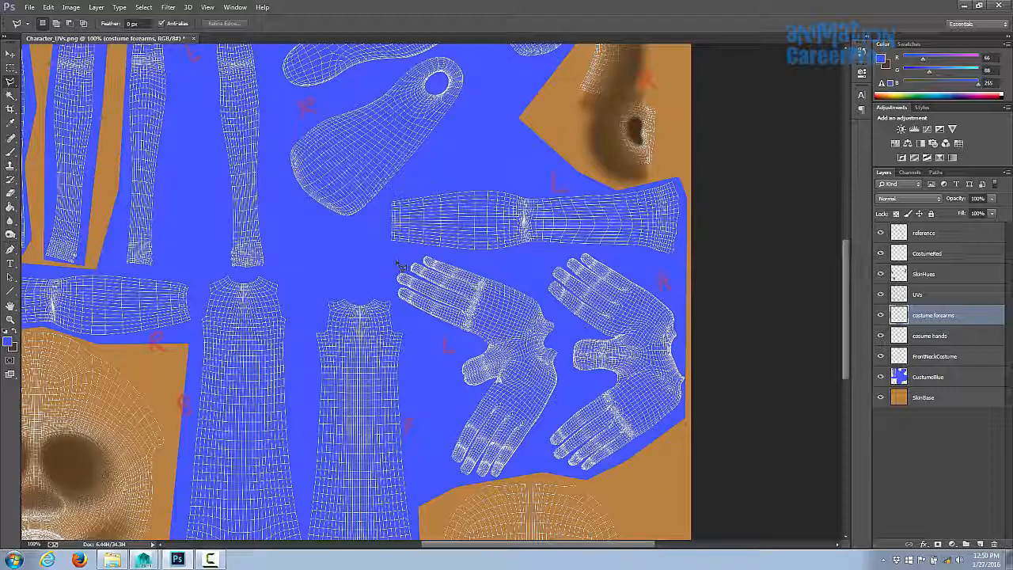
left_click(930, 339)
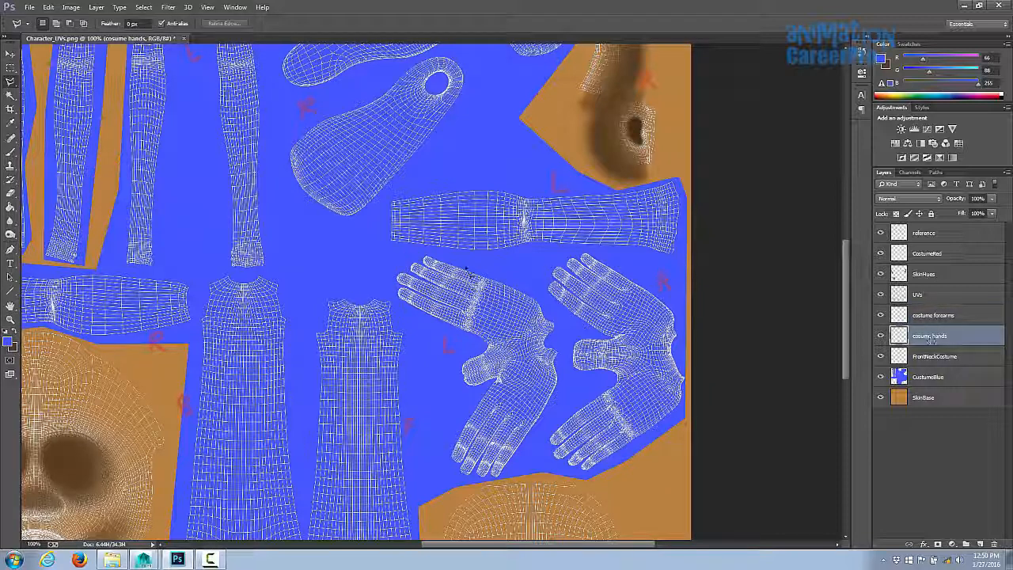
left_click(404, 256)
left_click(378, 282)
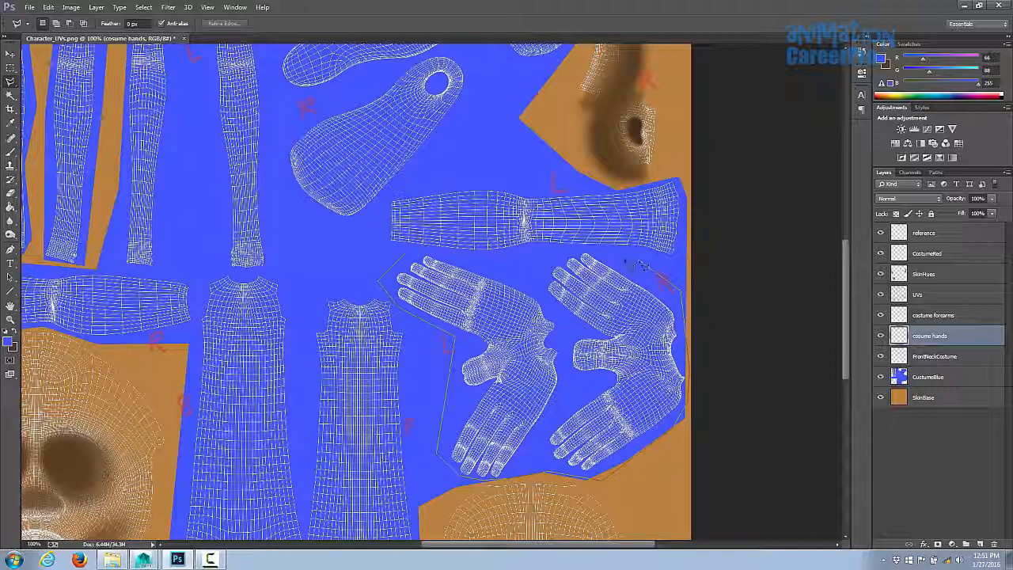
left_click(492, 258)
left_click(405, 254)
- Set the foreground colour to ff0000 and fill the selected hands area red
key("x")
left_click(8, 341)
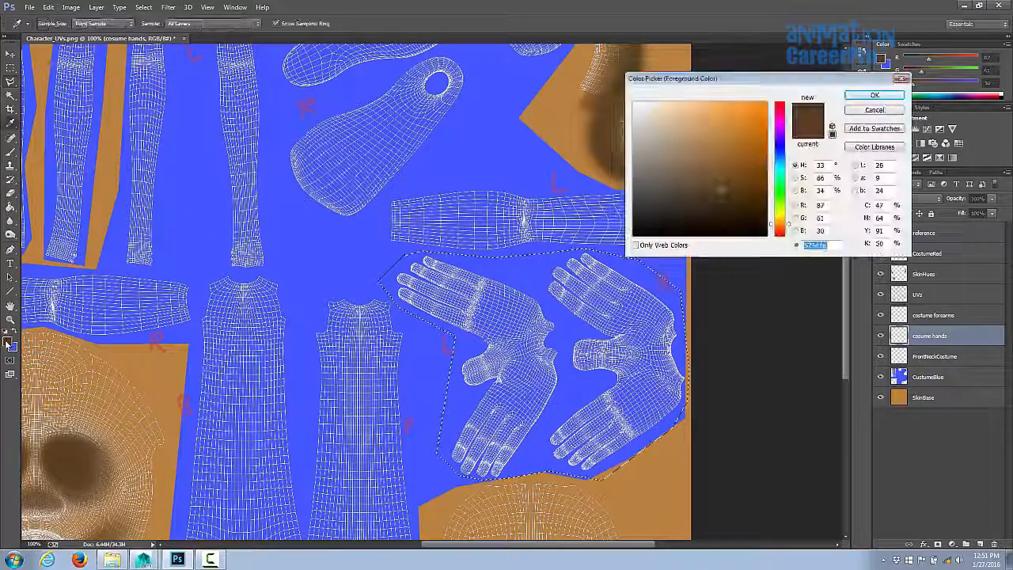
type("ff0000")
key("Return")
key("g")
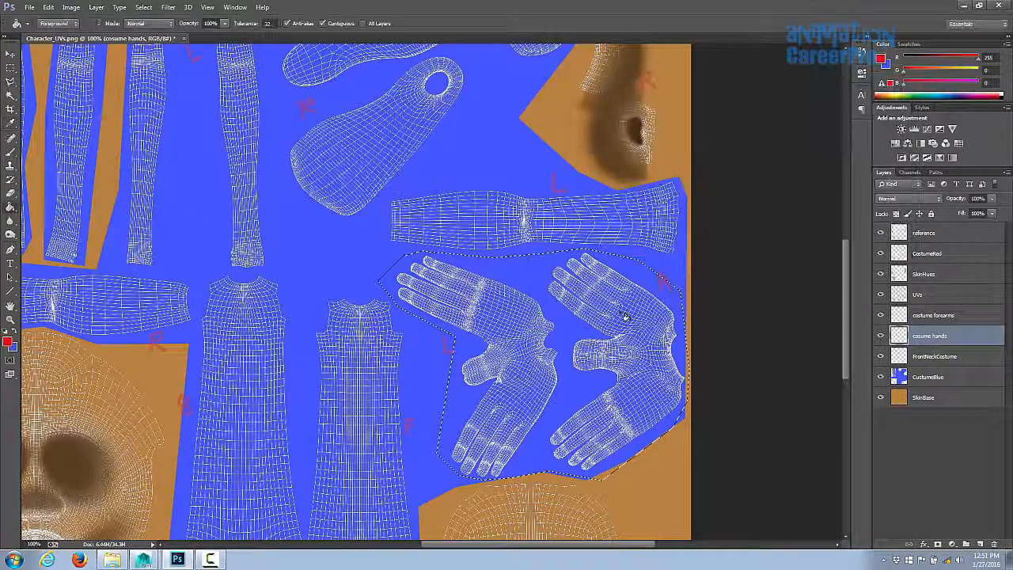
left_click(625, 316)
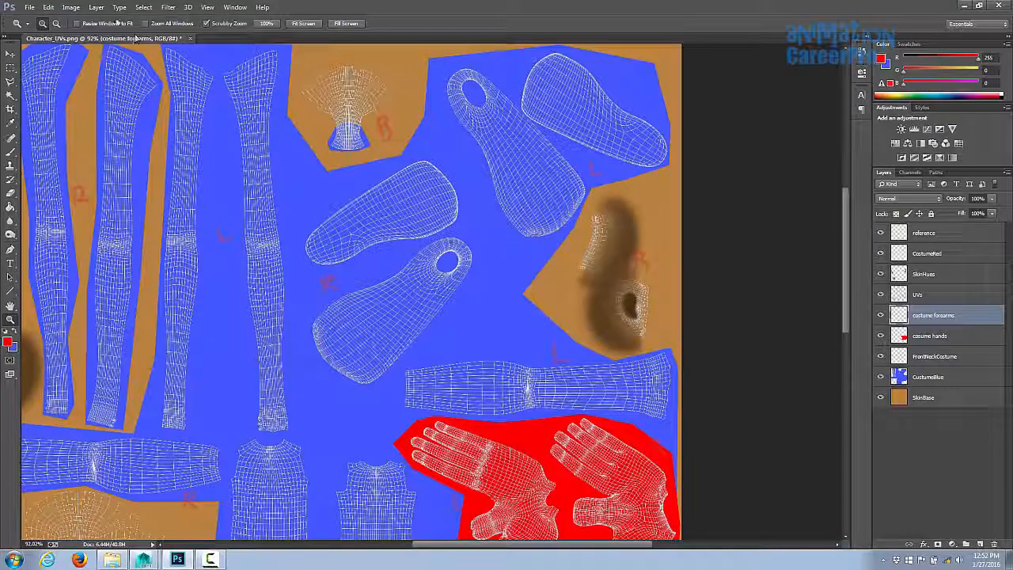
- Add a new layer named costume feet
left_click(96, 7)
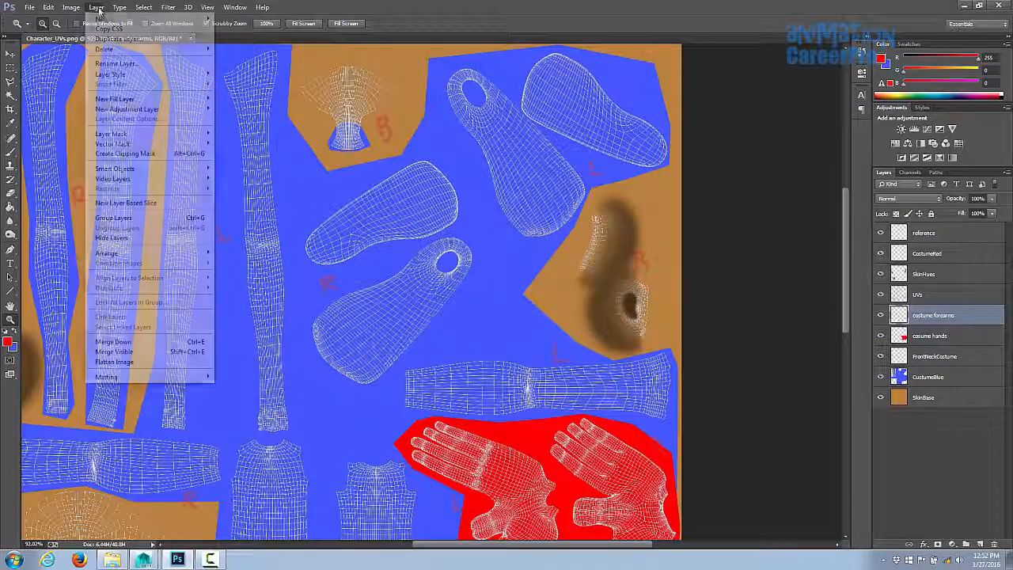
mouse_move(103, 16)
left_click(238, 18)
type("costume feet")
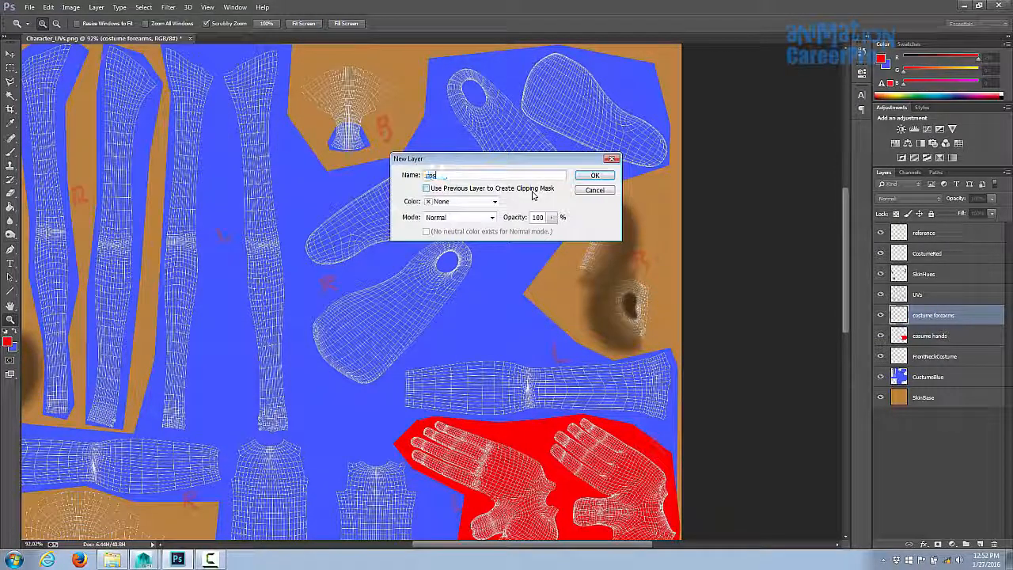
left_click(594, 175)
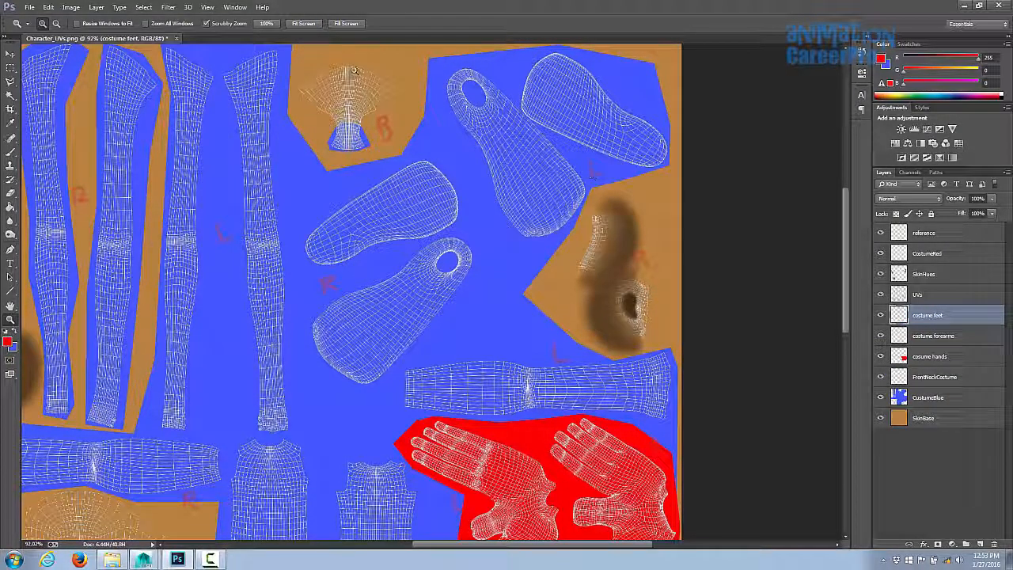
- Add a new layer named costume legs
left_click(95, 7)
mouse_move(103, 16)
left_click(218, 20)
type("costume")
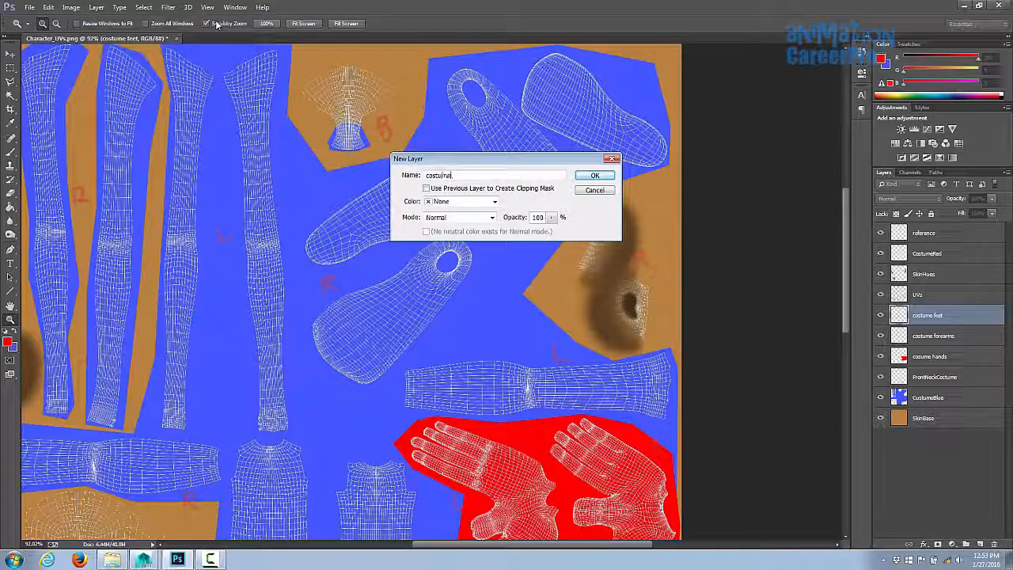
type(" legs")
left_click(593, 175)
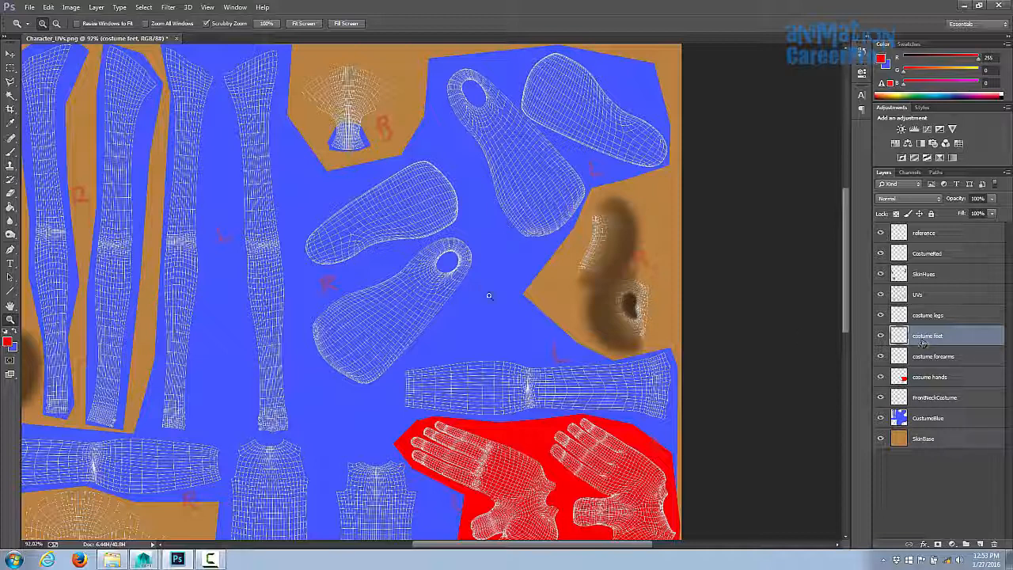
- Lasso around the foot UV shells and fill them red on the costume feet layer
key("l")
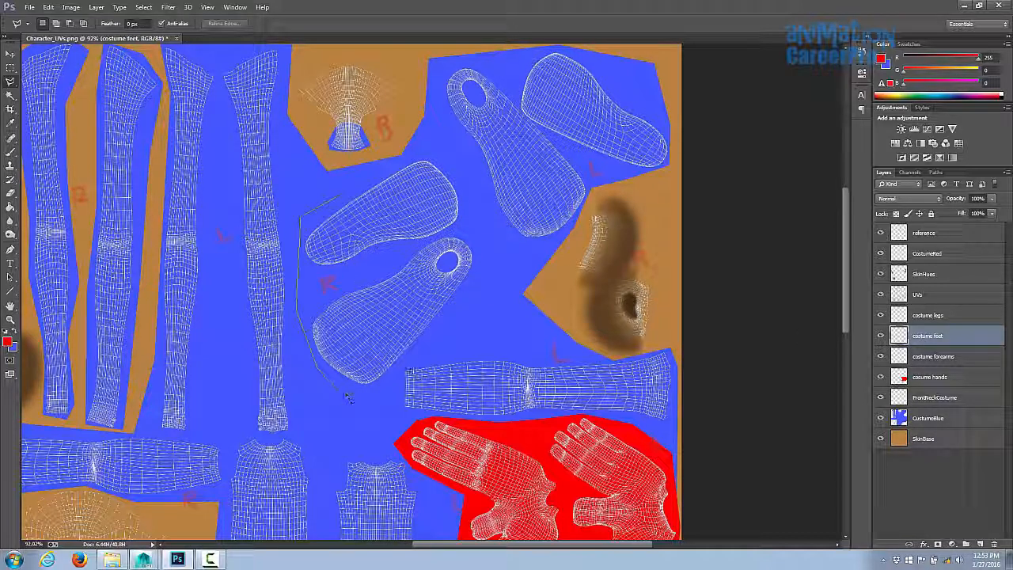
left_click(568, 48)
left_click(452, 53)
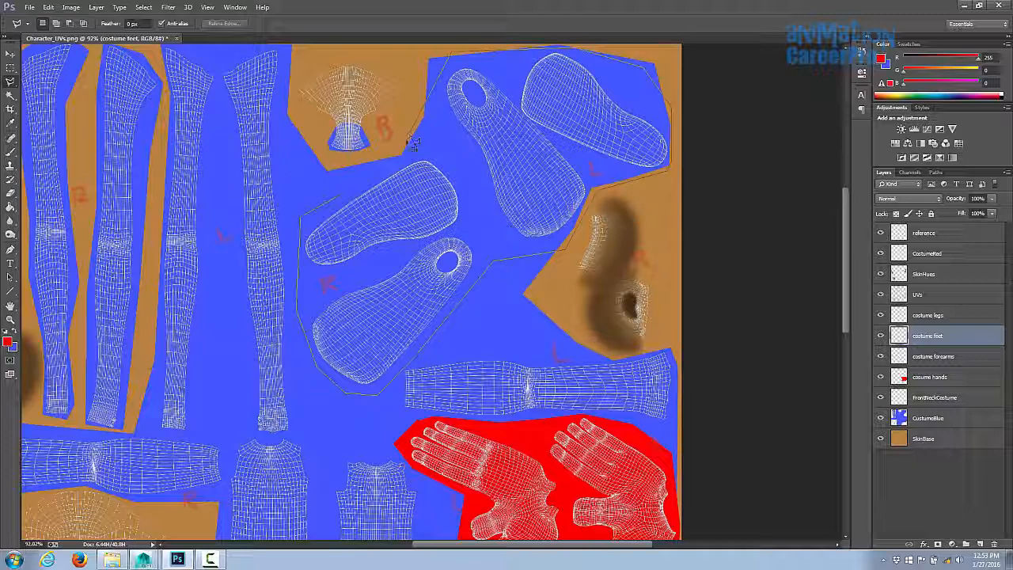
double_click(410, 136)
left_click(432, 198)
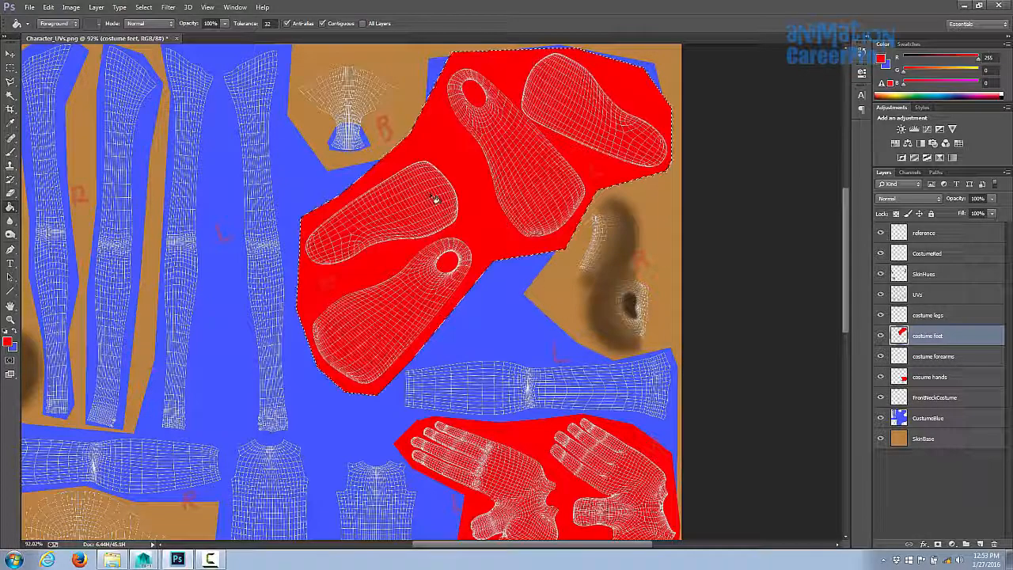
- Fill the left and right forearm selections red on the costume Left forearm and costume right forearm layers
scroll(441, 155, "down", 3)
scroll(441, 159, "left", 1)
scroll(554, 250, "left", 3)
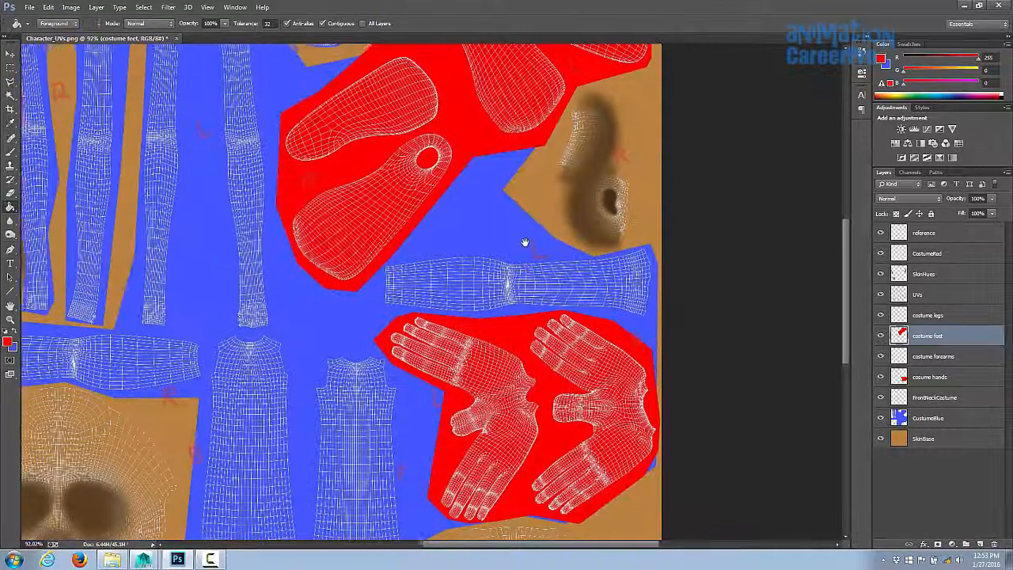
key("z")
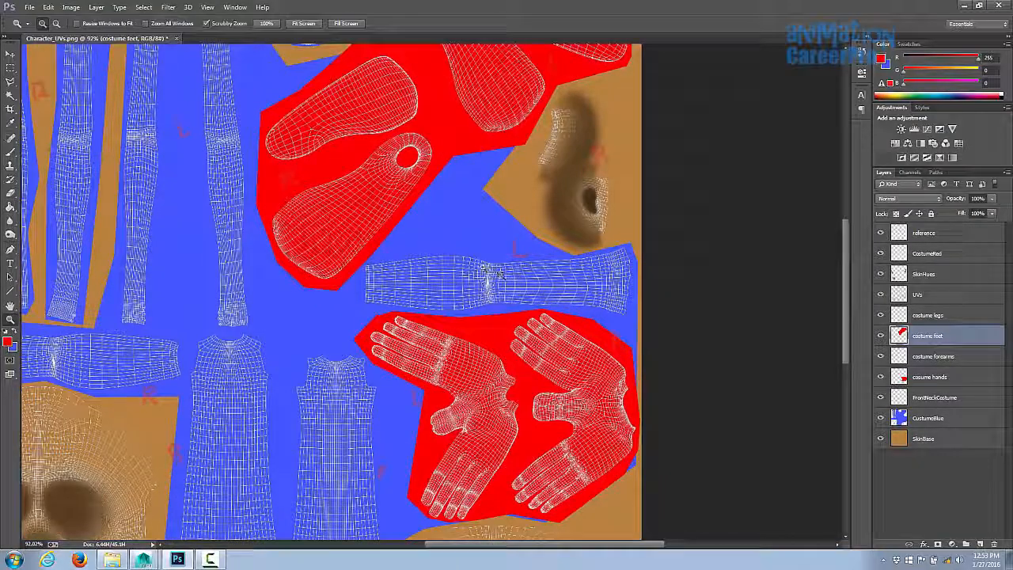
scroll(509, 271, "up", 3)
scroll(506, 277, "down", 3)
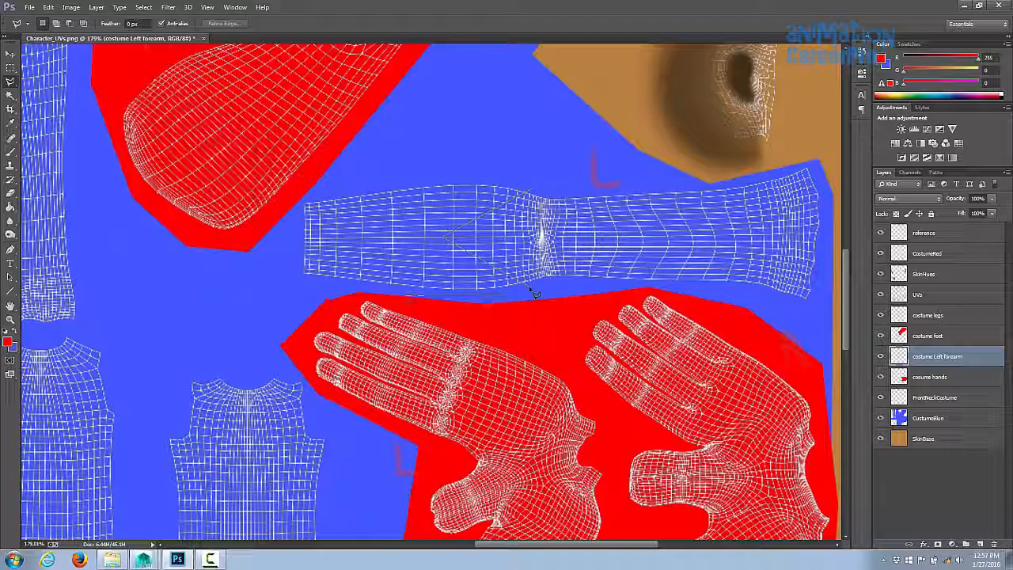
key("alt+BackSpace")
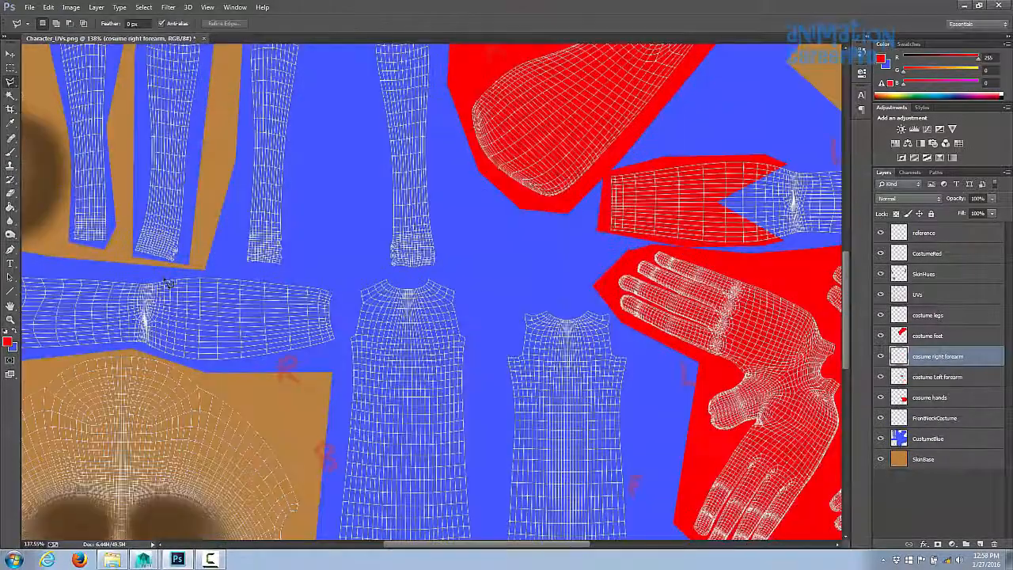
mouse_move(204, 372)
left_mouse_down()
mouse_move(343, 288)
mouse_move(182, 277)
mouse_move(202, 369)
left_mouse_up()
key("alt+BackSpace")
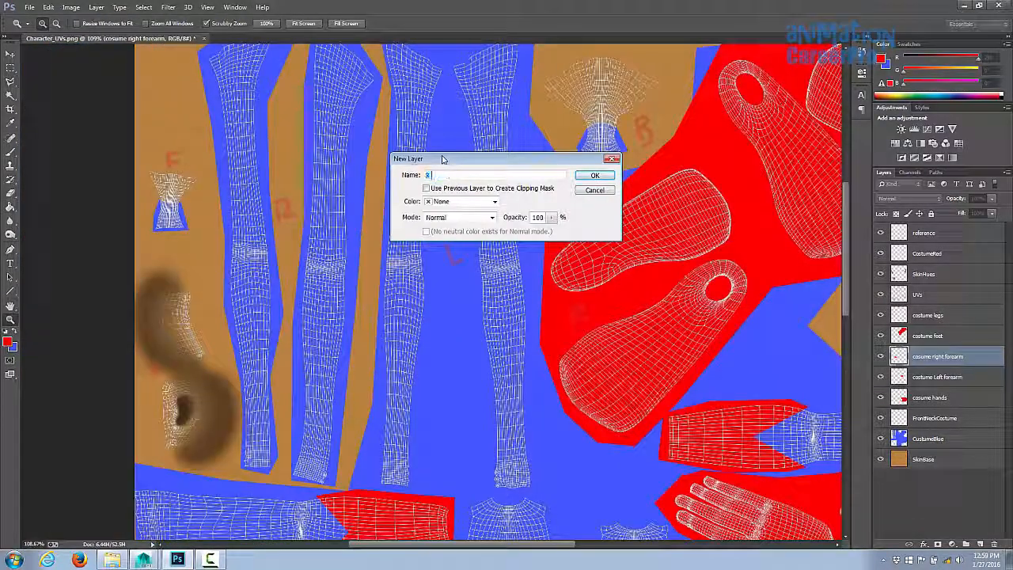
- Add new layers named R front leg and R back leg
key("Return")
left_click(95, 8)
mouse_move(119, 18)
left_click(232, 23)
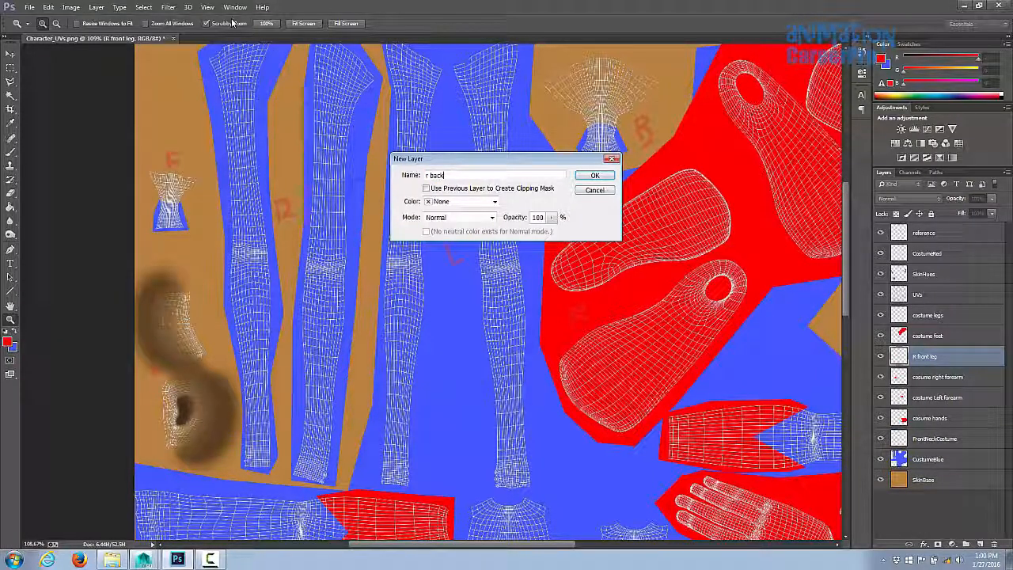
type("g")
key("Return")
- Fill the lower part of the right front leg shell red on the R front leg layer
scroll(350, 287, "up", 1)
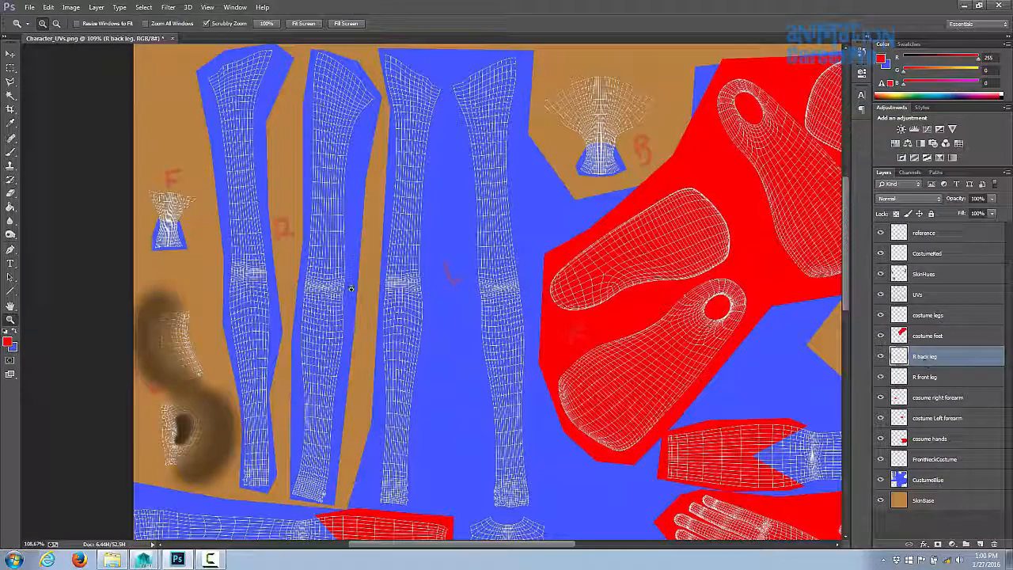
left_click(922, 378)
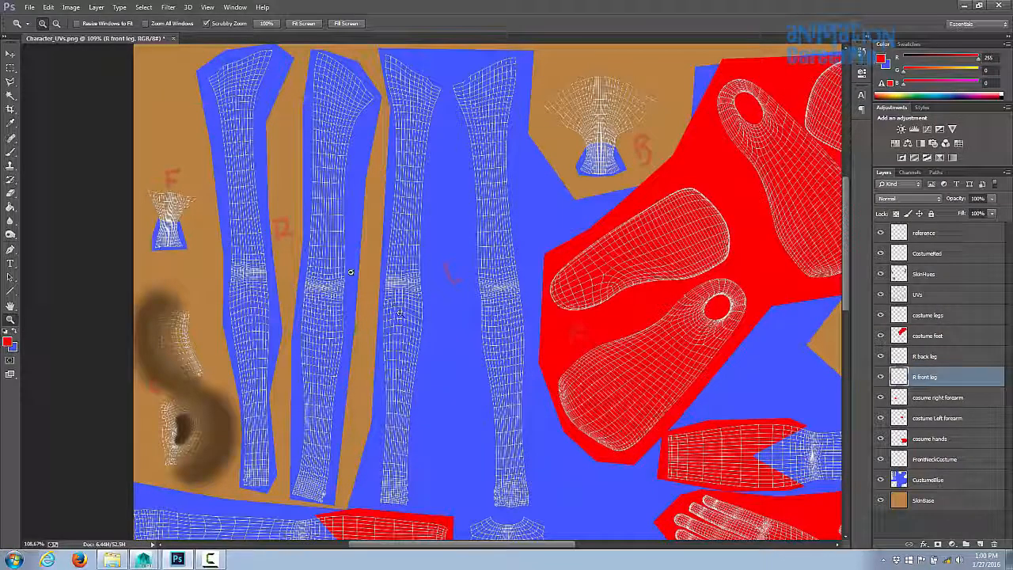
key("l")
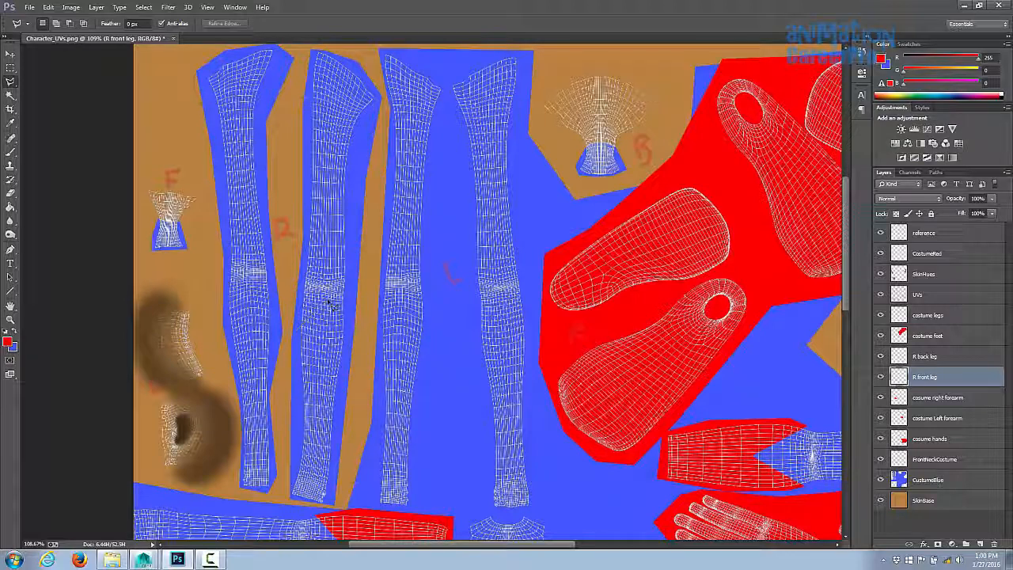
key("g")
left_click(327, 301)
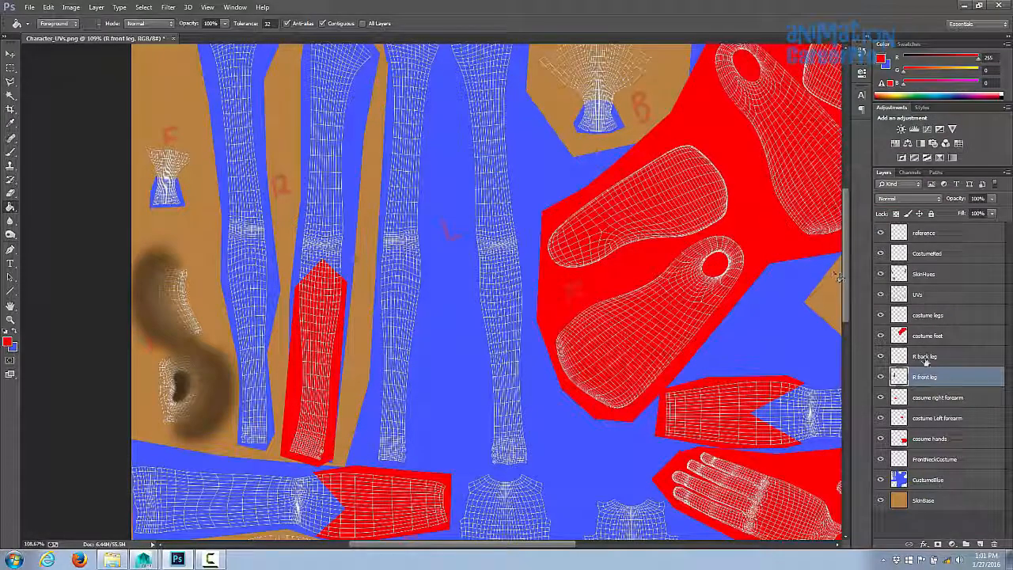
- Hide the UVs layer and save the texture file
left_click(881, 295)
left_click(32, 11)
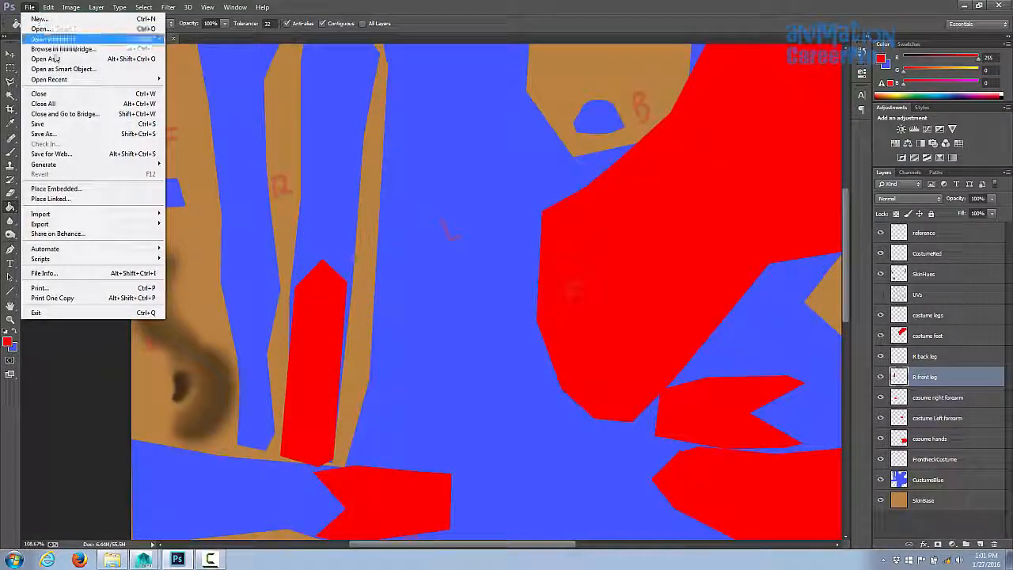
left_click(71, 124)
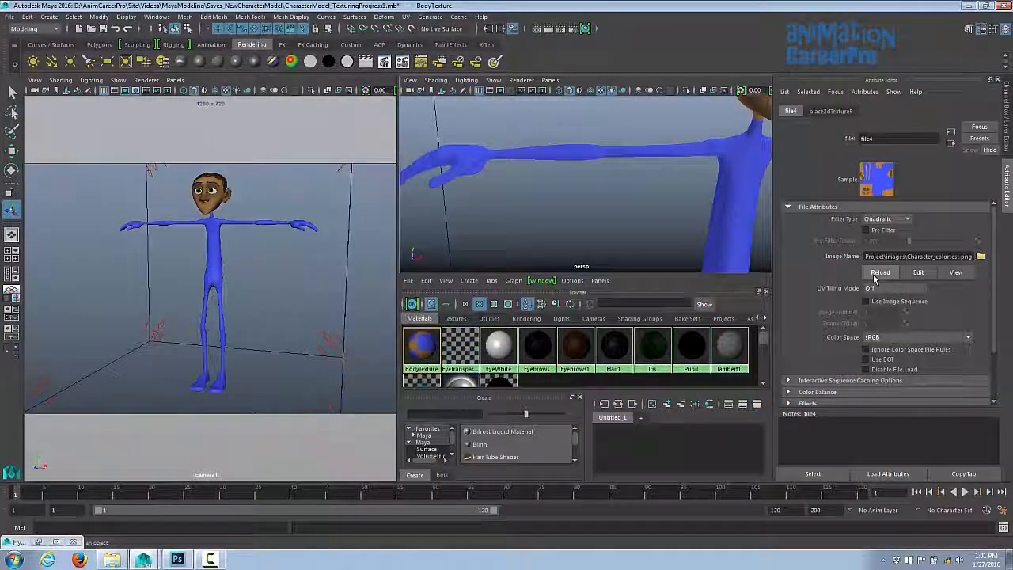
- Switch to Maya, reload the file texture and inspect the red hands, forearms, feet and leg on the character
left_click(878, 273)
key("space")
left_click_drag(425, 267, 277, 224, "alt")
left_click_drag(511, 281, 586, 324, "alt")
middle_click_drag(586, 323, 560, 268, "alt")
left_click_drag(560, 267, 423, 253, "alt")
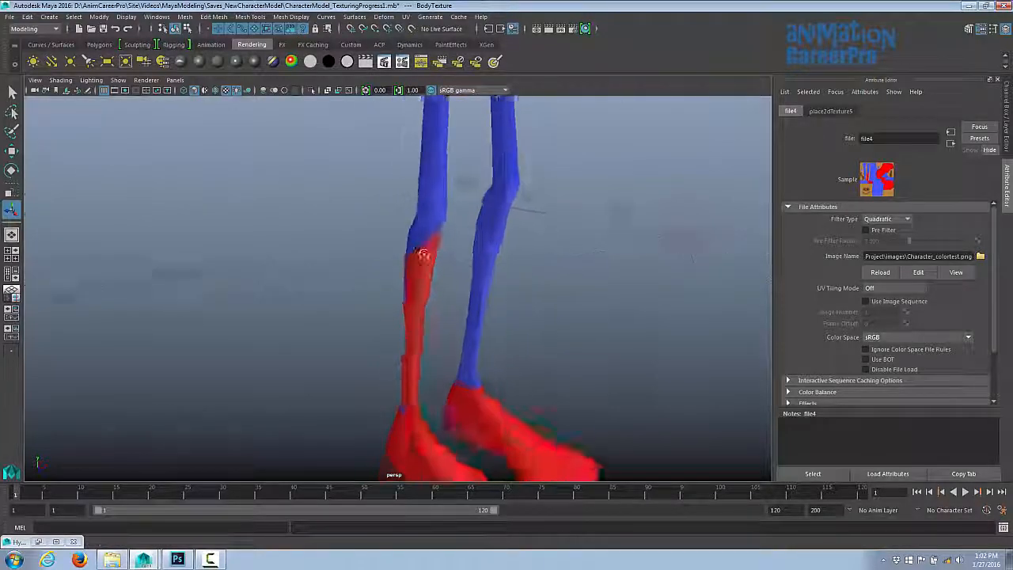
right_click_drag(423, 253, 316, 257, "alt")
middle_click_drag(479, 255, 500, 346, "alt")
right_click_drag(499, 346, 598, 311, "alt")
left_click_drag(570, 271, 532, 300, "alt")
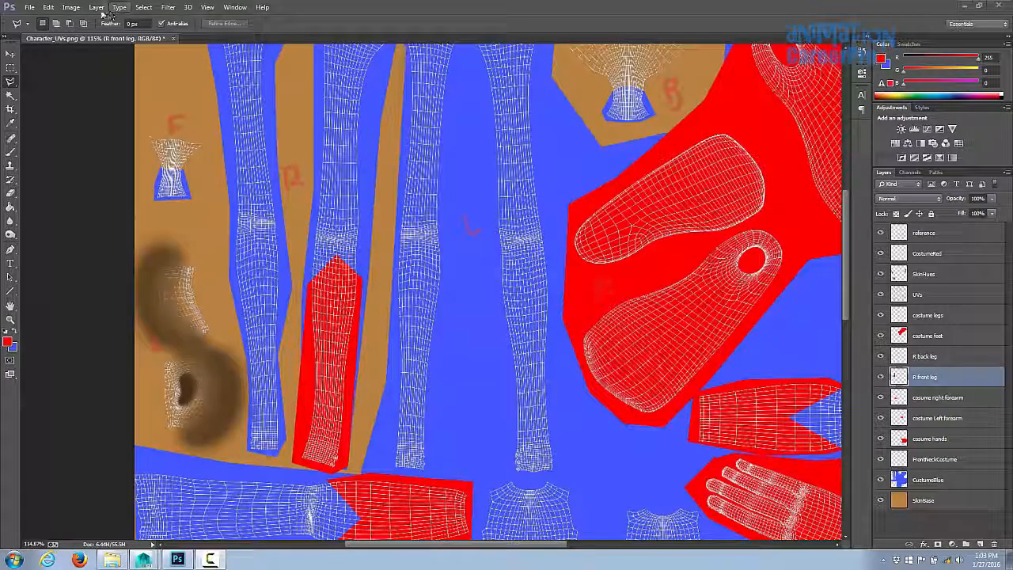
- Return to Photoshop and add a new layer named L front leg
left_click(96, 8)
mouse_move(115, 16)
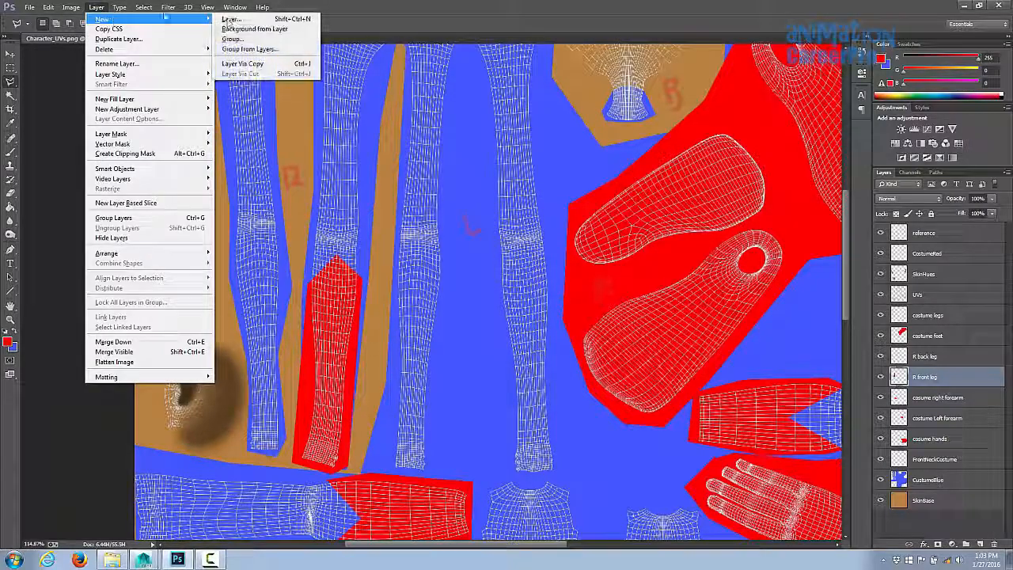
left_click(285, 15)
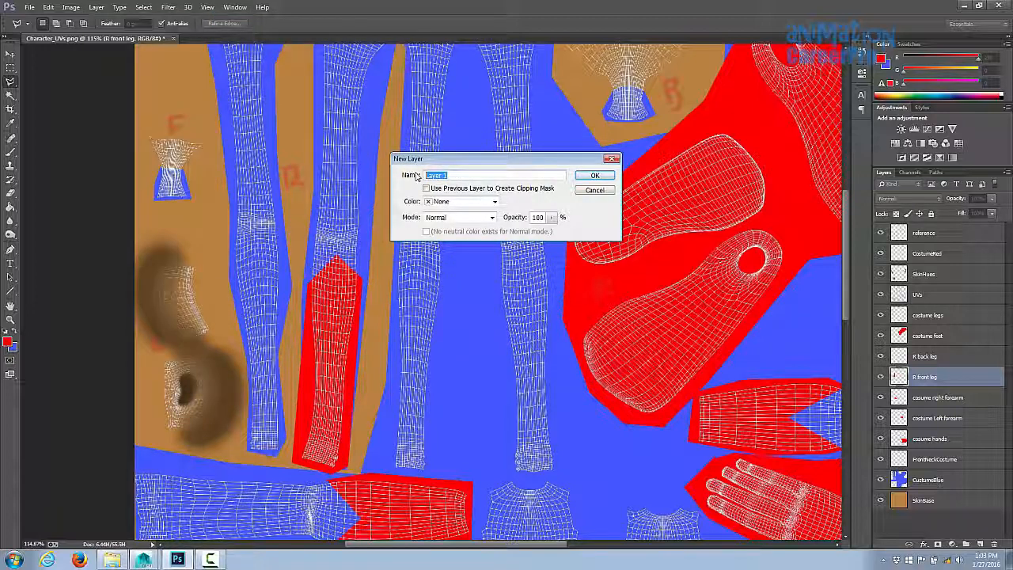
key("Return")
- Add another new layer named L back leg above the existing leg layers
left_click(96, 8)
left_click(225, 18)
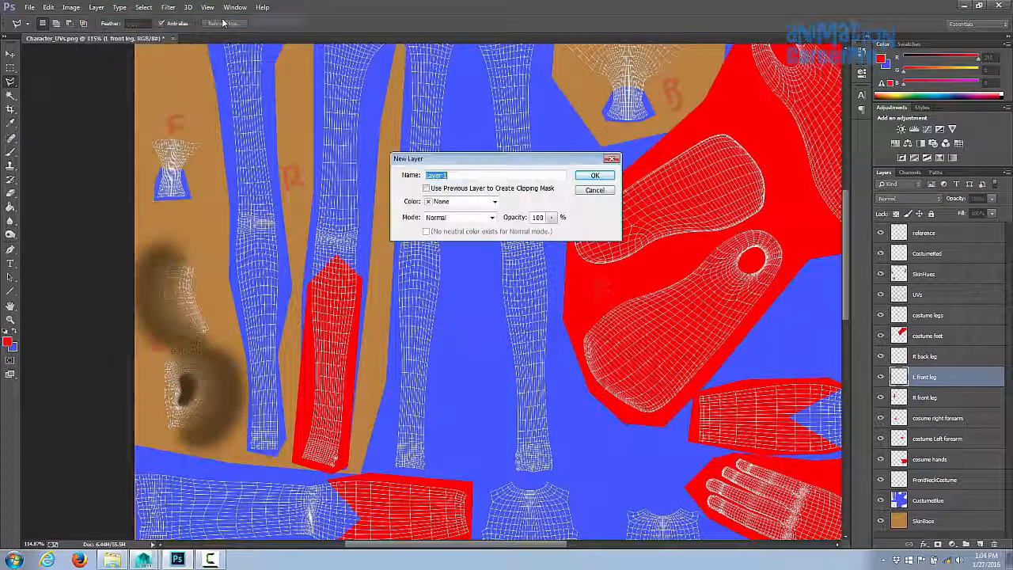
key("Return")
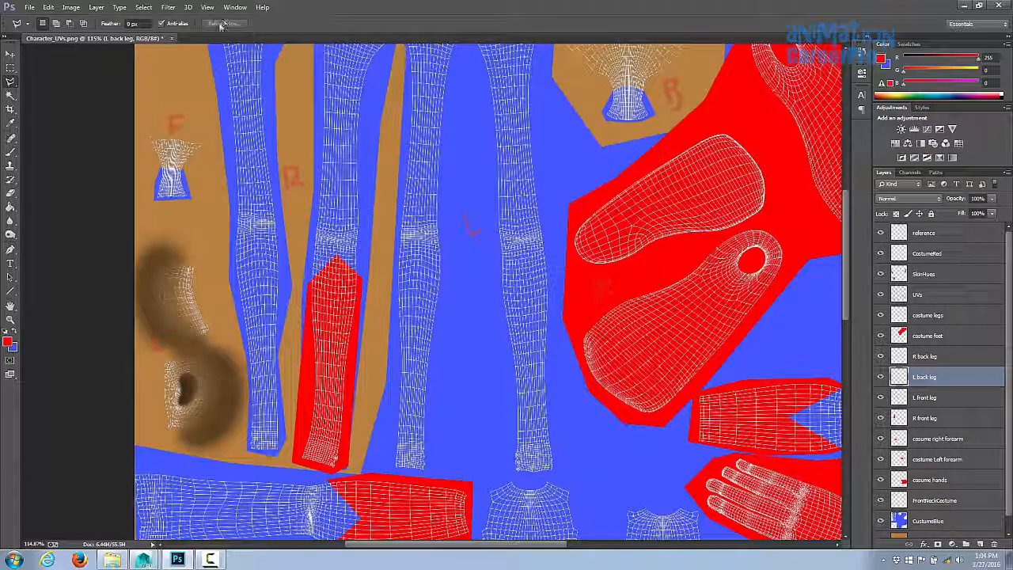
- Scroll to the torso shells and add a new layer named front torso
left_click_drag(566, 467, 456, 125)
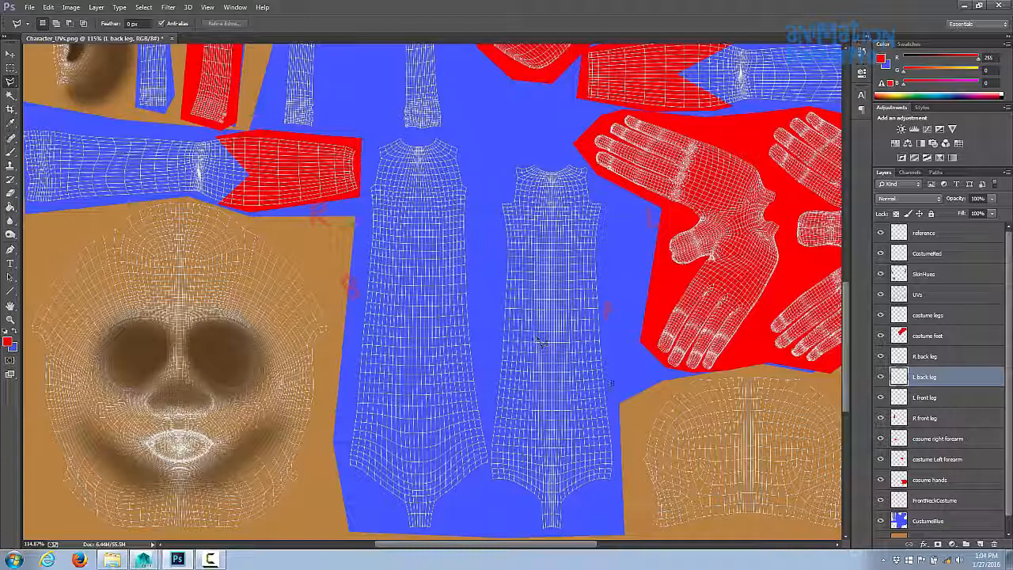
left_click(78, 9)
mouse_move(95, 8)
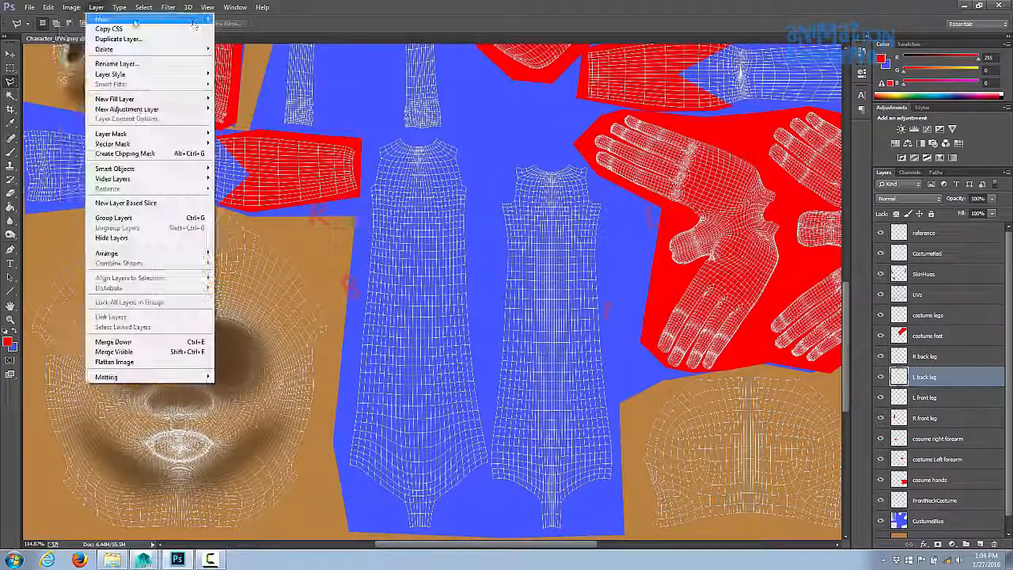
left_click(230, 18)
type("front torso")
key("Return")
- Add a new layer named back torso
left_click(78, 9)
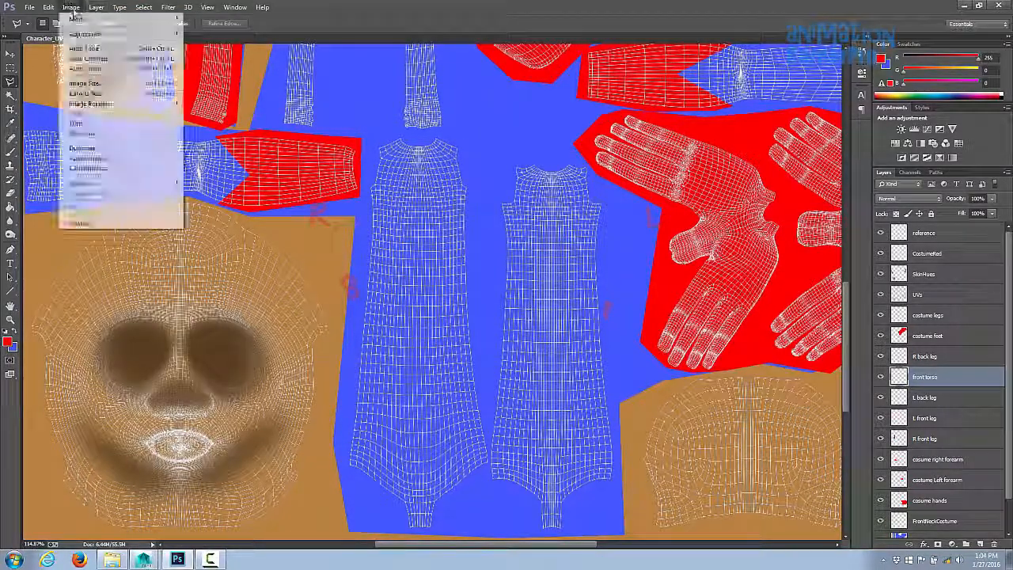
left_click(224, 22)
type("back torso")
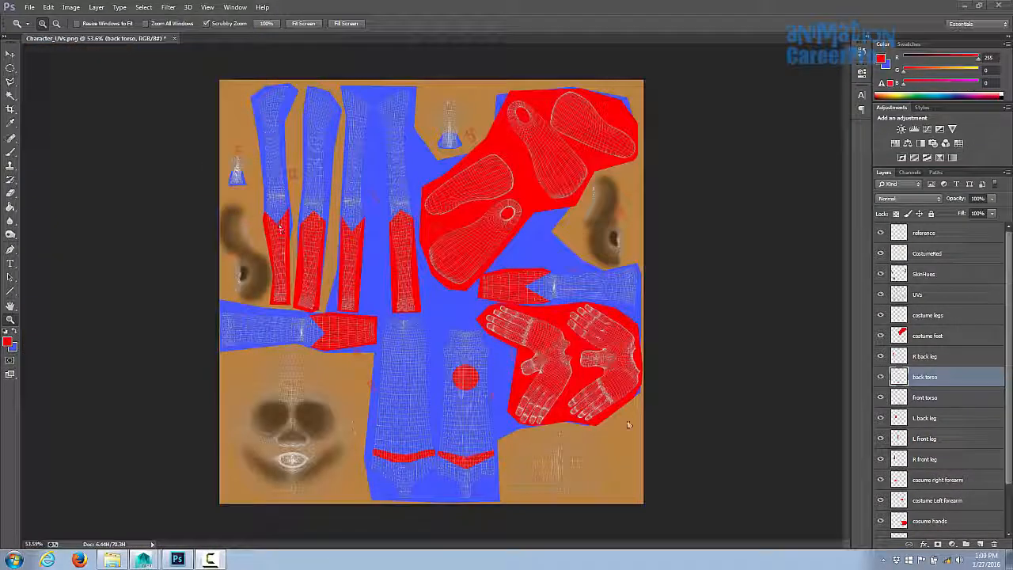
- Hide the UVs layer and save the texture file
left_click(881, 294)
left_click(29, 7)
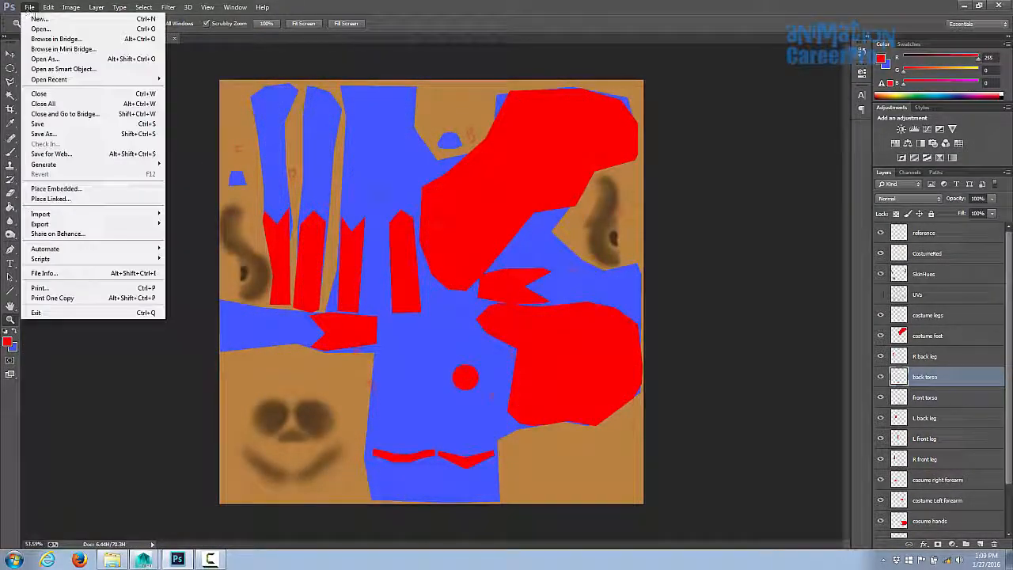
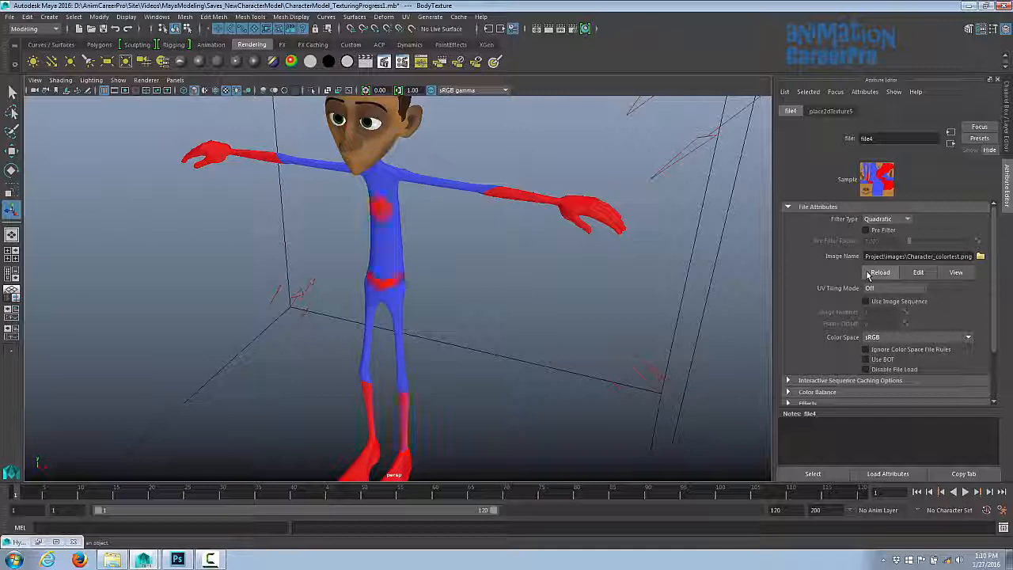
- Orbit and zoom around the textured character in the viewport to inspect the waist band and leg colours
left_click_drag(556, 307, 531, 278, "alt")
scroll(382, 285, "up", 5)
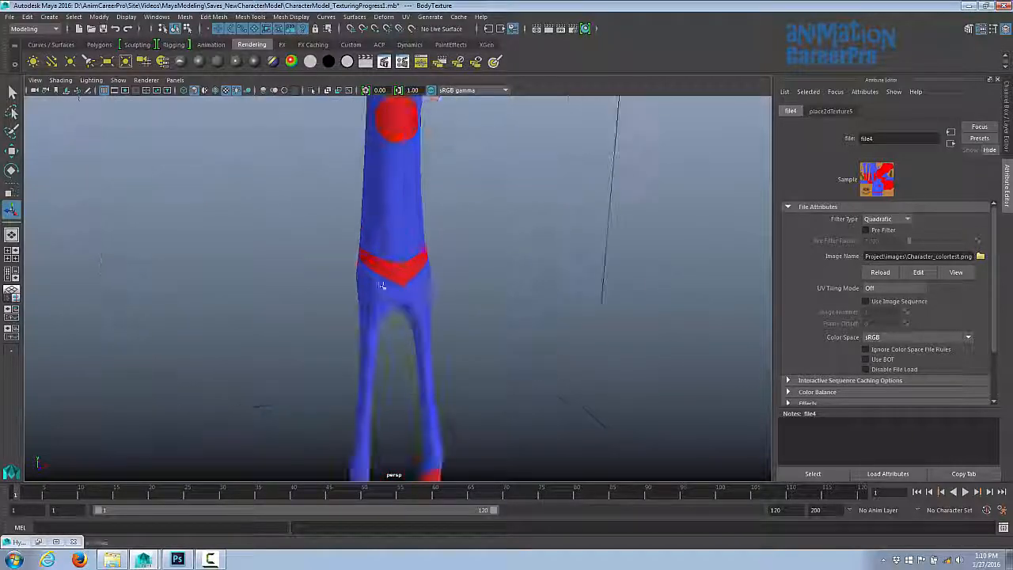
left_click_drag(382, 285, 483, 281, "alt")
right_click_drag(490, 281, 633, 351, "alt")
left_click_drag(634, 351, 430, 339, "alt")
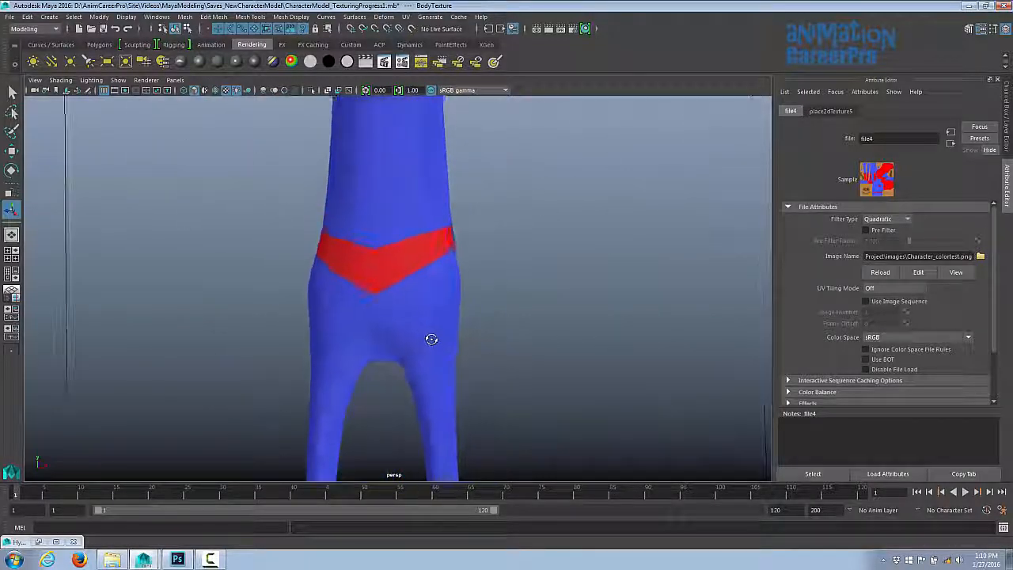
right_click_drag(430, 340, 208, 321, "alt")
left_click_drag(379, 305, 419, 299, "alt")
right_click_drag(418, 299, 251, 312, "alt")
middle_click_drag(230, 311, 224, 292, "alt")
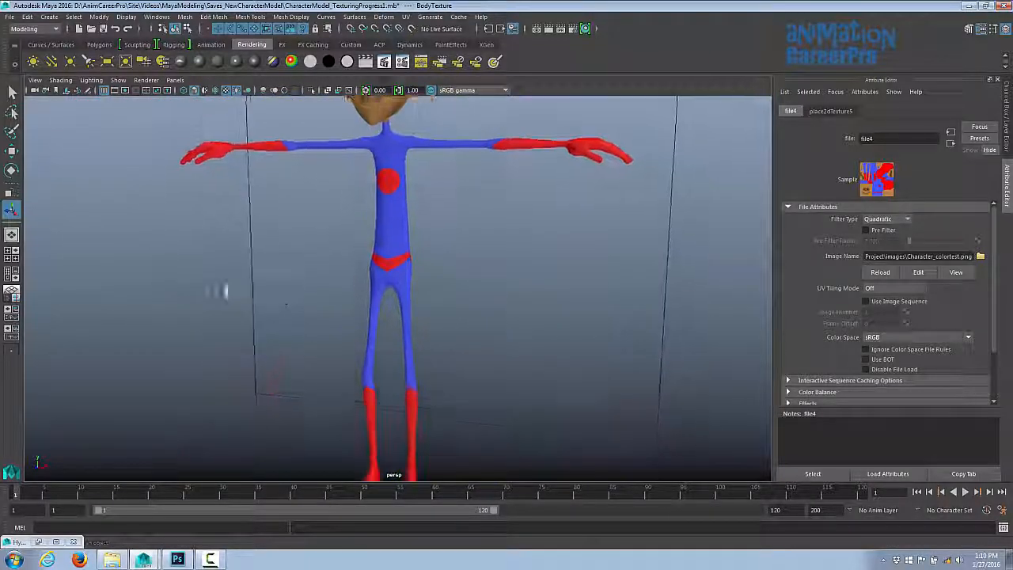
right_click_drag(224, 292, 193, 298, "alt")
left_click_drag(367, 288, 509, 222, "alt")
right_click_drag(509, 223, 398, 273, "alt")
left_click_drag(398, 274, 517, 276, "alt")
right_click_drag(517, 277, 473, 270, "alt")
left_click_drag(473, 270, 582, 306, "alt")
right_click_drag(581, 305, 247, 320, "alt")
left_click_drag(247, 319, 245, 315, "alt")
right_click_drag(244, 314, 341, 327, "alt")
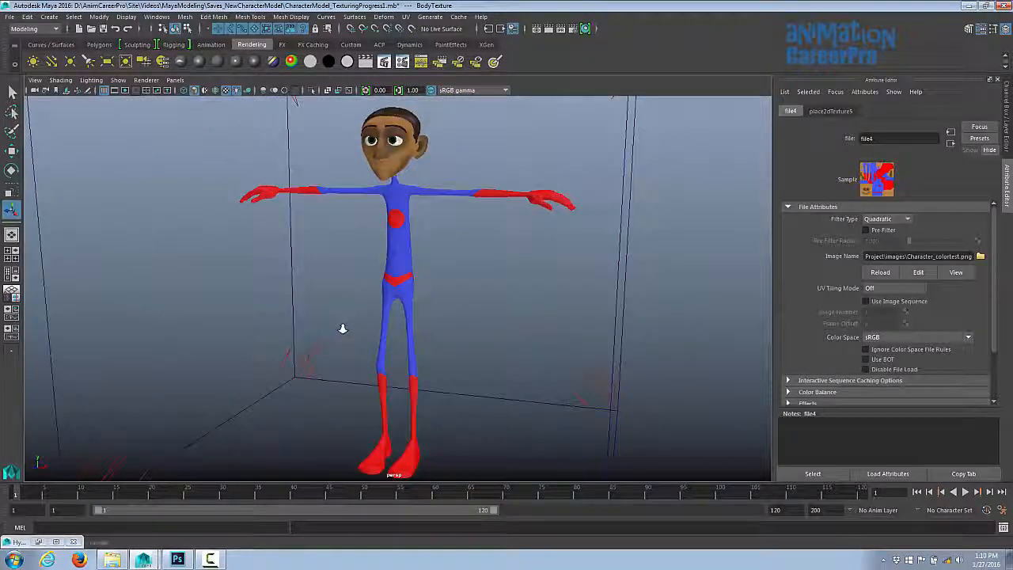
mouse_move(341, 328)
left_mouse_down("alt")
mouse_move(349, 306)
mouse_move(325, 318)
left_mouse_up("alt")
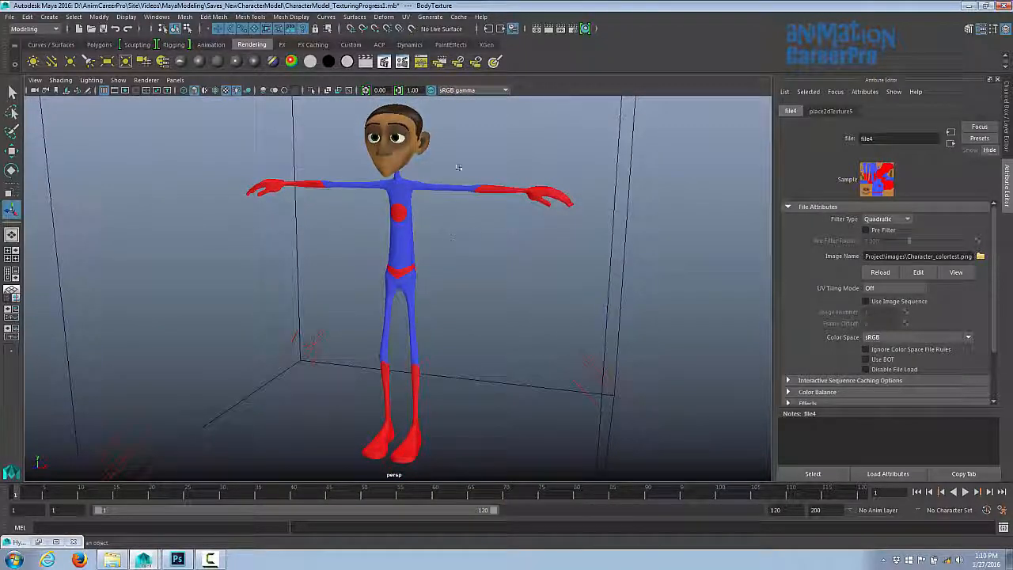
- Zoom in on the character's waist band and shoulder seams to inspect how the painted colours meet
left_click_drag(458, 257, 520, 260, "alt")
right_click_drag(520, 260, 571, 312, "alt")
left_click_drag(570, 311, 513, 305, "alt")
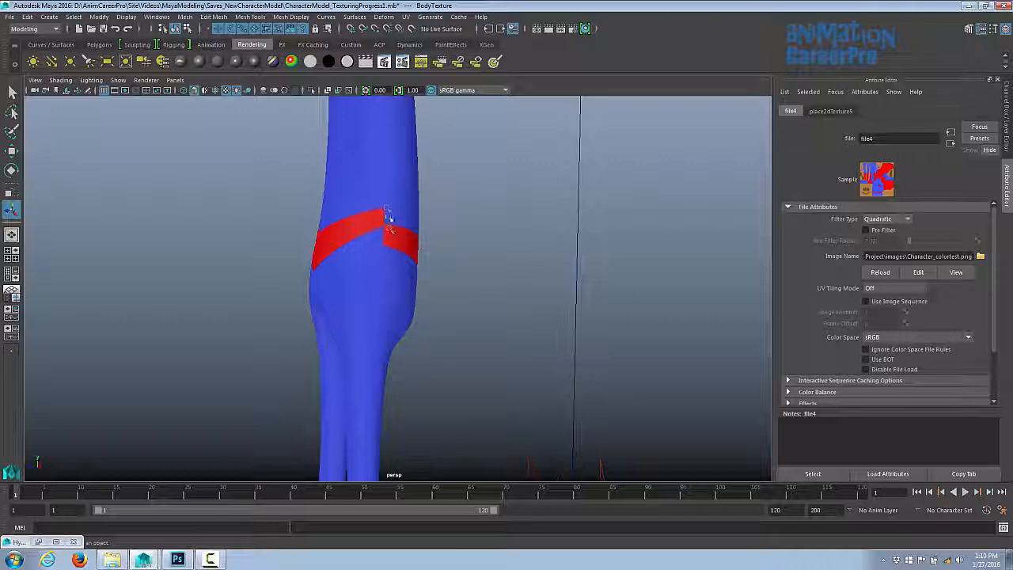
right_click_drag(389, 217, 256, 224, "alt")
middle_click_drag(256, 224, 316, 340, "alt")
right_click_drag(316, 340, 619, 344, "alt")
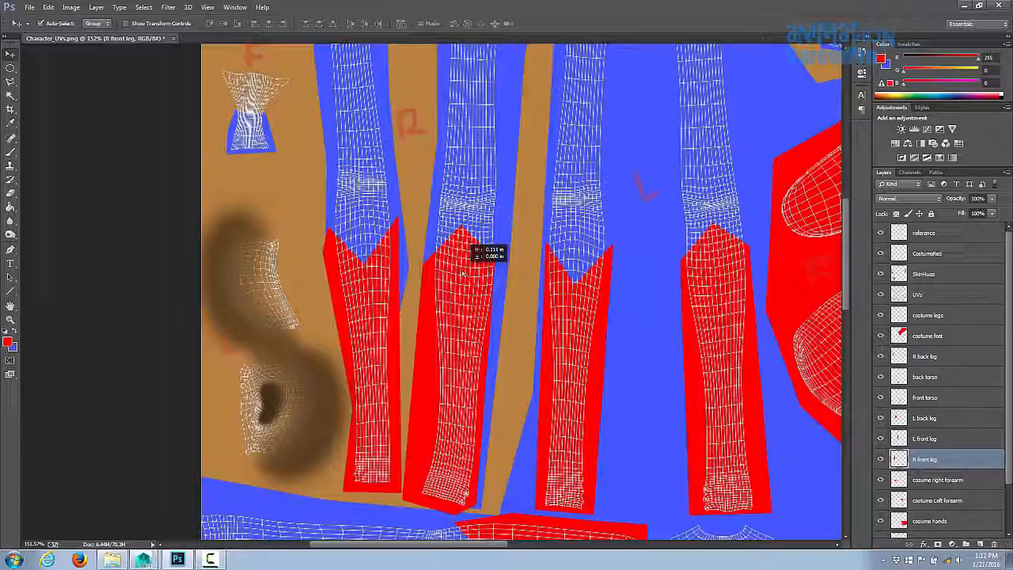
left_click_drag(486, 248, 409, 250)
- Adjust the red shape on the R front leg layer with Free Transform to fix its top edge
key("ctrl+t")
left_click_drag(425, 206, 406, 199)
key("Return")
left_click_drag(378, 271, 376, 271)
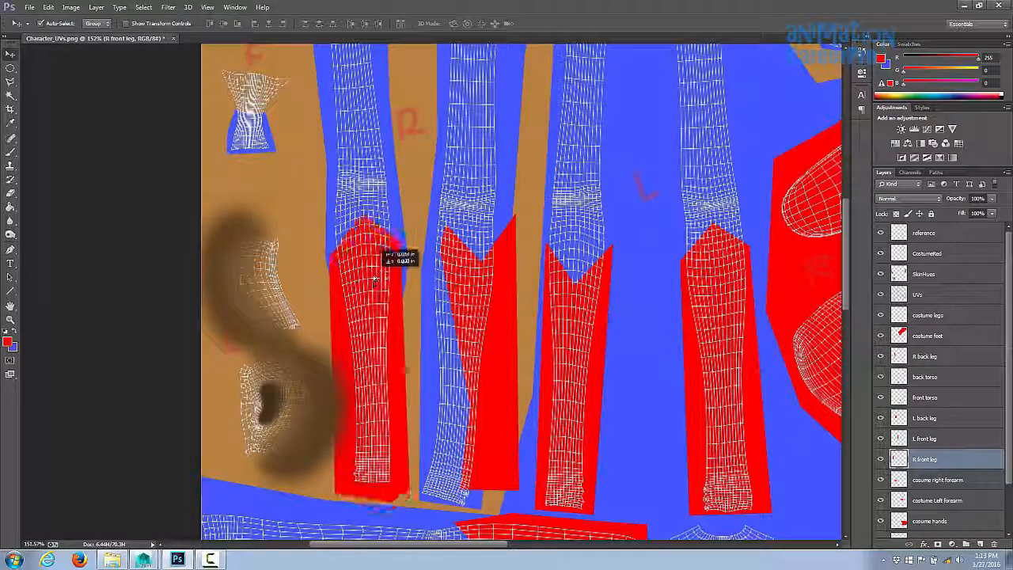
- Reshape the red area on the L back leg layer by transforming it, lasso-selecting the gap and filling it red
left_click_drag(510, 302, 492, 308)
key("ctrl+t")
left_click_drag(500, 215, 538, 205)
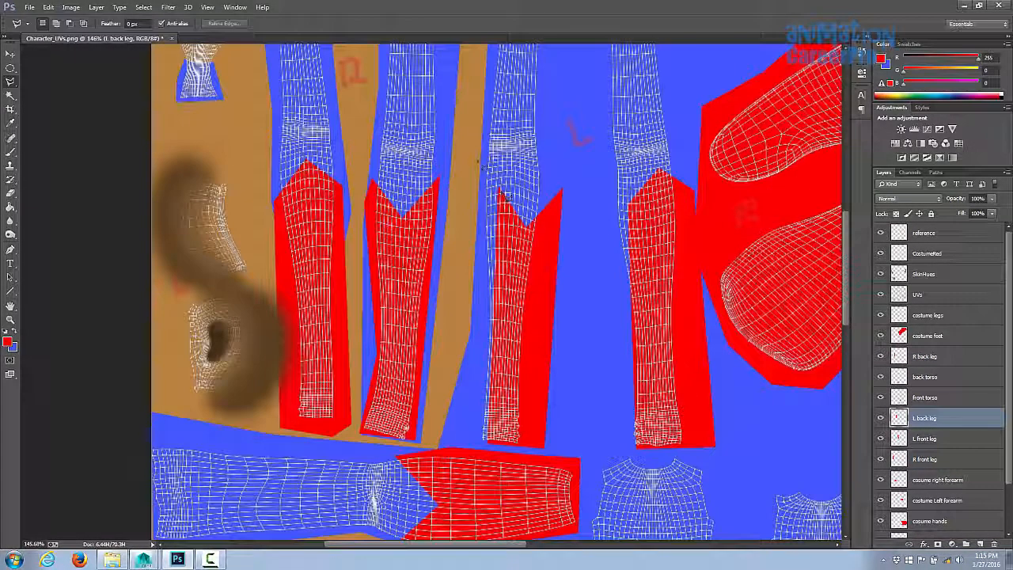
left_click(469, 443)
left_click(500, 443)
left_click(506, 198)
key("g")
left_click(487, 261)
key("ctrl+d")
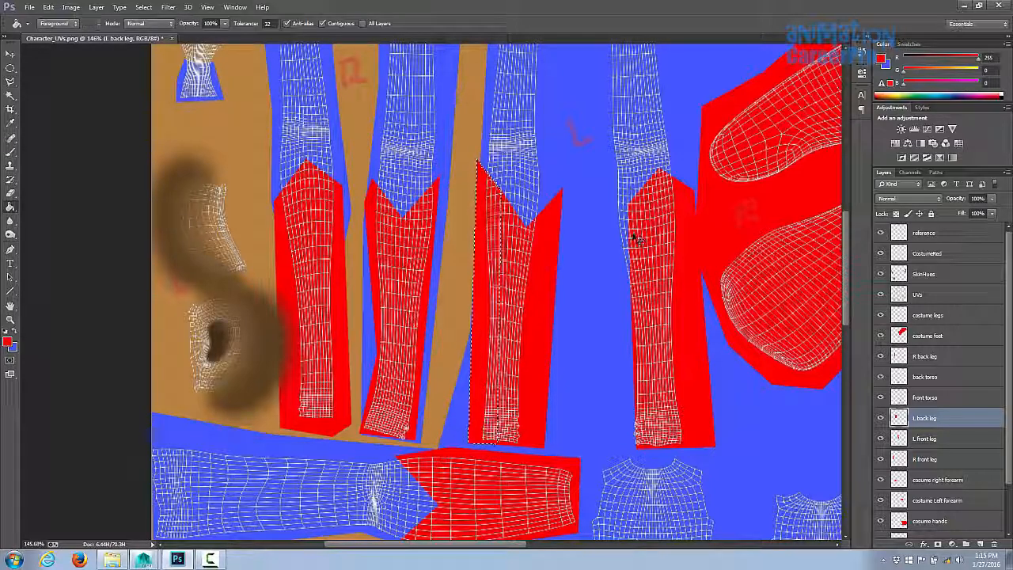
key("l")
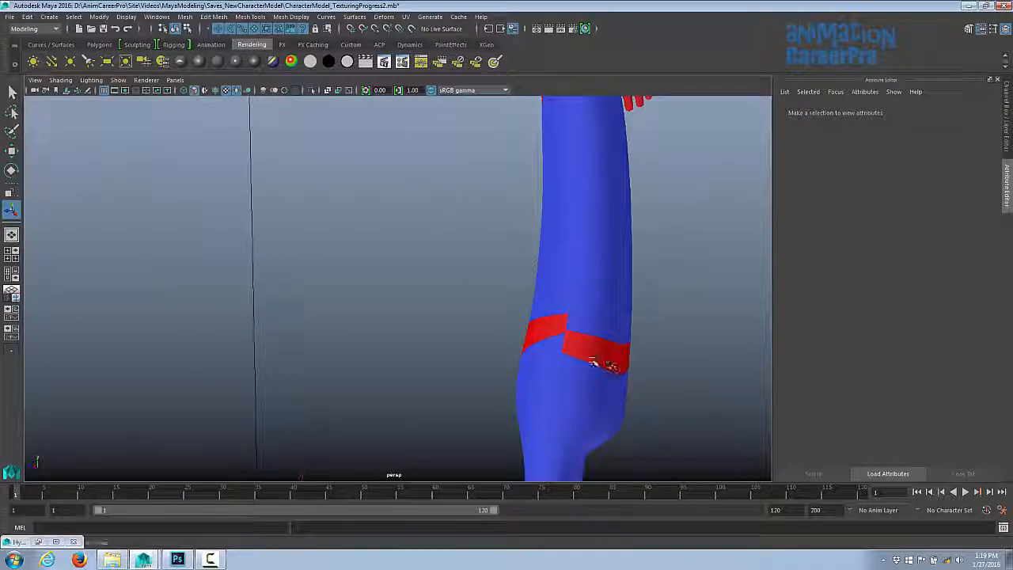
- Select the UVs layer and lock it
key("alt+Tab")
left_click(918, 295)
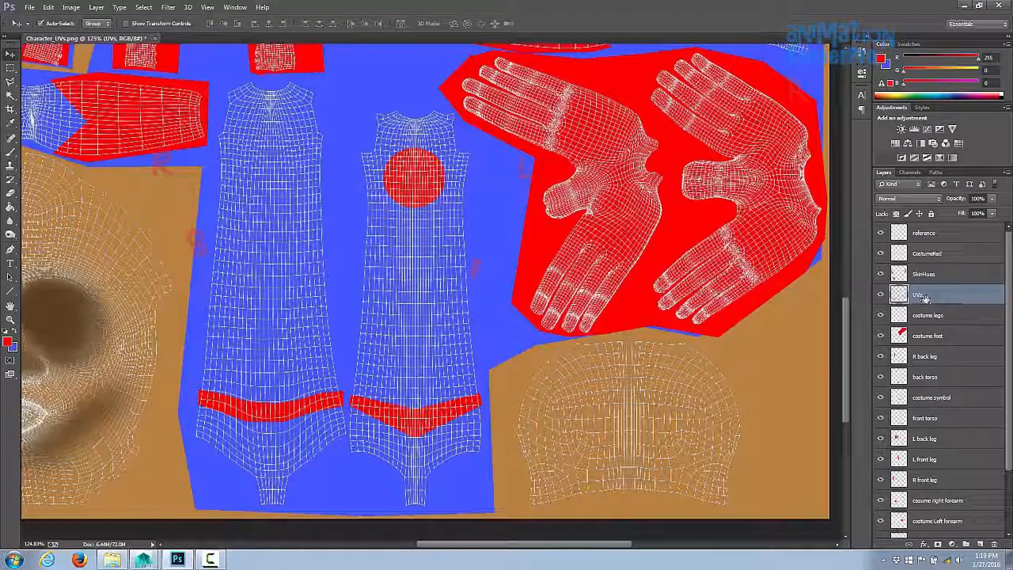
left_click(932, 215)
- Select the back torso band and nudge it upward 20 pixels to line up with the front band
left_click(336, 414)
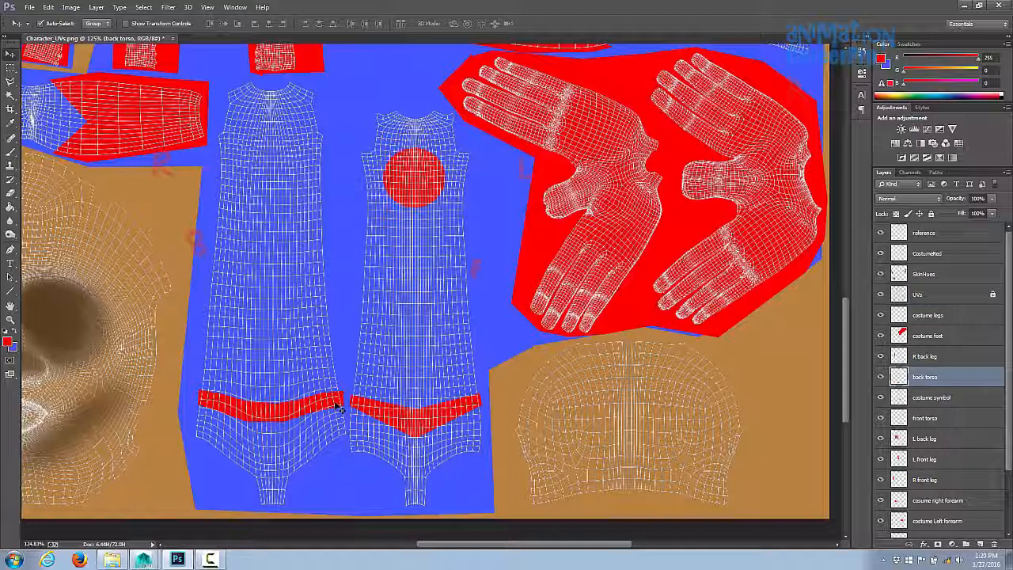
key("shift+Up")
key("shift+Up")
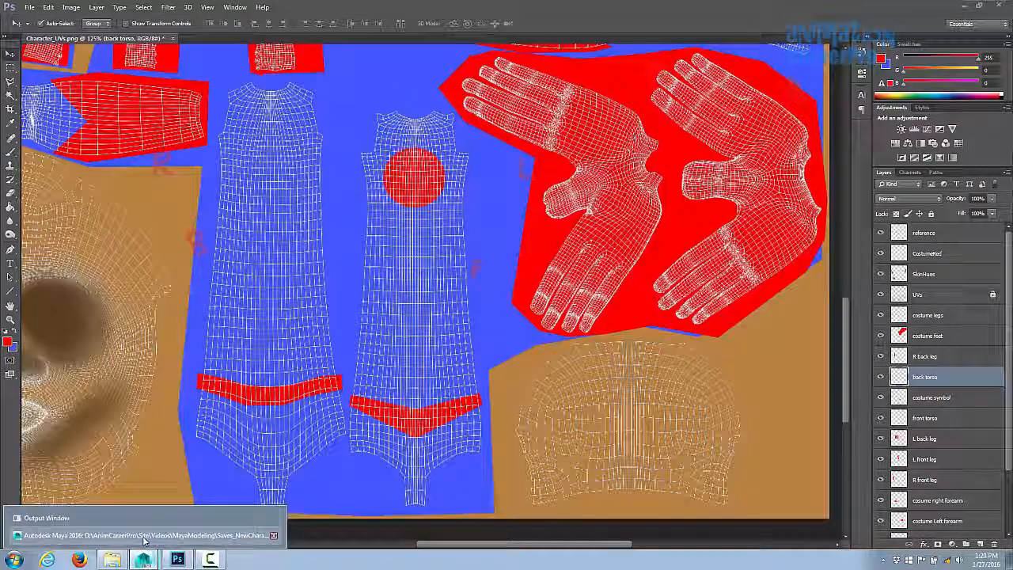
- Orbit around the character's legs in the viewport to check where the red and blue meet
left_click(210, 560)
right_click_drag(663, 372, 479, 293, "alt")
middle_click_drag(480, 443, 470, 314, "alt")
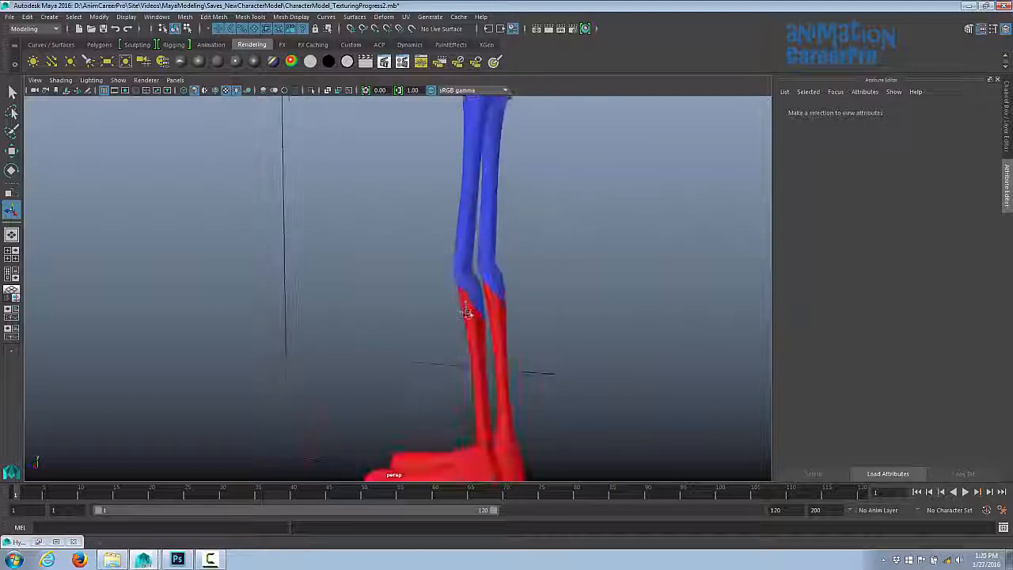
left_click_drag(470, 314, 604, 316, "alt")
right_click_drag(604, 316, 640, 343, "alt")
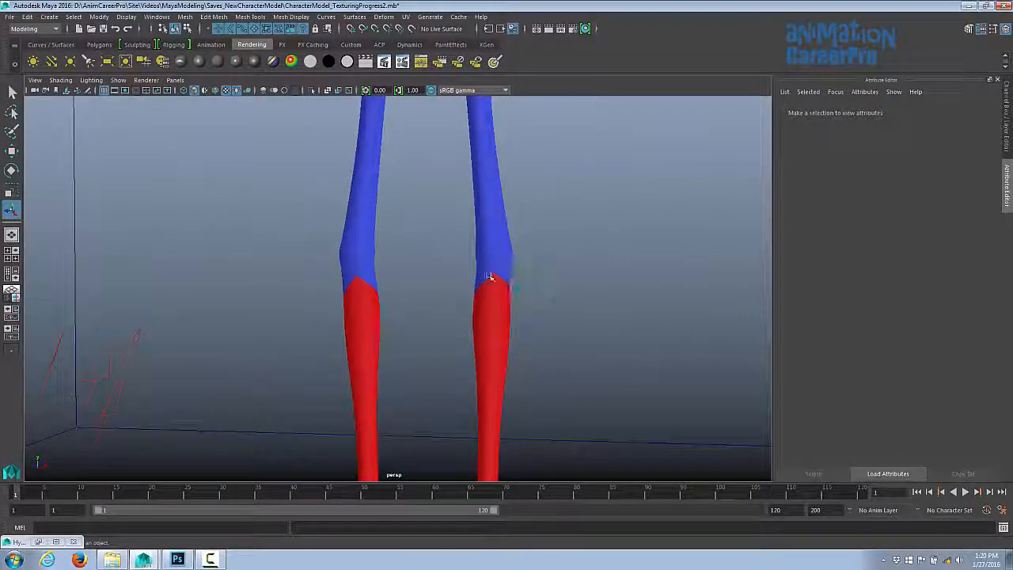
left_click_drag(509, 277, 574, 305, "alt")
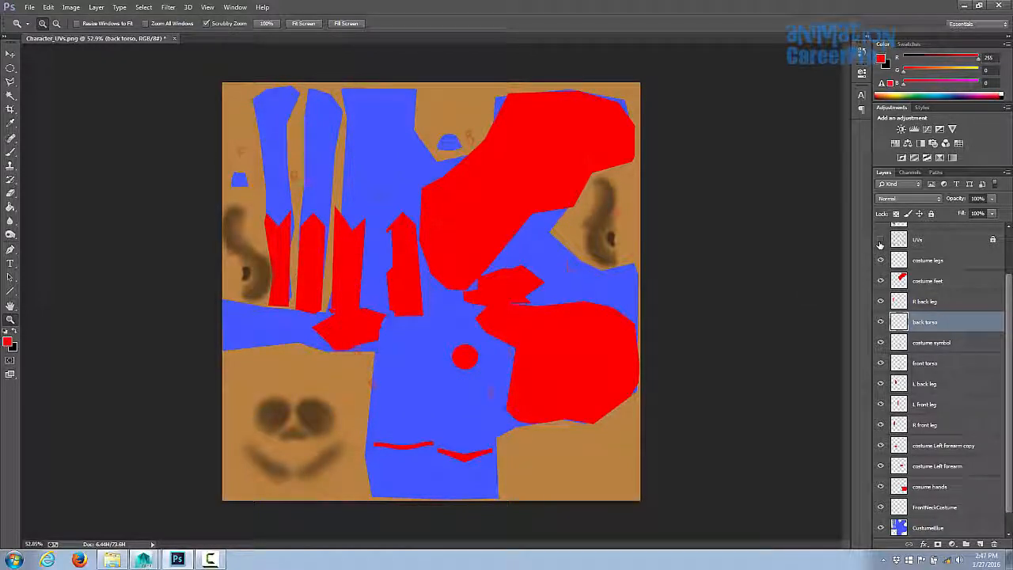
- Turn the UVs layer's visibility back on in the texture
left_click(880, 240)
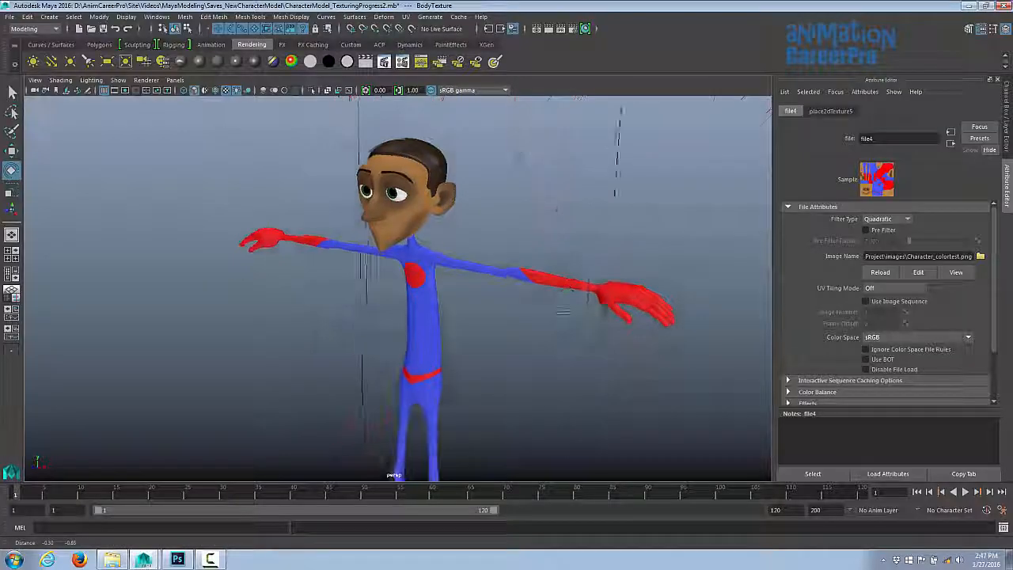
left_click_drag(657, 317, 633, 348, "alt")
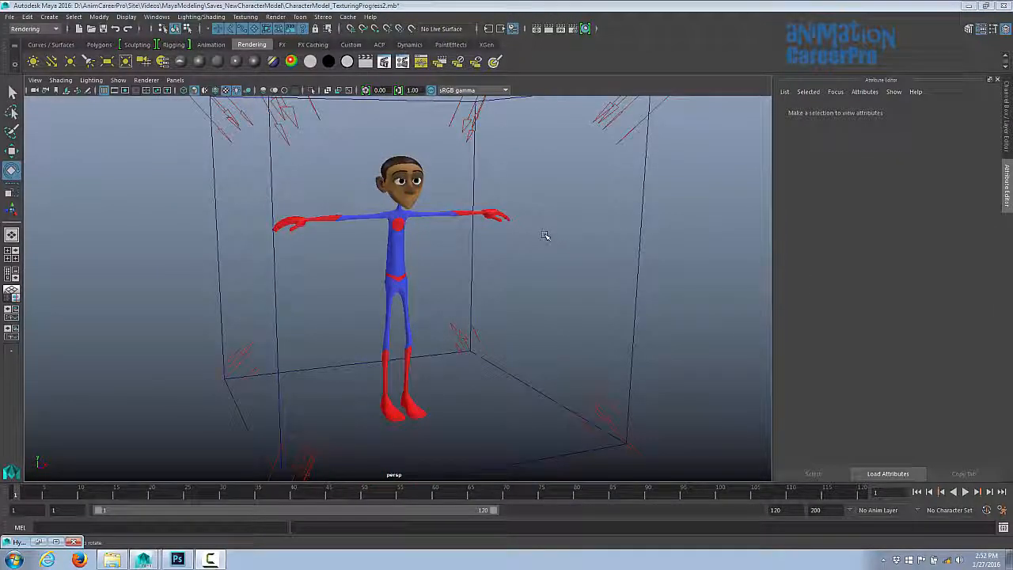
- Select the body mesh and create a texture reference object for it from the Texturing menu
left_click(393, 237)
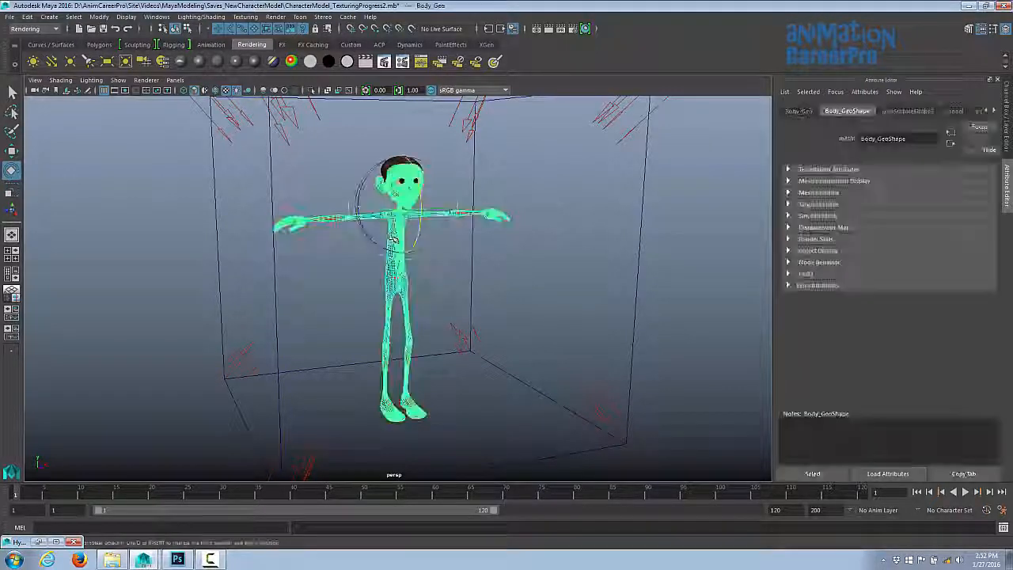
left_click(42, 30)
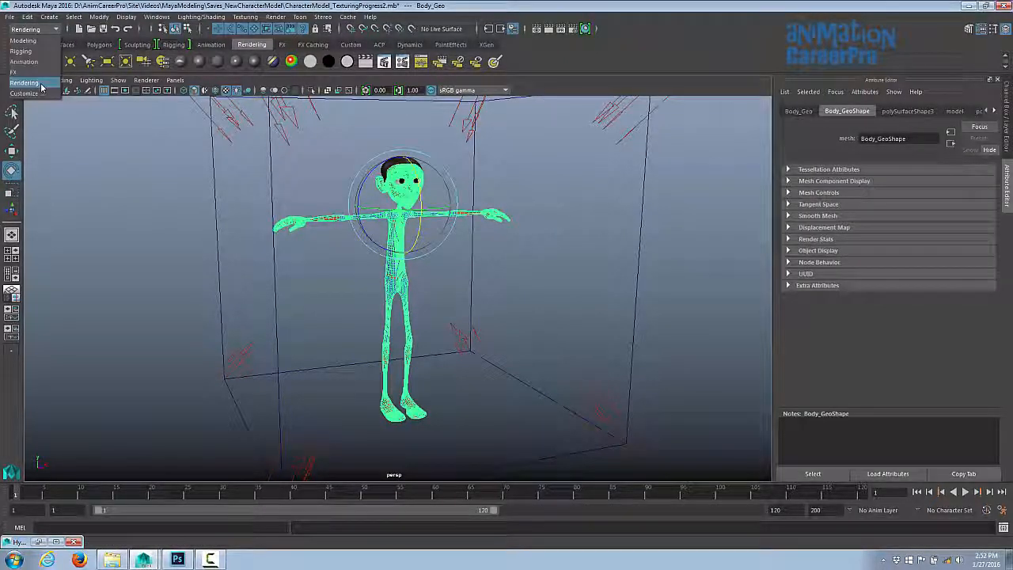
left_click(25, 82)
left_click(245, 16)
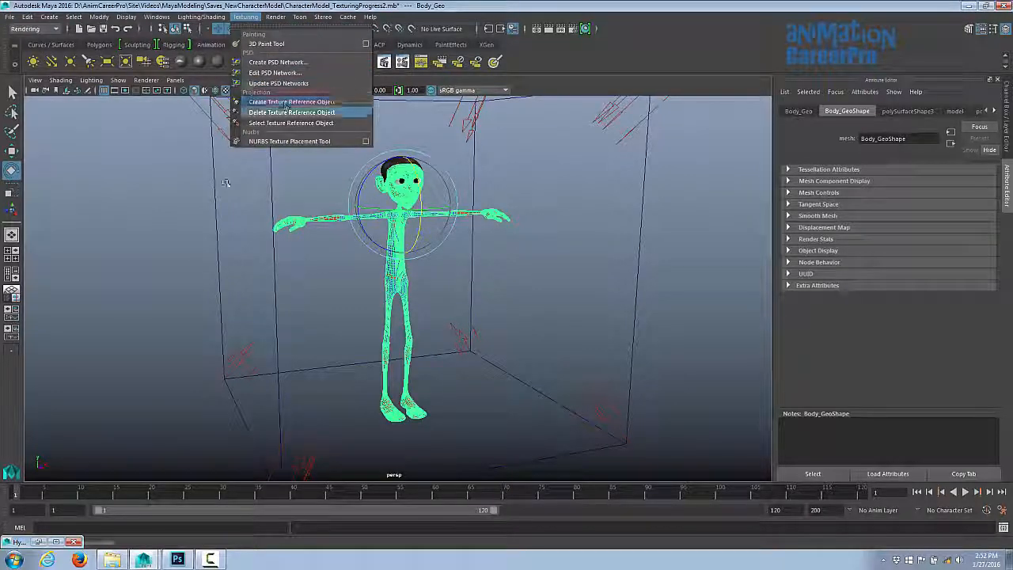
- Open the Hypergraph Hierarchy and hide the Body_Geo_reference object
left_click(43, 542)
left_click(42, 543)
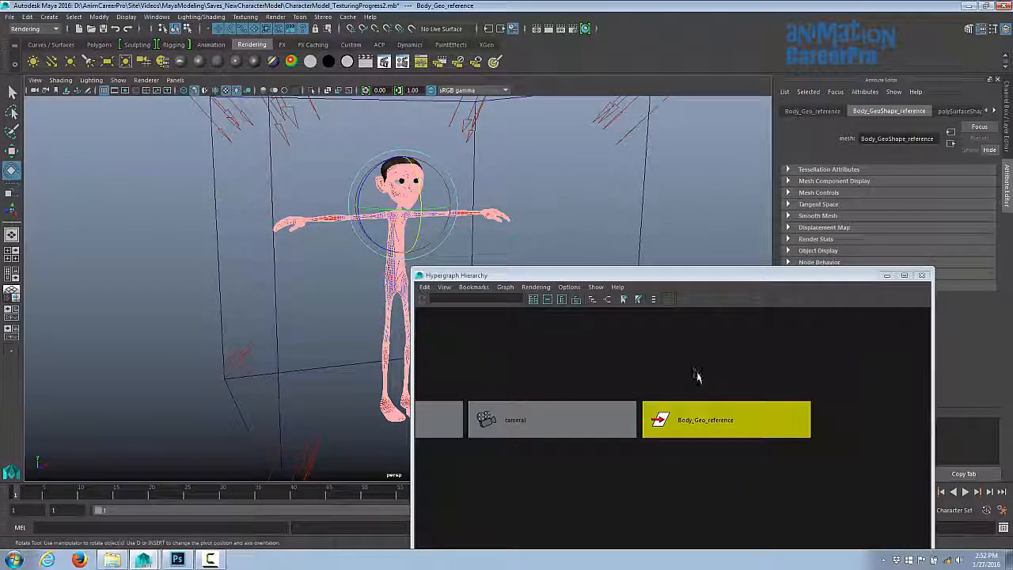
right_click(722, 421)
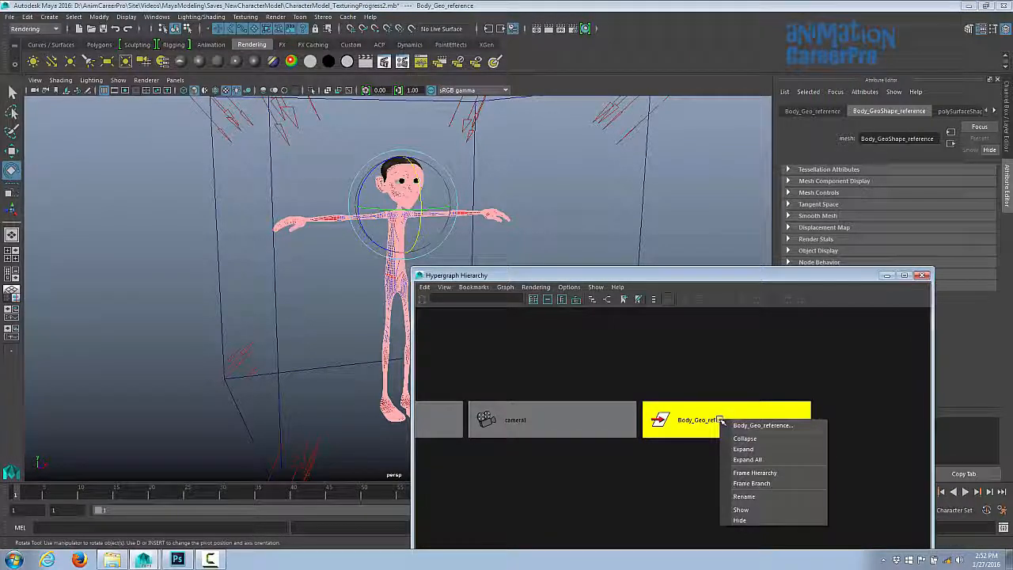
left_click(740, 520)
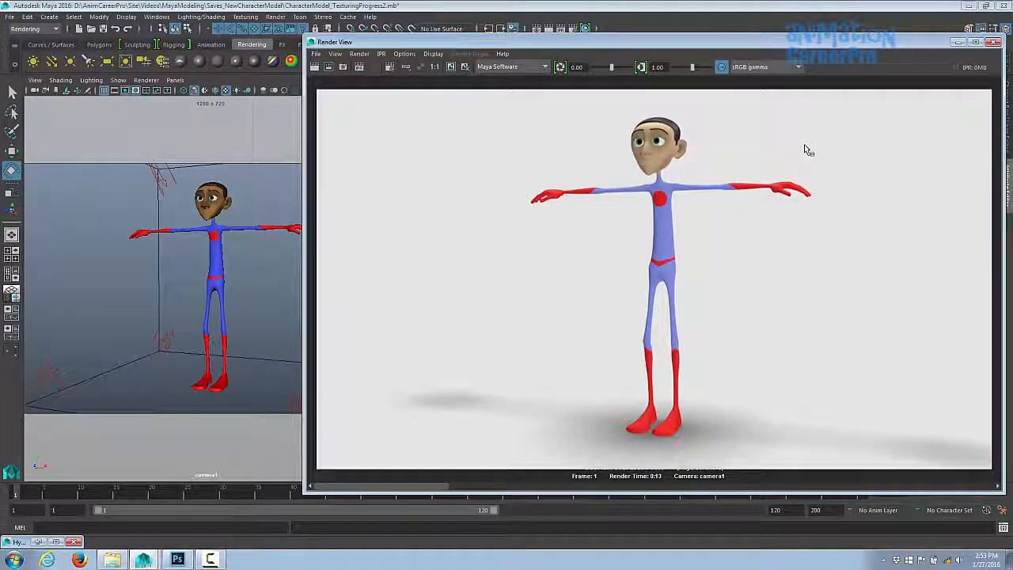